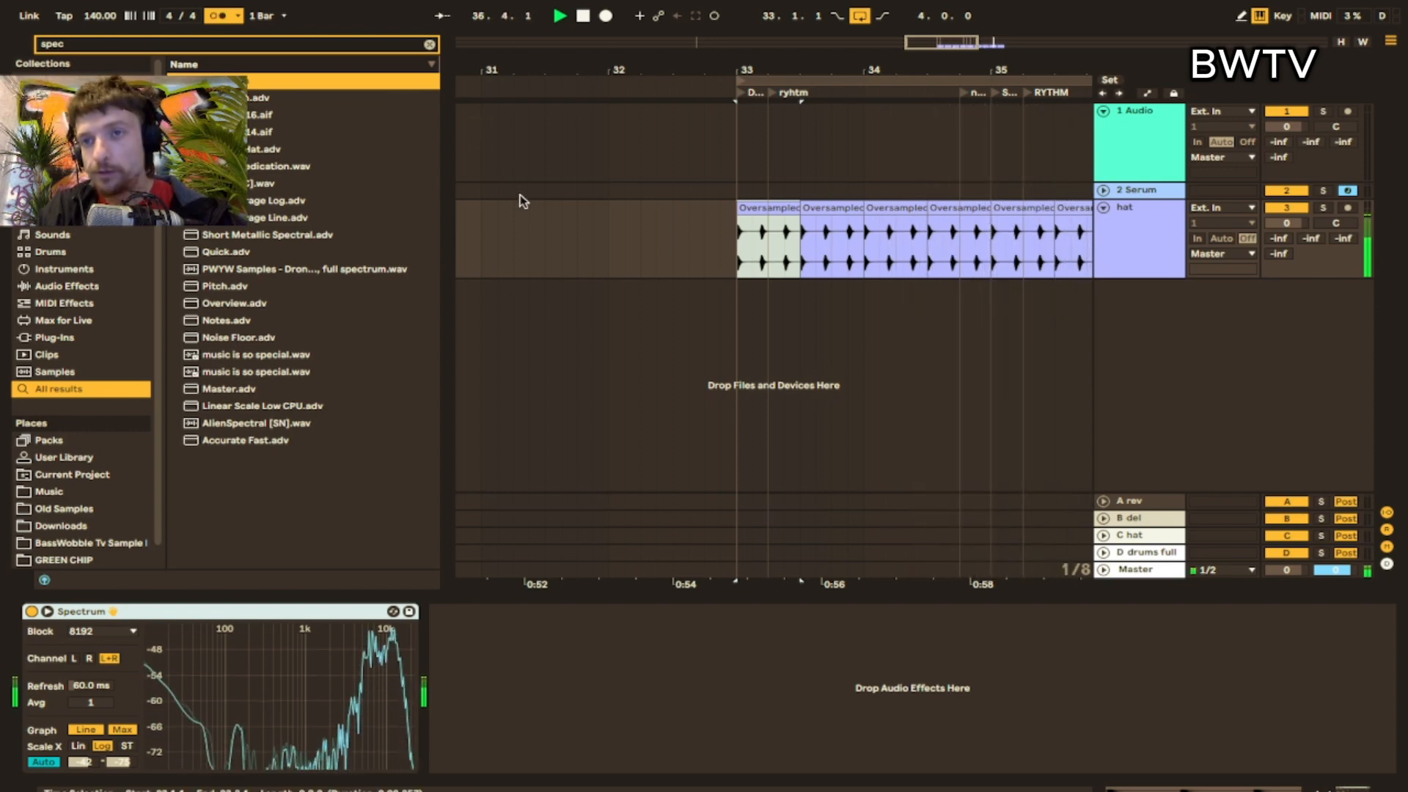
- Search the BassWobble Tv Sample folder for a kick and place the NUJU KICK sample on a new audio track at bar 33
{"action": "key", "text": "space"}
{"action": "key", "text": "ctrl+f"}
{"action": "type", "text": "kick"}
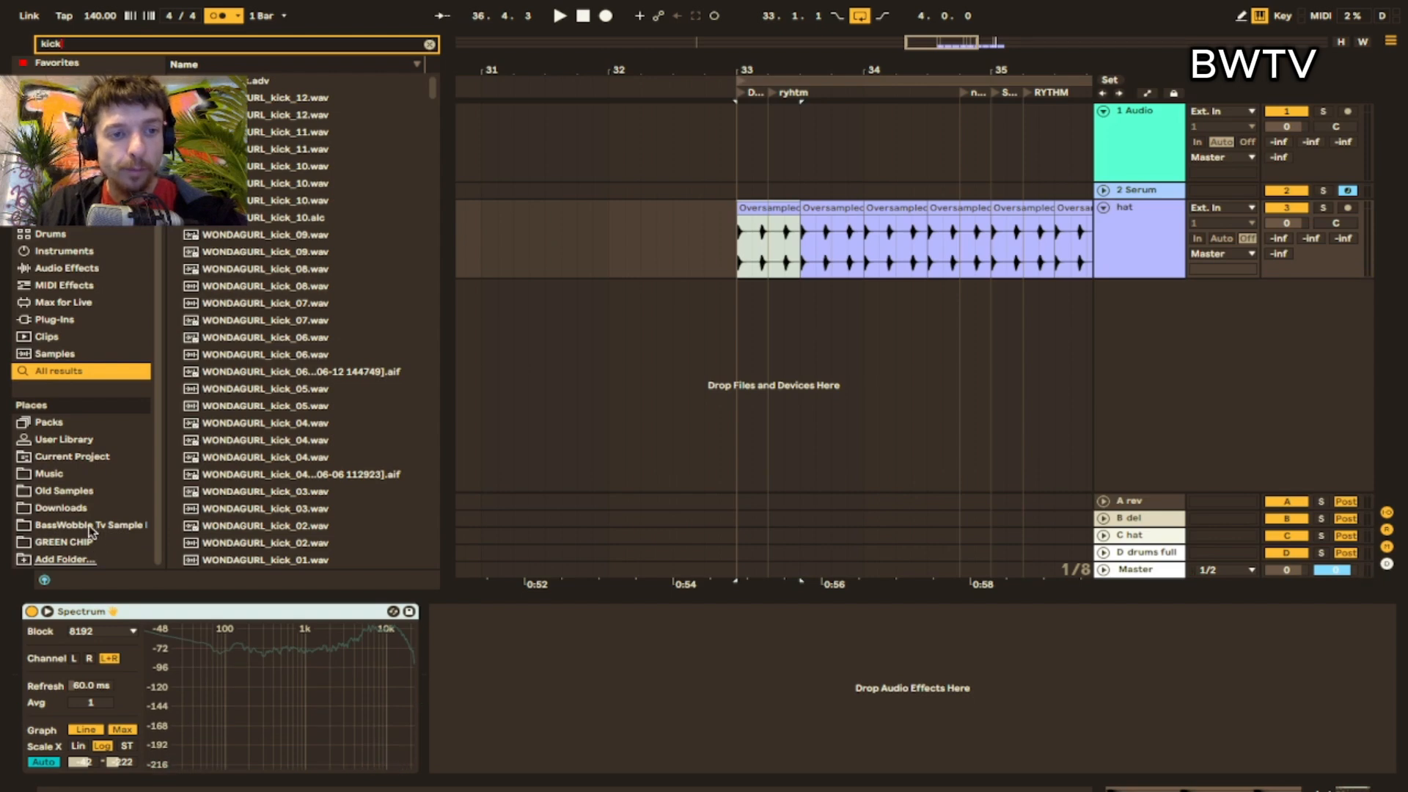
{"action": "left_click", "coordinate": [89, 526]}
{"action": "left_click", "coordinate": [266, 133]}
{"action": "left_click_drag", "start_coordinate": [265, 132], "coordinate": [753, 314]}
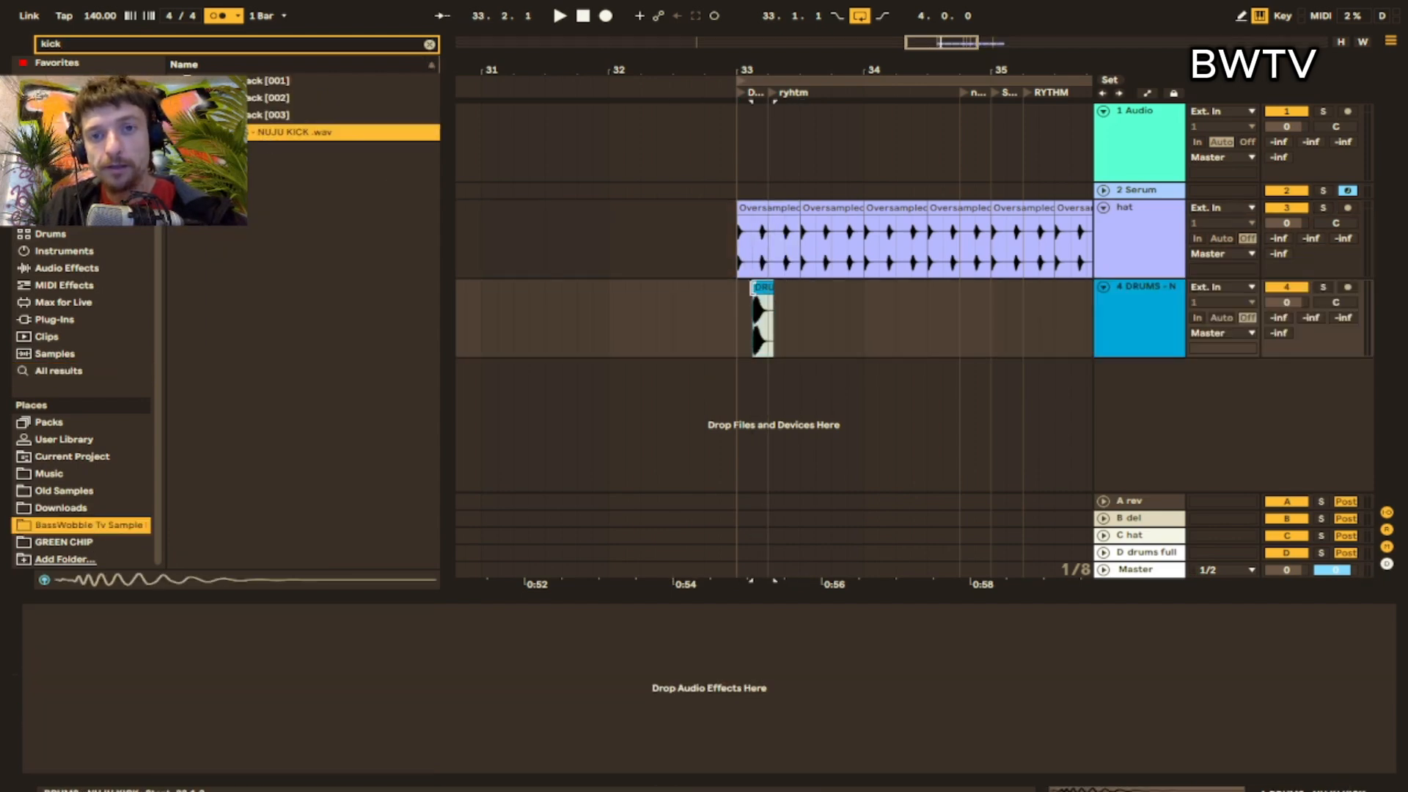
- Transpose the Deep Rim clip up to 4 st and warp it in Beats mode with a transient envelope of 65
{"action": "key", "text": "space"}
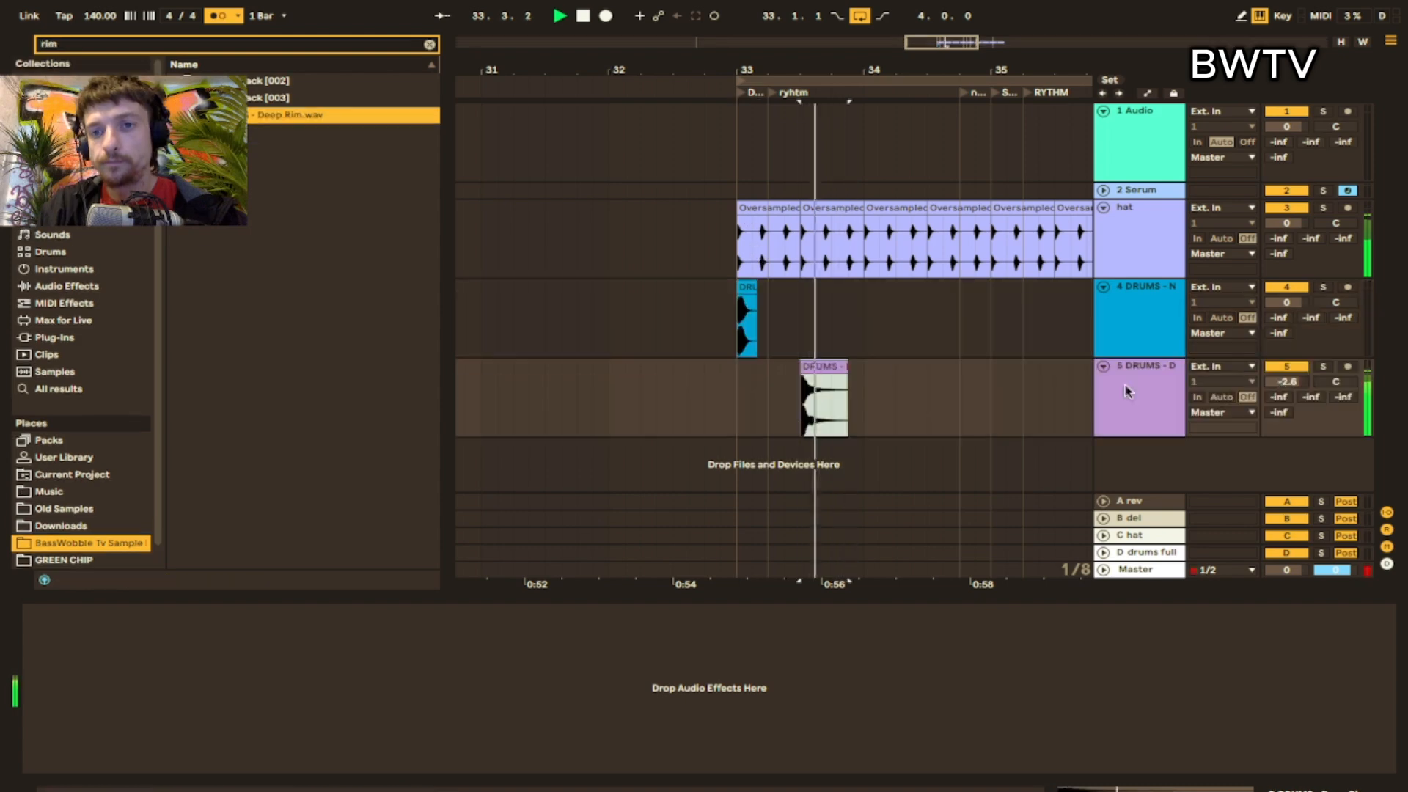
{"action": "double_click", "coordinate": [814, 396]}
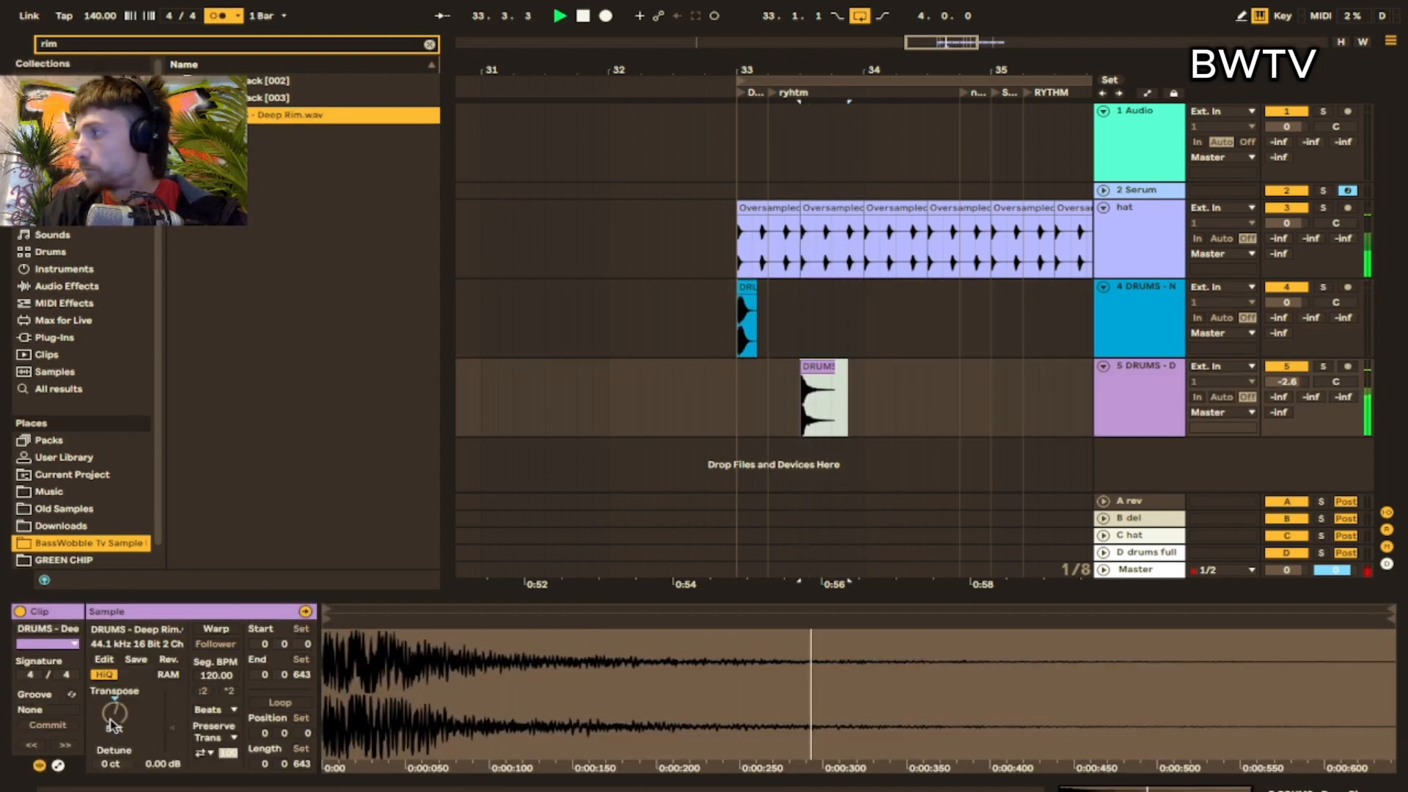
{"action": "key", "text": "space"}
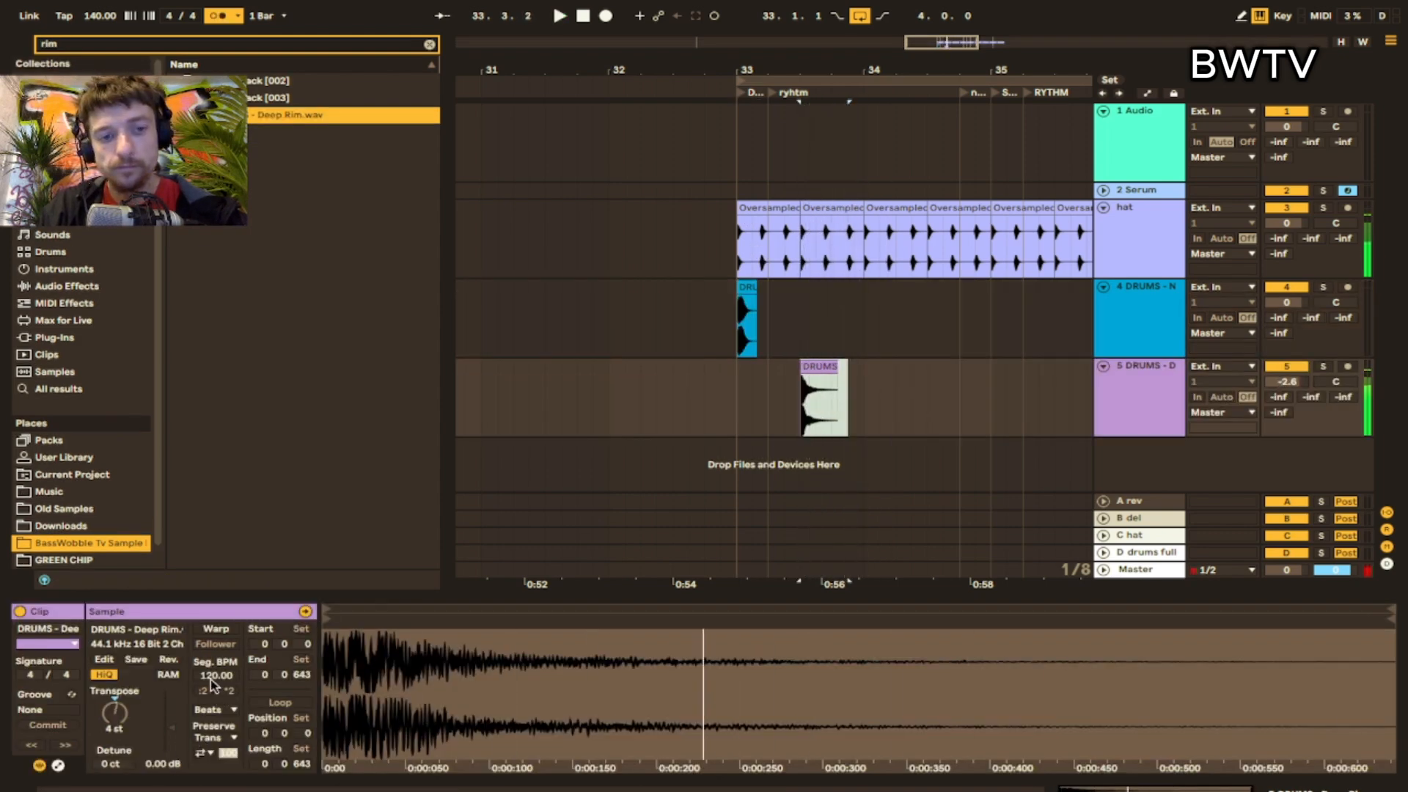
{"action": "left_click", "coordinate": [208, 631]}
{"action": "key", "text": "space"}
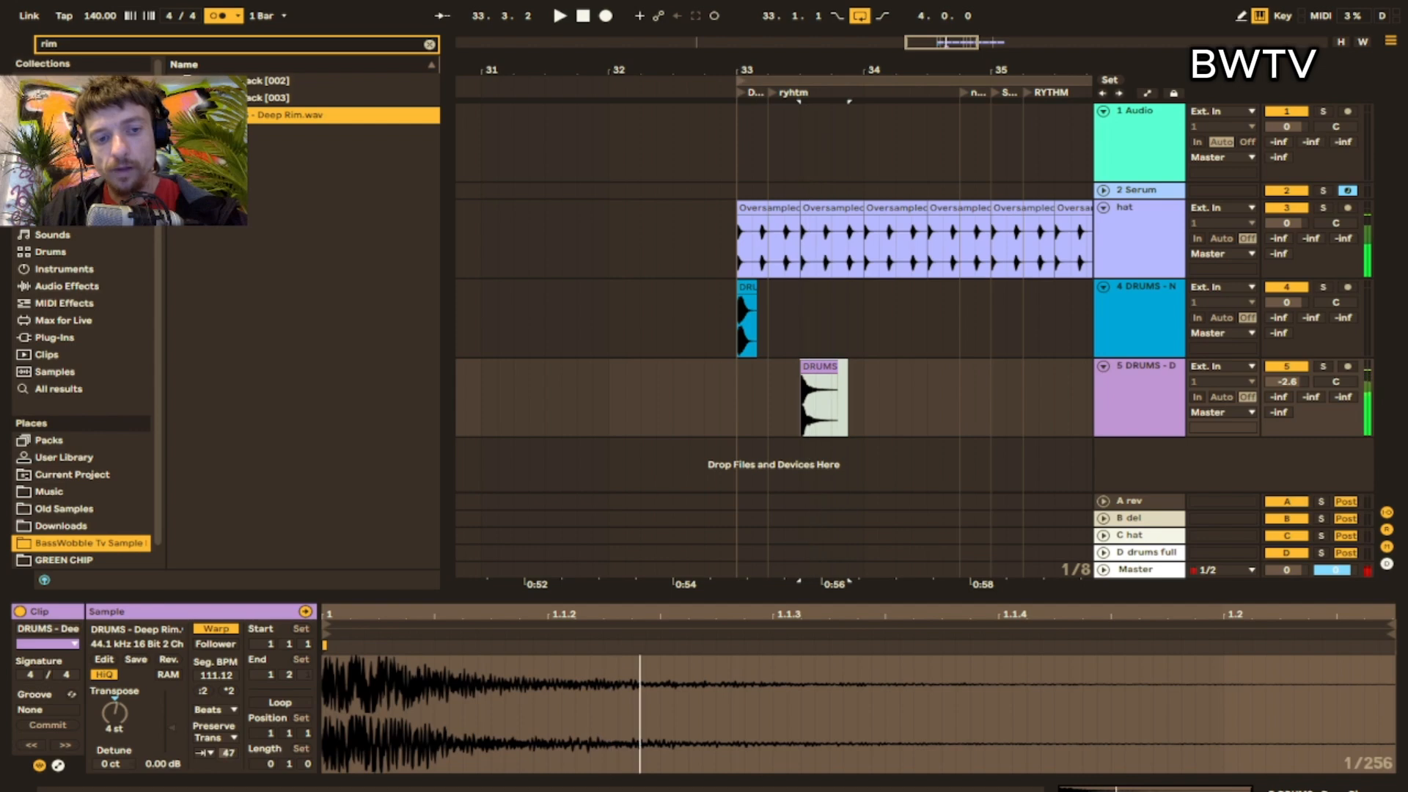
{"action": "key", "text": "space"}
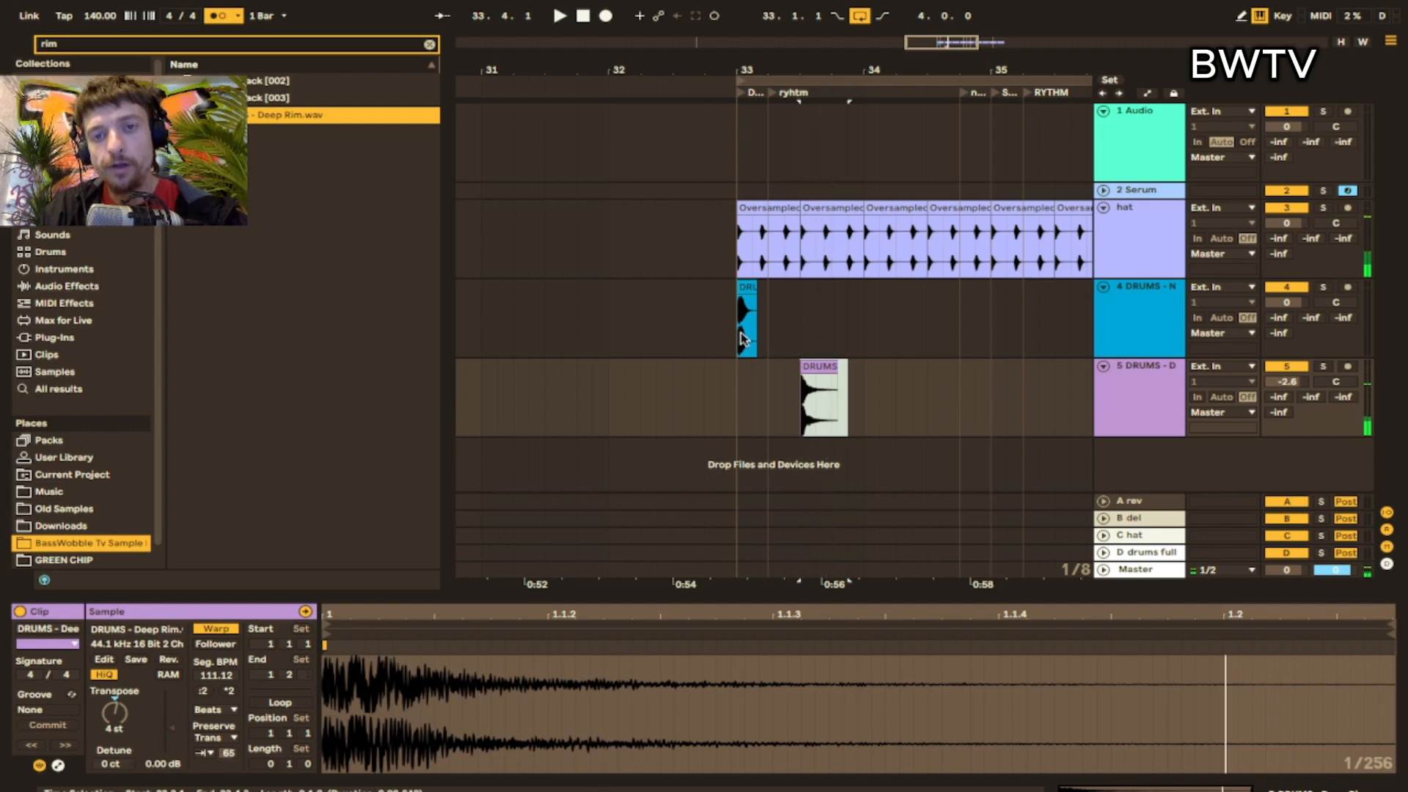
- Build a syncopated kick pattern over bars 33 to 36, shifting one copy to the end of bar 35 and pasting another early in bar 36
{"action": "left_click", "coordinate": [740, 338]}
{"action": "key", "text": "space"}
{"action": "key", "text": "space"}
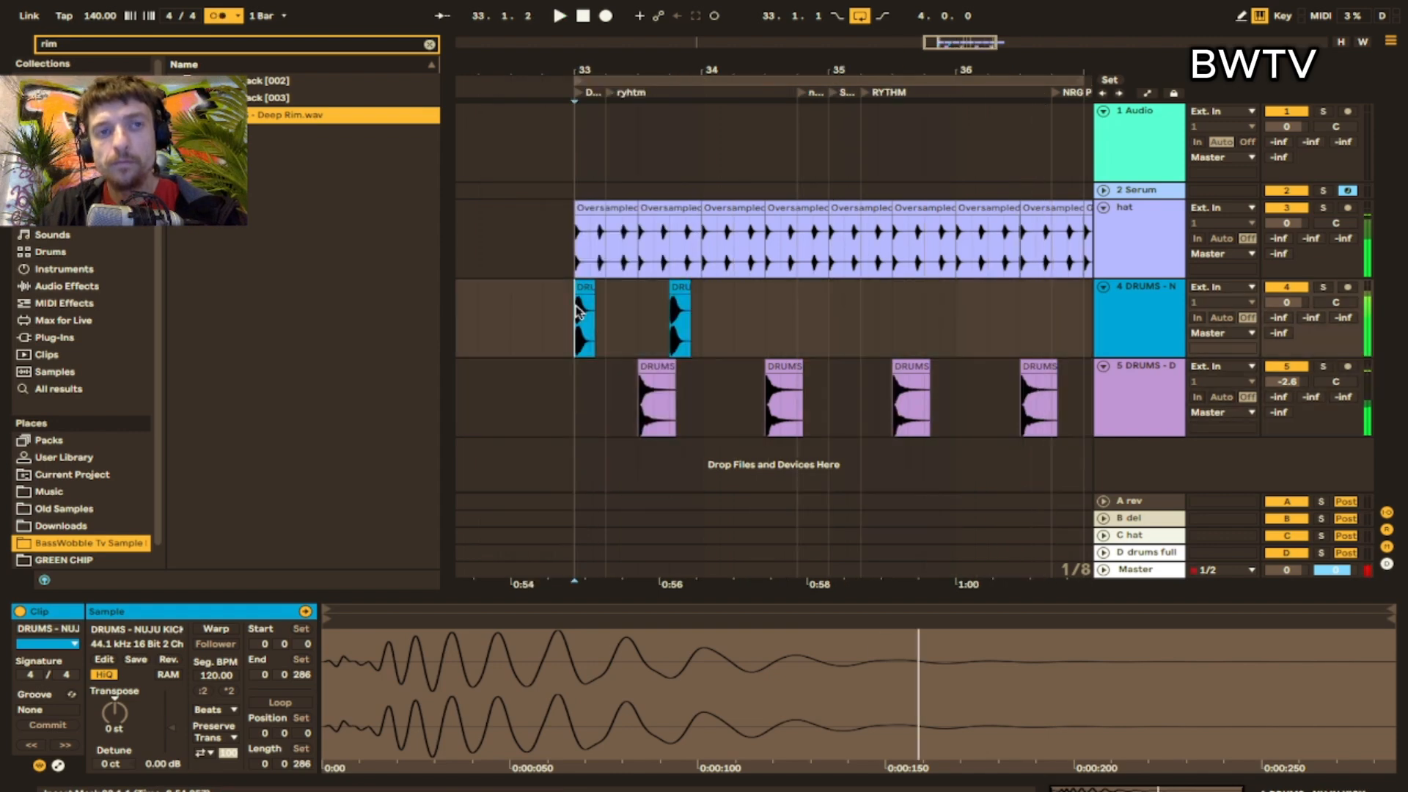
{"action": "key", "text": "space"}
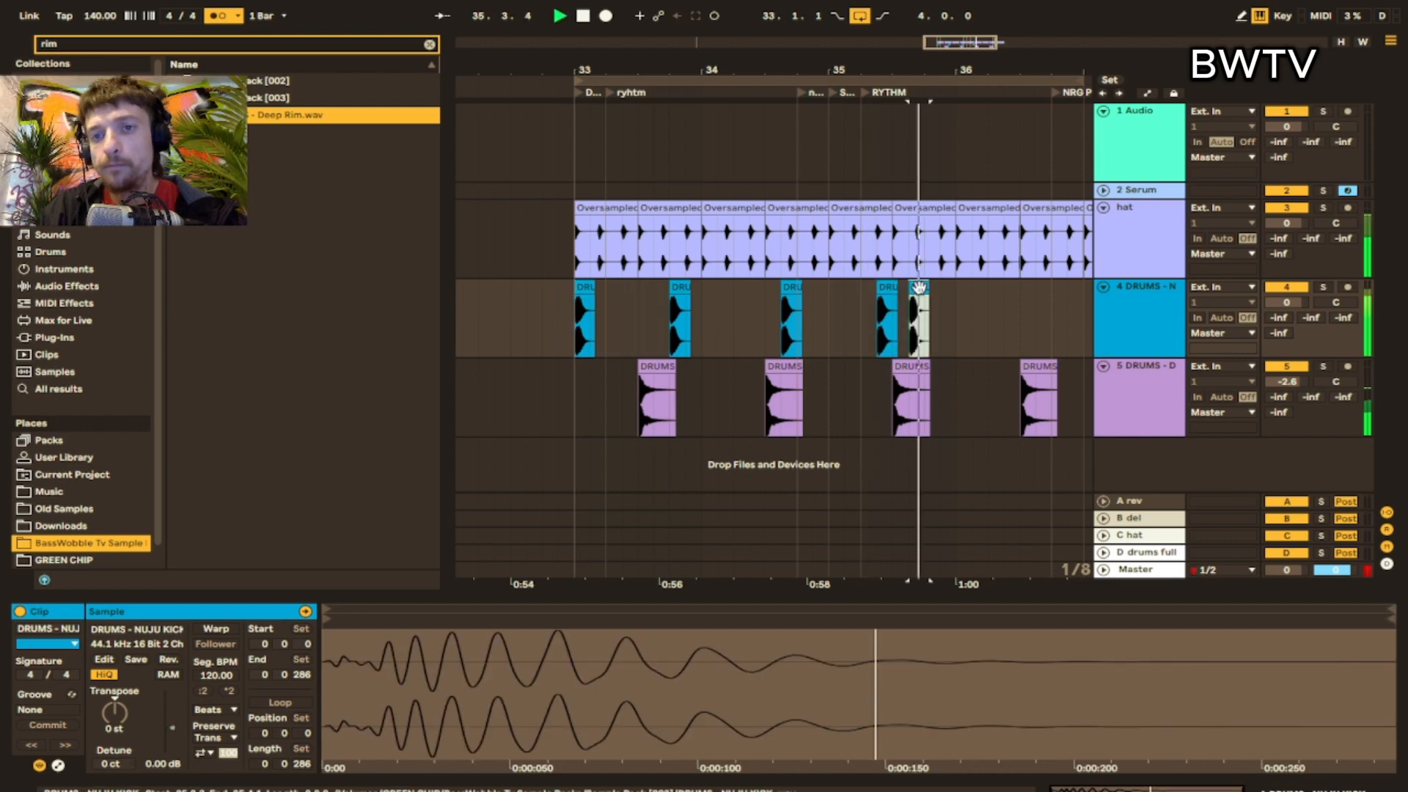
{"action": "left_click_drag", "start_coordinate": [918, 288], "coordinate": [954, 301]}
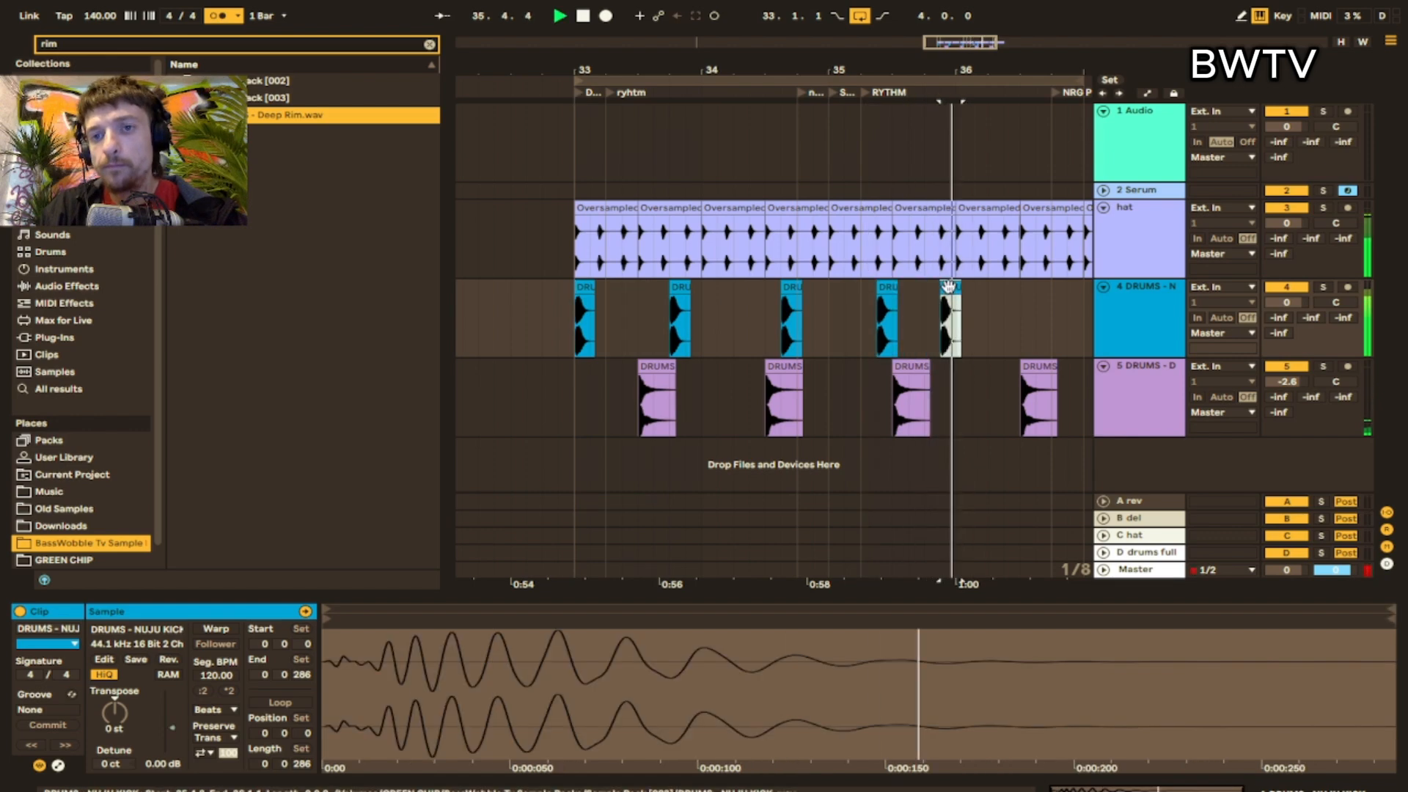
{"action": "left_click", "coordinate": [886, 290]}
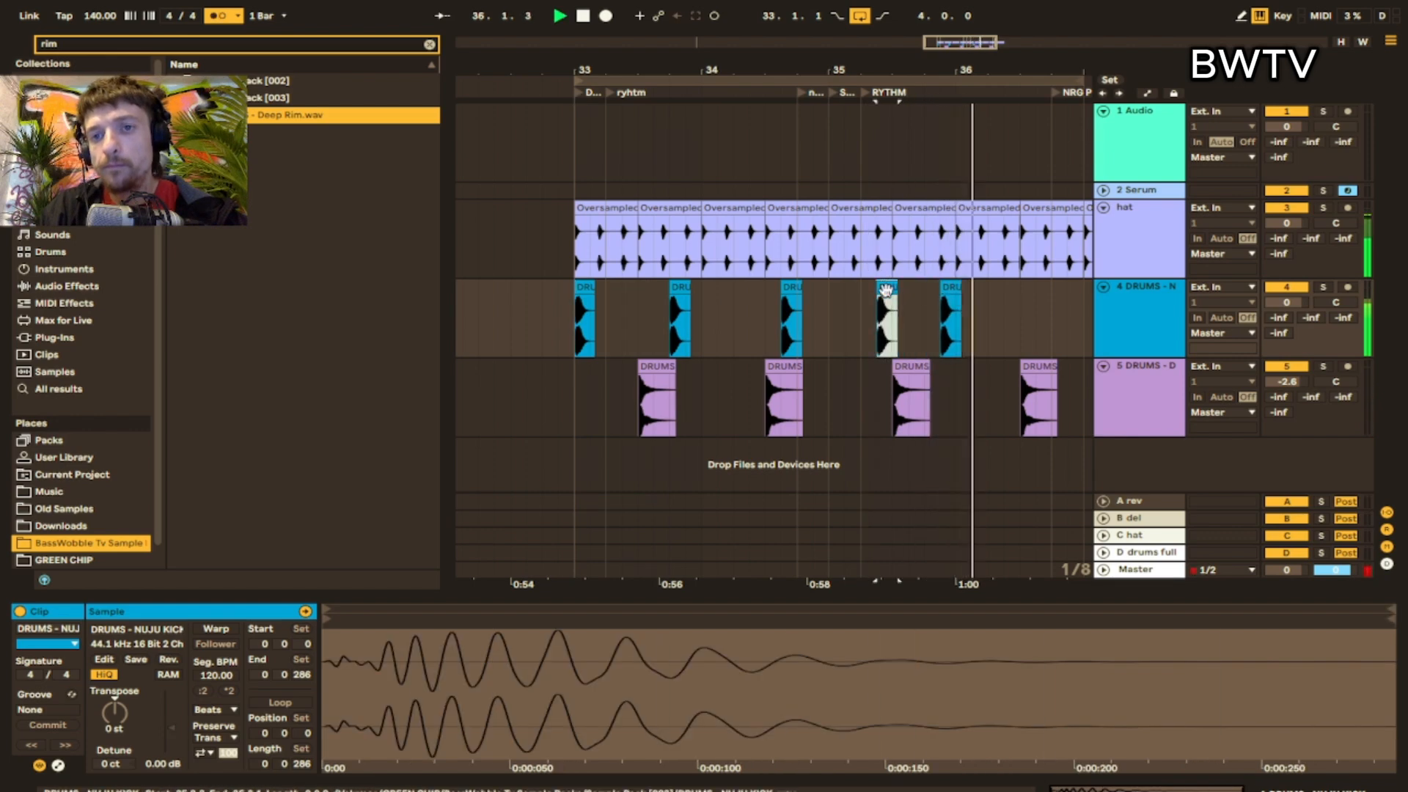
{"action": "left_click", "coordinate": [985, 288]}
{"action": "key", "text": "super+v"}
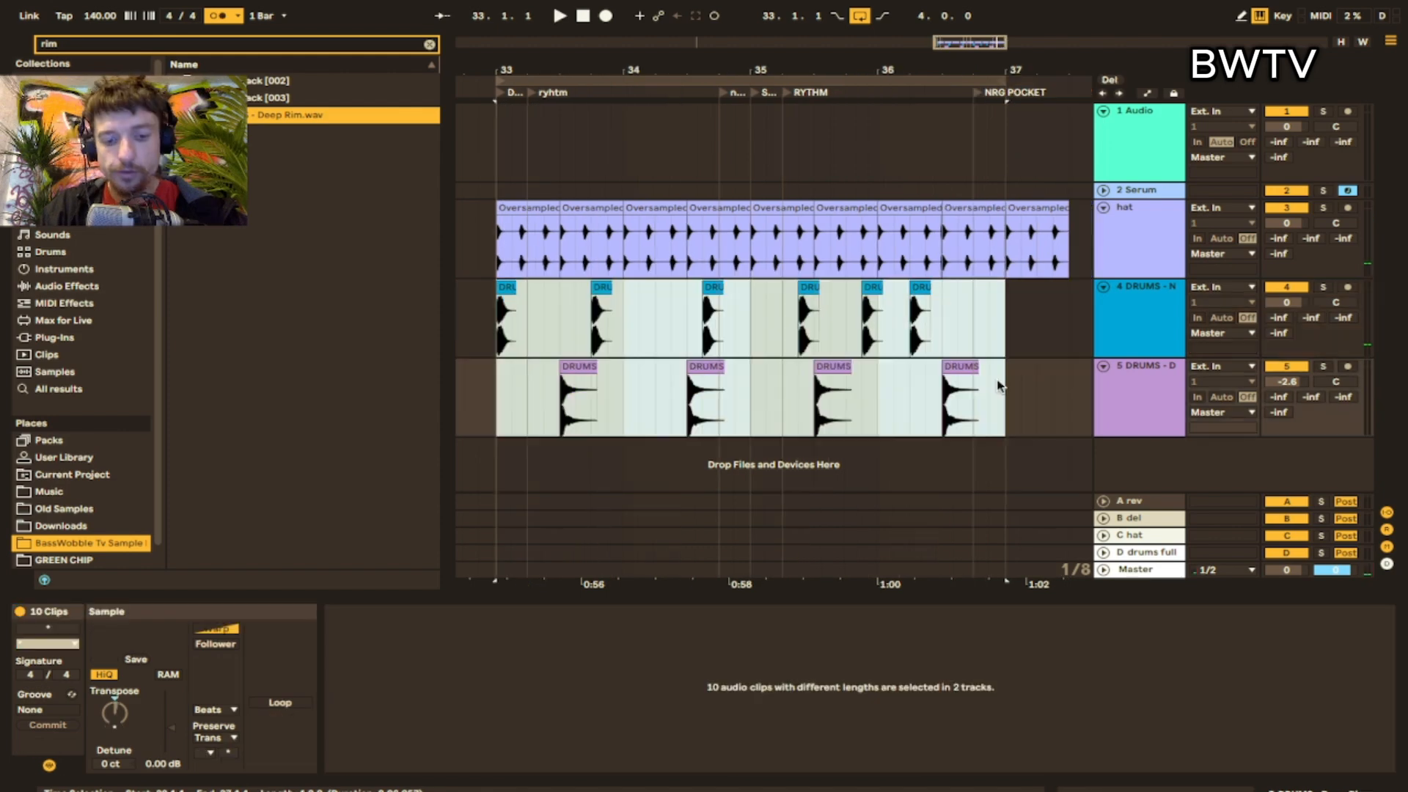
- Consolidate the kick and rim clips over bars 33 to 36 and set the kick clip's transient envelope to 54 without transient looping
{"action": "key", "text": "super+j"}
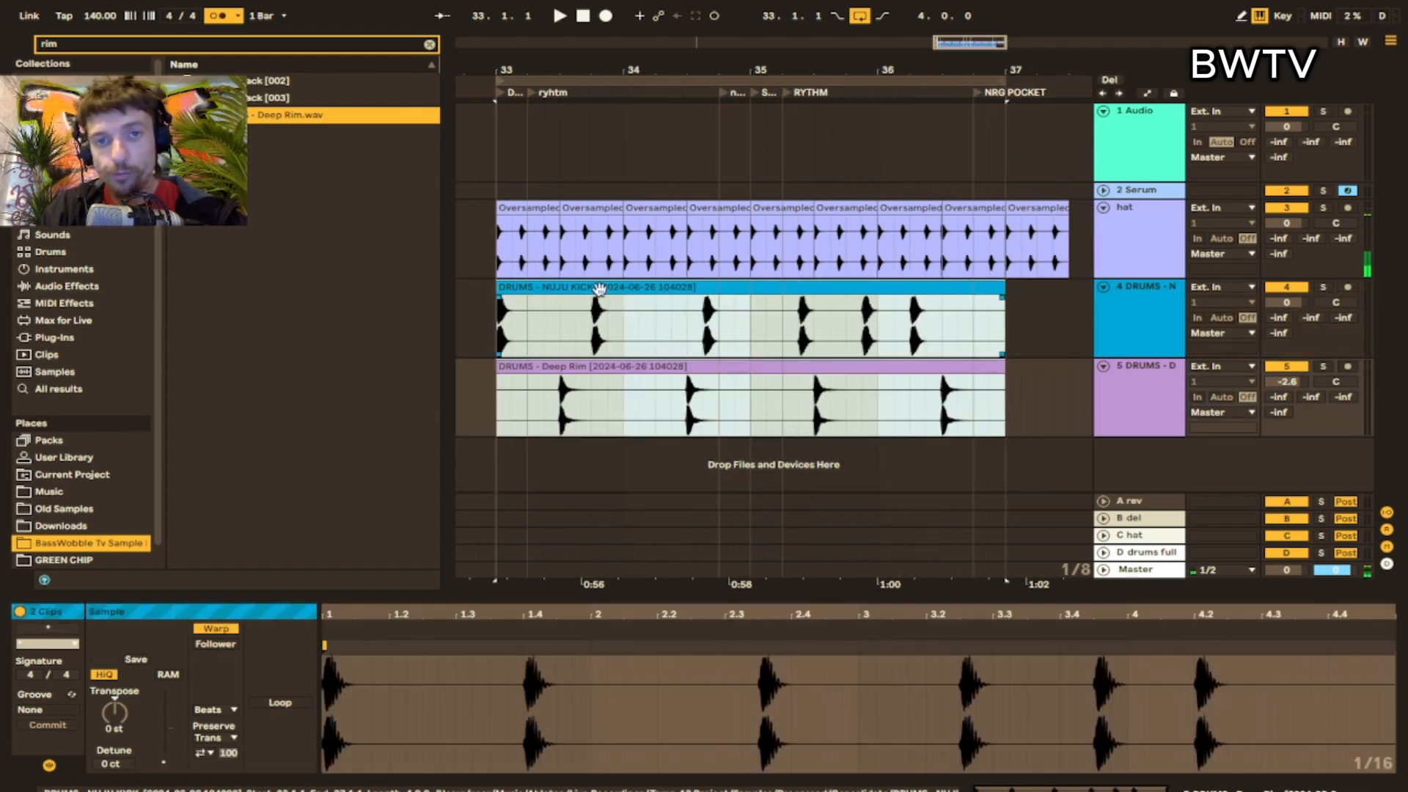
{"action": "left_click", "coordinate": [600, 288]}
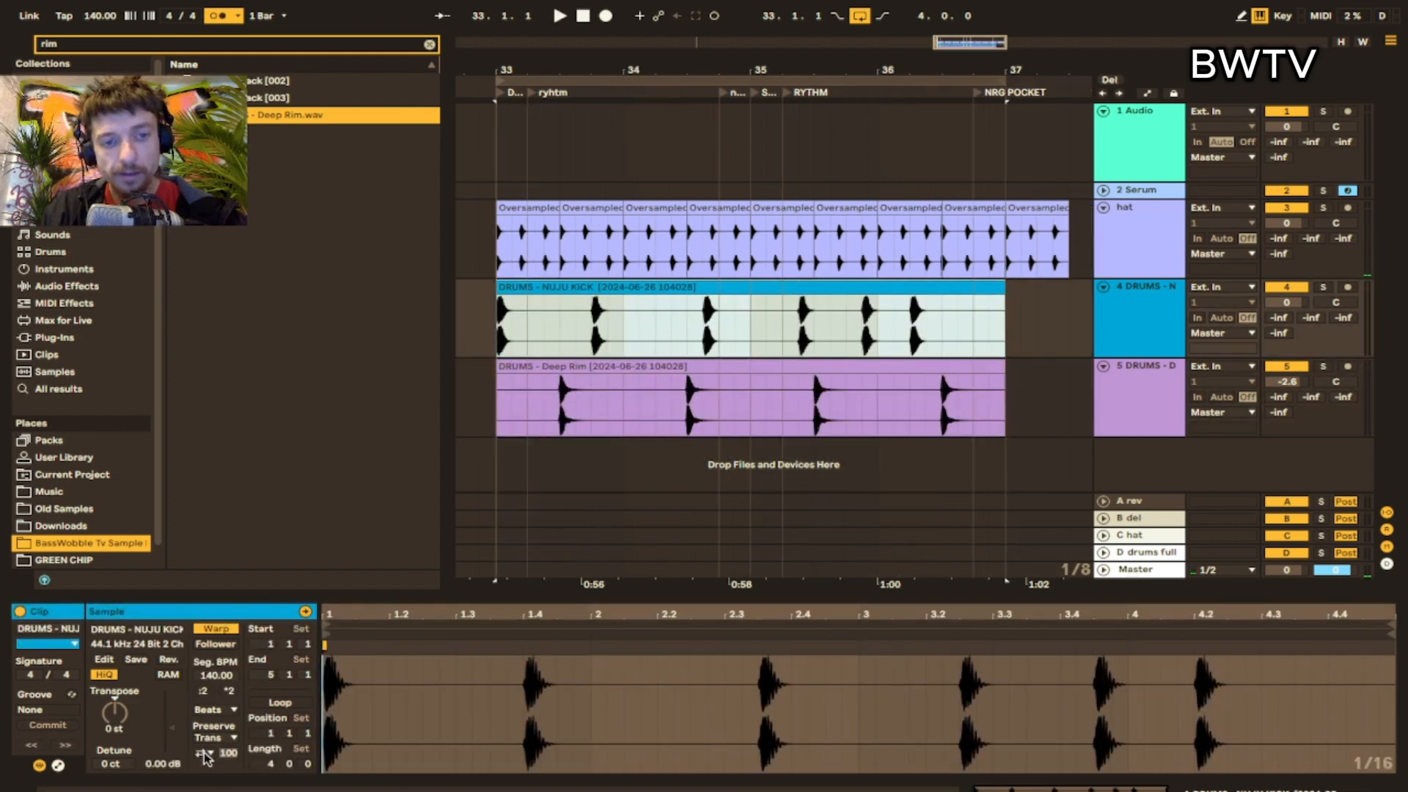
{"action": "key", "text": "space"}
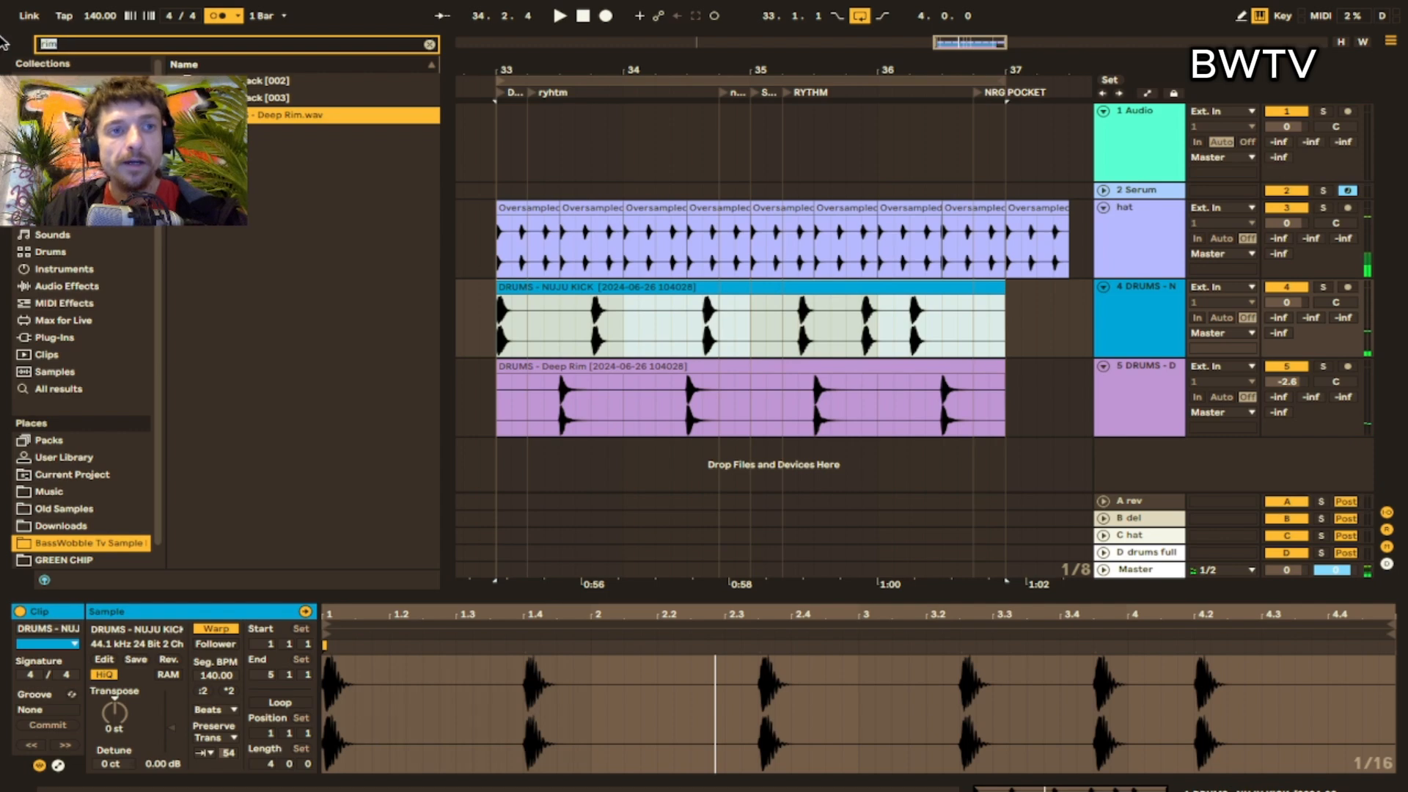
- Search the plug-ins for "drive" and add the Drive plug-in to the kick track
{"action": "type", "text": "drive"}
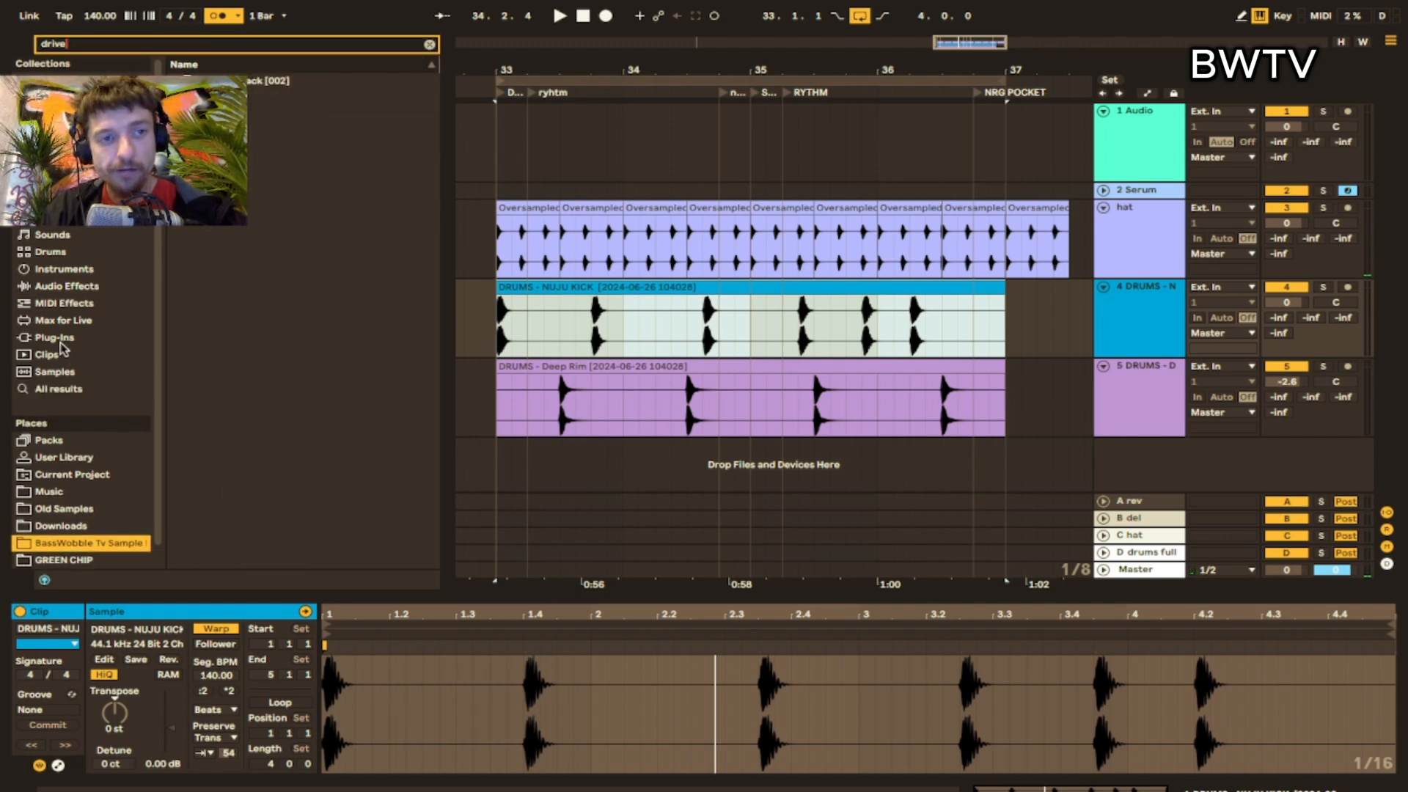
{"action": "left_click", "coordinate": [59, 339]}
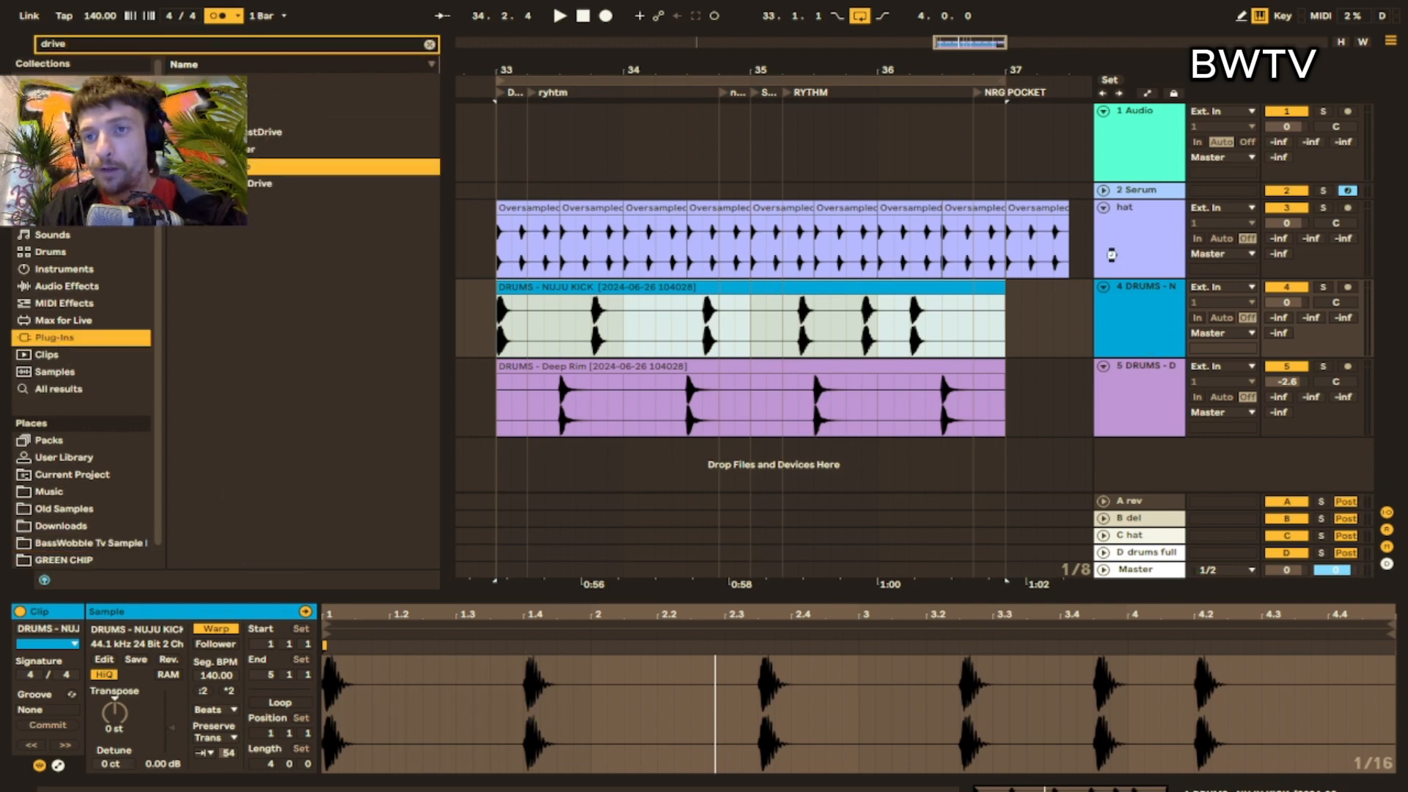
{"action": "left_click_drag", "start_coordinate": [1111, 254], "coordinate": [1110, 254]}
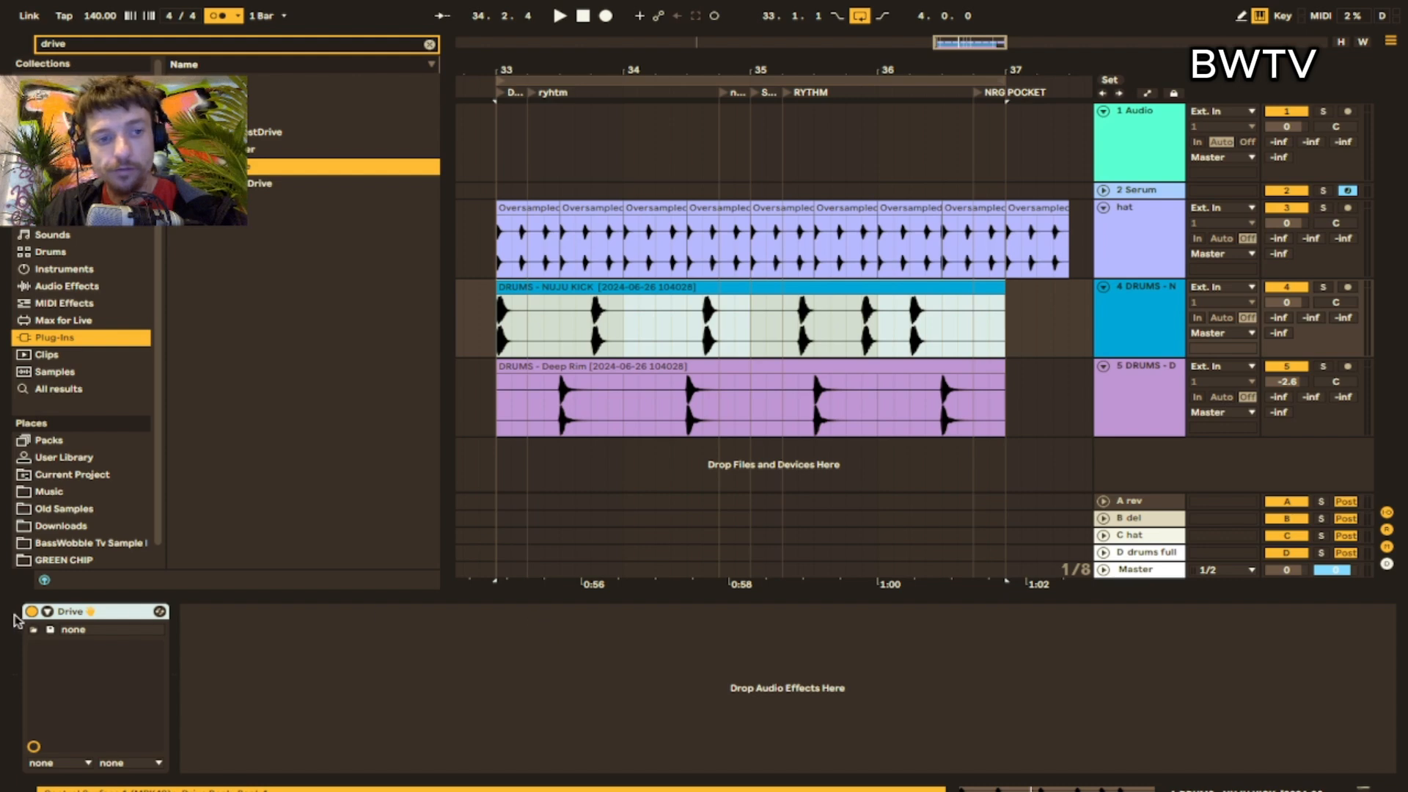
- Expand the kick's Drive device and set Drive to about 58.9 % and Highpass to about 0.397 while auditioning the beat
{"action": "left_click", "coordinate": [47, 610]}
{"action": "key", "text": "space"}
{"action": "left_click_drag", "start_coordinate": [215, 690], "coordinate": [235, 676]}
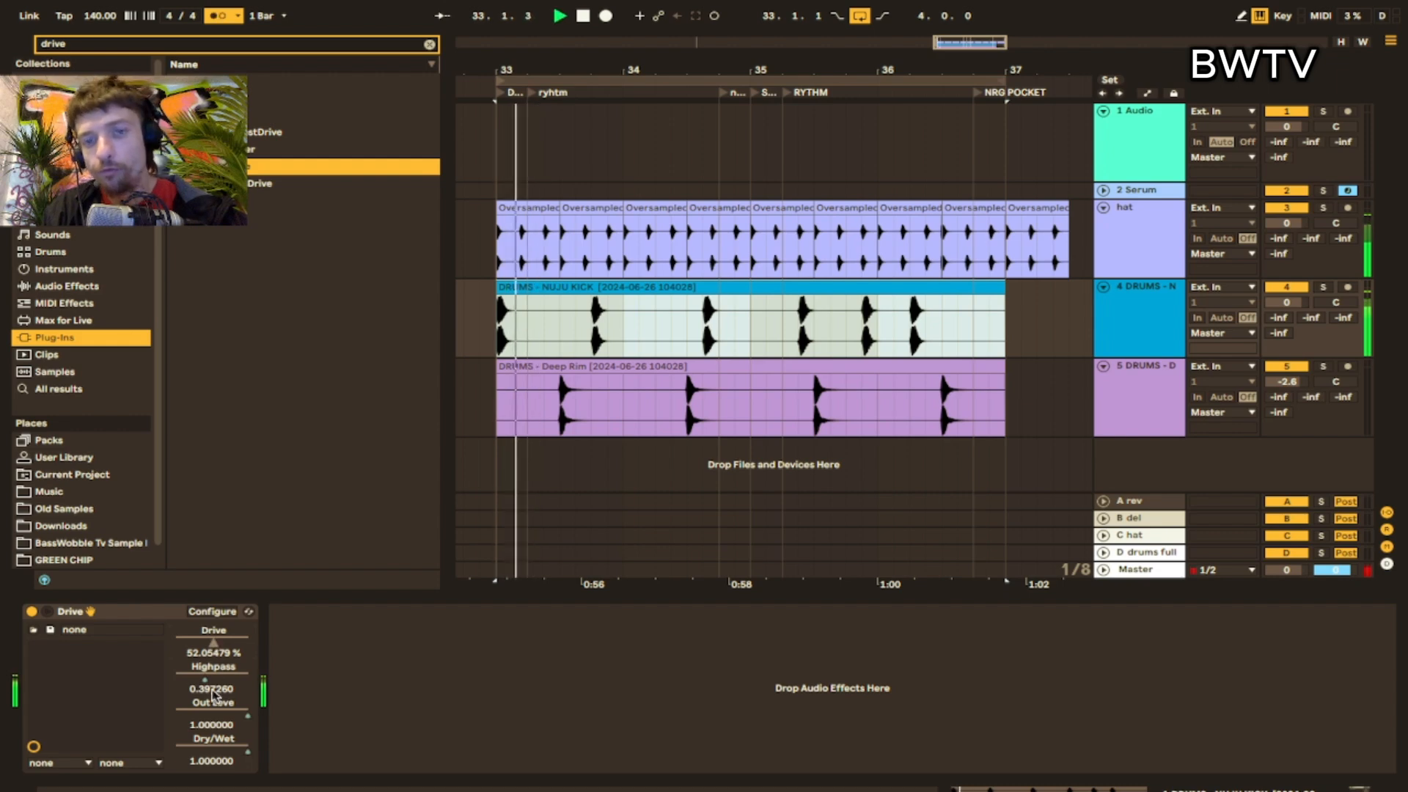
{"action": "key", "text": "space"}
{"action": "left_click_drag", "start_coordinate": [215, 652], "coordinate": [218, 643]}
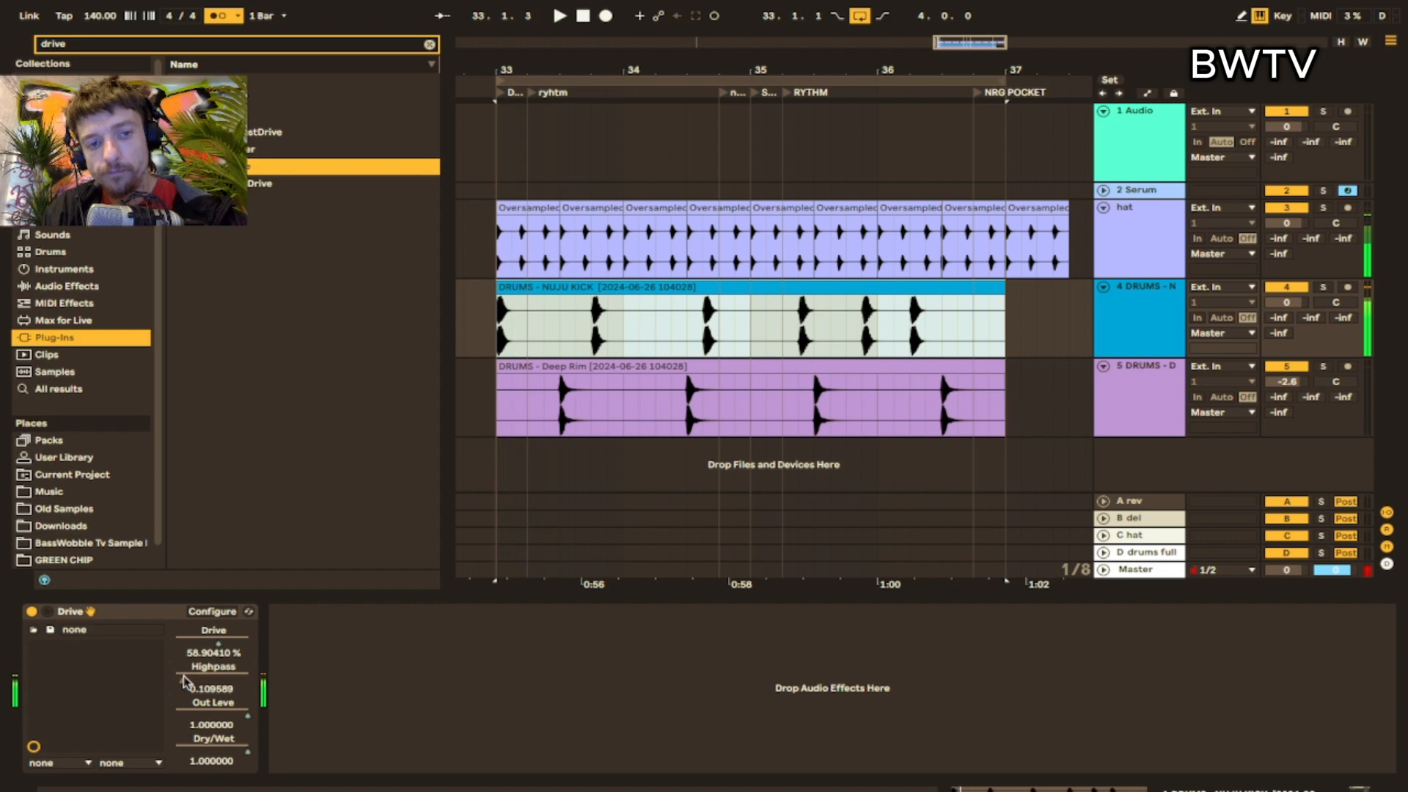
{"action": "key", "text": "space"}
{"action": "left_click_drag", "start_coordinate": [184, 681], "coordinate": [205, 682]}
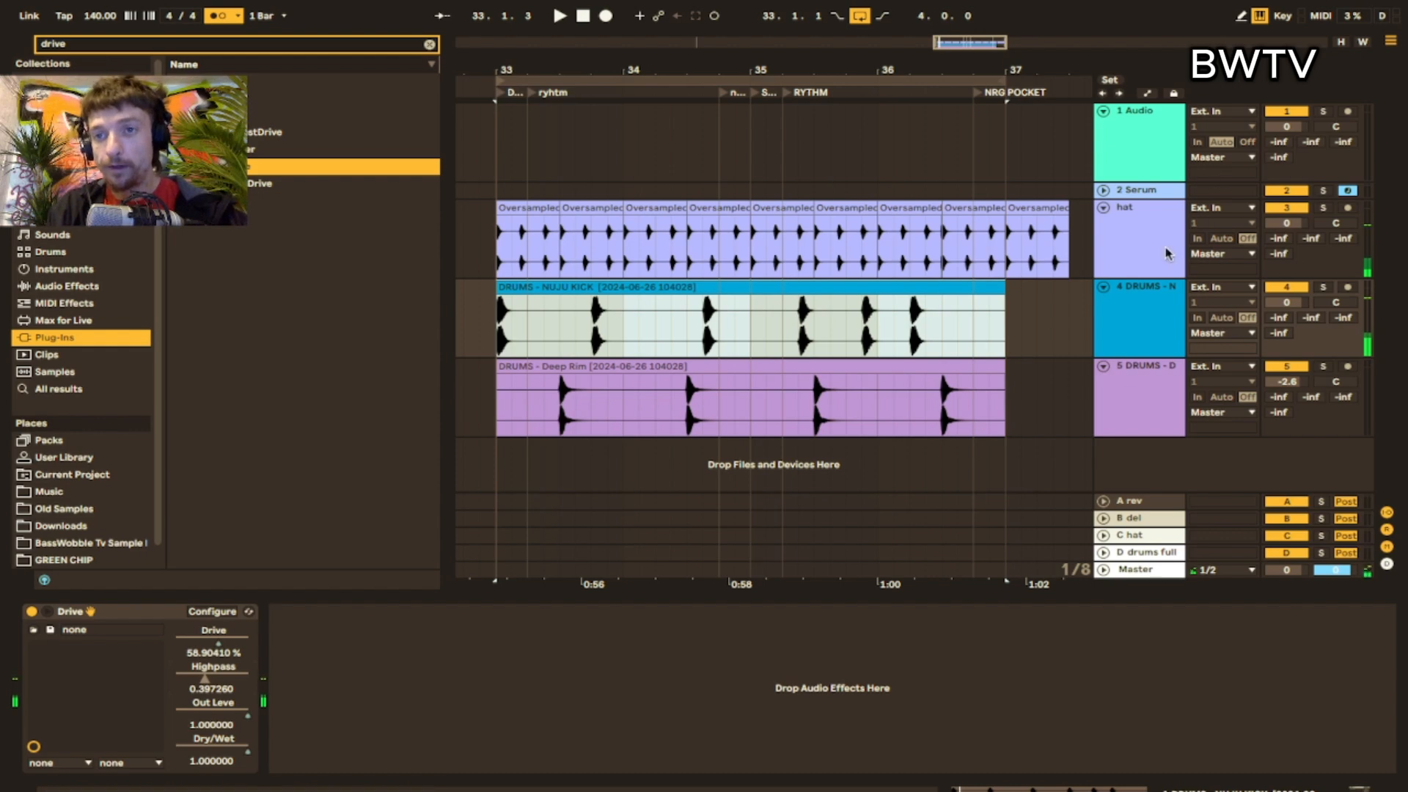
- Search the plug-ins for "mono" and add MoNoam after Drive on the kick track
{"action": "type", "text": "mono"}
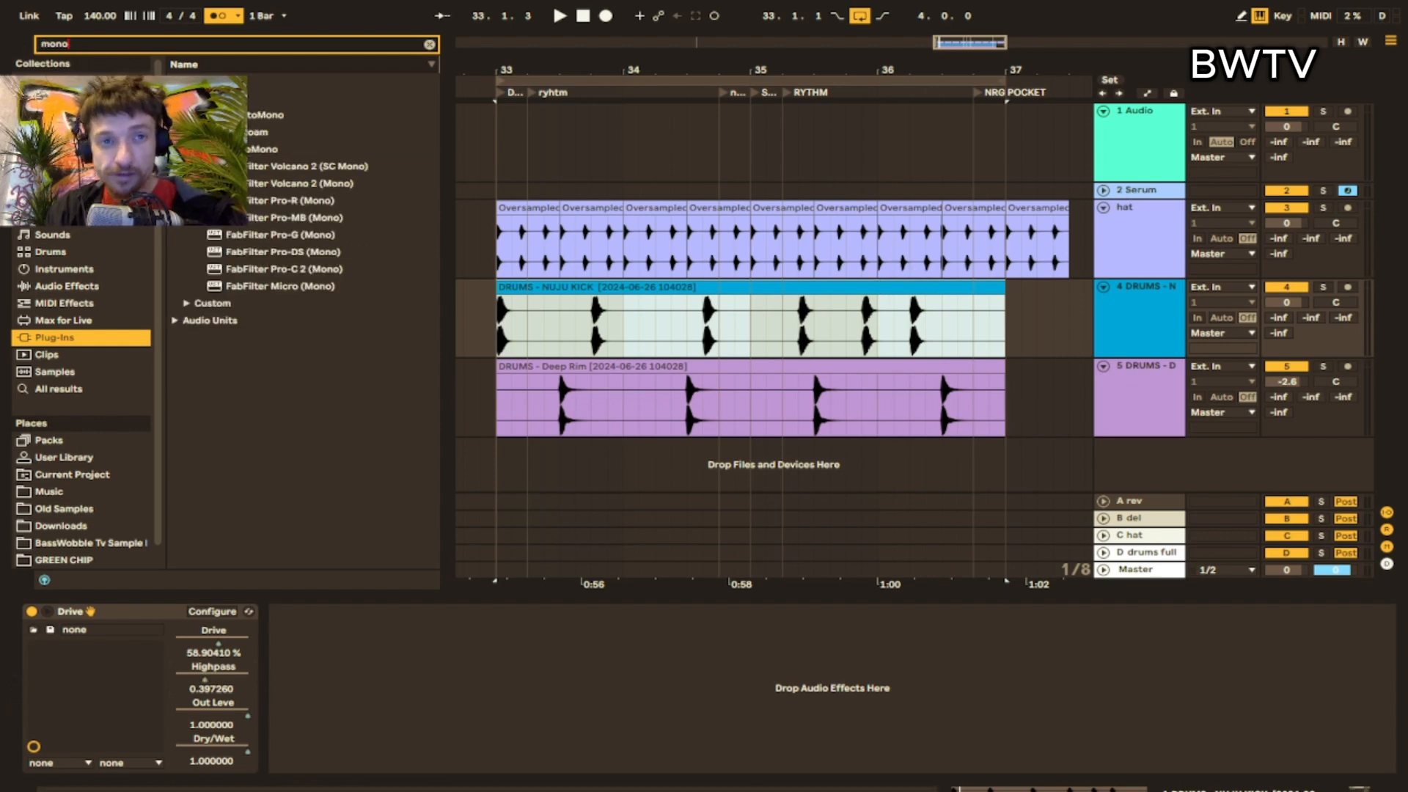
{"action": "double_click", "coordinate": [229, 133]}
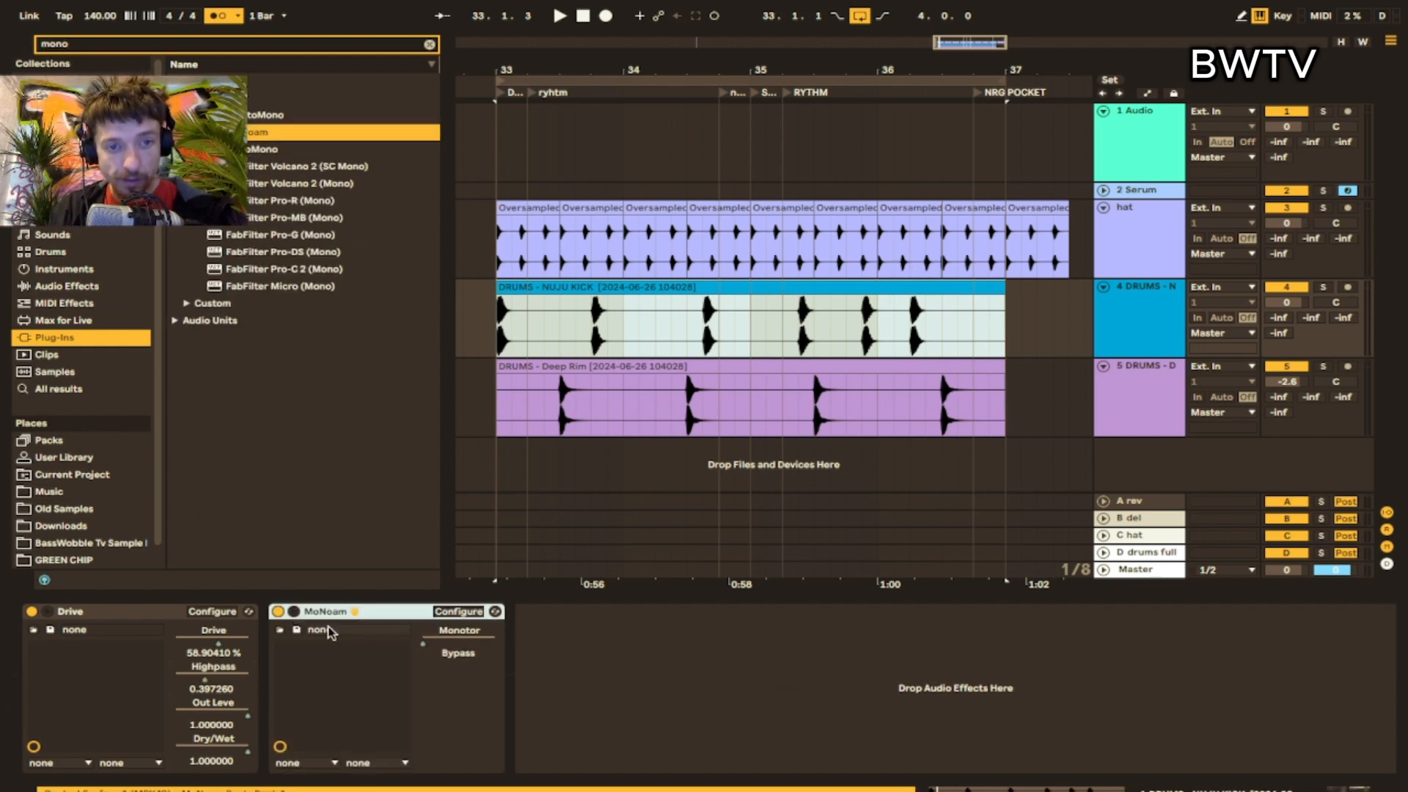
{"action": "key", "text": "space"}
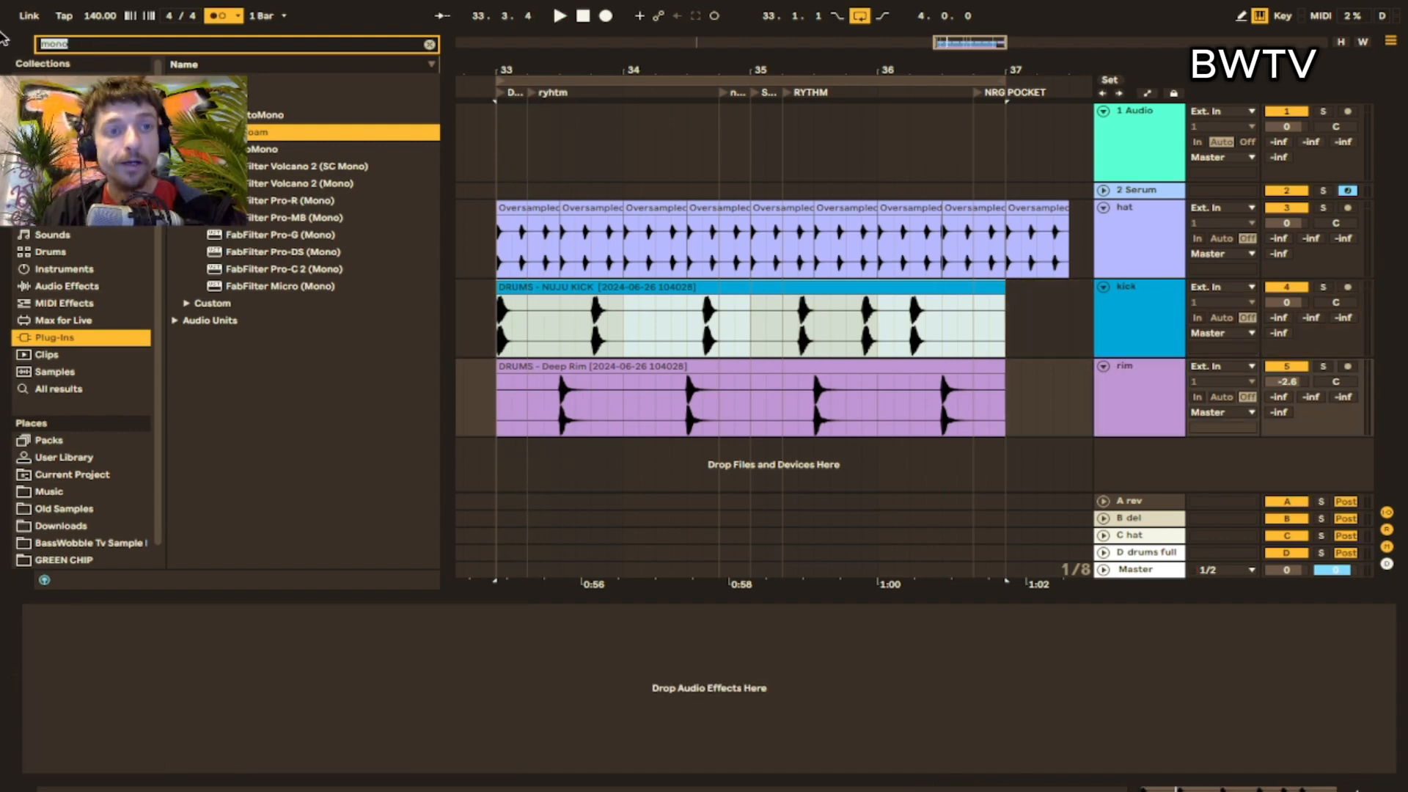
- Add the Wider plug-in to the rim track and set its width to 21%
{"action": "type", "text": "wi"}
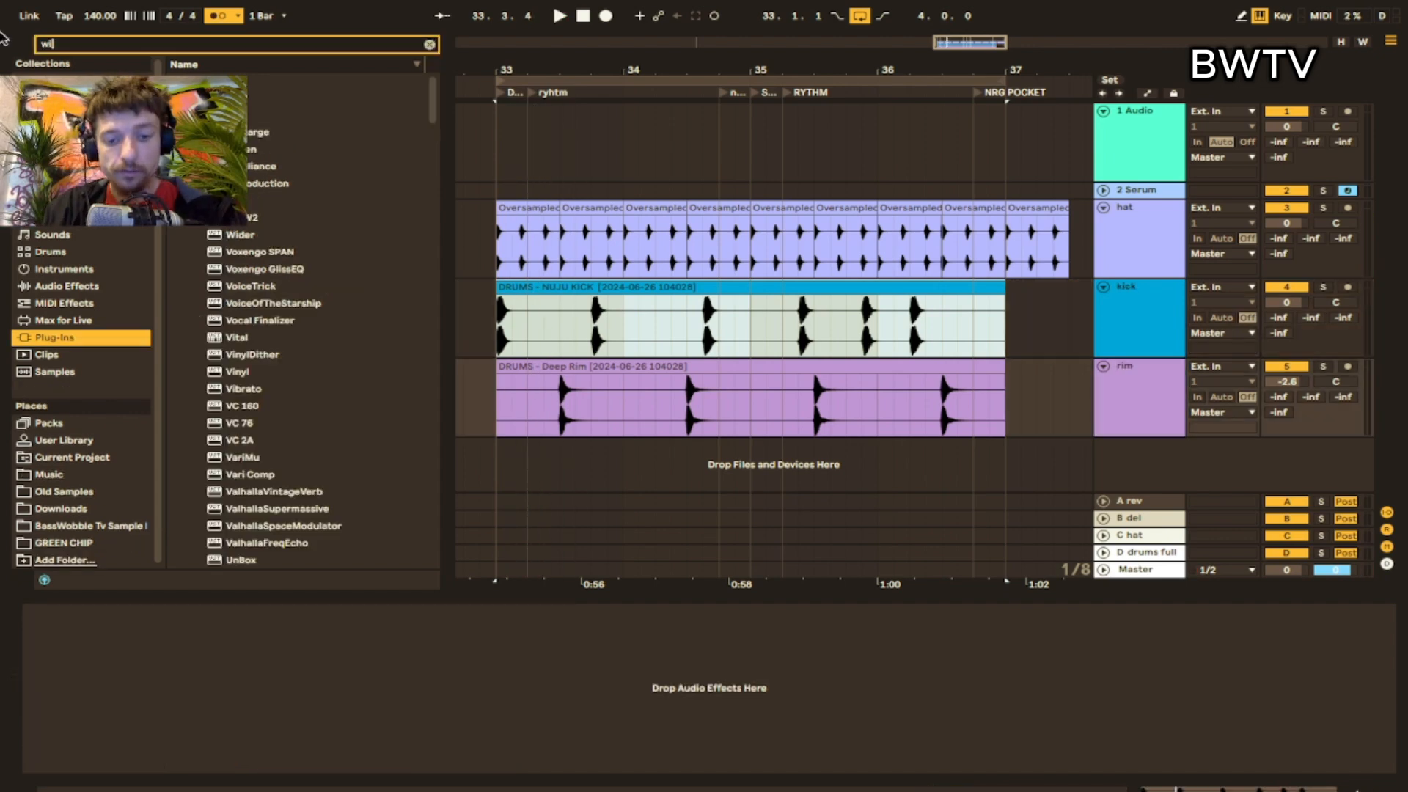
{"action": "type", "text": "der"}
{"action": "left_click", "coordinate": [256, 133]}
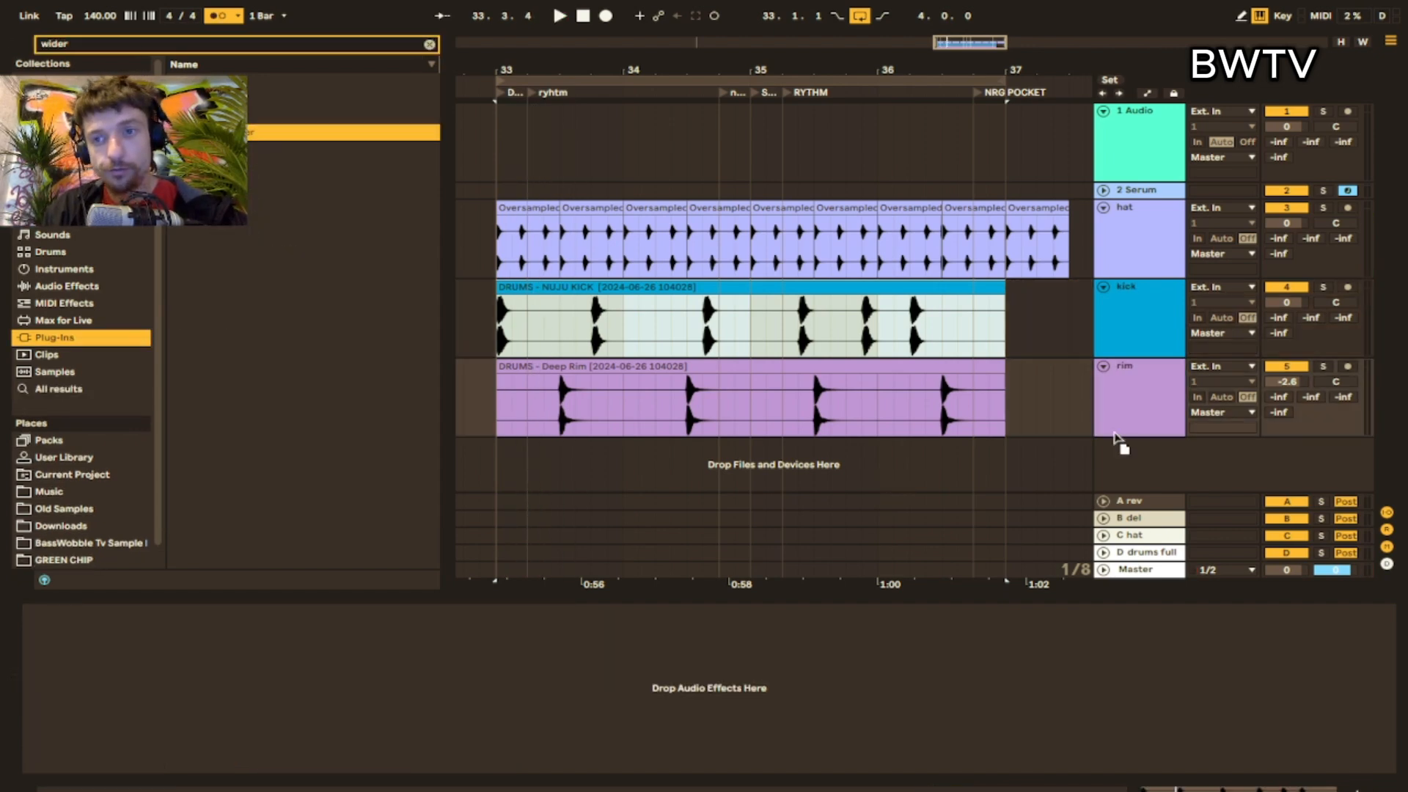
{"action": "left_click_drag", "start_coordinate": [1139, 415], "coordinate": [1138, 415]}
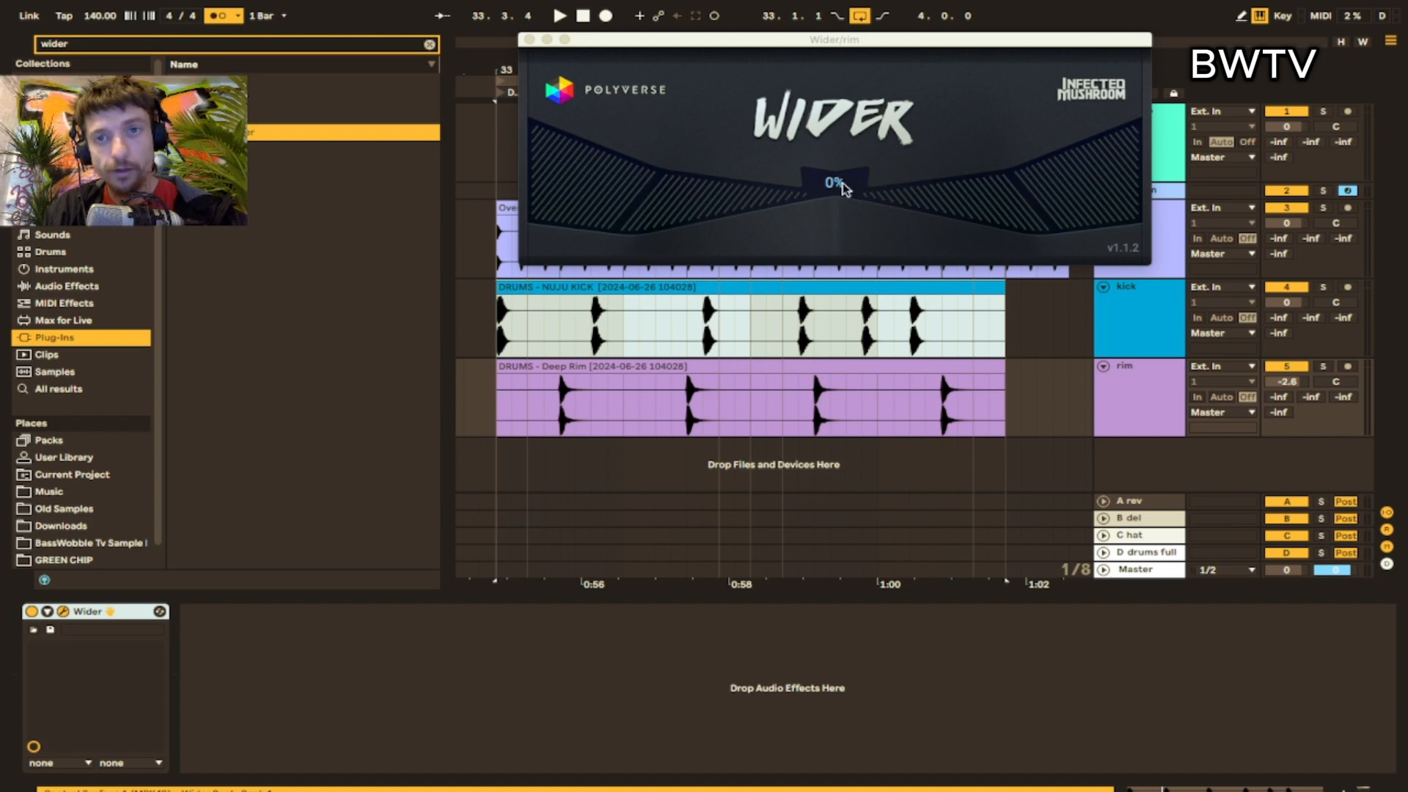
{"action": "left_click_drag", "start_coordinate": [843, 189], "coordinate": [834, 208]}
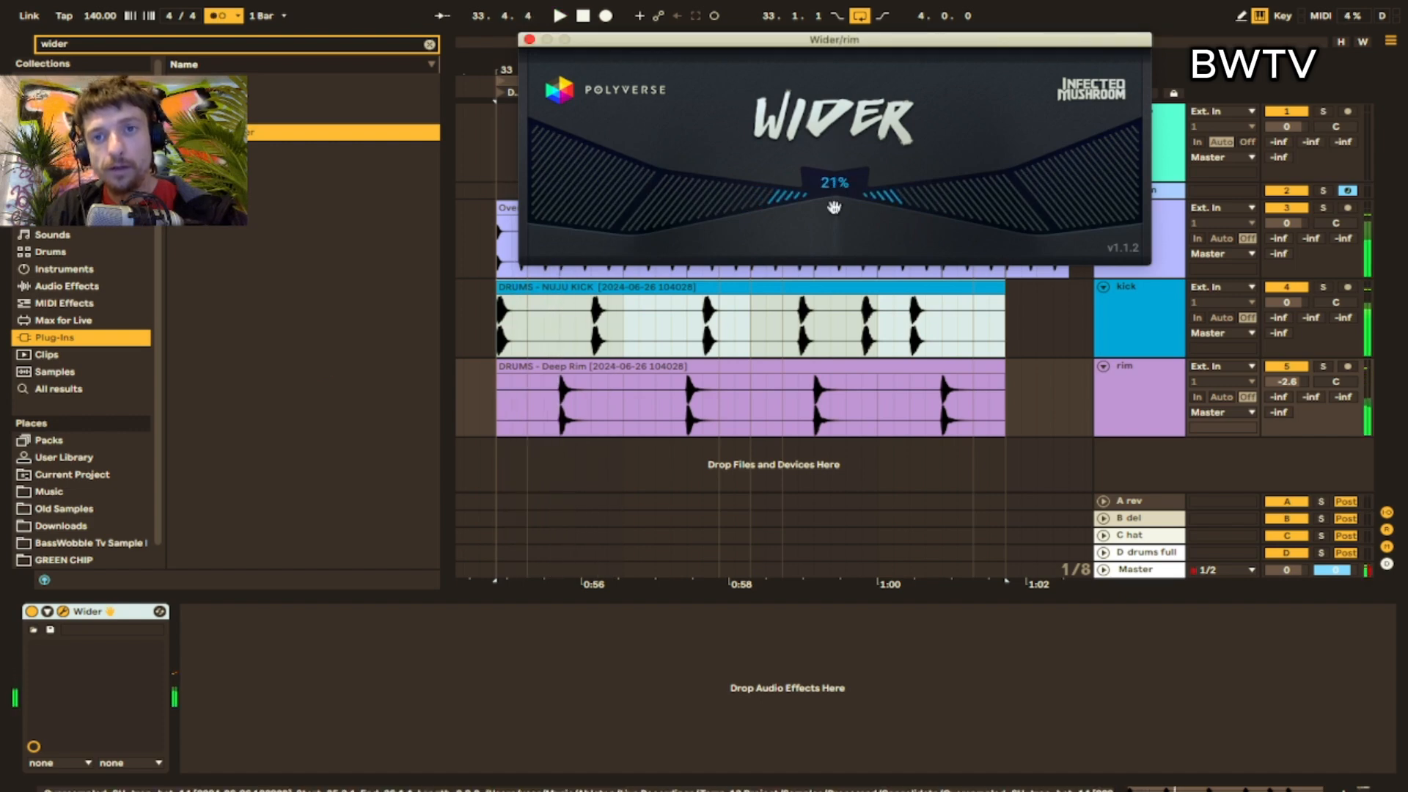
{"action": "left_click", "coordinate": [528, 40]}
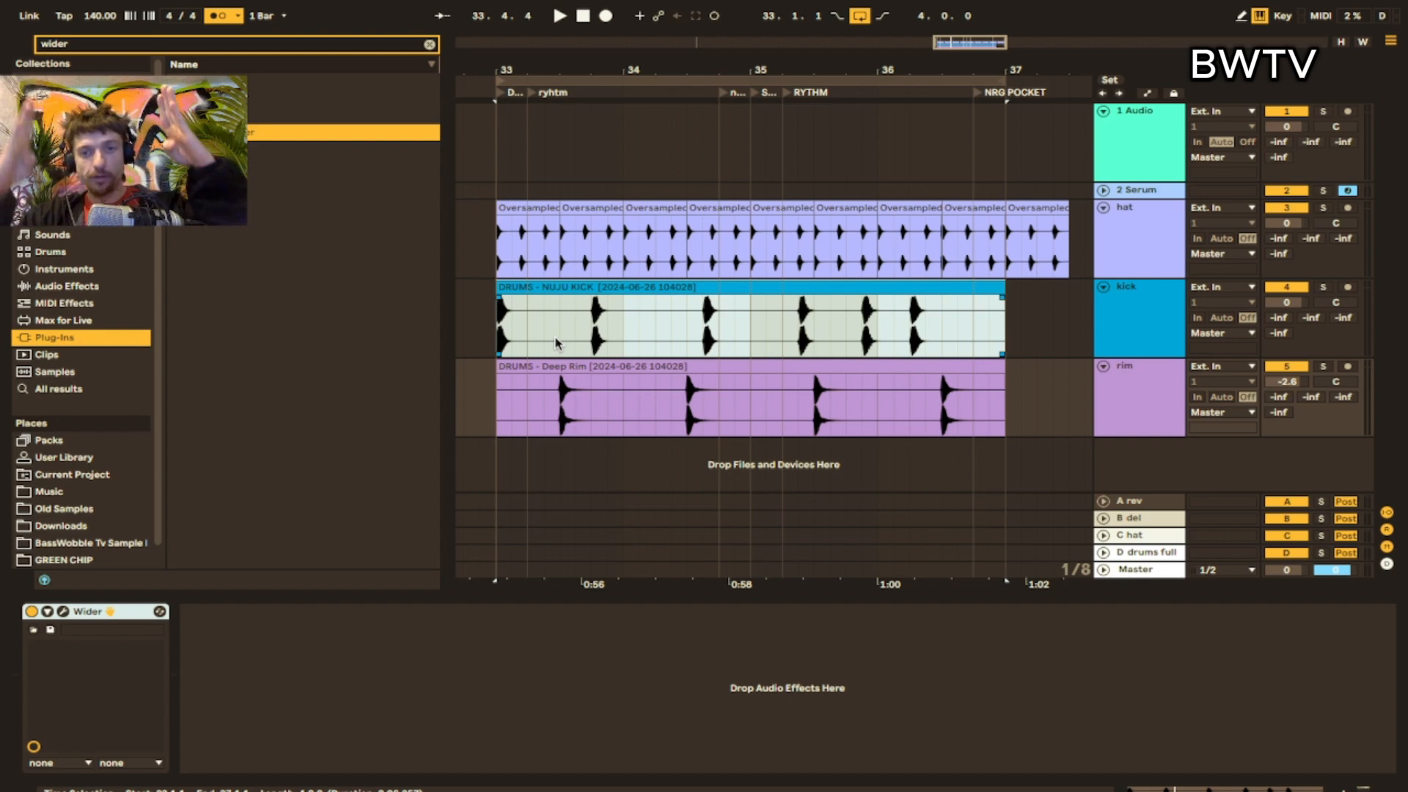
- Add Wider to the hat track after Spectrum and raise its width while listening to the beat
{"action": "left_click", "coordinate": [1127, 251]}
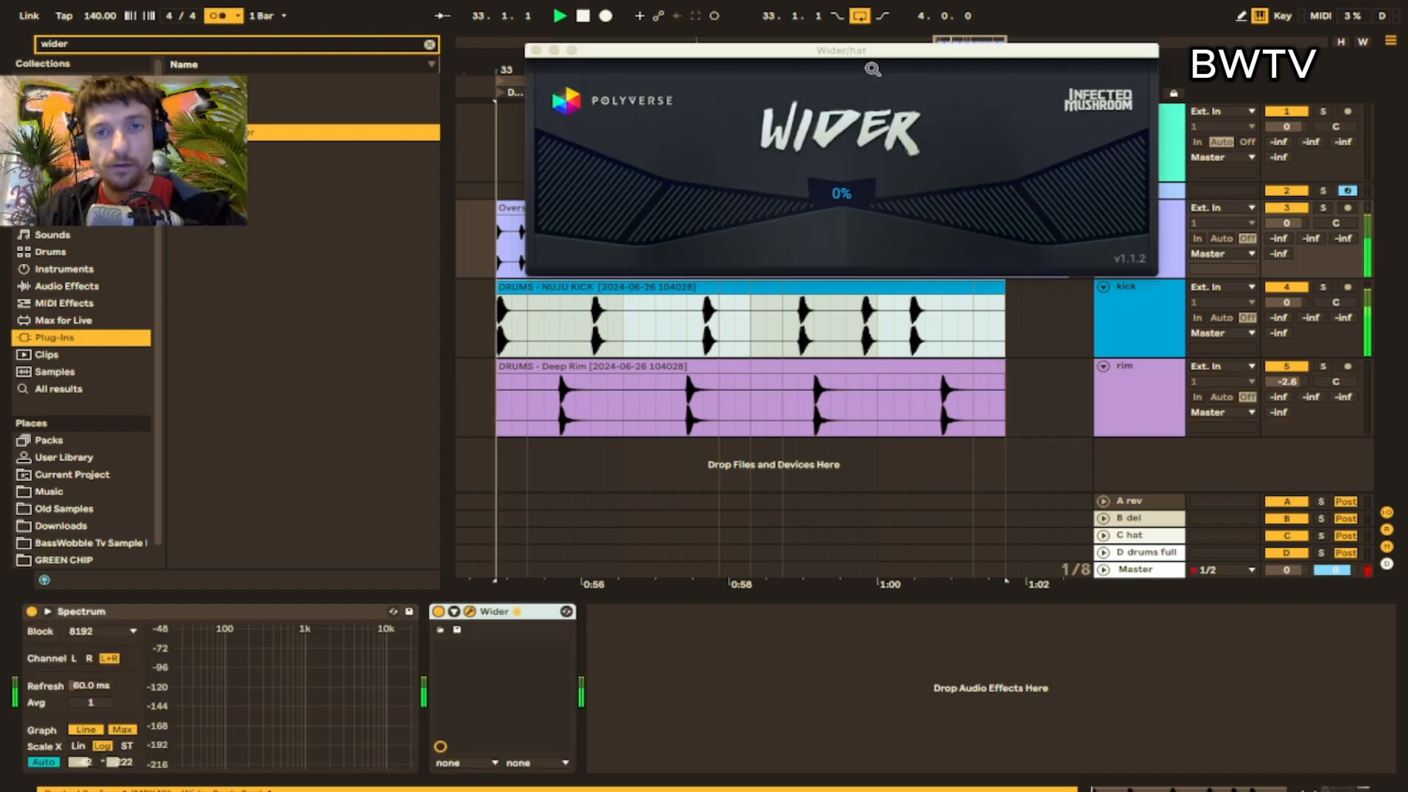
{"action": "key", "text": "space"}
{"action": "left_click_drag", "start_coordinate": [841, 192], "coordinate": [830, 96]}
{"action": "key", "text": "space"}
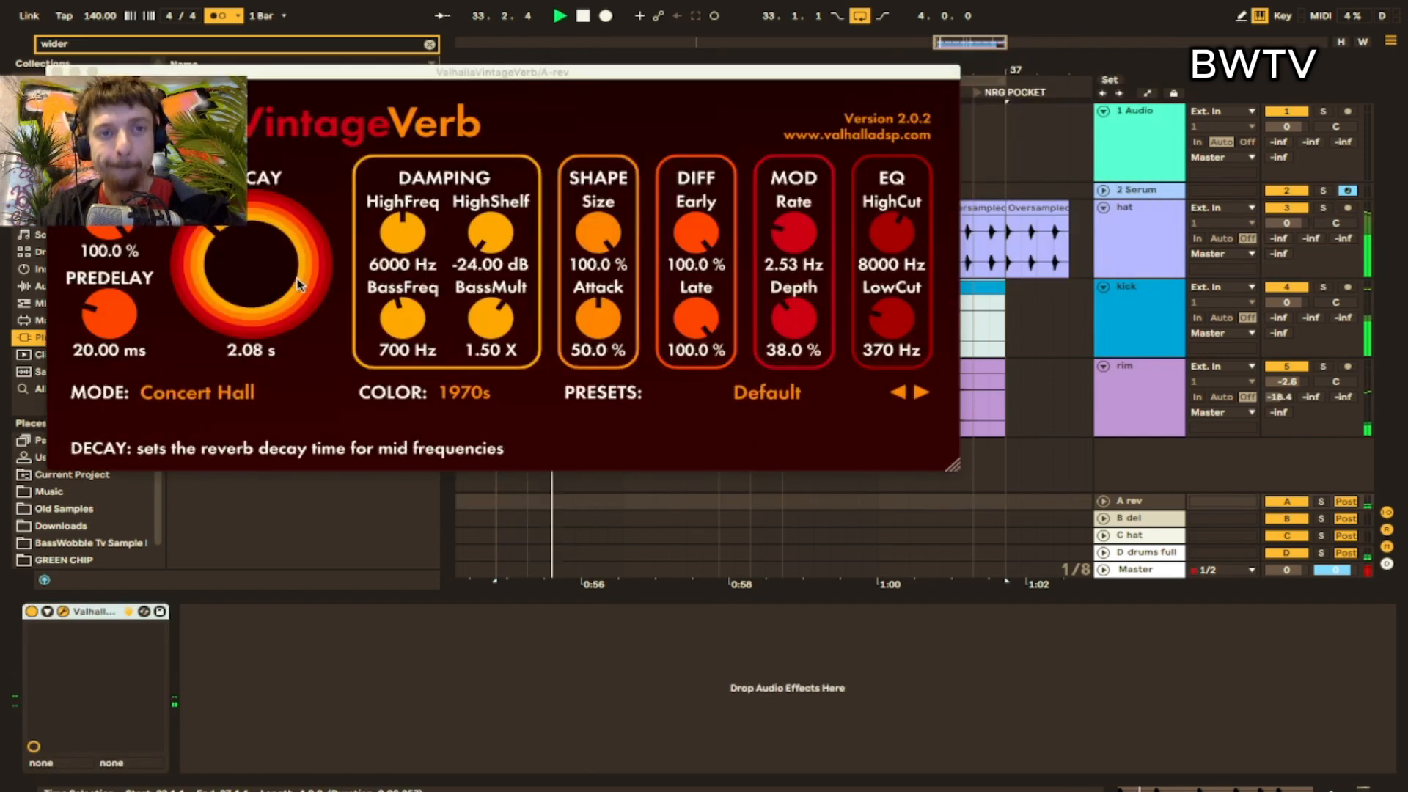
- On the rev return's ValhallaVintageVerb, set Decay to 0.44 s and Size to 34.0 %, and lower the HighCut
{"action": "left_click_drag", "start_coordinate": [296, 283], "coordinate": [295, 344]}
{"action": "left_click_drag", "start_coordinate": [590, 231], "coordinate": [600, 368]}
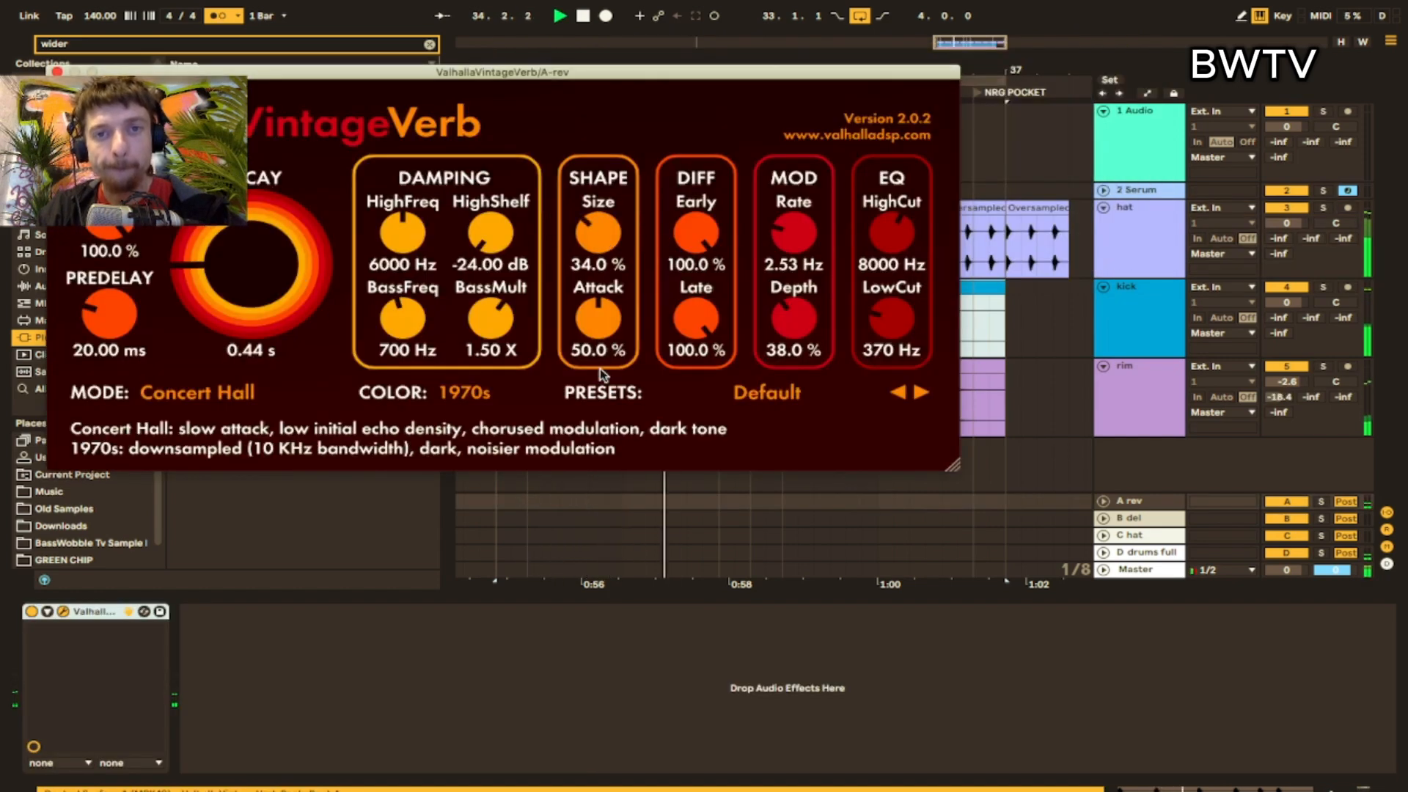
{"action": "left_click_drag", "start_coordinate": [888, 239], "coordinate": [888, 313]}
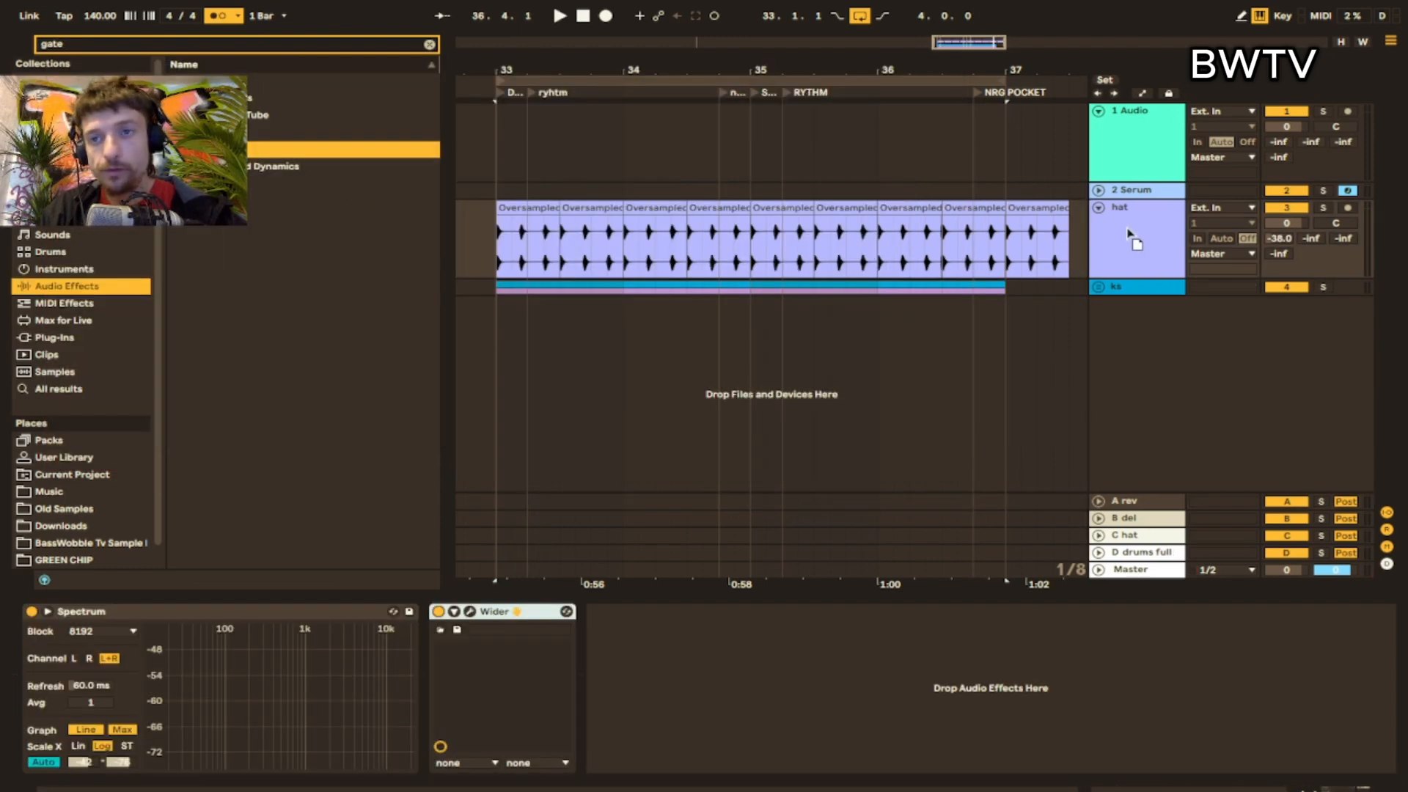
- Add a flipped Gate sidechained from the ks group to the hat track, with 34.5 ms attack, 1.00 ms hold, very short release and -inf floor
{"action": "left_click_drag", "start_coordinate": [1128, 231], "coordinate": [1128, 231]}
{"action": "left_click", "coordinate": [611, 610]}
{"action": "key", "text": "space"}
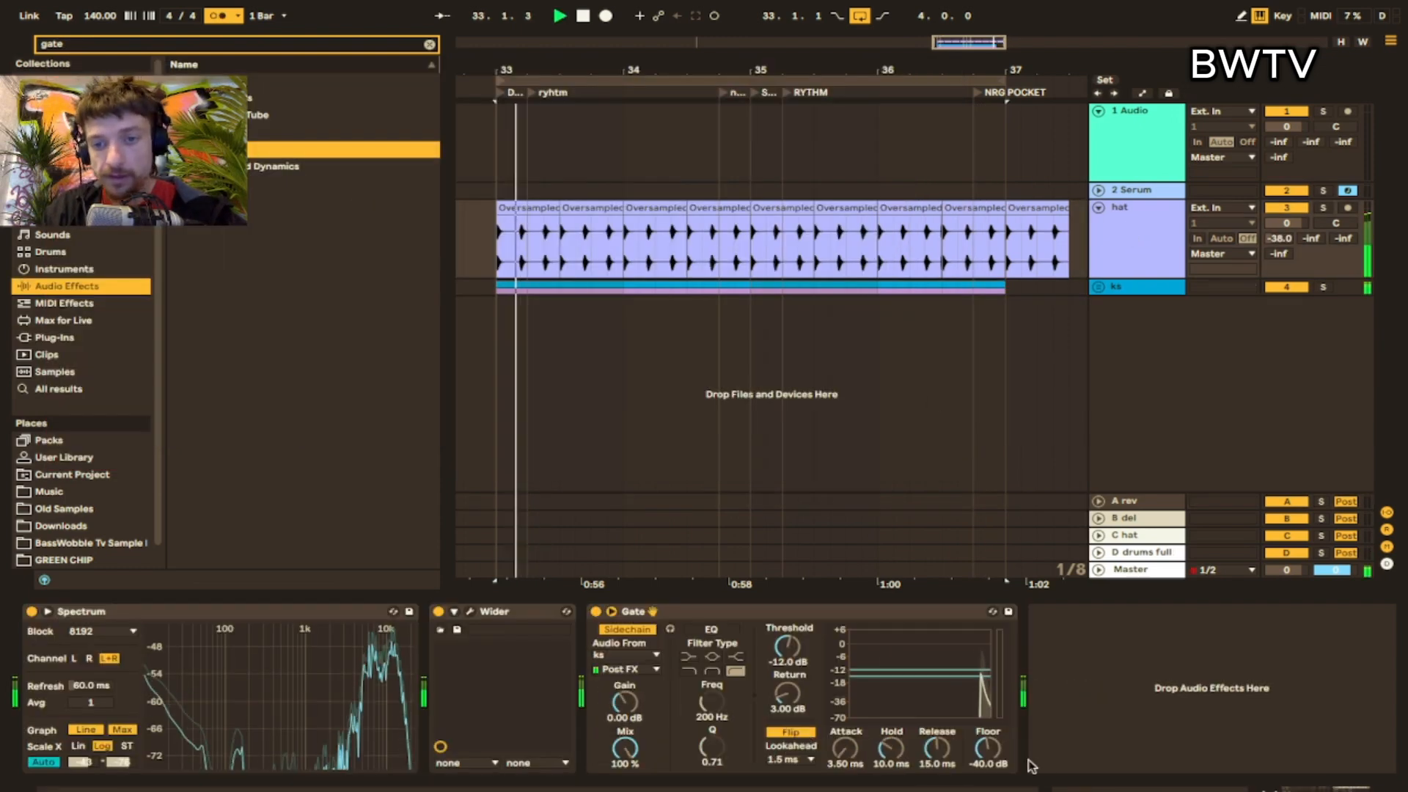
{"action": "key", "text": "space"}
{"action": "key", "text": "space"}
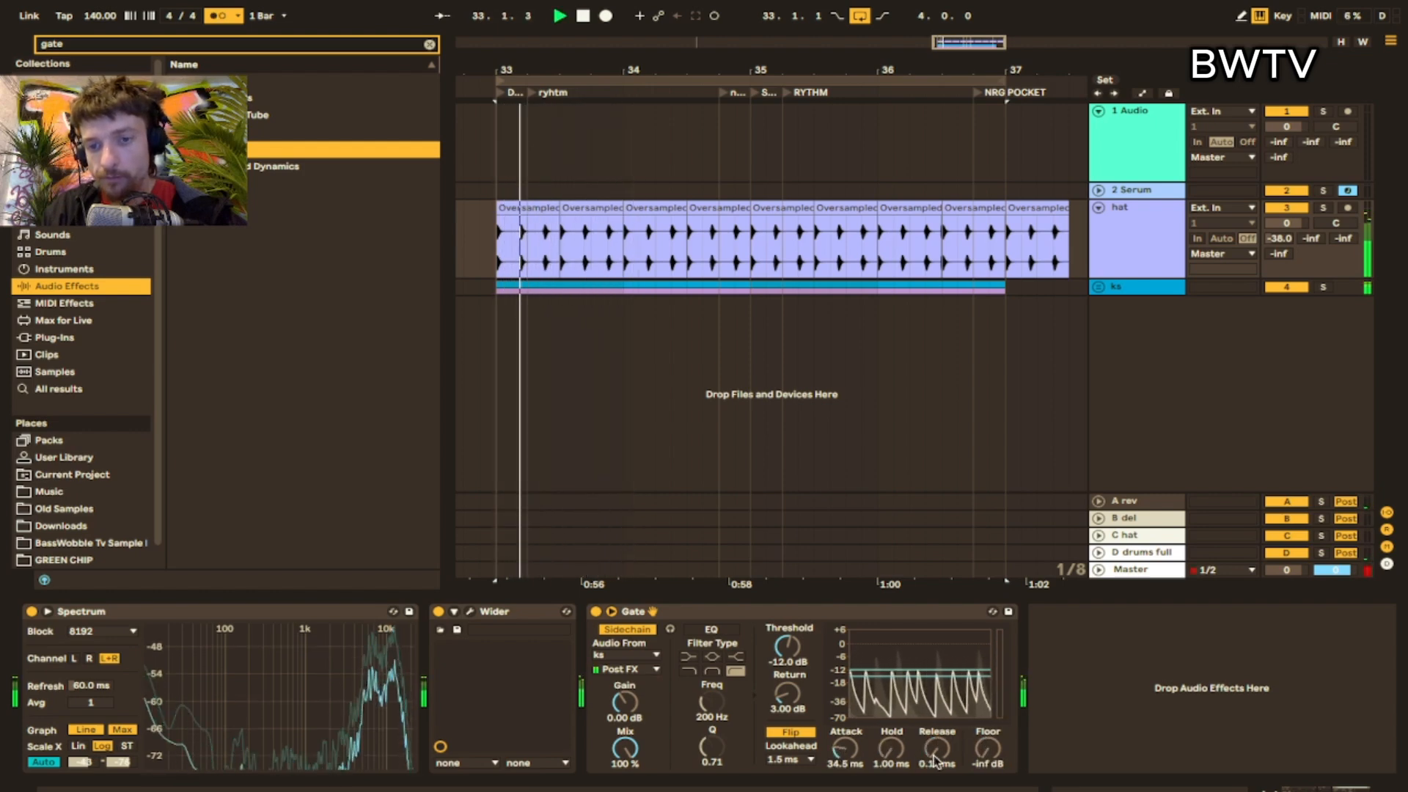
- On the hat track's Gate, set Hold to 2.84 ms, Release to 8.29 ms and Floor to -61.3 dB
{"action": "left_click_drag", "start_coordinate": [935, 749], "coordinate": [891, 736]}
{"action": "left_click_drag", "start_coordinate": [1006, 766], "coordinate": [1006, 759]}
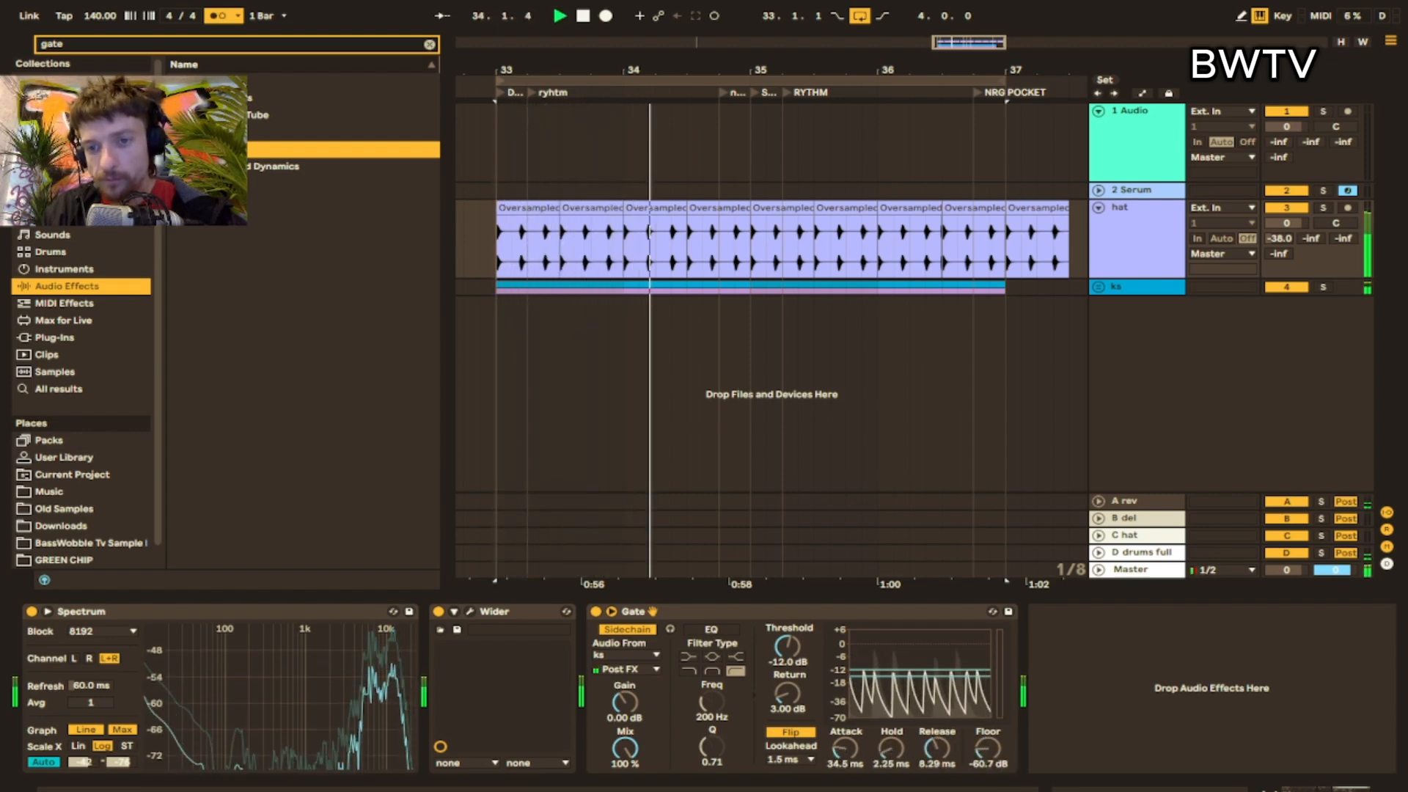
{"action": "left_click_drag", "start_coordinate": [899, 749], "coordinate": [898, 746]}
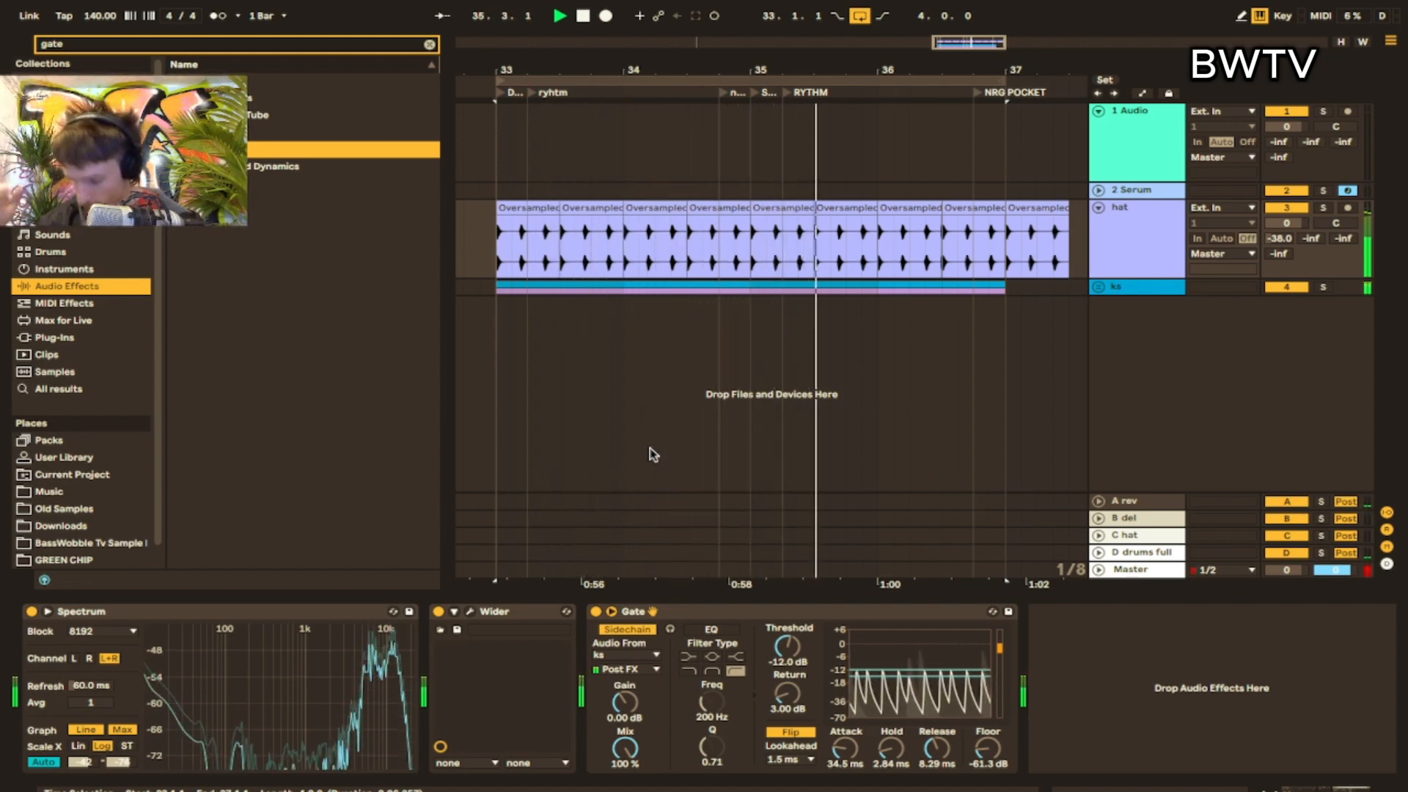
{"action": "key", "text": "space"}
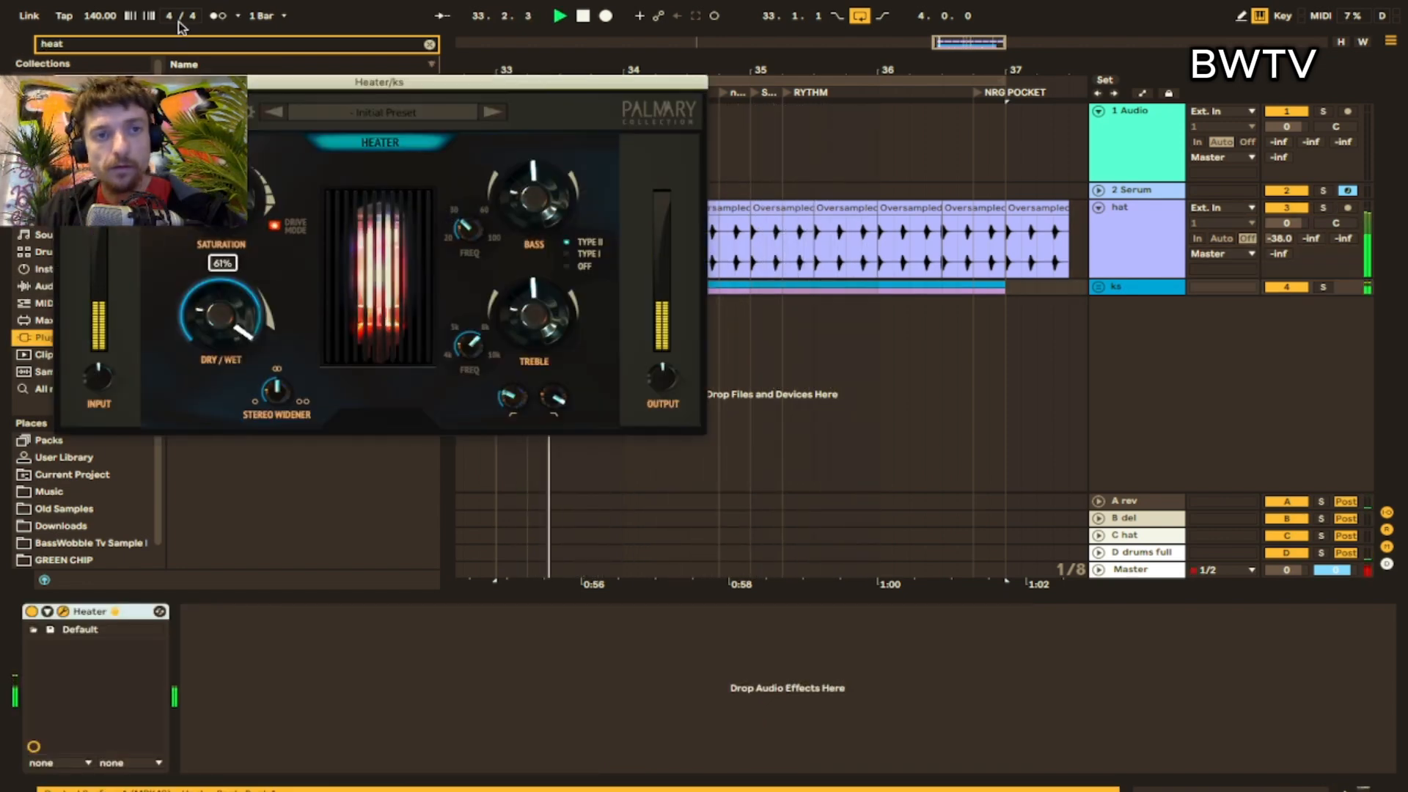
- In the ks group's Heater, raise Bass and Treble, set the upper filter to 6239.90 Hz and reduce Dry/Wet to 36%
{"action": "left_click_drag", "start_coordinate": [534, 192], "coordinate": [541, 124]}
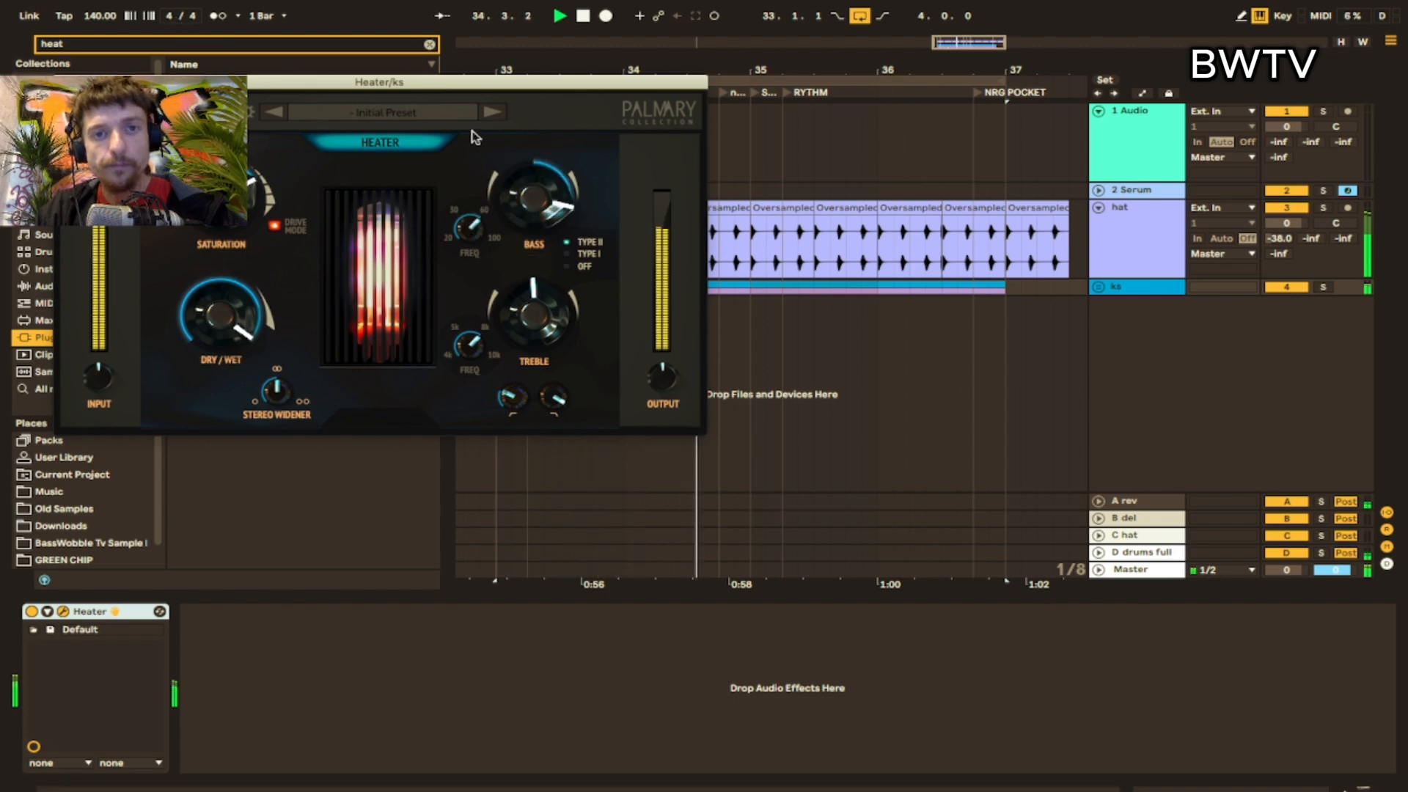
{"action": "mouse_move", "coordinate": [529, 302]}
{"action": "left_mouse_down"}
{"action": "mouse_move", "coordinate": [544, 257]}
{"action": "mouse_move", "coordinate": [522, 313]}
{"action": "mouse_move", "coordinate": [545, 305]}
{"action": "left_mouse_up"}
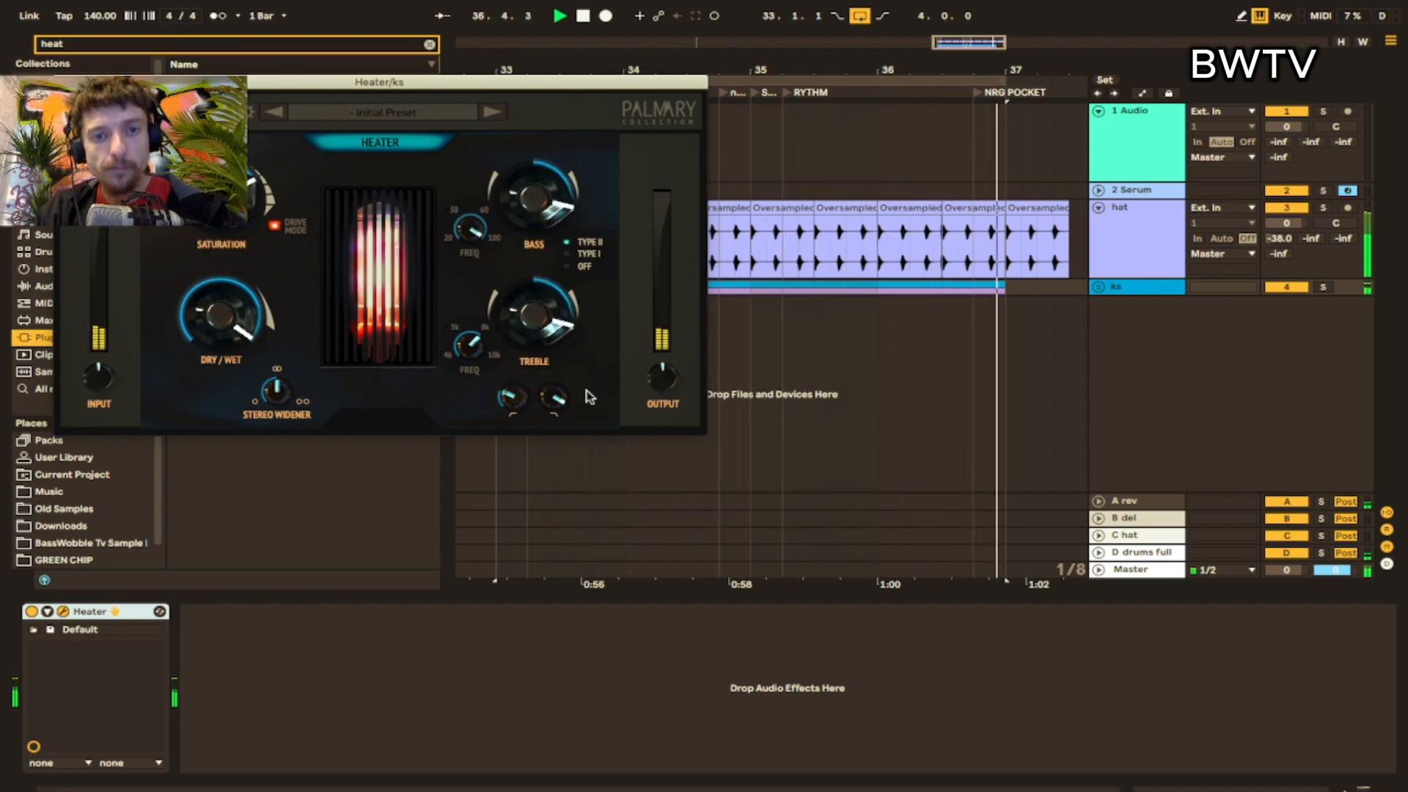
{"action": "left_click_drag", "start_coordinate": [559, 405], "coordinate": [562, 442]}
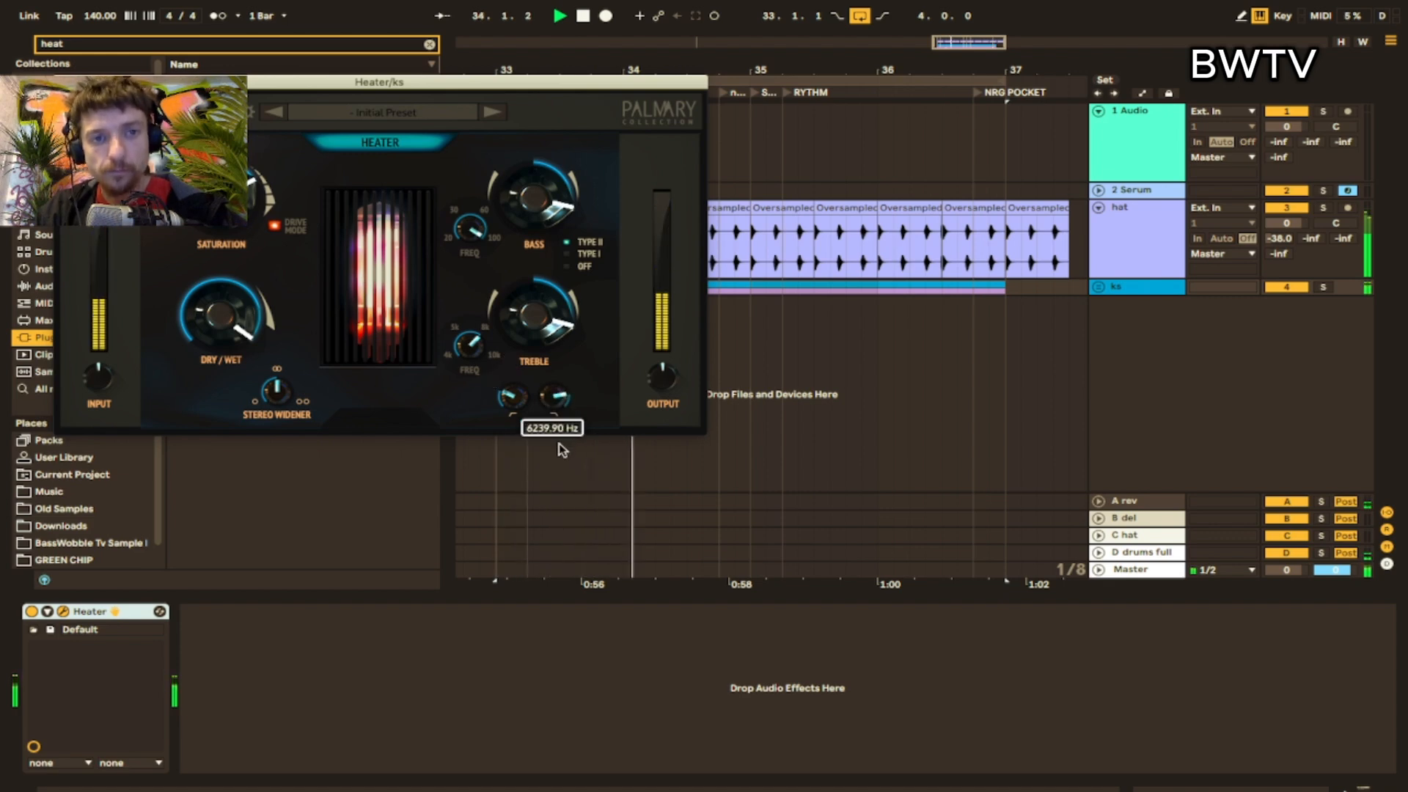
{"action": "left_click_drag", "start_coordinate": [220, 315], "coordinate": [195, 396]}
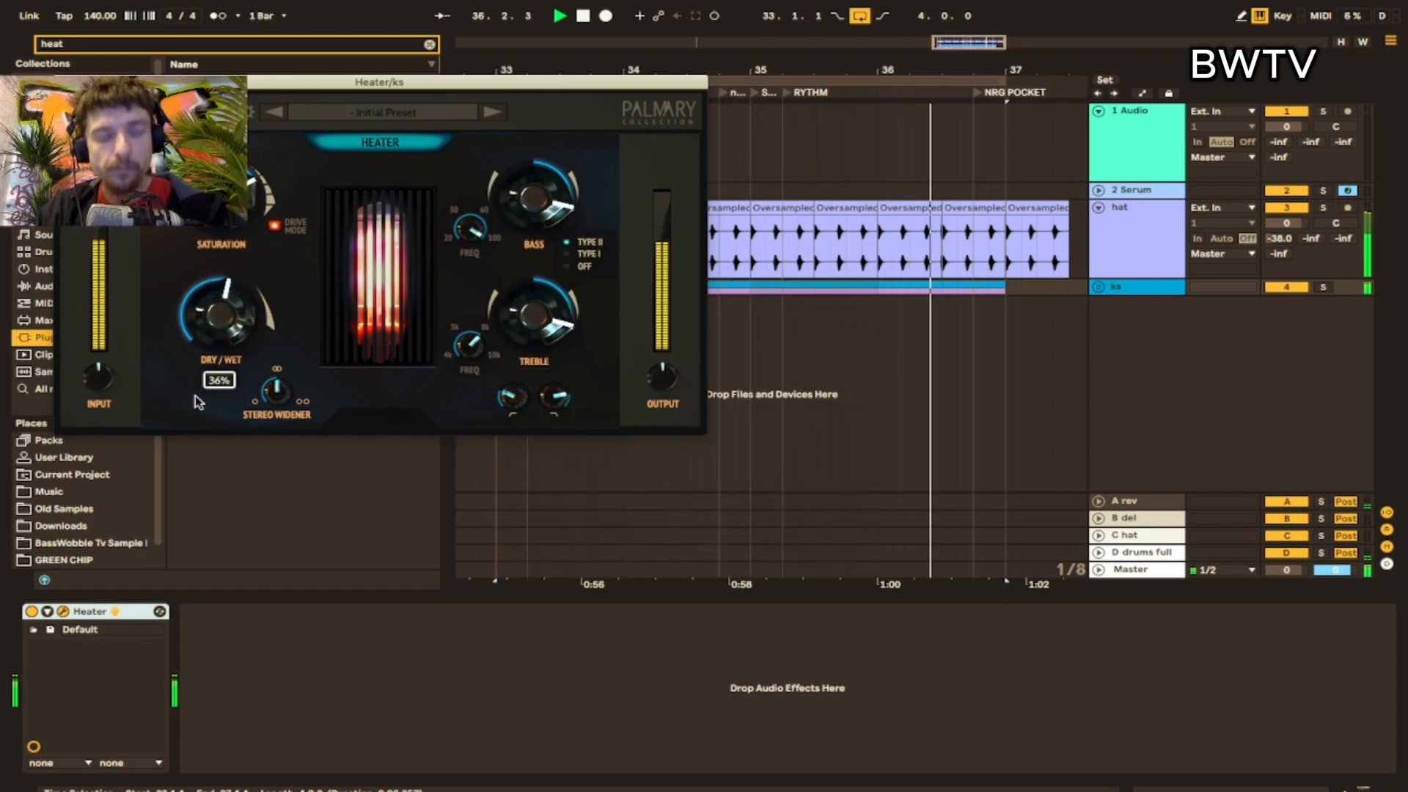
{"action": "key", "text": "space"}
{"action": "left_click", "coordinate": [62, 82]}
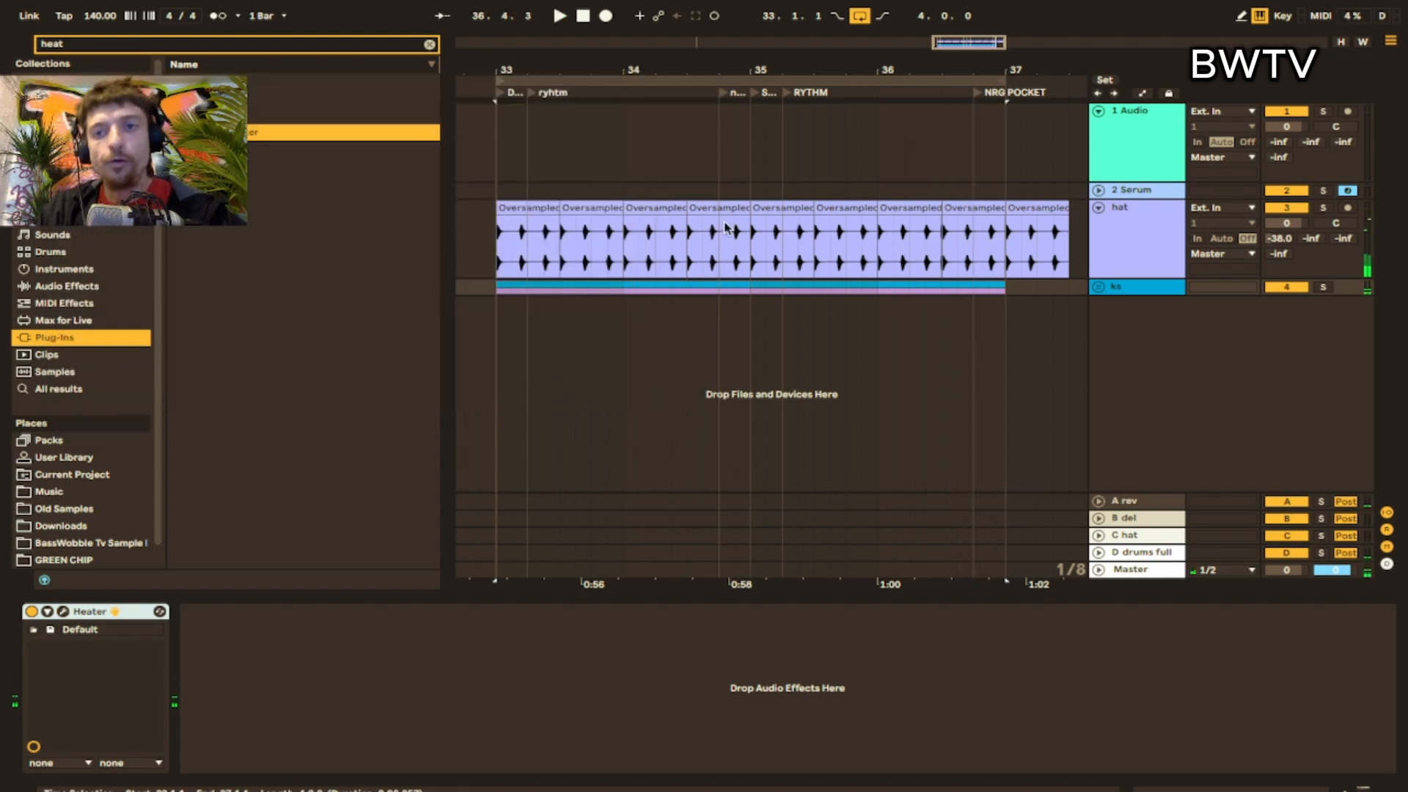
- Group the hat track and the ks group together and name the new group "drums"
{"action": "left_click", "coordinate": [1128, 259]}
{"action": "key", "text": "ctrl+g"}
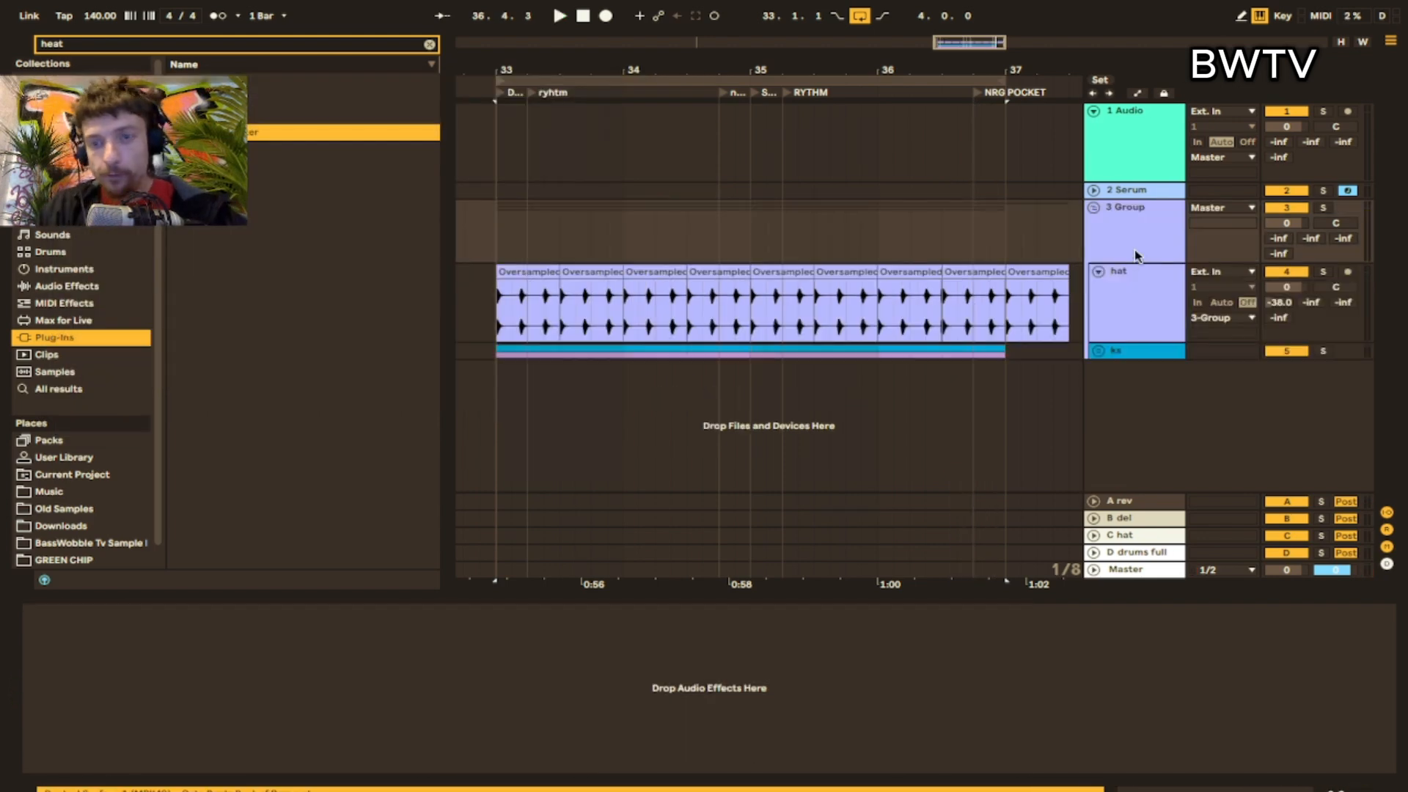
{"action": "key", "text": "ctrl+r"}
{"action": "type", "text": "drums"}
{"action": "key", "text": "Return"}
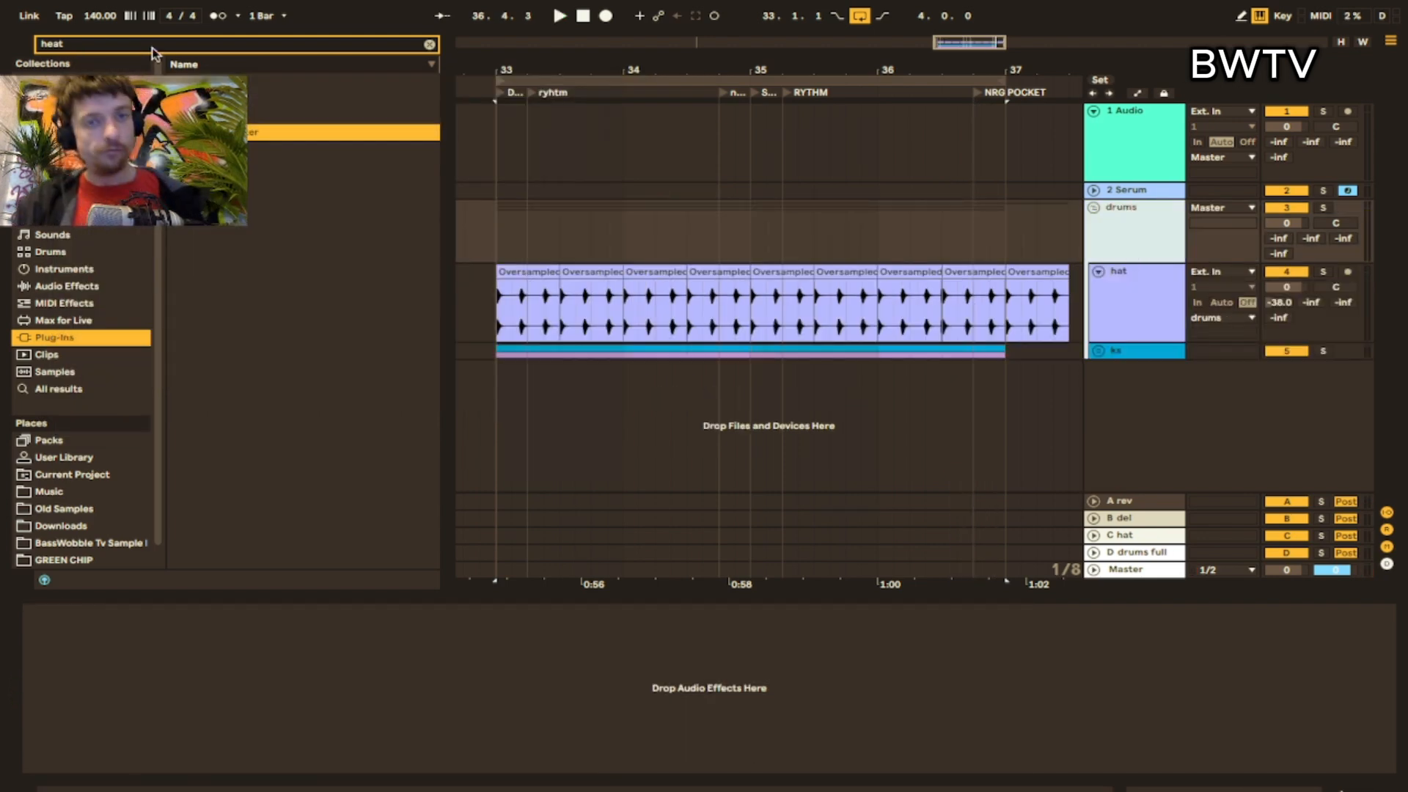
- Delete the surplus drum clips after bar 37
{"action": "scroll", "coordinate": [916, 253], "scroll_direction": "down", "scroll_amount": 1}
{"action": "left_click_drag", "start_coordinate": [1048, 251], "coordinate": [970, 367]}
{"action": "key", "text": "Delete"}
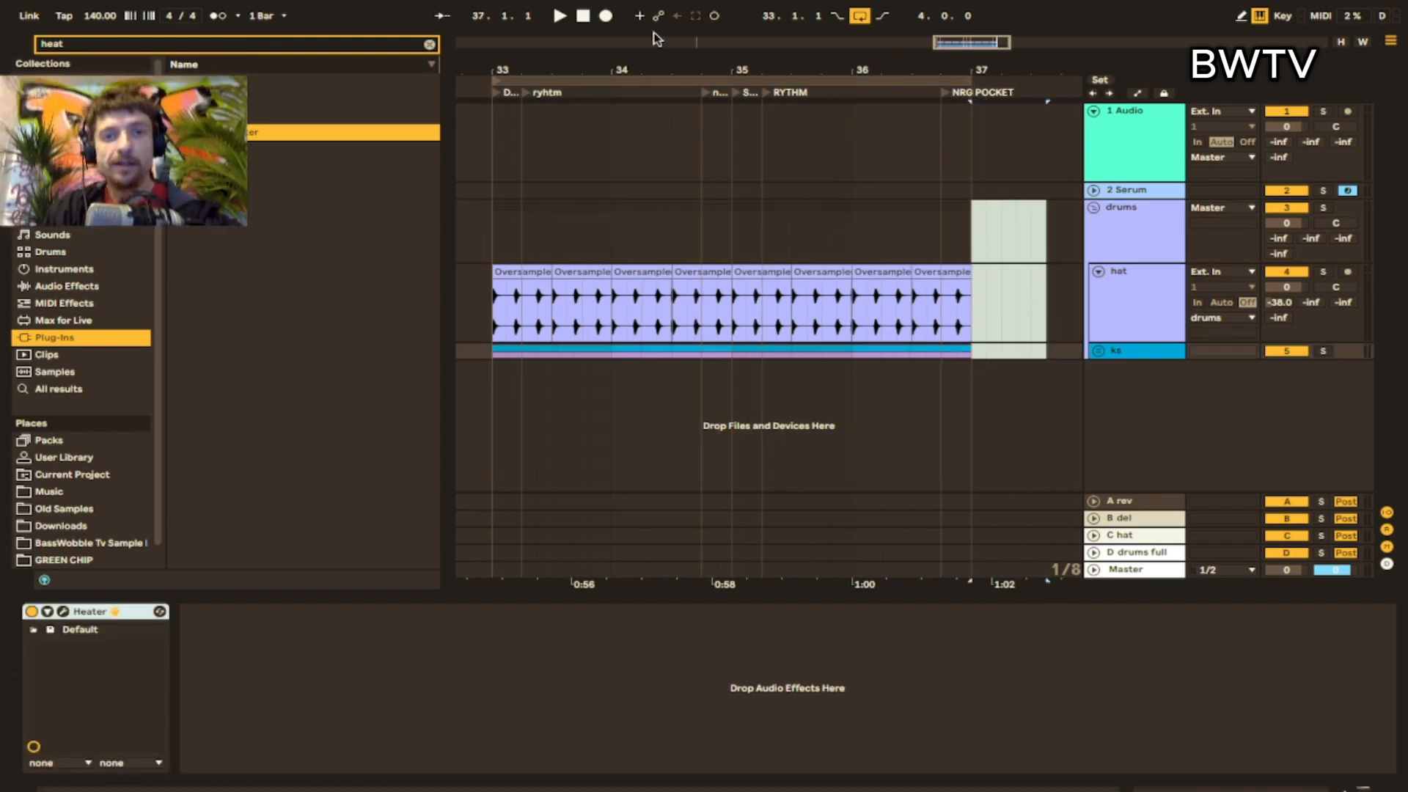
- Hide the device view, fold the hat track and unfold the ks group to show the kick and rim tracks
{"action": "left_click_drag", "start_coordinate": [569, 64], "coordinate": [953, 18]}
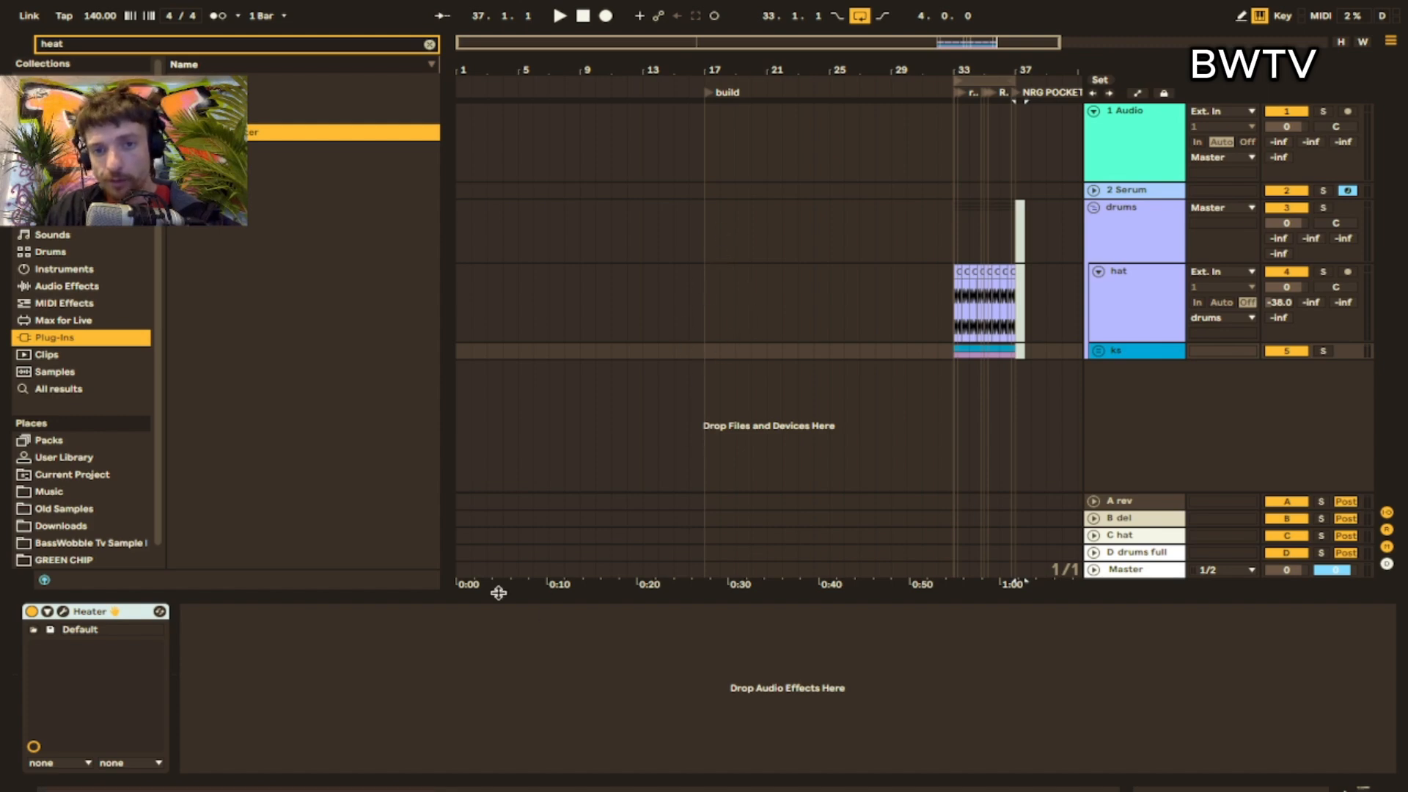
{"action": "scroll", "coordinate": [717, 435], "scroll_direction": "right", "scroll_amount": 5}
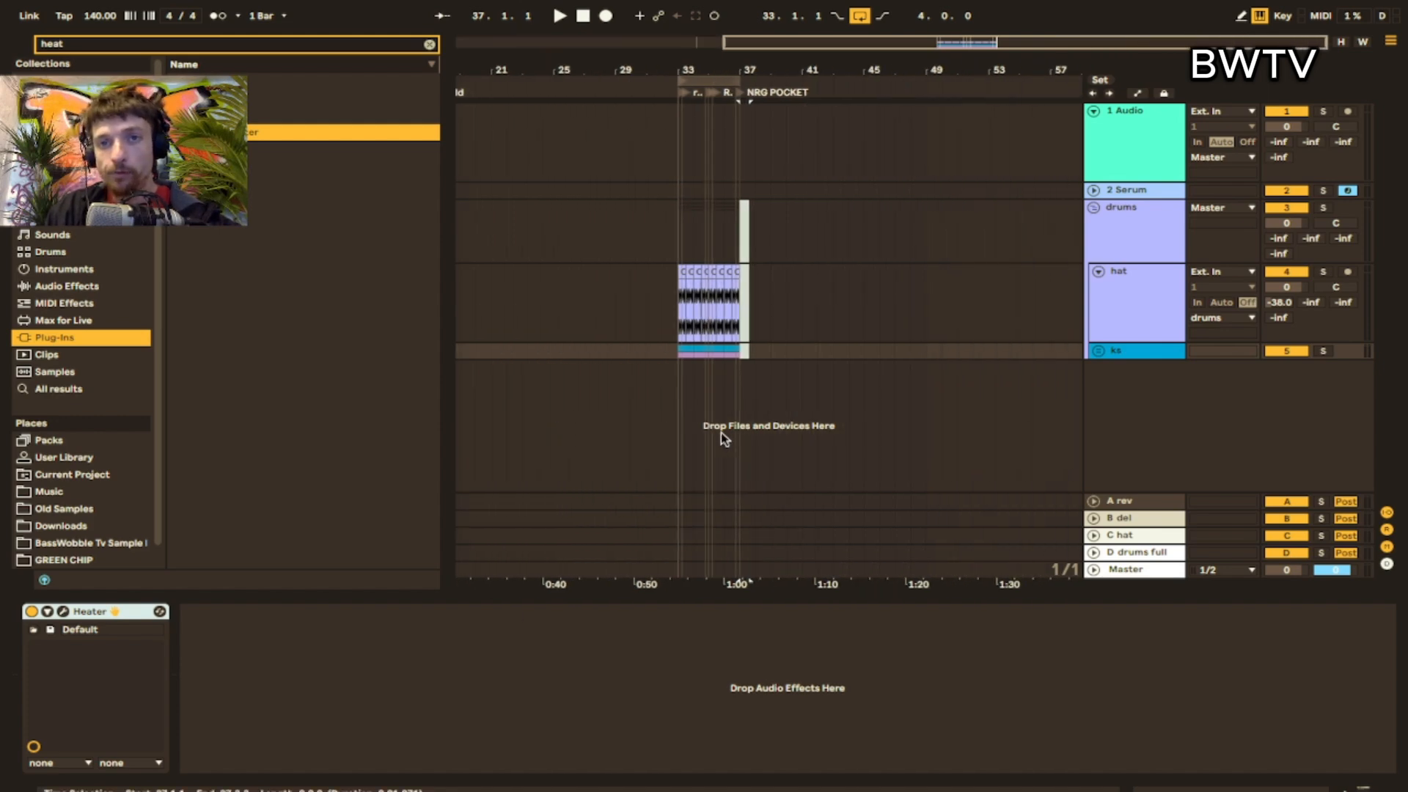
{"action": "left_click", "coordinate": [675, 249]}
{"action": "scroll", "coordinate": [673, 249], "scroll_direction": "up", "scroll_amount": 5}
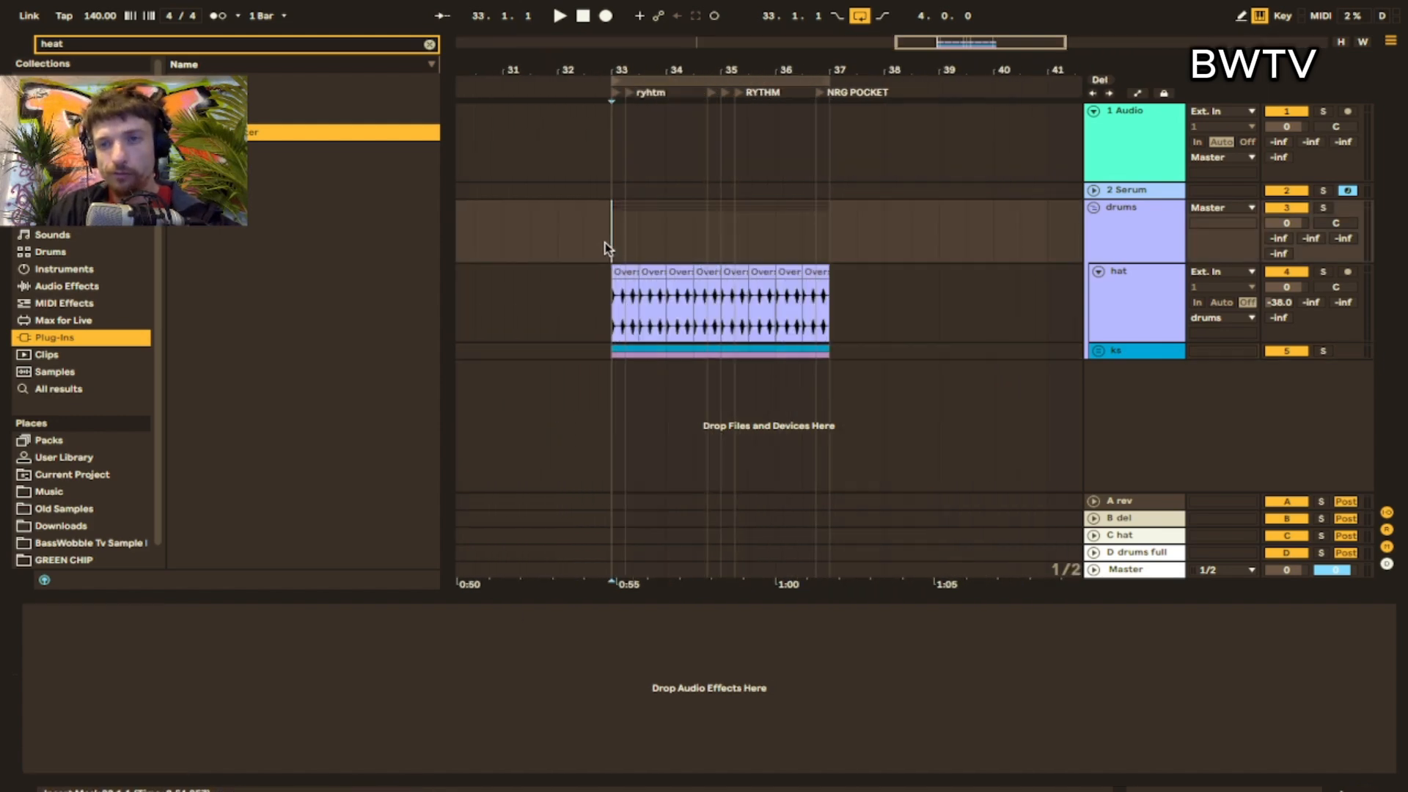
{"action": "scroll", "coordinate": [607, 248], "scroll_direction": "left", "scroll_amount": 1}
{"action": "key", "text": "ctrl+alt+l"}
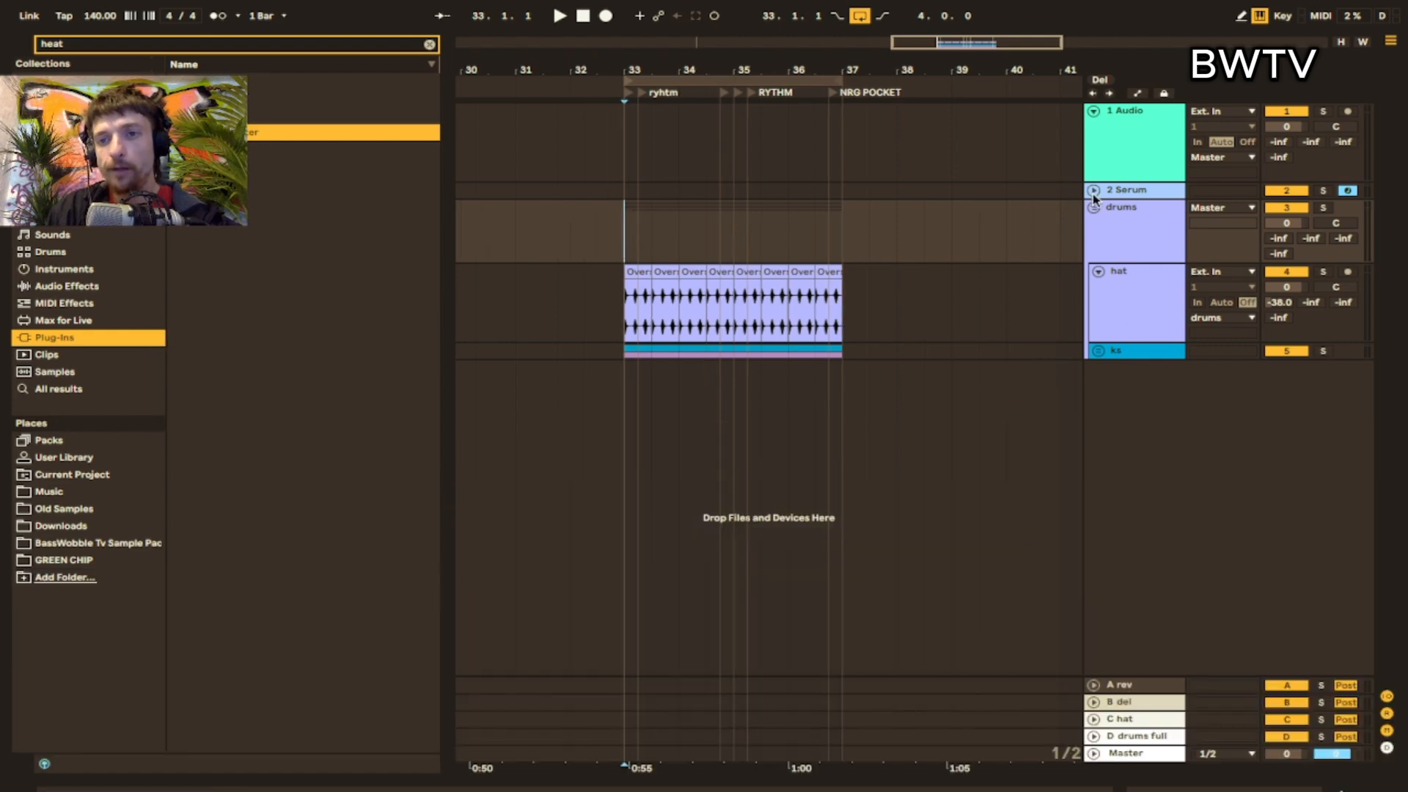
{"action": "left_click", "coordinate": [1099, 272]}
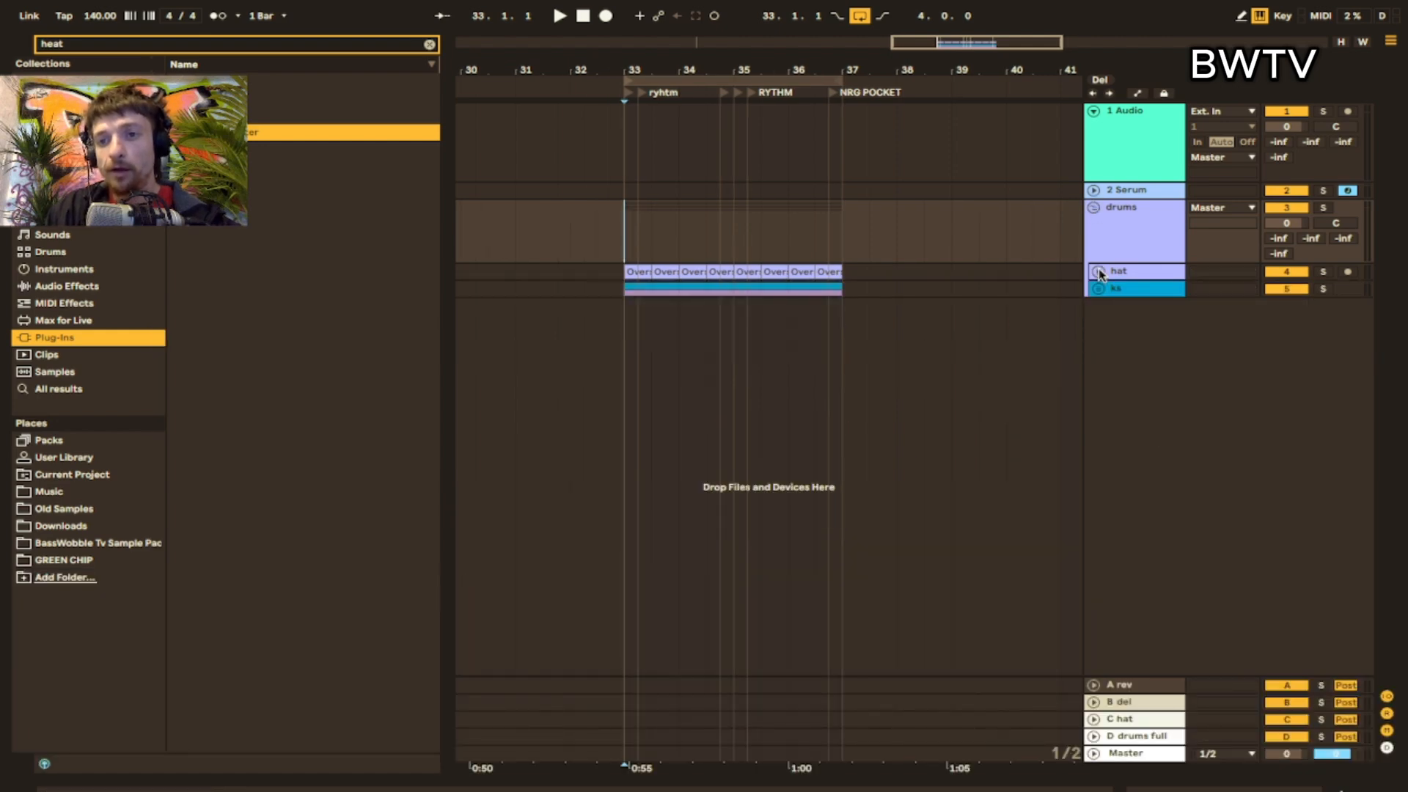
{"action": "left_click", "coordinate": [1098, 289]}
- Enlarge the Audio, Serum and drums tracks and lower their volumes together to -3.1 dB while checking the beat
{"action": "key", "text": "space"}
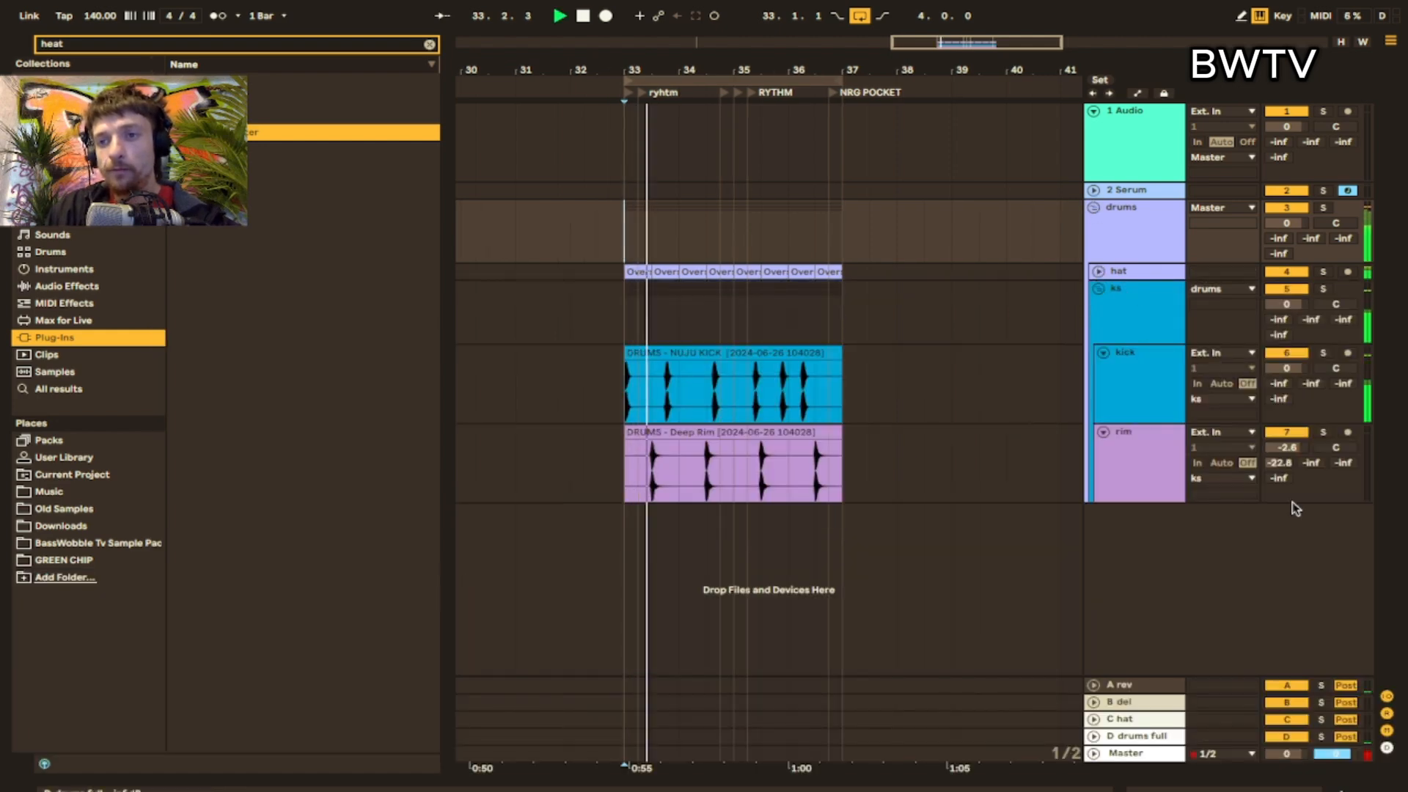
{"action": "left_click", "coordinate": [1166, 245], "text": "shift"}
{"action": "key", "text": "alt+plus"}
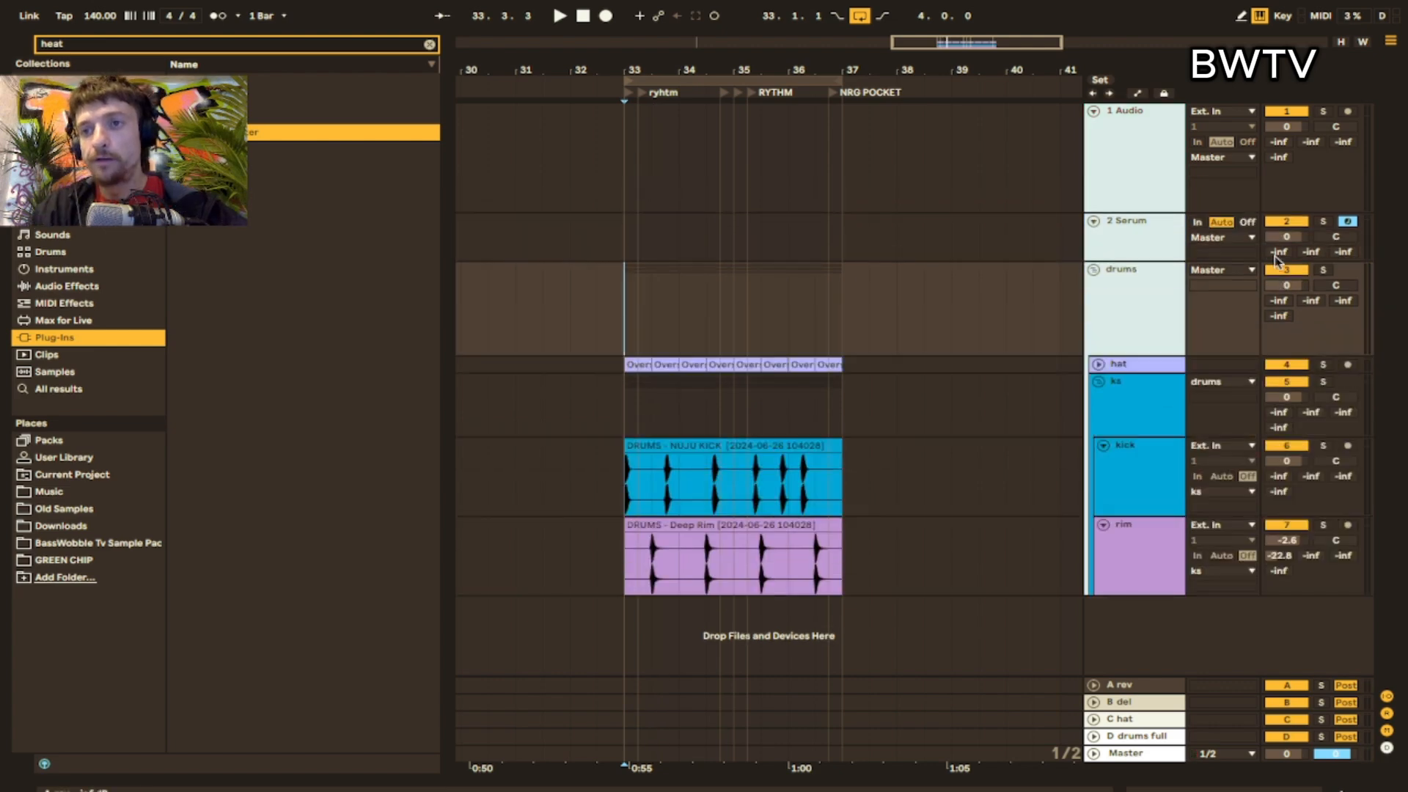
{"action": "left_click_drag", "start_coordinate": [1273, 283], "coordinate": [1273, 296]}
{"action": "key", "text": "space"}
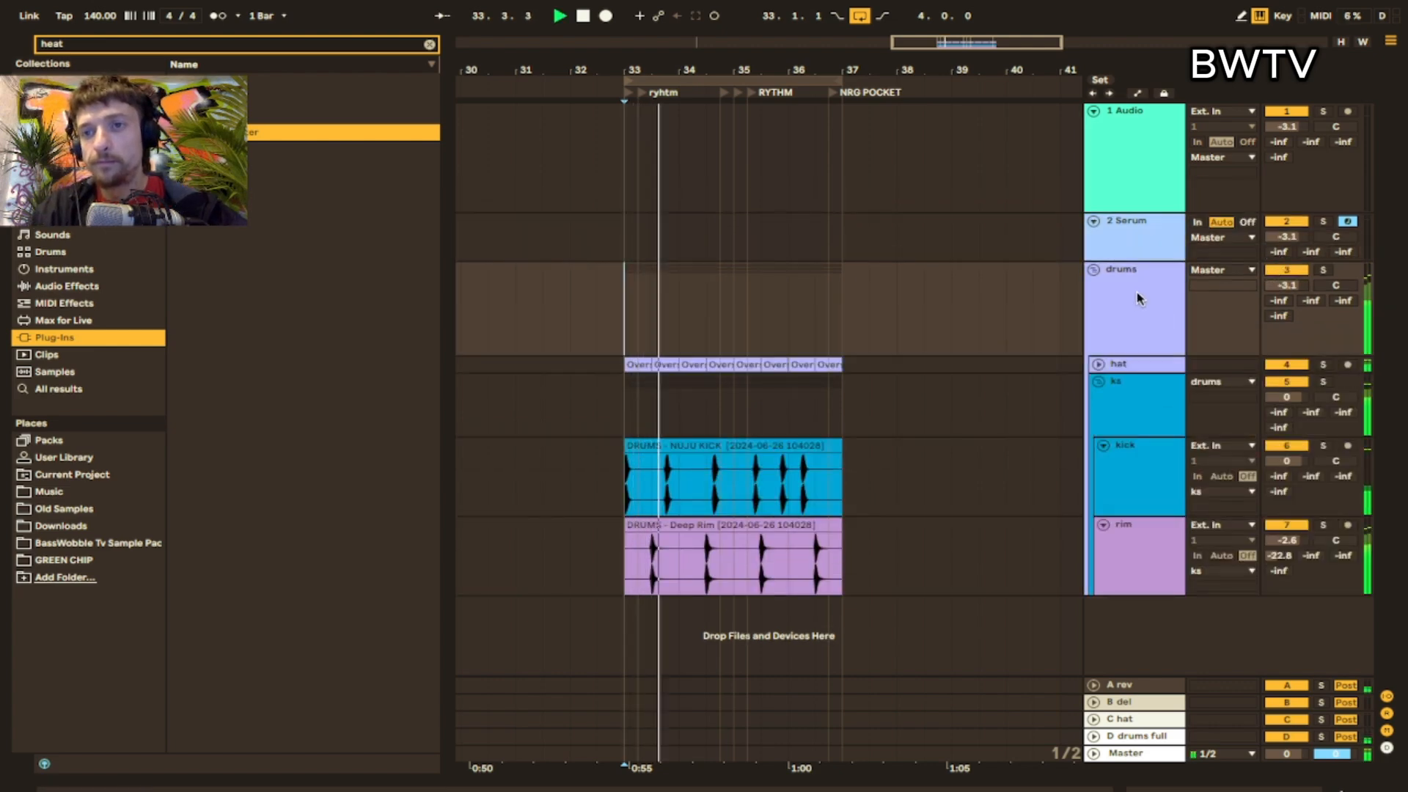
{"action": "key", "text": "space"}
- Show the track delay settings and set the kick track's delay to -2.00 ms, auditioning the loop
{"action": "left_click", "coordinate": [1112, 426]}
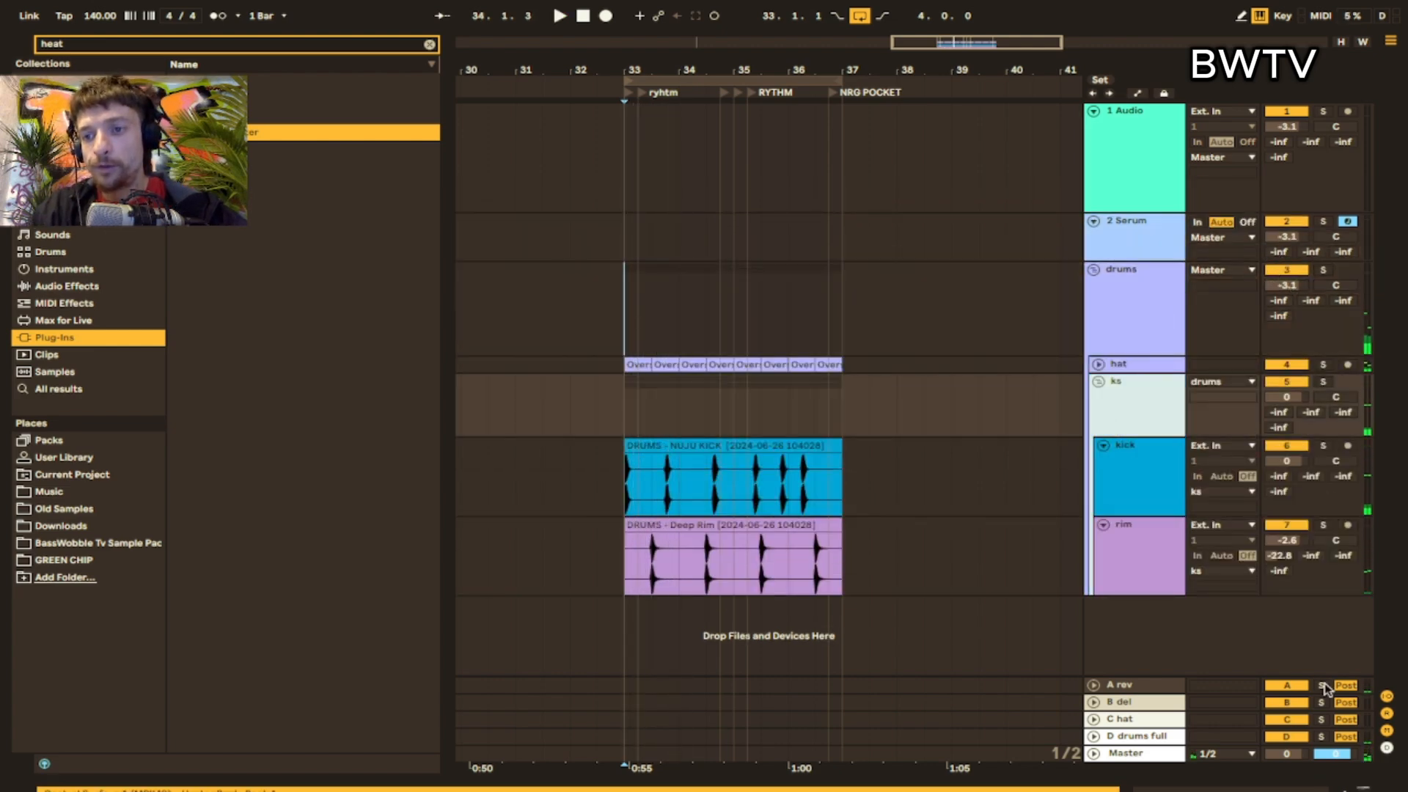
{"action": "left_click", "coordinate": [1387, 749]}
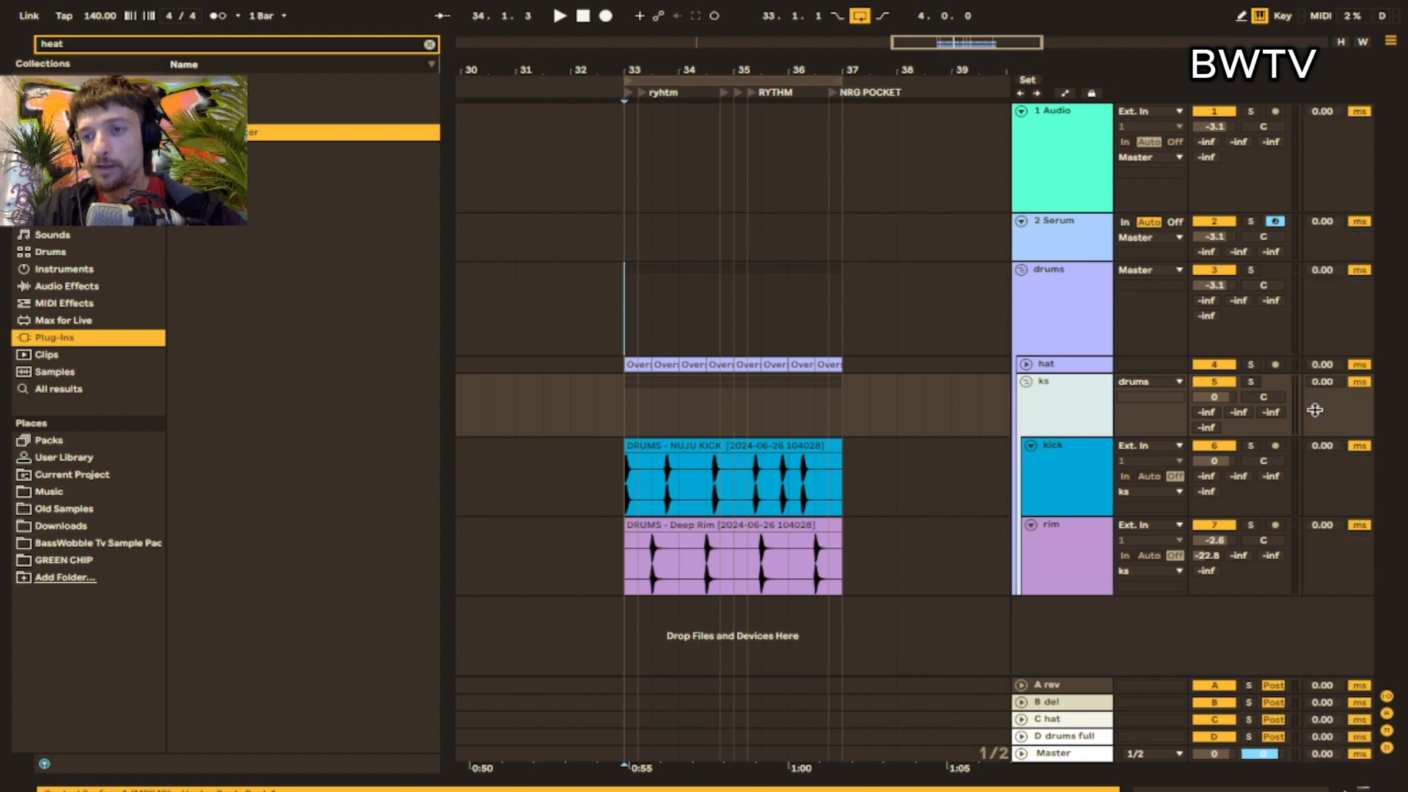
{"action": "key", "text": "space"}
{"action": "key", "text": "space"}
{"action": "key", "text": "space"}
{"action": "key", "text": "space"}
{"action": "key", "text": "space"}
{"action": "key", "text": "space"}
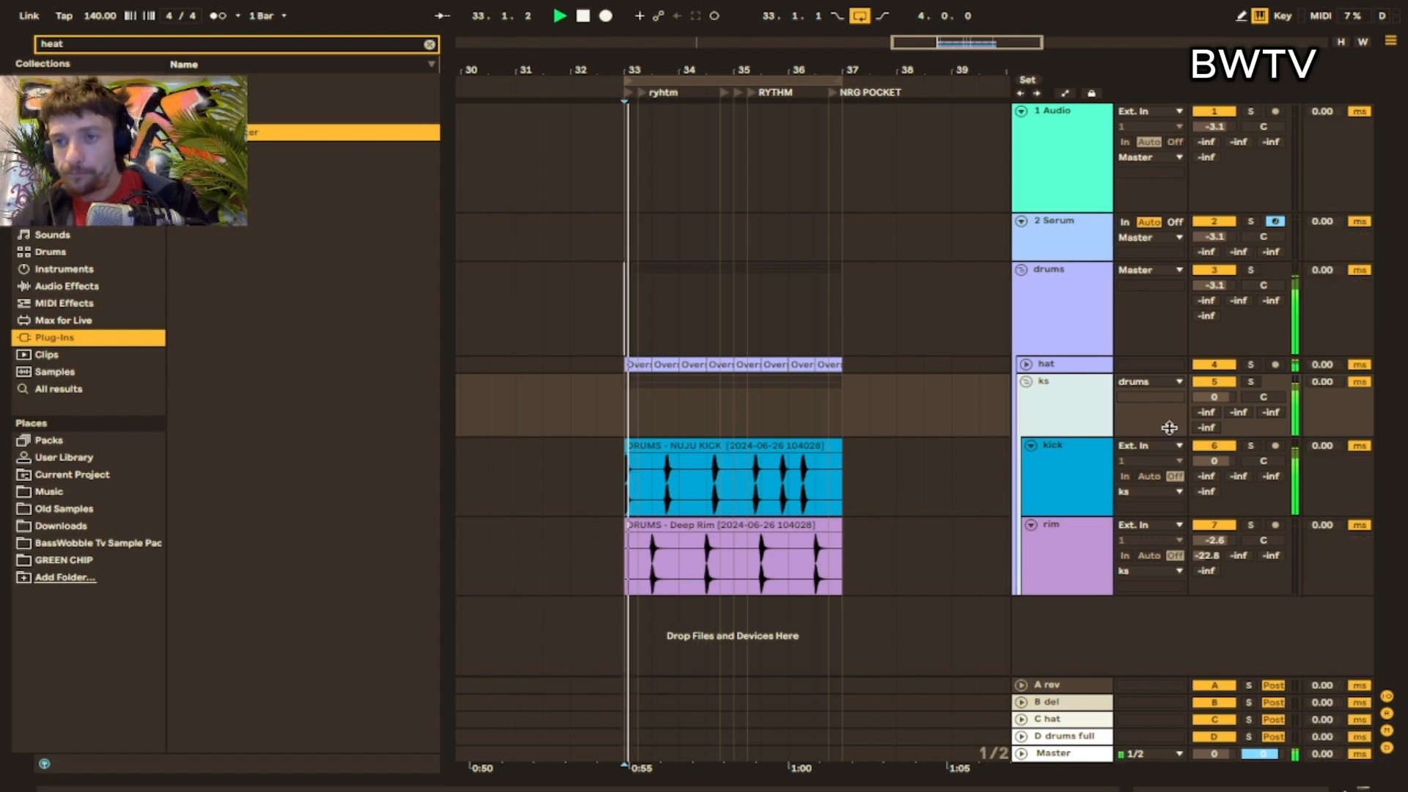
{"action": "key", "text": "ctrl+z"}
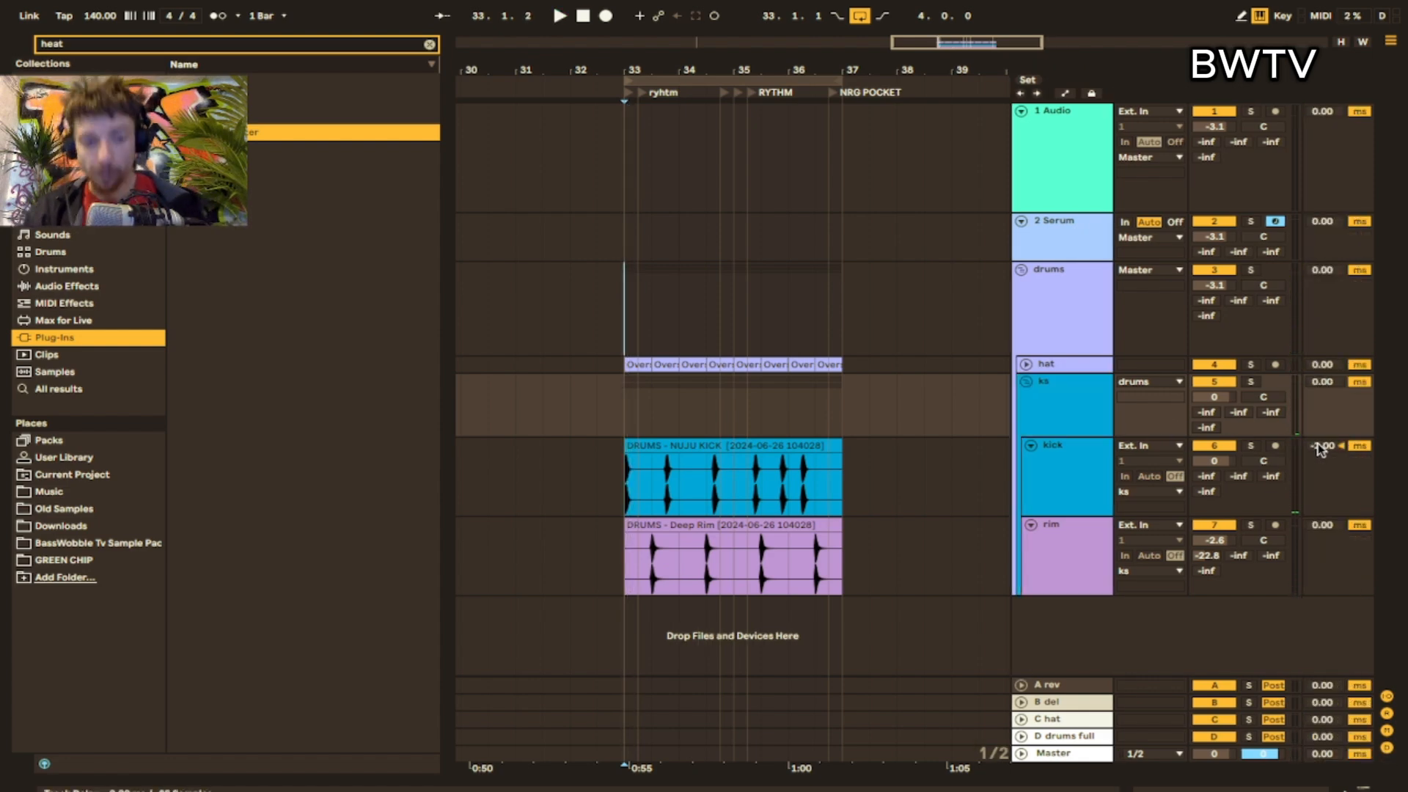
{"action": "key", "text": "space"}
{"action": "key", "text": "space"}
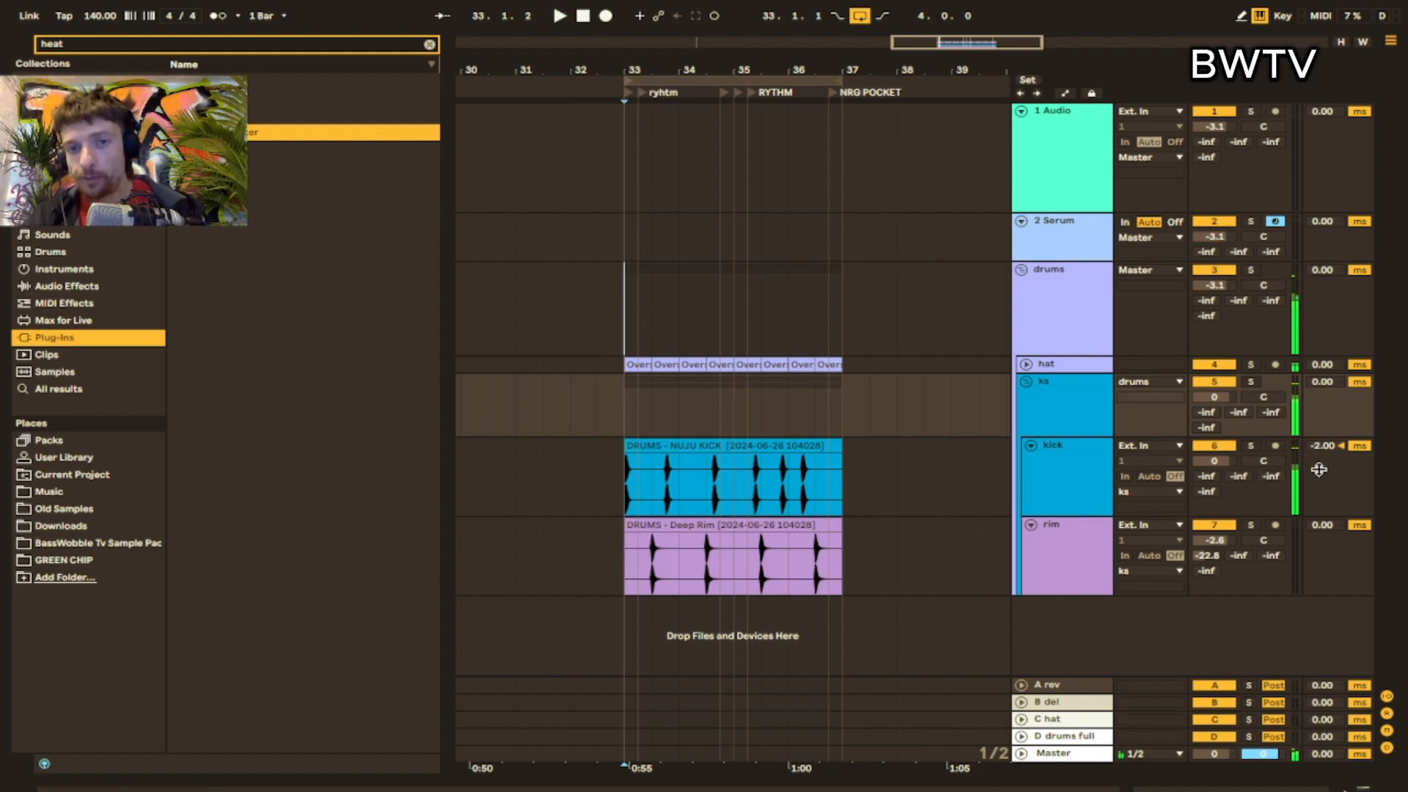
- Set the hat track's delay to 2.00 ms and the rim's to 1.00 ms, with the rim volume at -3.3 dB
{"action": "key", "text": "space"}
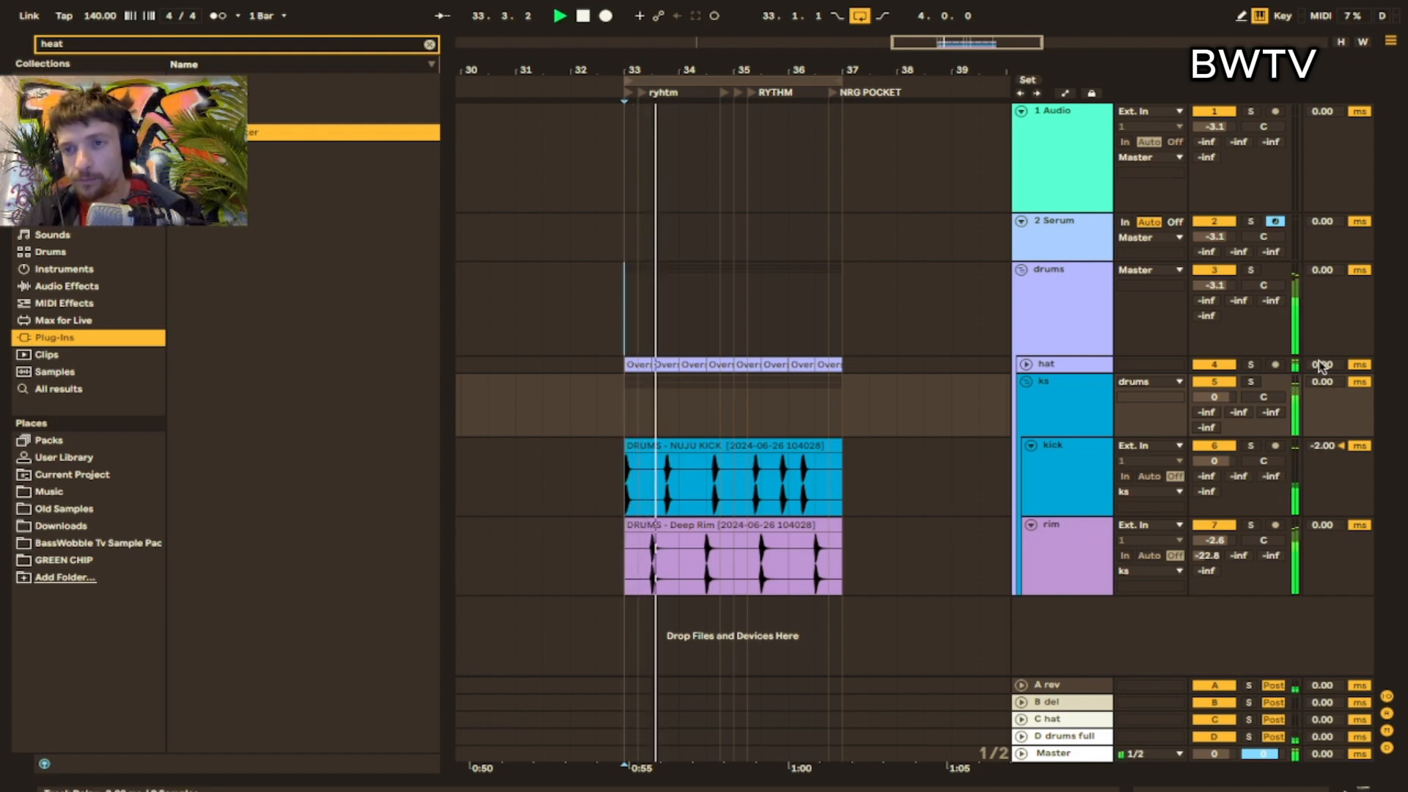
{"action": "key", "text": "space"}
{"action": "left_click_drag", "start_coordinate": [1319, 364], "coordinate": [1318, 359]}
{"action": "key", "text": "space"}
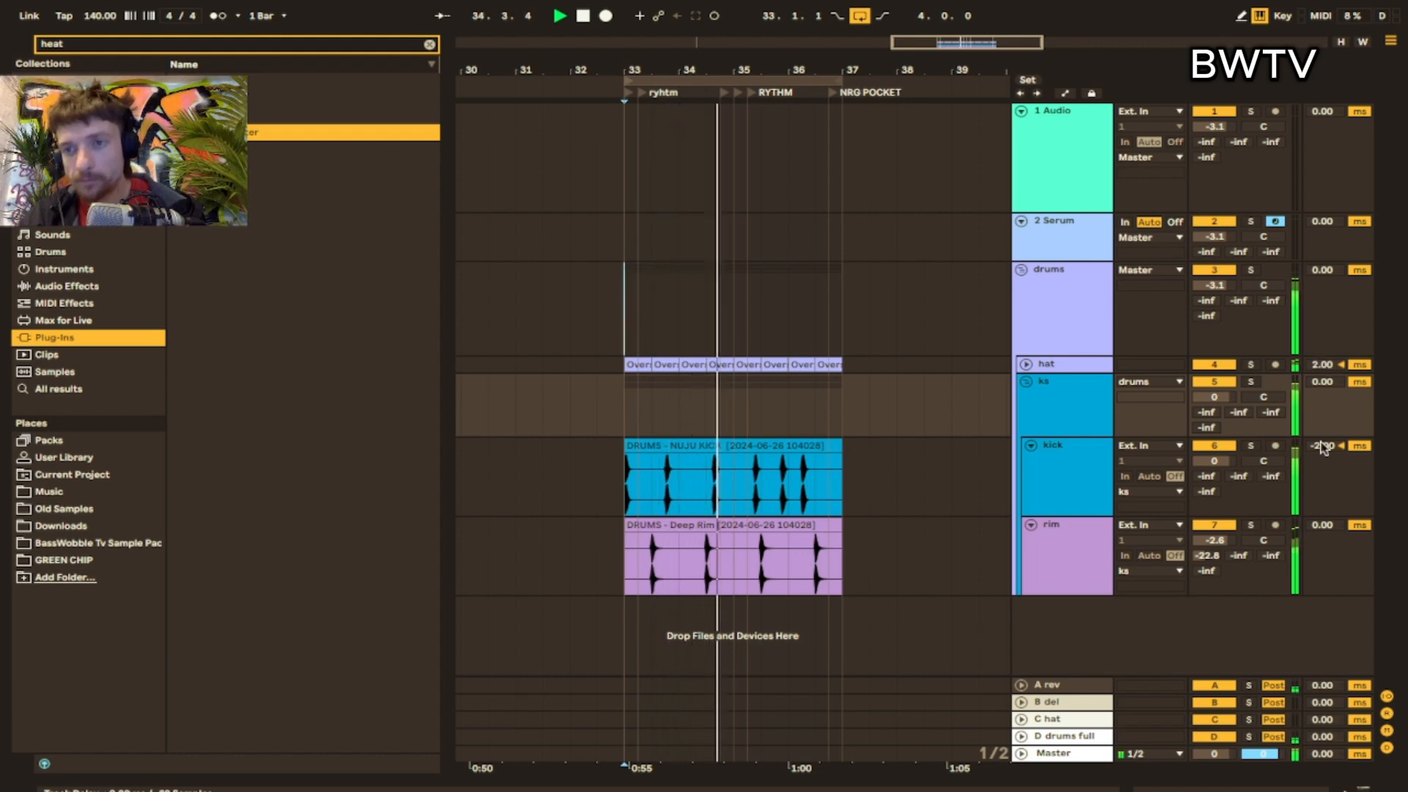
{"action": "left_click_drag", "start_coordinate": [1323, 524], "coordinate": [1323, 520]}
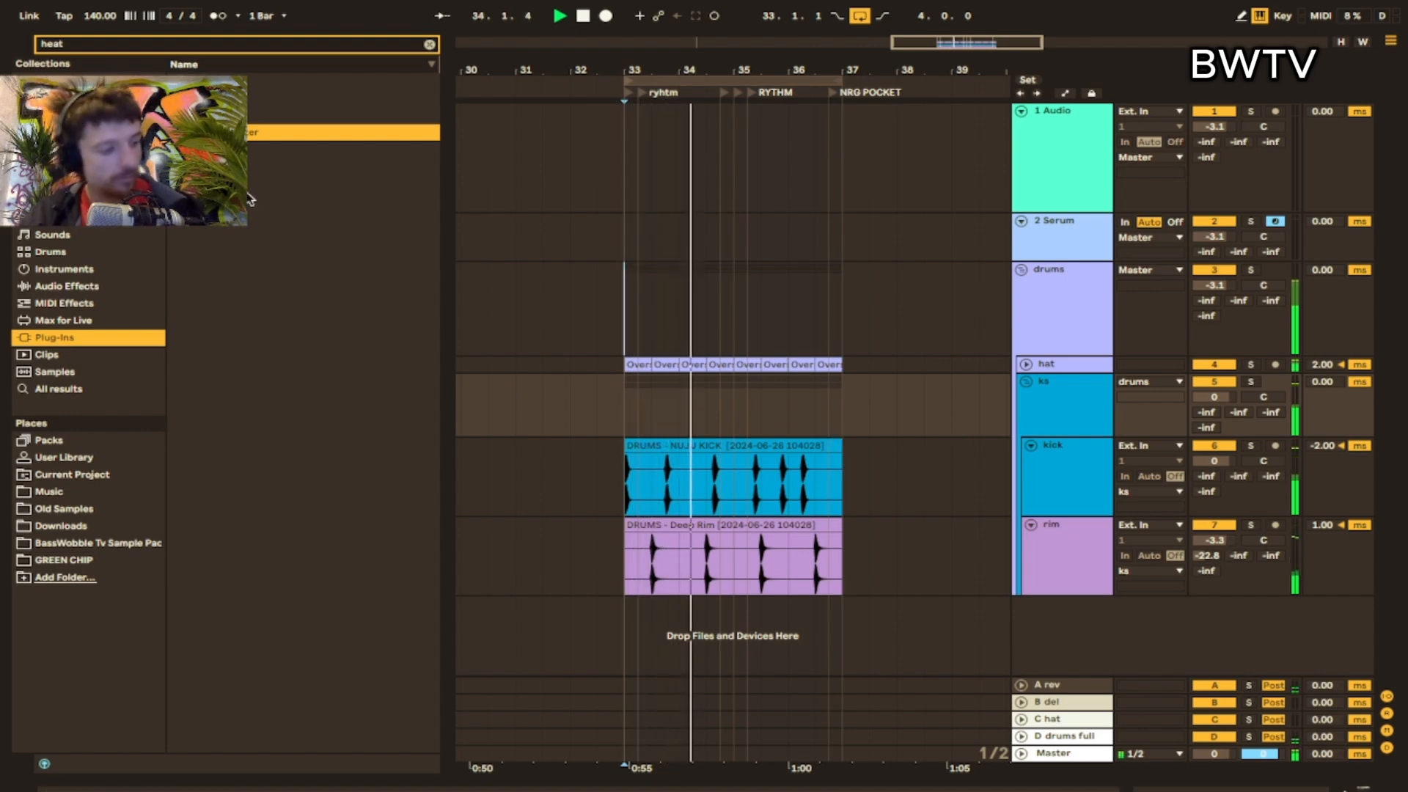
{"action": "key", "text": "space"}
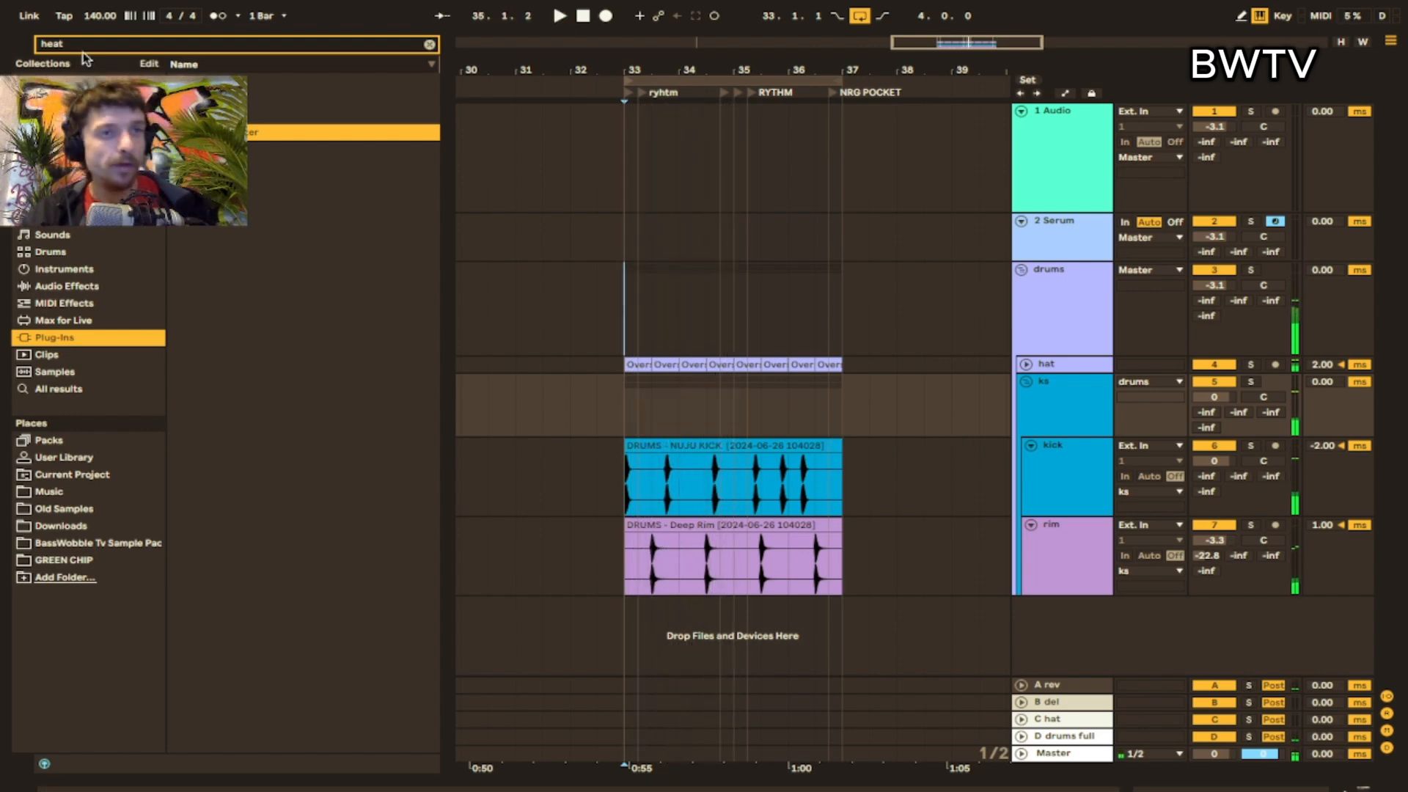
- Search all results for "perc", place a WONDAGURL percussion hit on a new track and shorten its Beats transient envelope
{"action": "type", "text": "perc"}
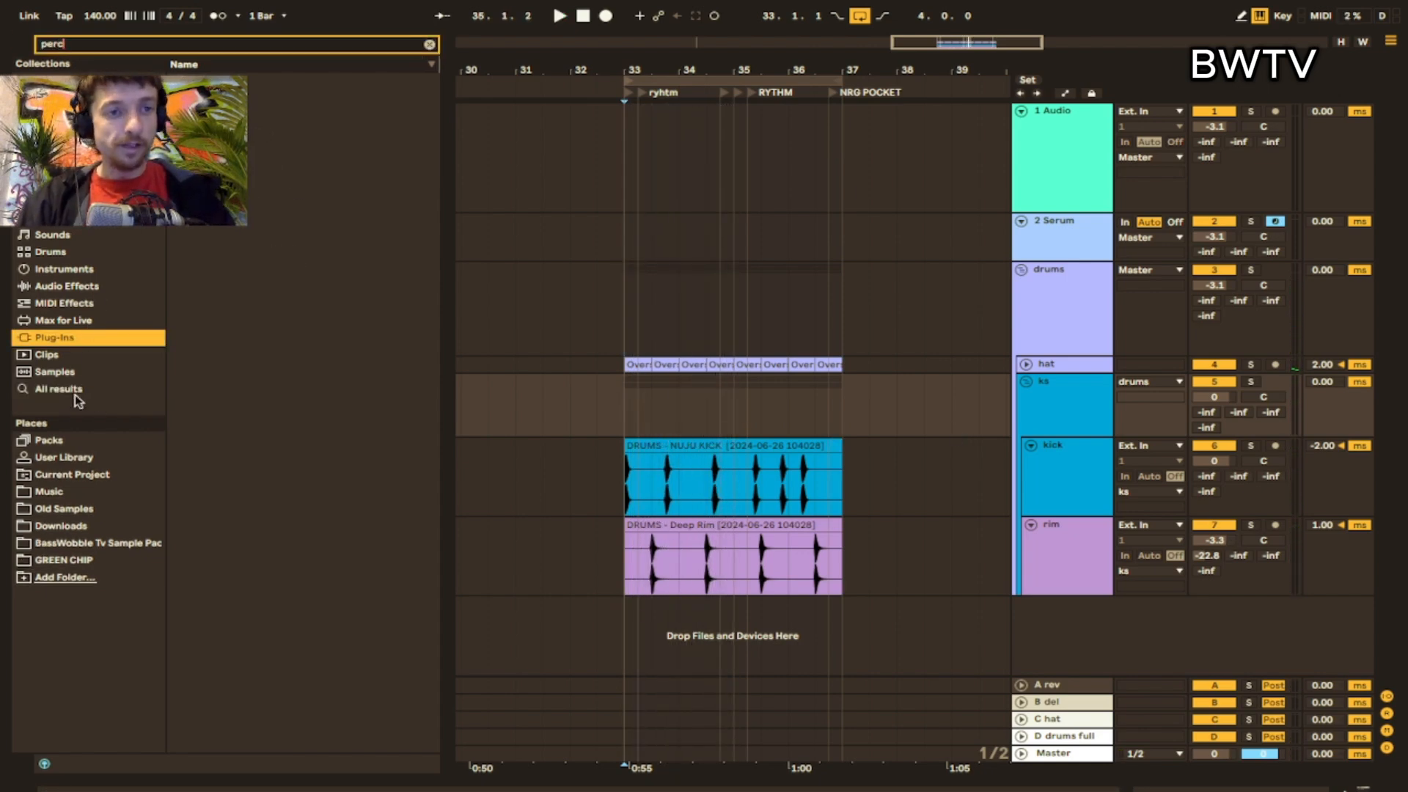
{"action": "left_click", "coordinate": [75, 394]}
{"action": "left_click", "coordinate": [361, 252]}
{"action": "left_click", "coordinate": [324, 427]}
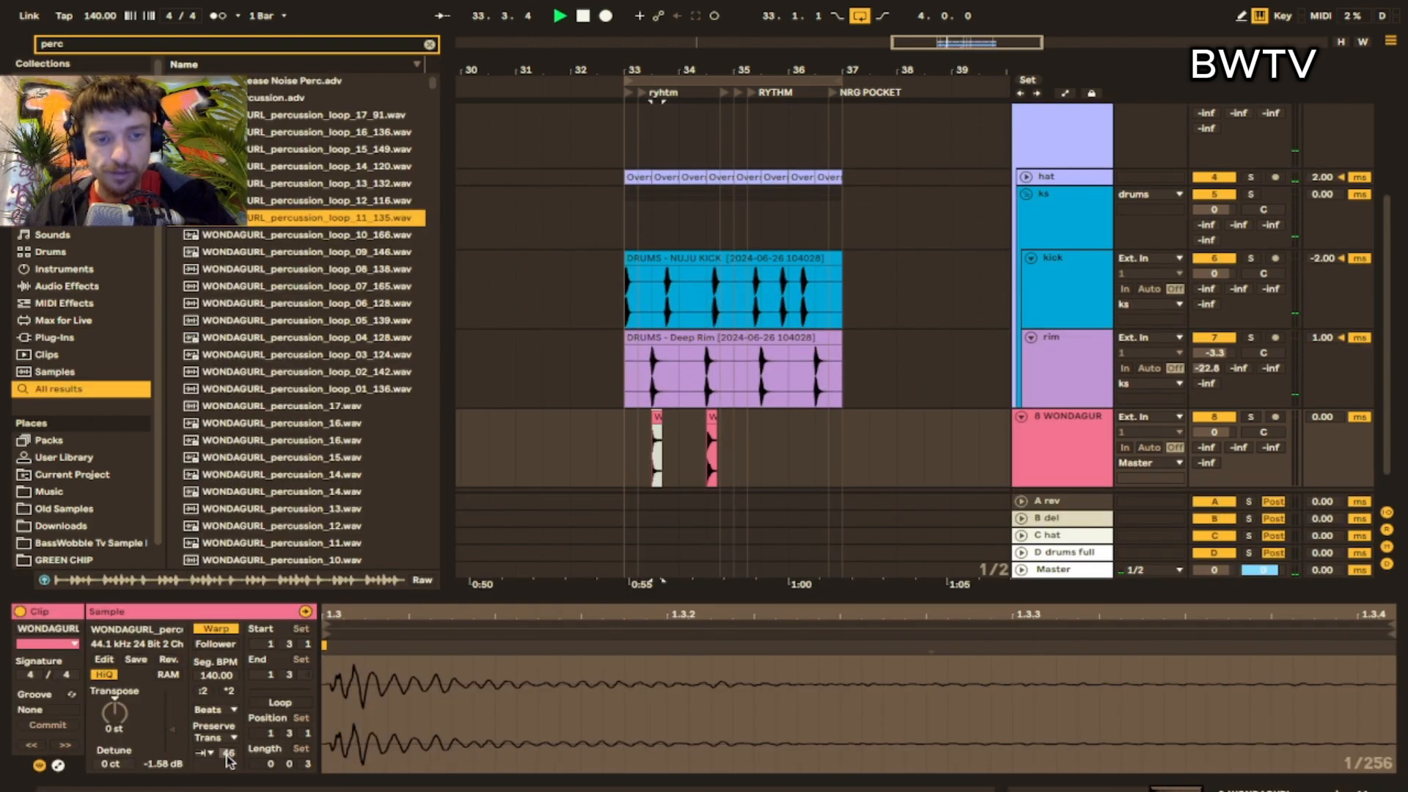
{"action": "left_click_drag", "start_coordinate": [228, 760], "coordinate": [230, 764]}
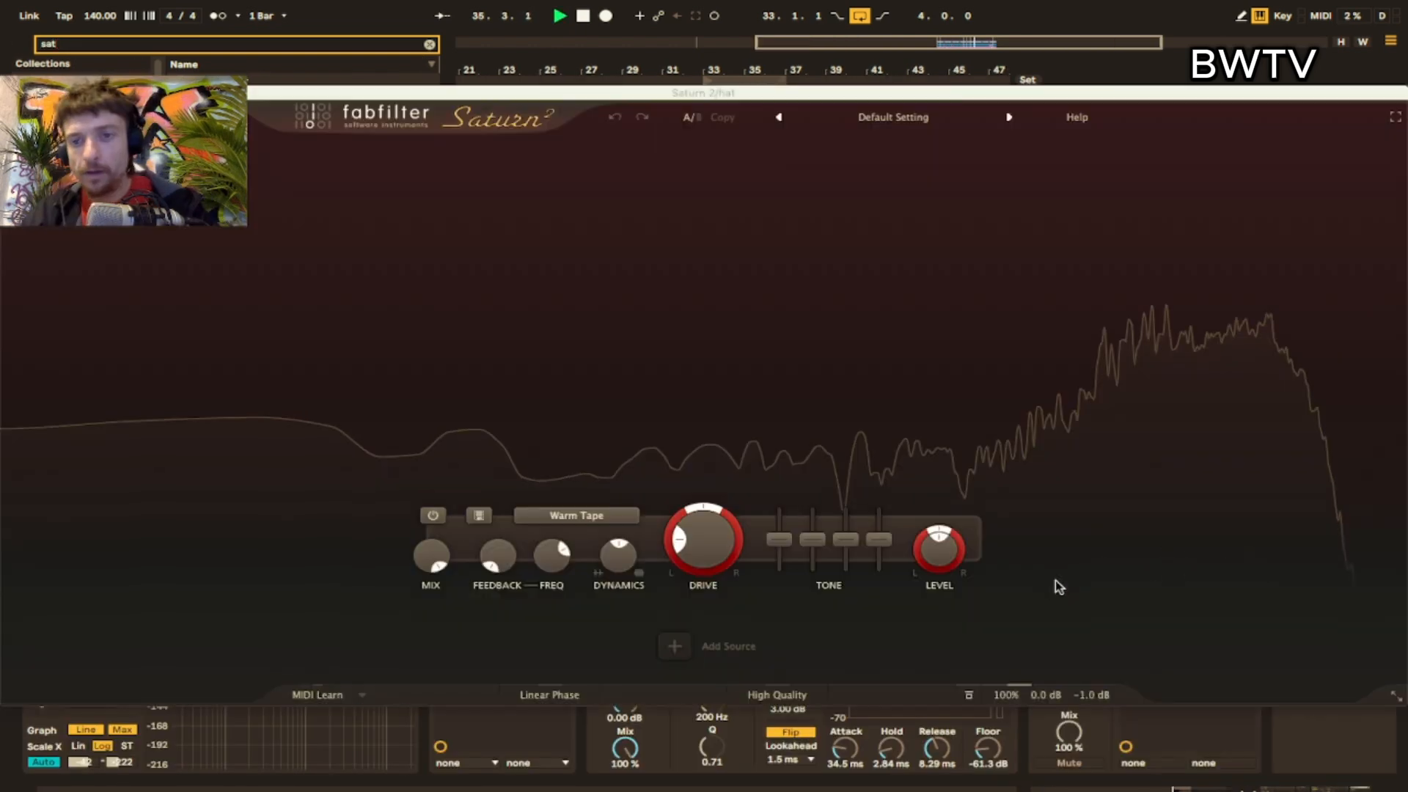
- In the hat track's Saturn 2, split the spectrum into bands, lower the low band's level and move its crossover down
{"action": "double_click", "coordinate": [220, 492]}
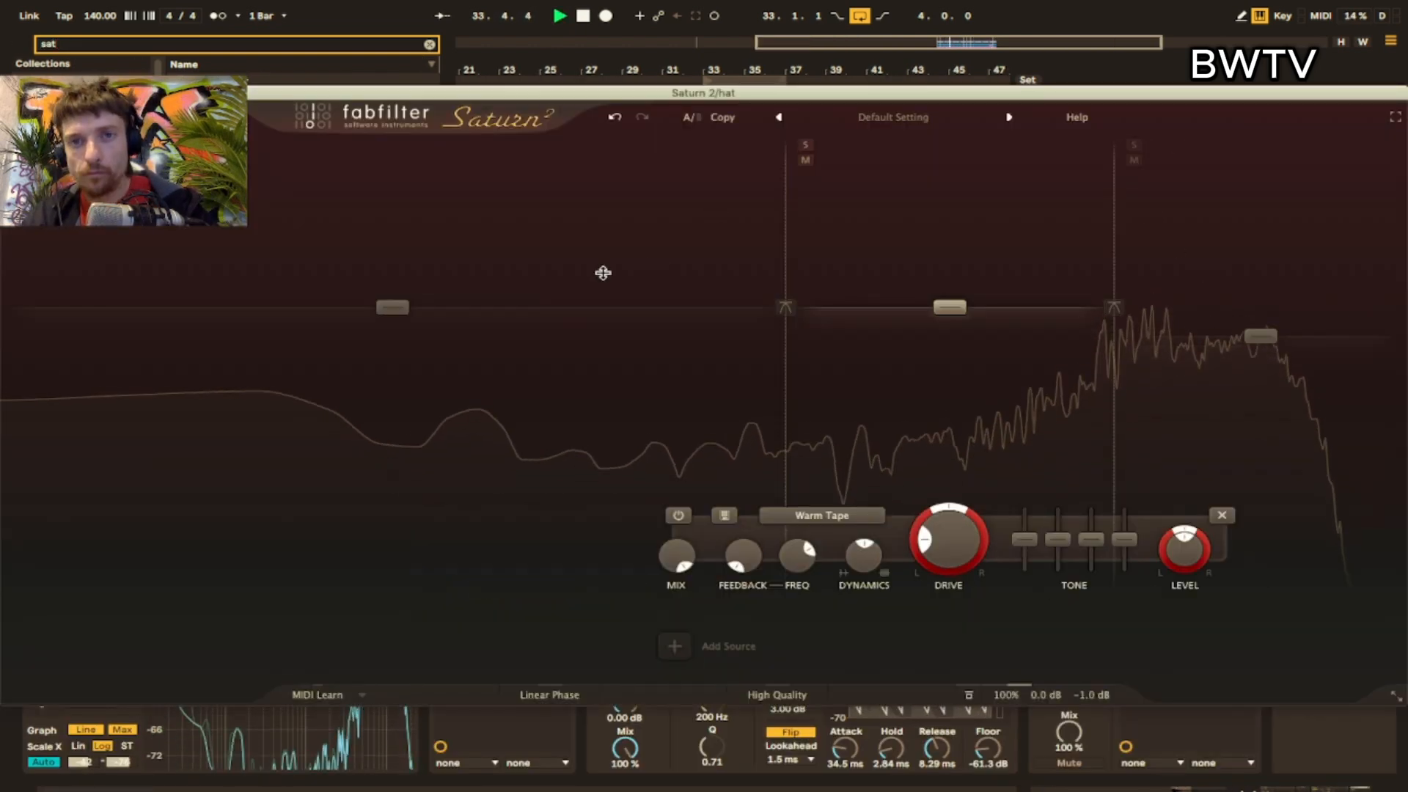
{"action": "left_click_drag", "start_coordinate": [399, 306], "coordinate": [377, 401]}
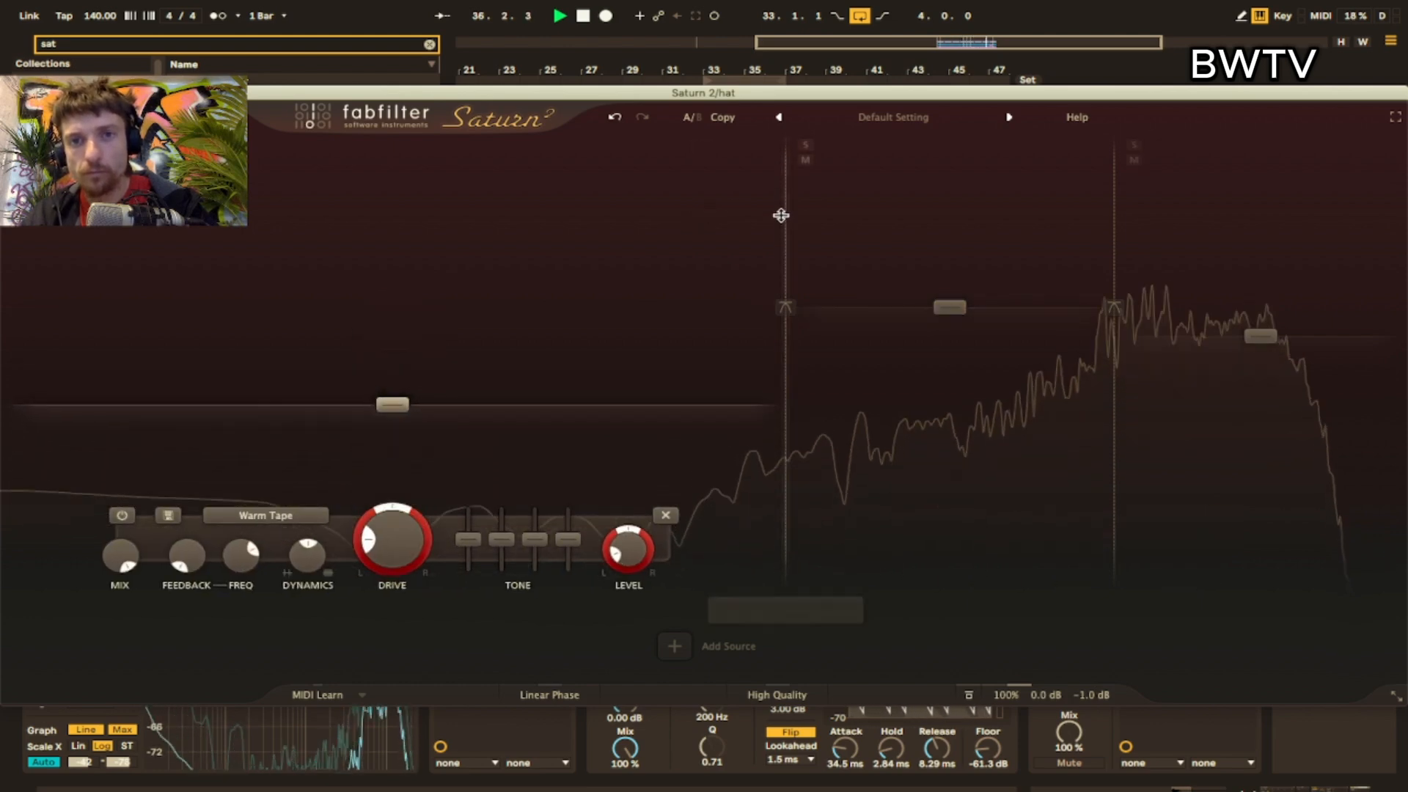
{"action": "left_click_drag", "start_coordinate": [782, 213], "coordinate": [737, 217]}
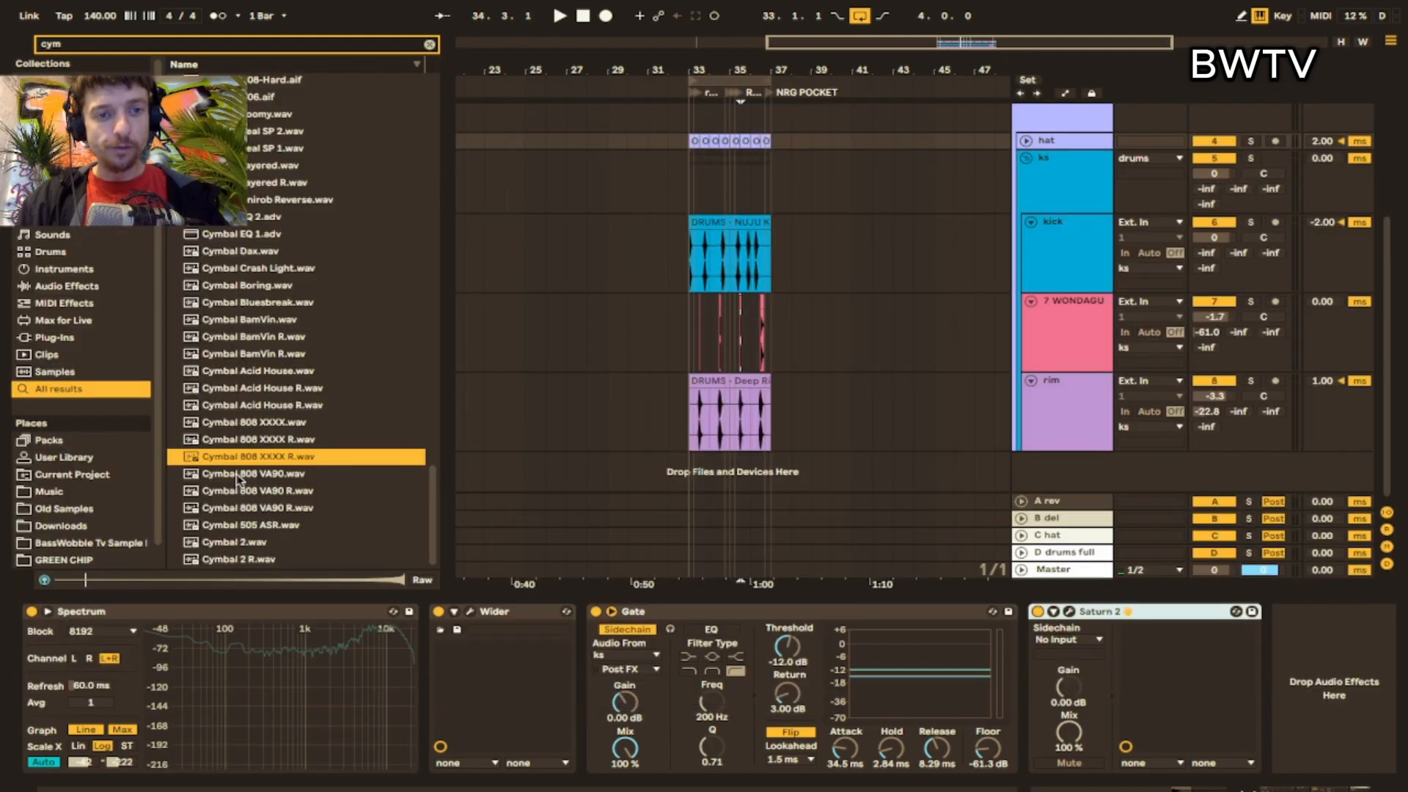
- Audition cymbal samples and add Cymbal Boring.wav at bar 33 on a new track below the rim
{"action": "left_click", "coordinate": [221, 543]}
{"action": "left_click", "coordinate": [220, 337]}
{"action": "left_click_drag", "start_coordinate": [220, 286], "coordinate": [690, 474]}
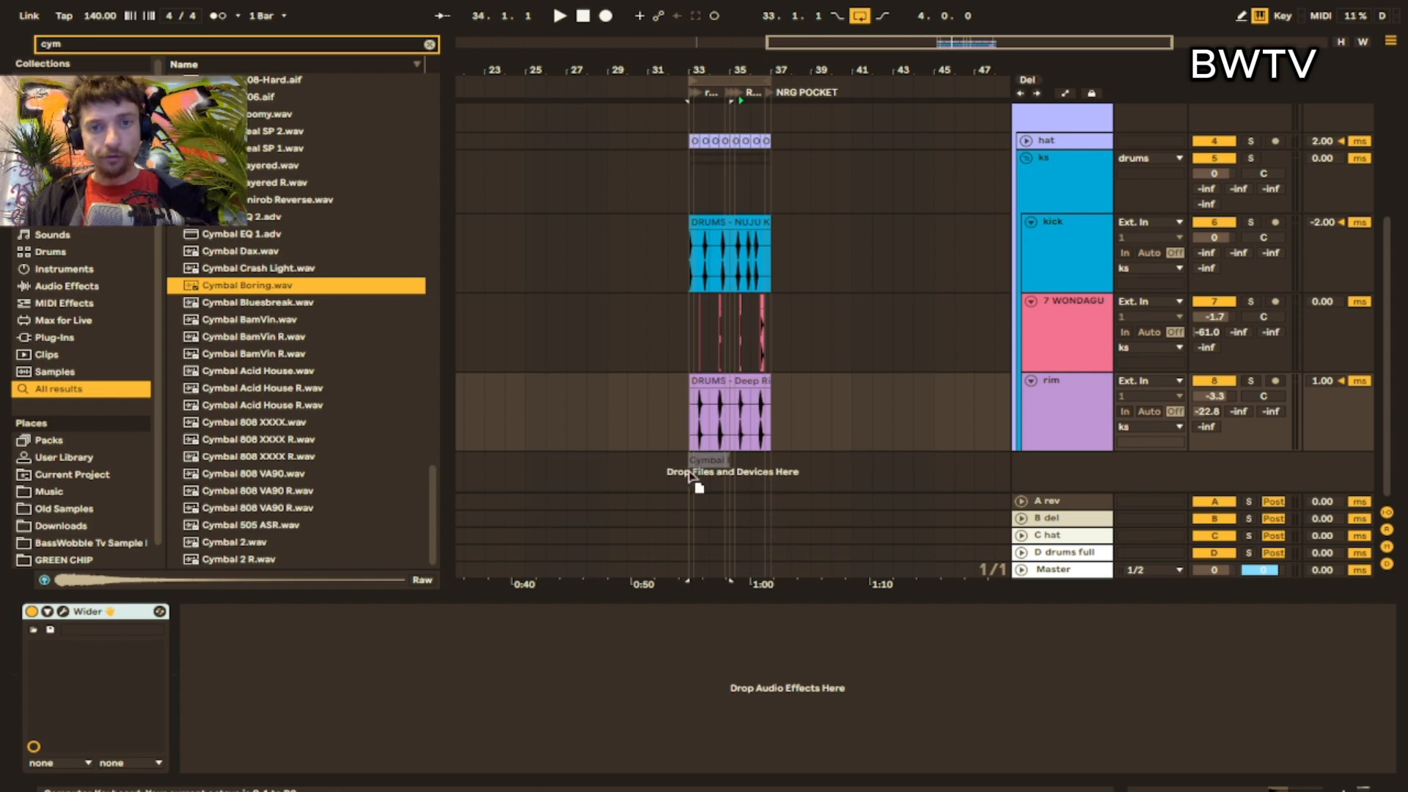
- Reverse the Cymbal Boring clip and trim it to a short faded-in swell that ends at bar 33
{"action": "left_click_drag", "start_coordinate": [689, 65], "coordinate": [701, 238]}
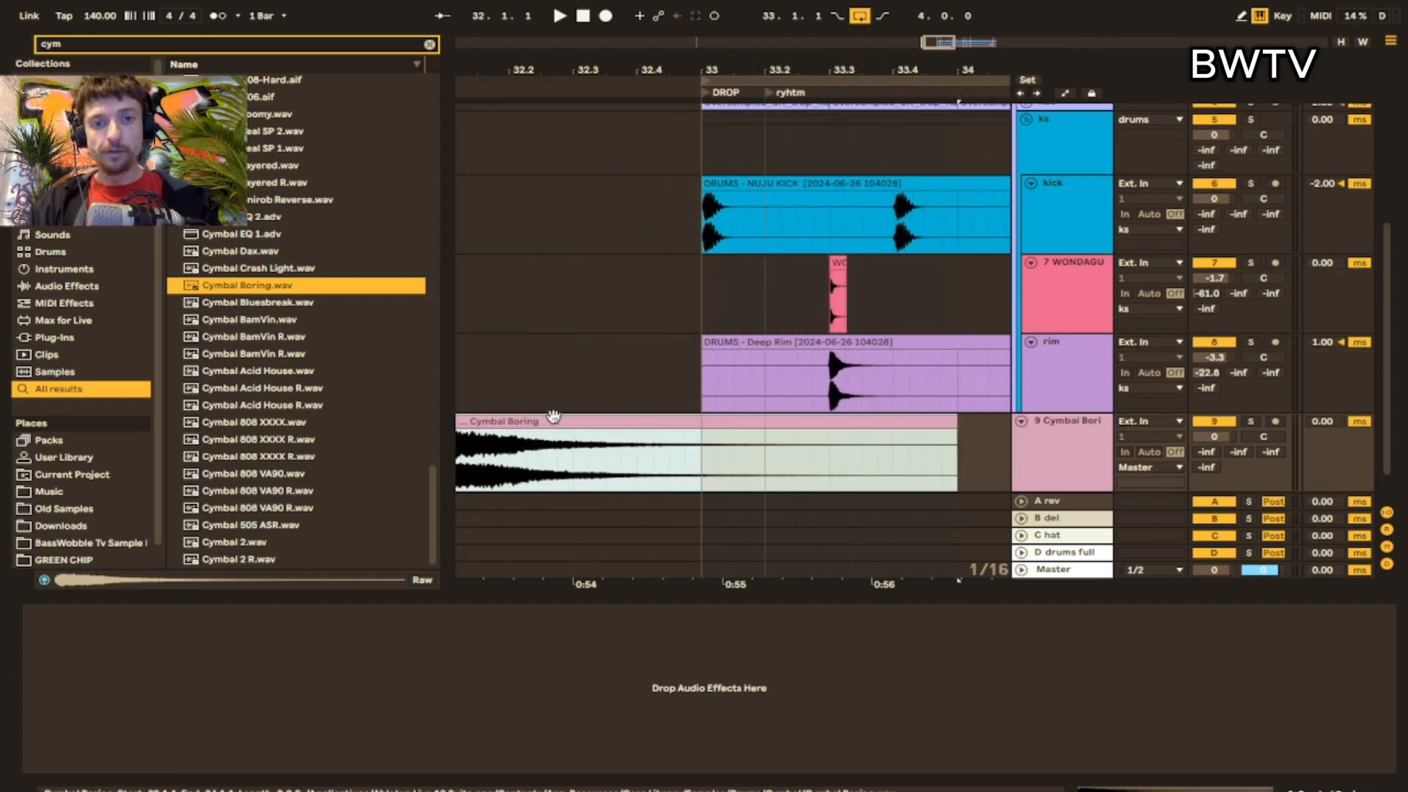
{"action": "left_click_drag", "start_coordinate": [554, 418], "coordinate": [666, 420]}
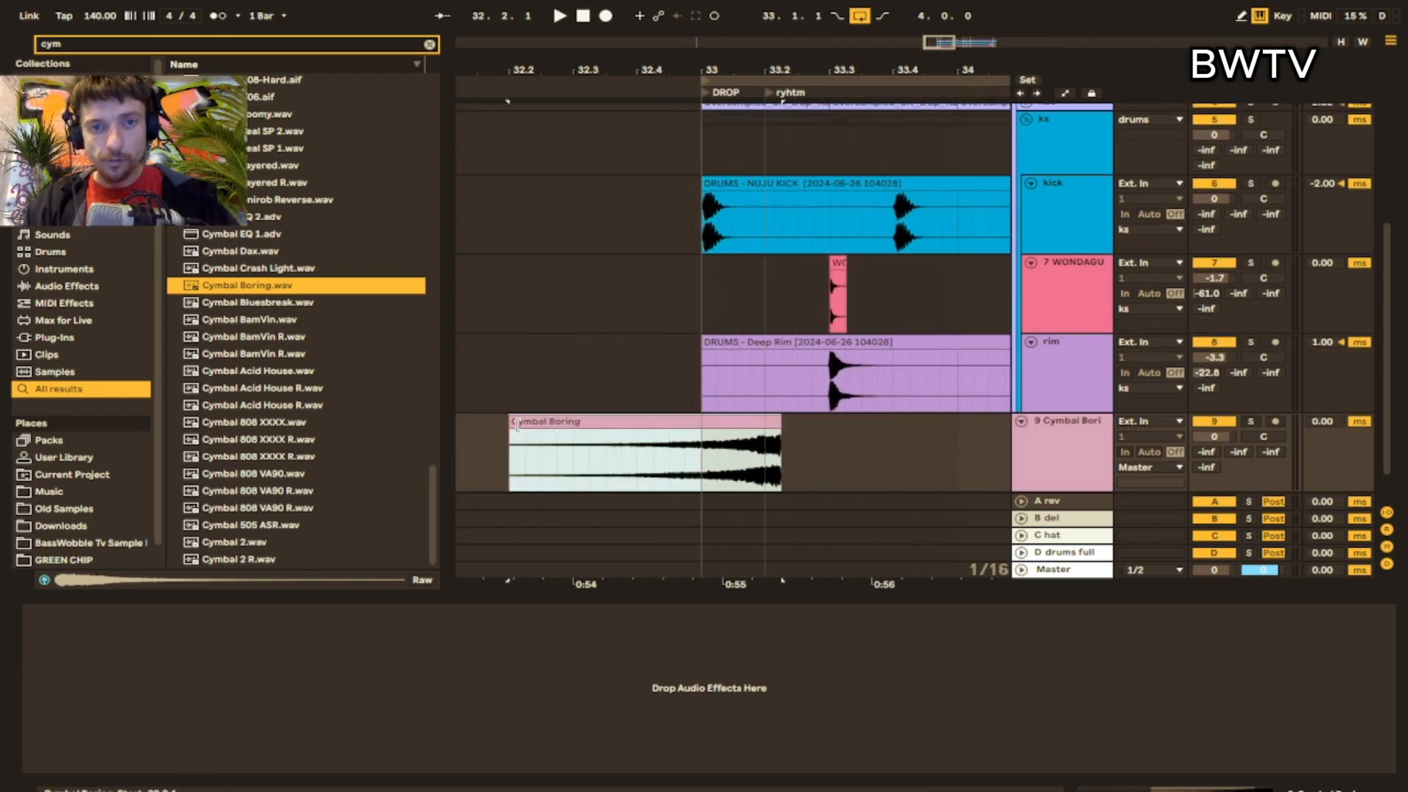
{"action": "left_click_drag", "start_coordinate": [511, 422], "coordinate": [660, 443]}
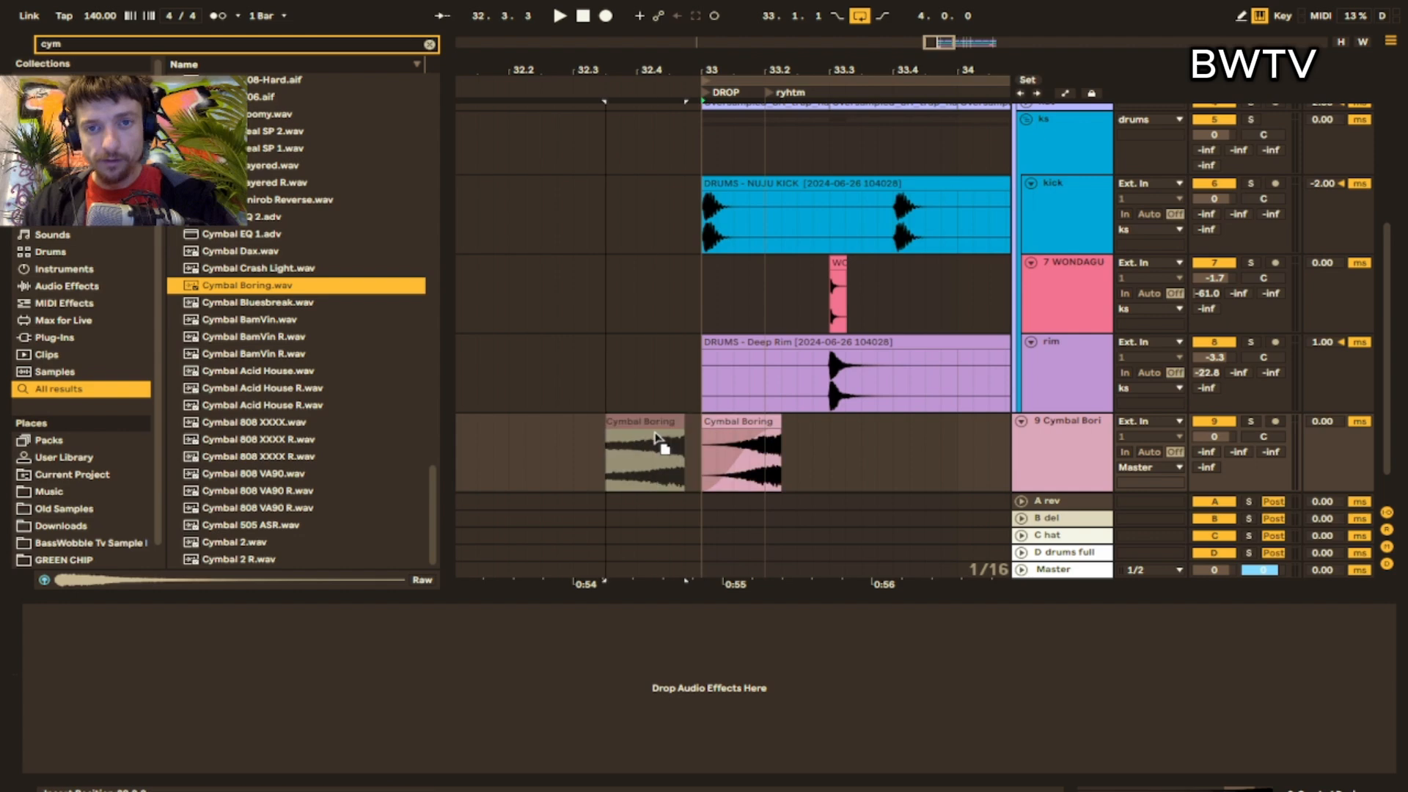
{"action": "key", "text": "space"}
{"action": "left_click_drag", "start_coordinate": [637, 423], "coordinate": [691, 464]}
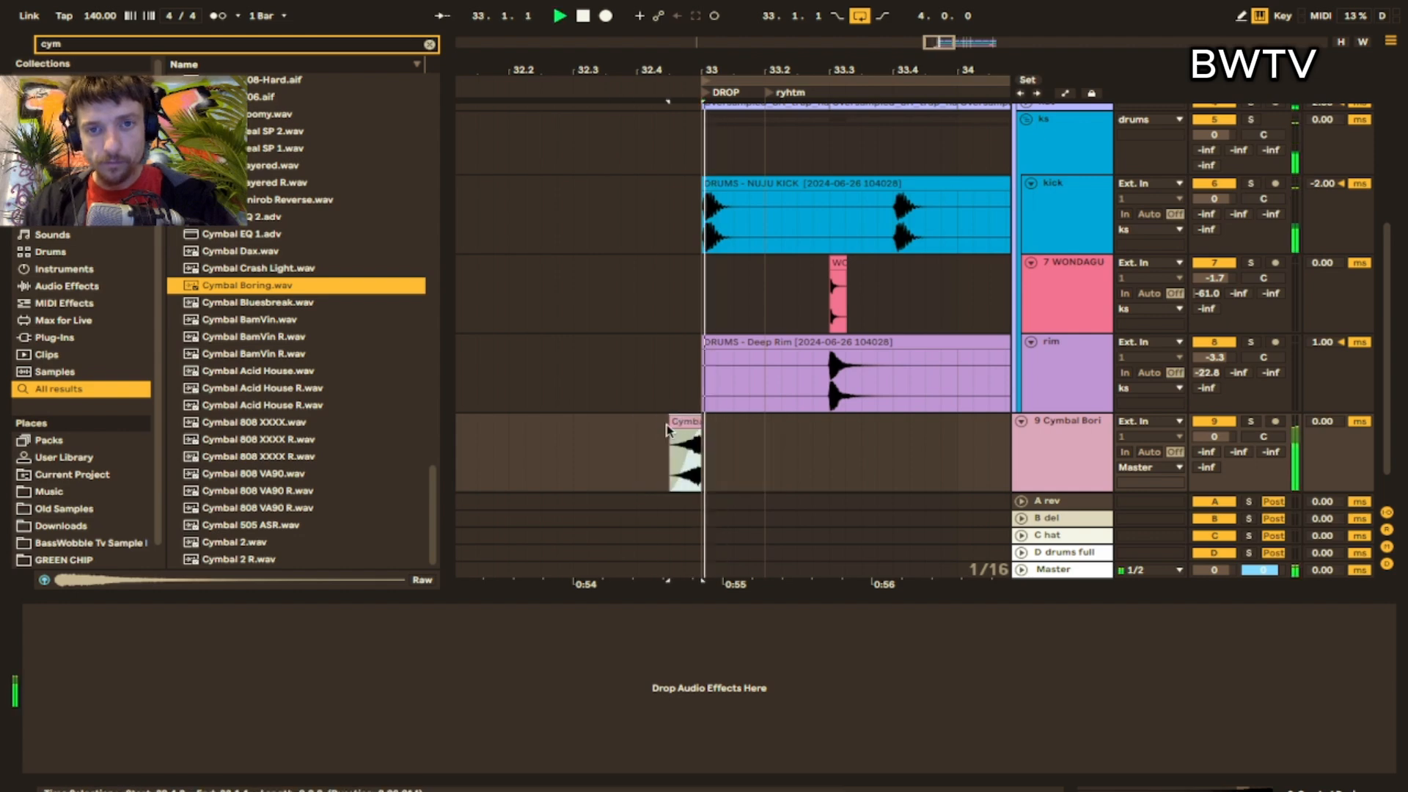
{"action": "key", "text": "space"}
{"action": "key", "text": "space"}
{"action": "key", "text": "space"}
{"action": "key", "text": "space"}
{"action": "key", "text": "space"}
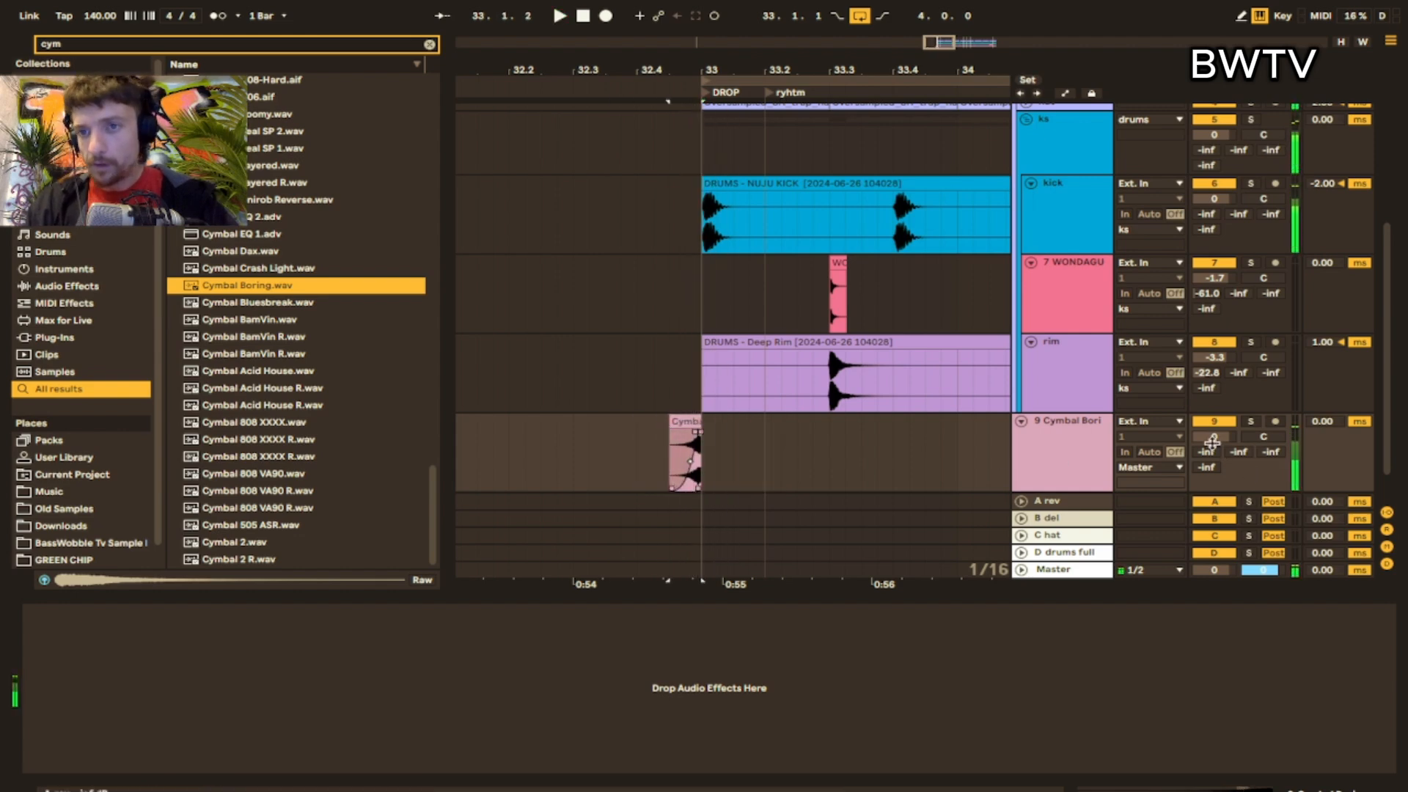
- Transpose the reversed cymbal clip to -14 st and lower its track volume to -10.3 dB
{"action": "left_click", "coordinate": [679, 418]}
{"action": "left_click_drag", "start_coordinate": [113, 726], "coordinate": [111, 730]}
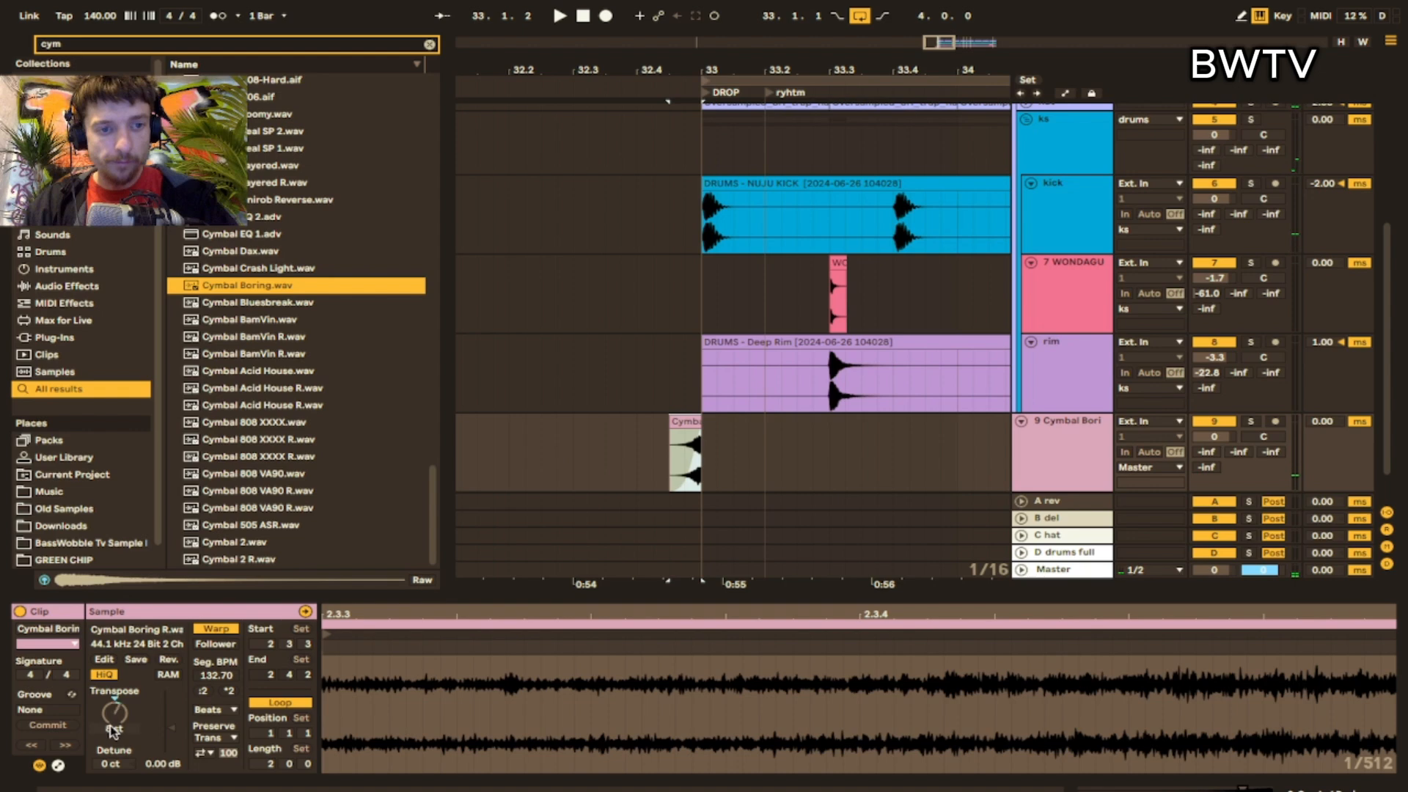
{"action": "key", "text": "space"}
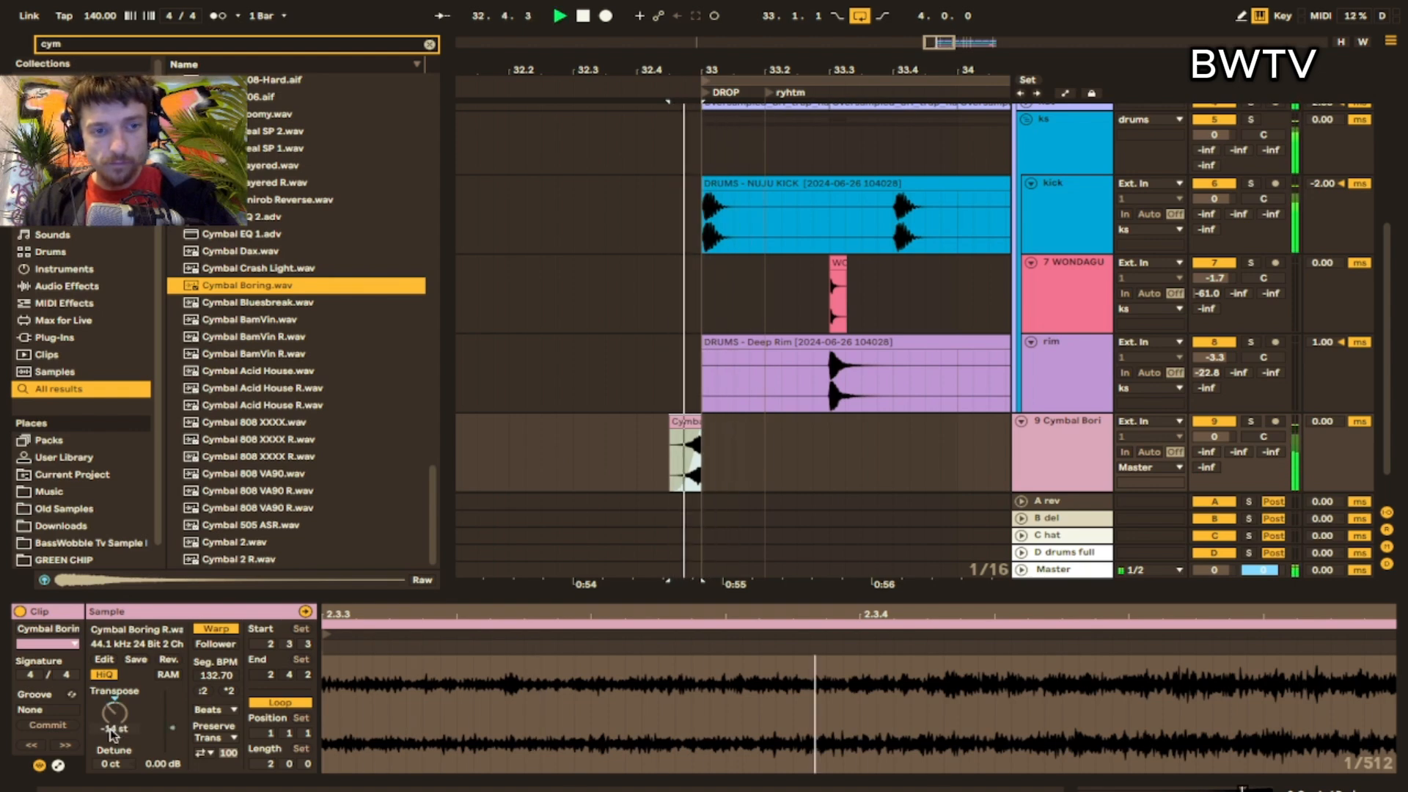
{"action": "key", "text": "space"}
{"action": "key", "text": "space"}
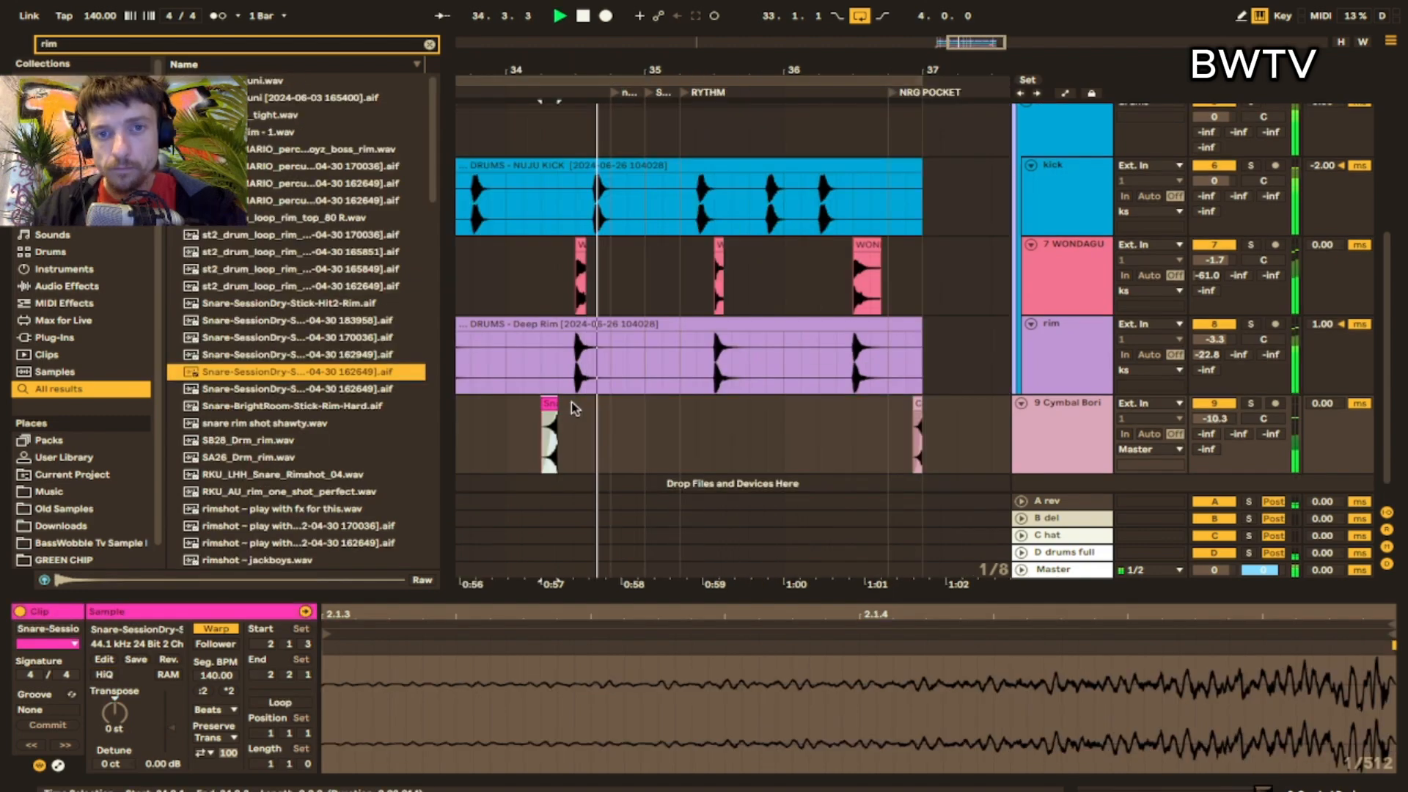
- Move the reversed Snare-SessionDry rim clip to end on beat 34.3, trimming its start with a fade-in
{"action": "left_click_drag", "start_coordinate": [549, 403], "coordinate": [565, 400]}
{"action": "key", "text": "space"}
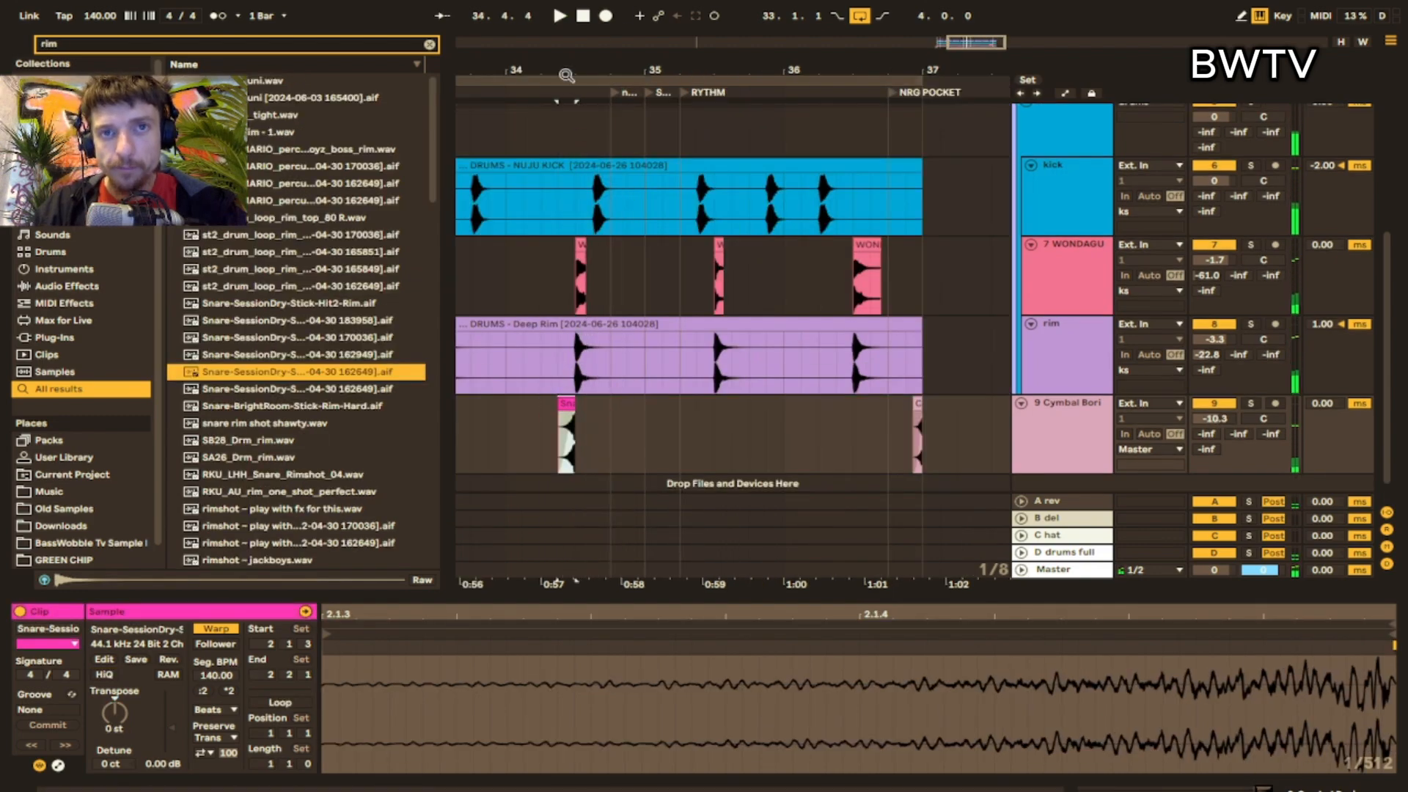
{"action": "left_click_drag", "start_coordinate": [568, 77], "coordinate": [561, 312]}
{"action": "left_click_drag", "start_coordinate": [529, 403], "coordinate": [548, 403]}
{"action": "key", "text": "space"}
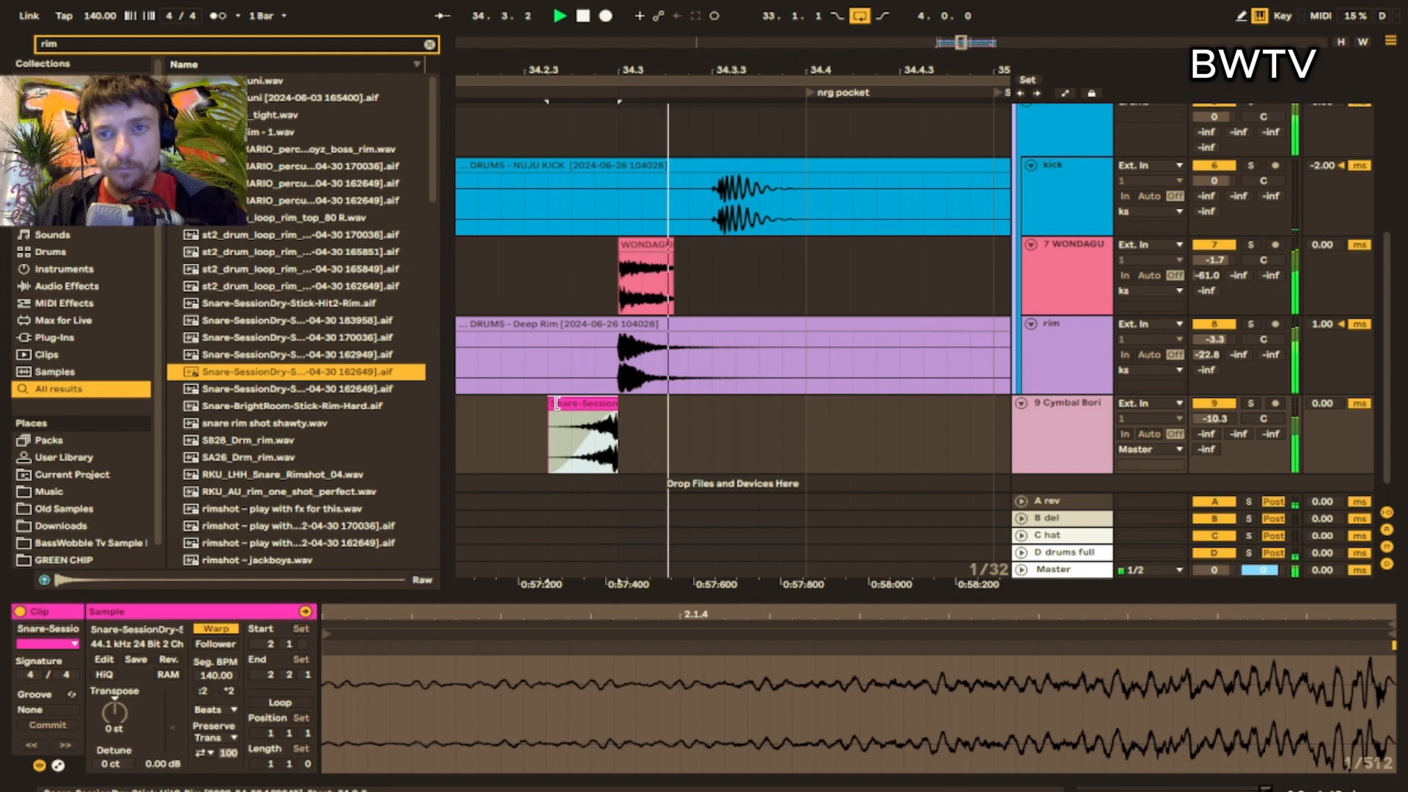
{"action": "left_click", "coordinate": [583, 439]}
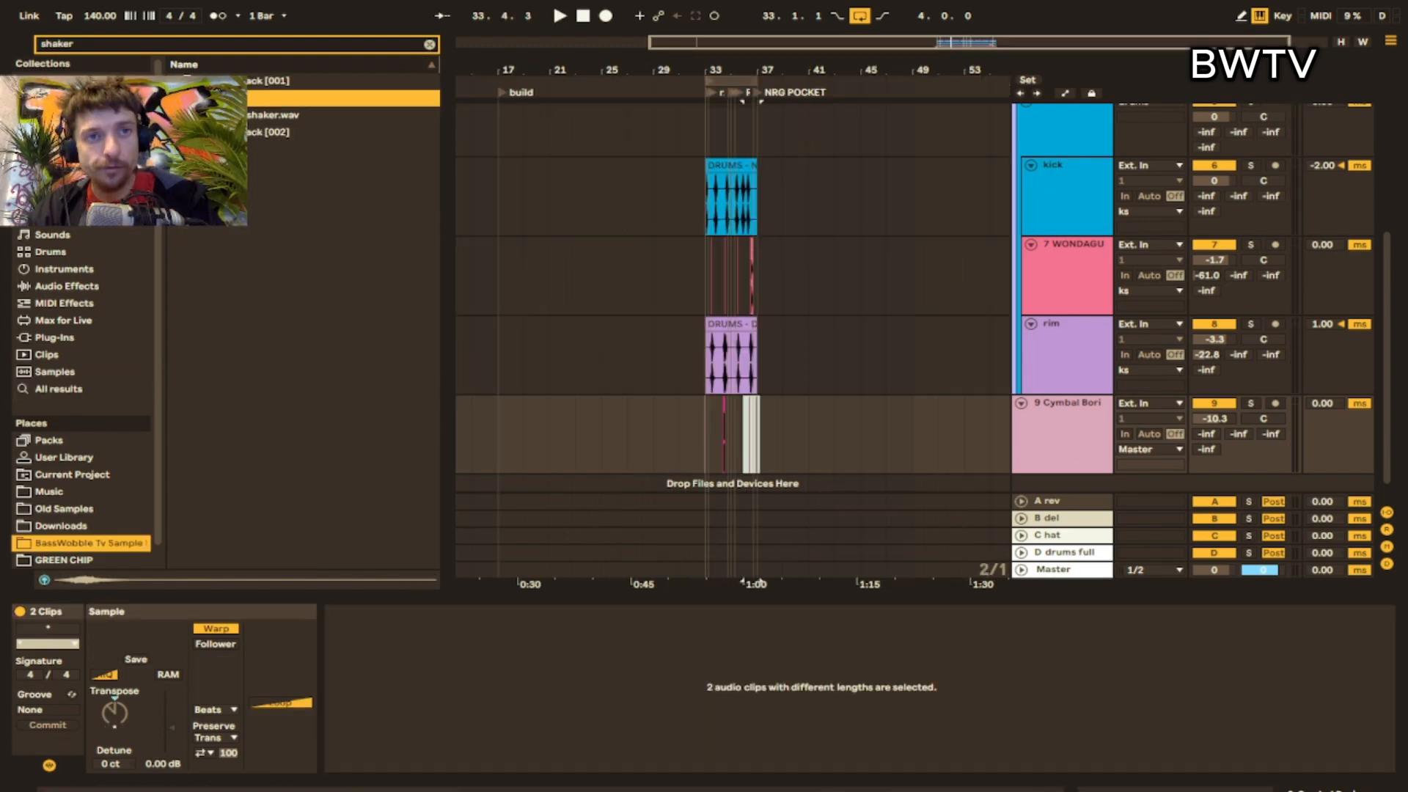
- Place dnb shaker.wav at bar 33 on a new track below the cymbal and turn off warping for it
{"action": "left_click_drag", "start_coordinate": [278, 114], "coordinate": [694, 462]}
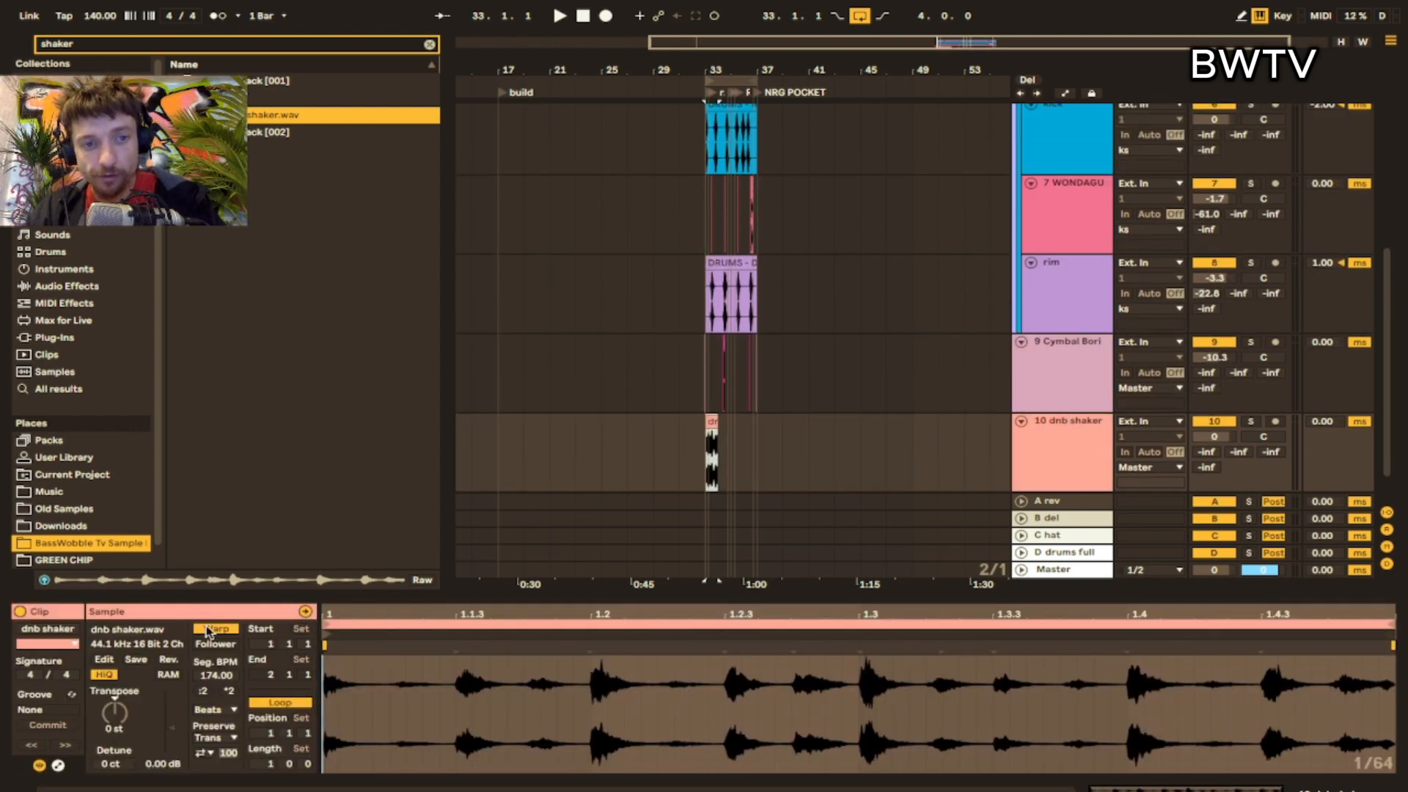
{"action": "left_click", "coordinate": [208, 629]}
{"action": "key", "text": "space"}
{"action": "key", "text": "space"}
{"action": "key", "text": "space"}
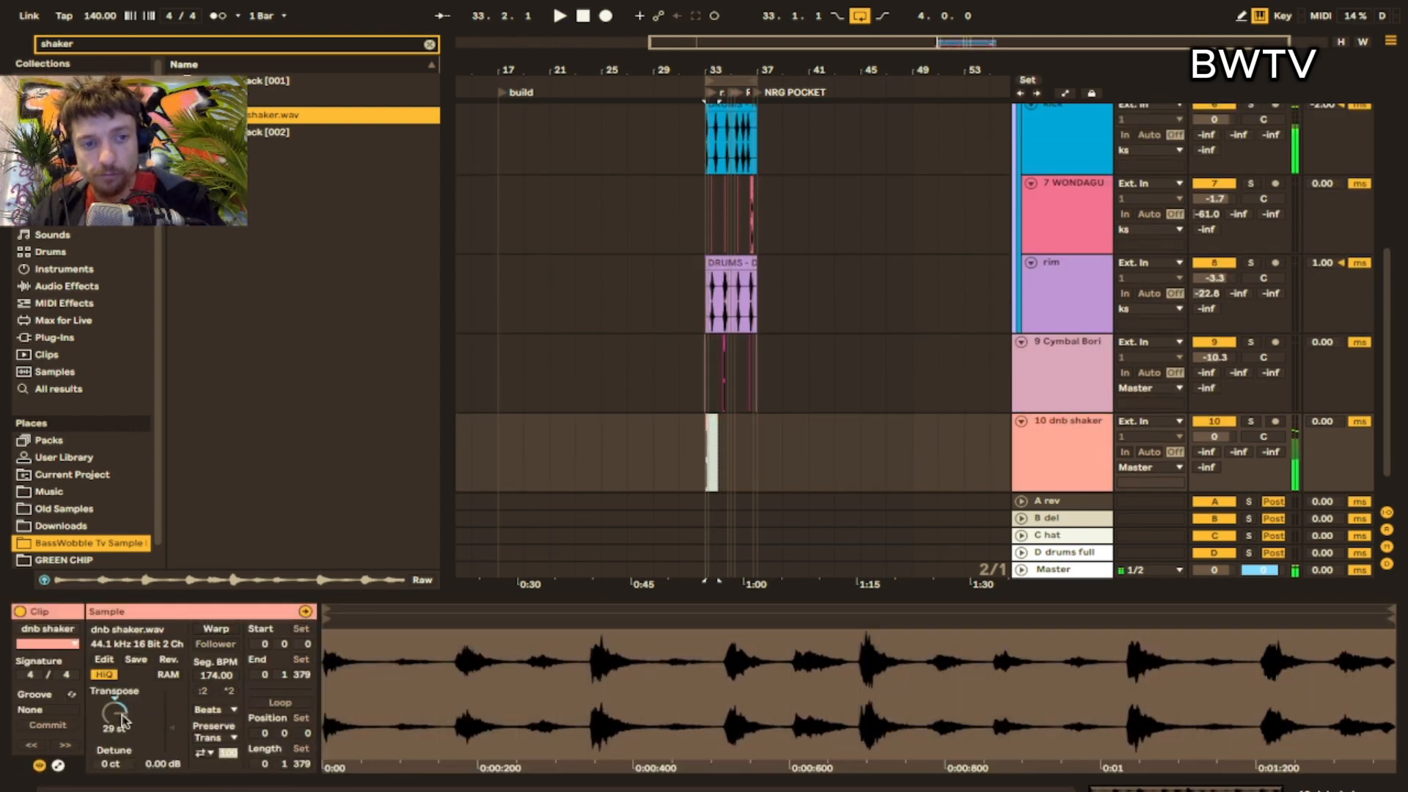
- Transpose the shaker clip to 22 st and set its track volume to -13.6 dB while auditioning it with the drums
{"action": "left_click_drag", "start_coordinate": [123, 716], "coordinate": [123, 723]}
{"action": "key", "text": "space"}
{"action": "key", "text": "space"}
{"action": "key", "text": "space"}
{"action": "key", "text": "space"}
{"action": "key", "text": "space"}
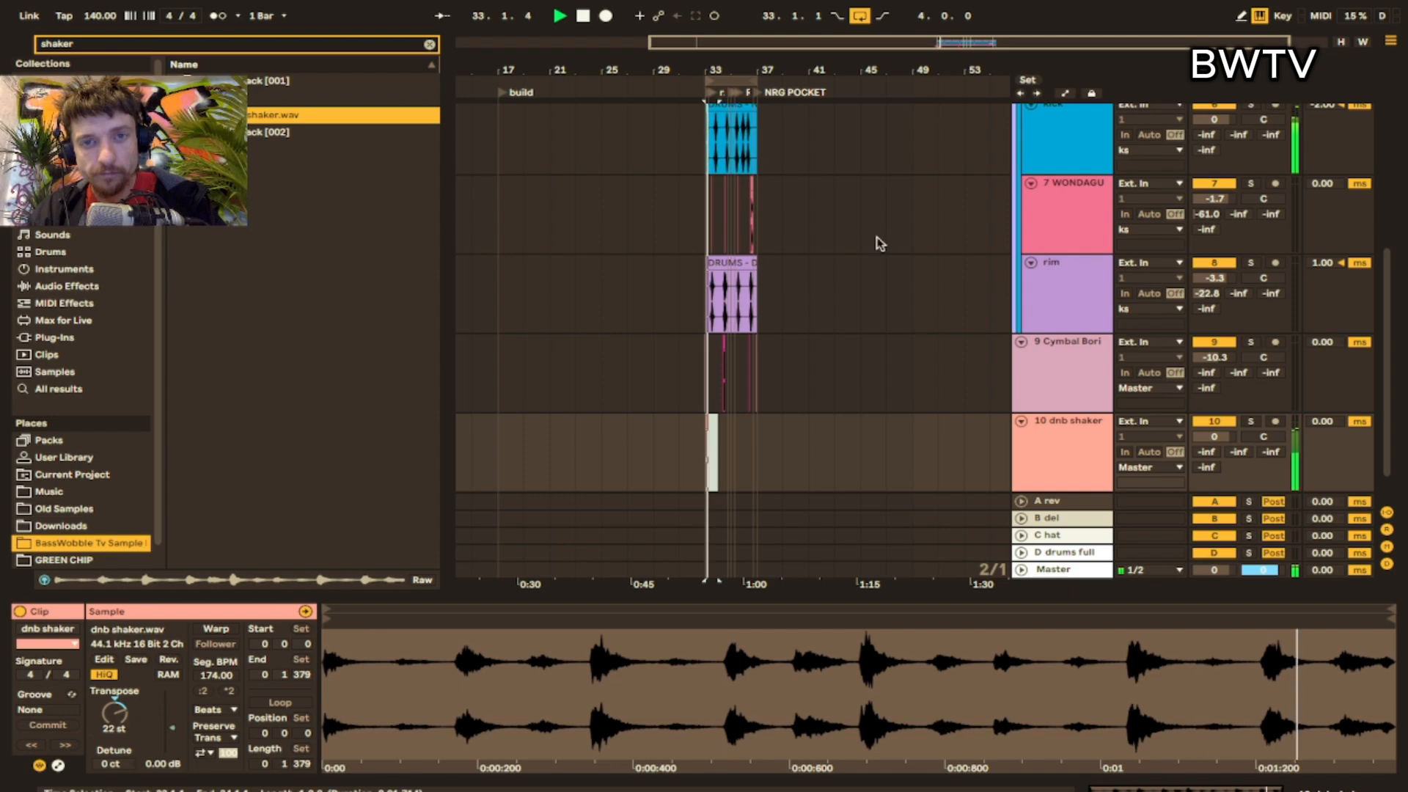
{"action": "key", "text": "space"}
{"action": "key", "text": "space"}
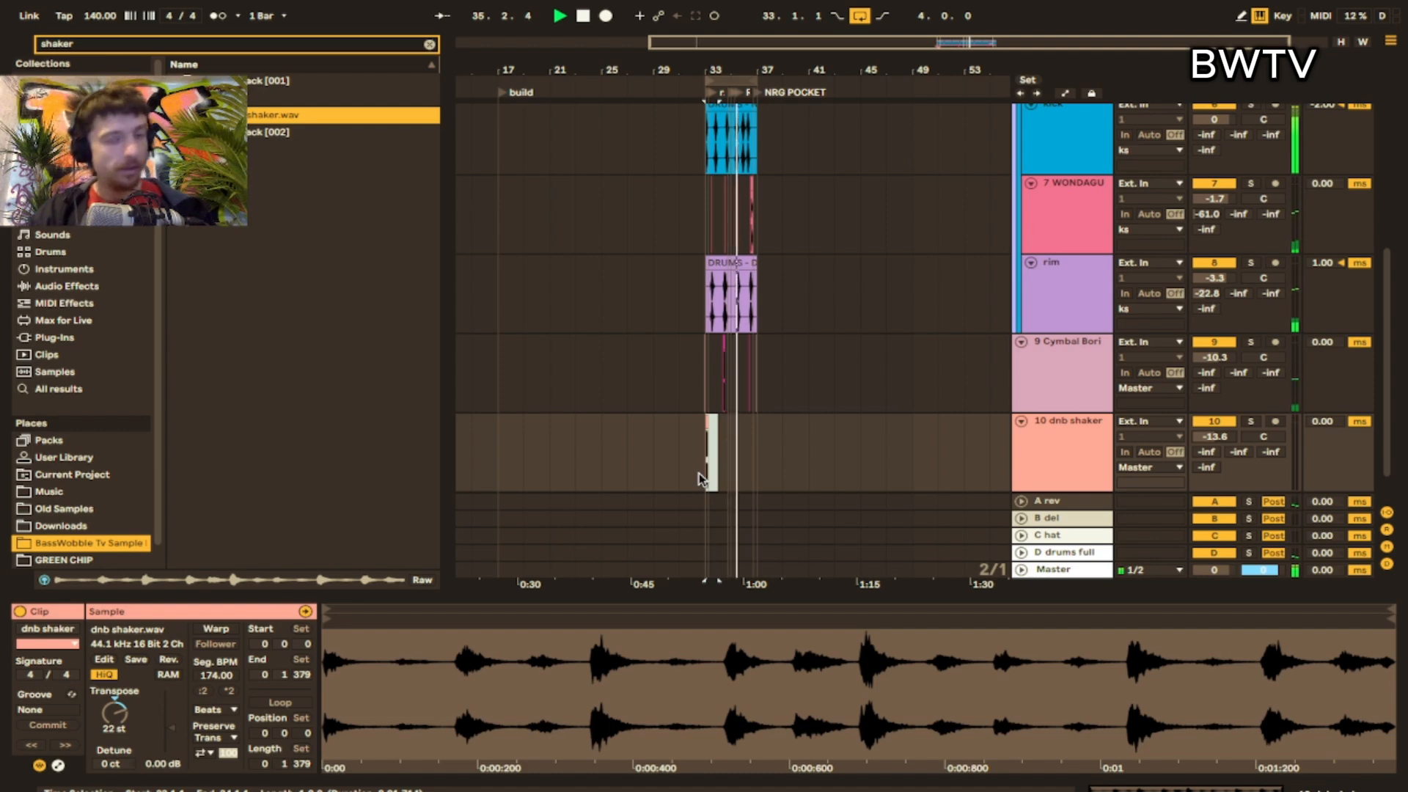
{"action": "key", "text": "space"}
- Search for "auto", add Auto Filter and Auto Pan after Saturn 2 on the hat track, and adjust their envelope and pan amounts
{"action": "scroll", "coordinate": [909, 299], "scroll_direction": "up", "scroll_amount": 5}
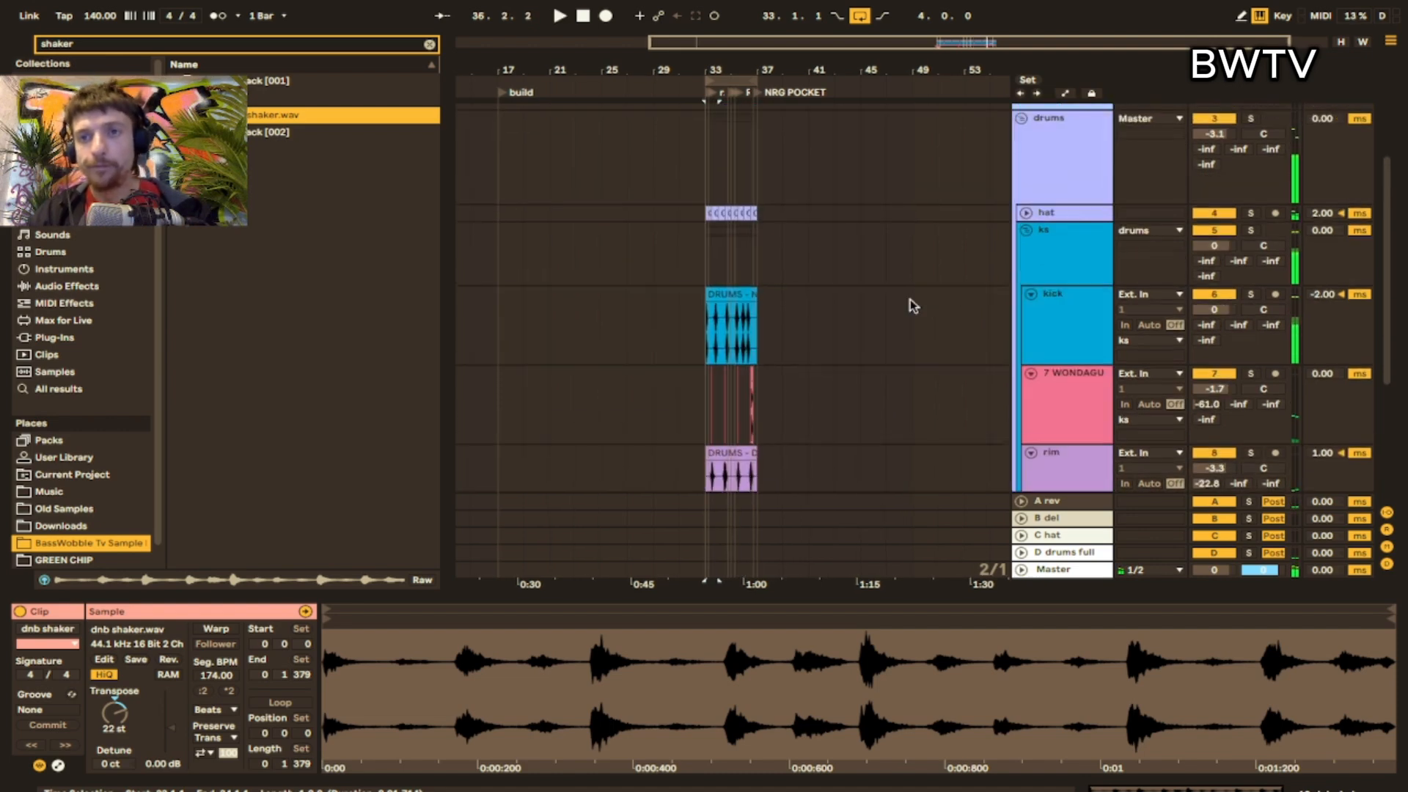
{"action": "left_click", "coordinate": [1066, 244]}
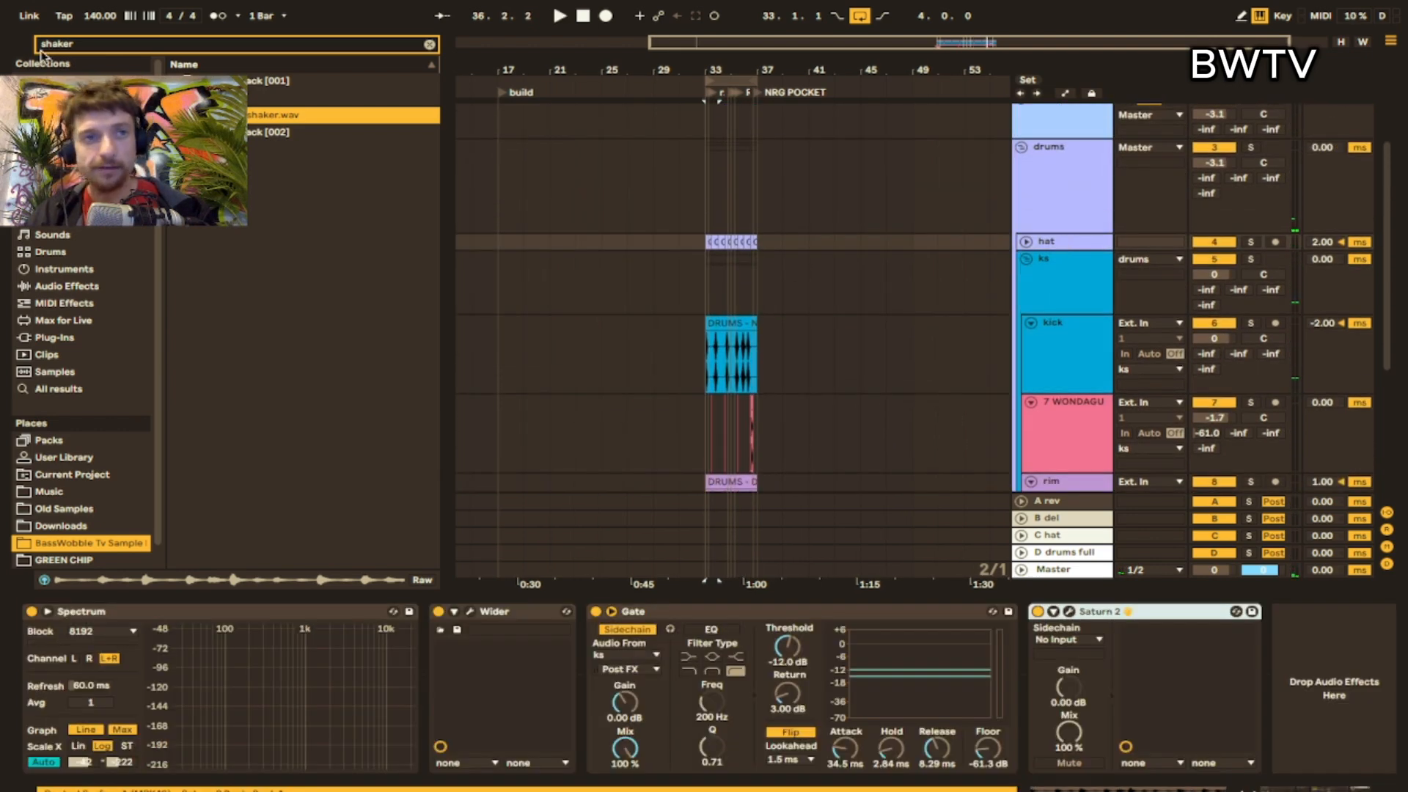
{"action": "type", "text": "auto"}
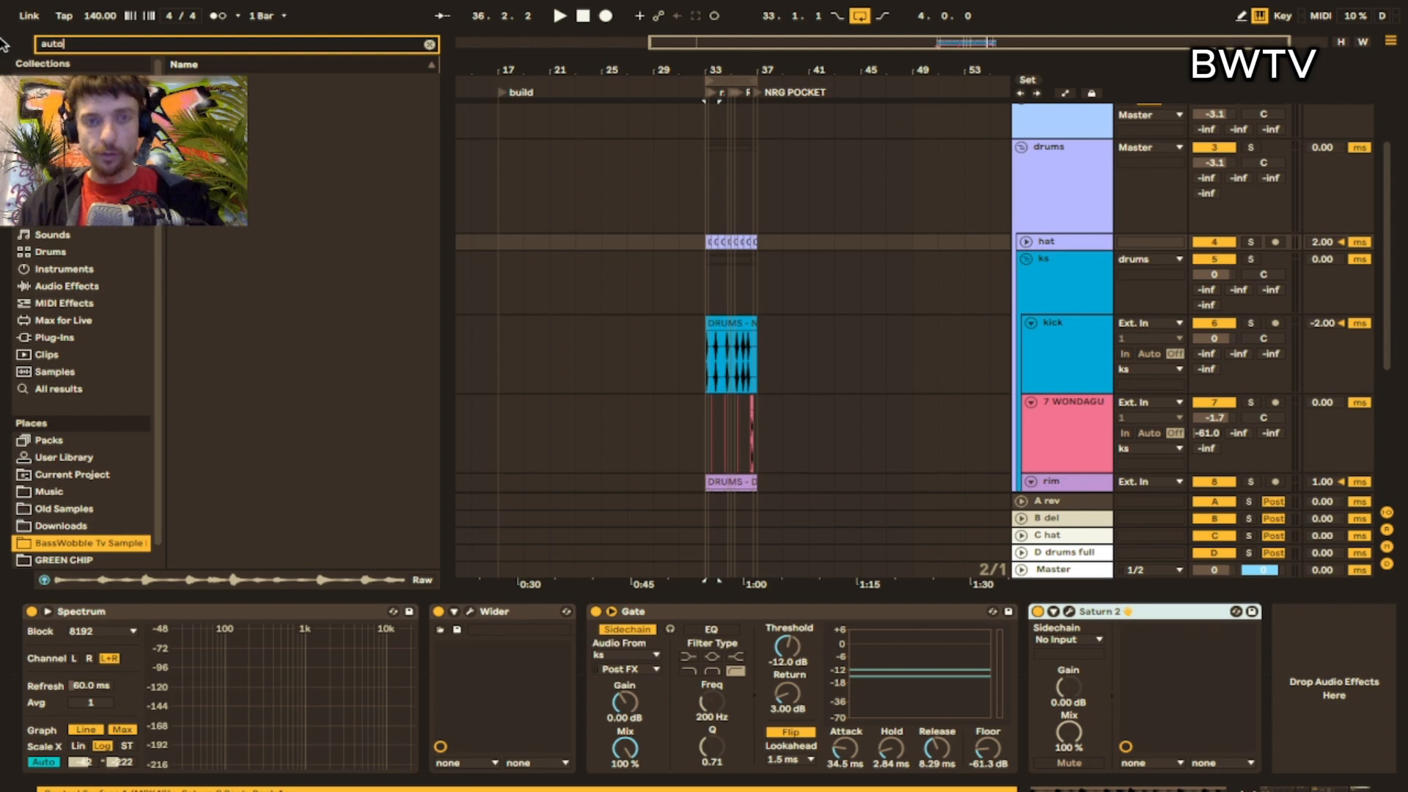
{"action": "key", "text": "Return"}
{"action": "key", "text": "Return"}
{"action": "key", "text": "space"}
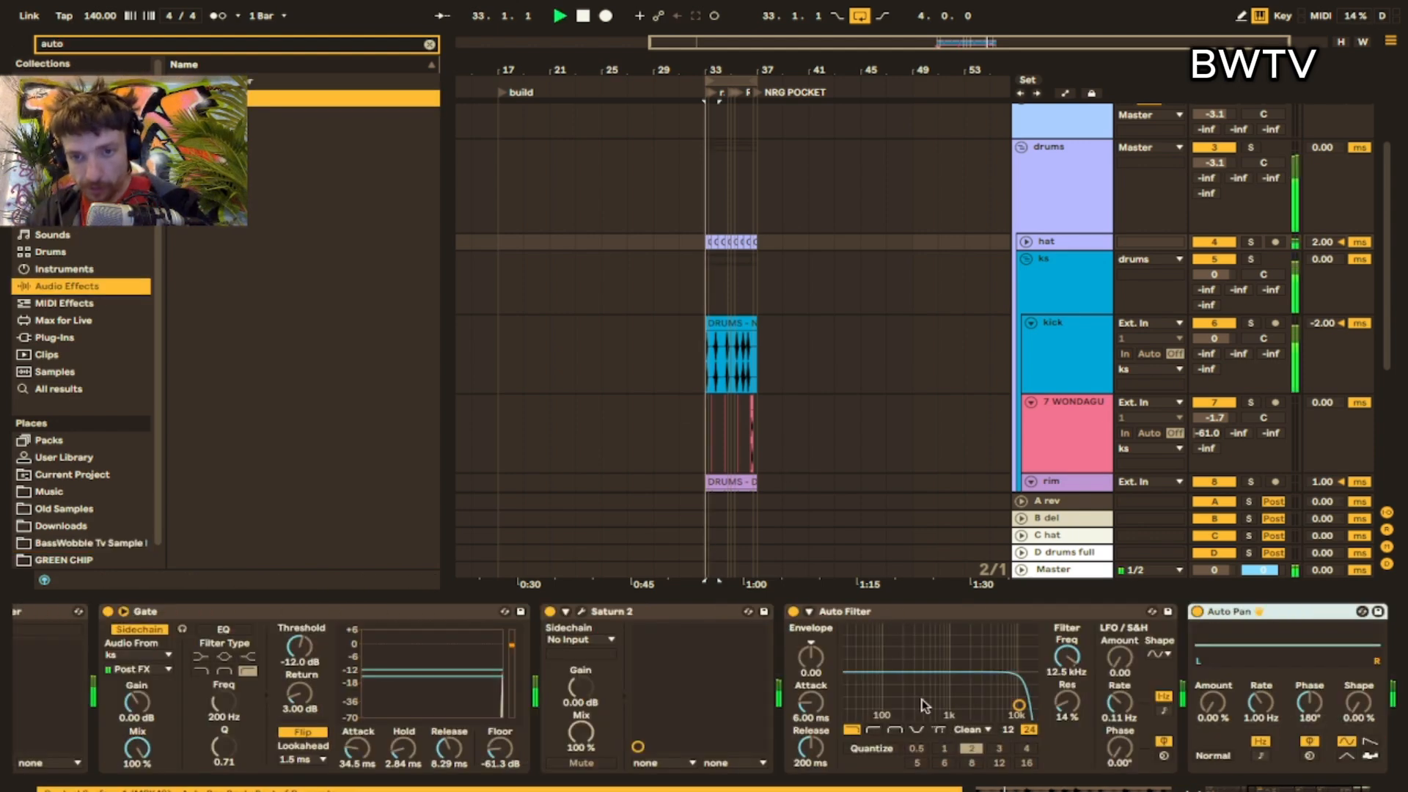
{"action": "mouse_move", "coordinate": [811, 657]}
{"action": "left_mouse_down"}
{"action": "mouse_move", "coordinate": [811, 632]}
{"action": "mouse_move", "coordinate": [811, 647]}
{"action": "left_mouse_up"}
{"action": "left_click_drag", "start_coordinate": [1213, 703], "coordinate": [1268, 714]}
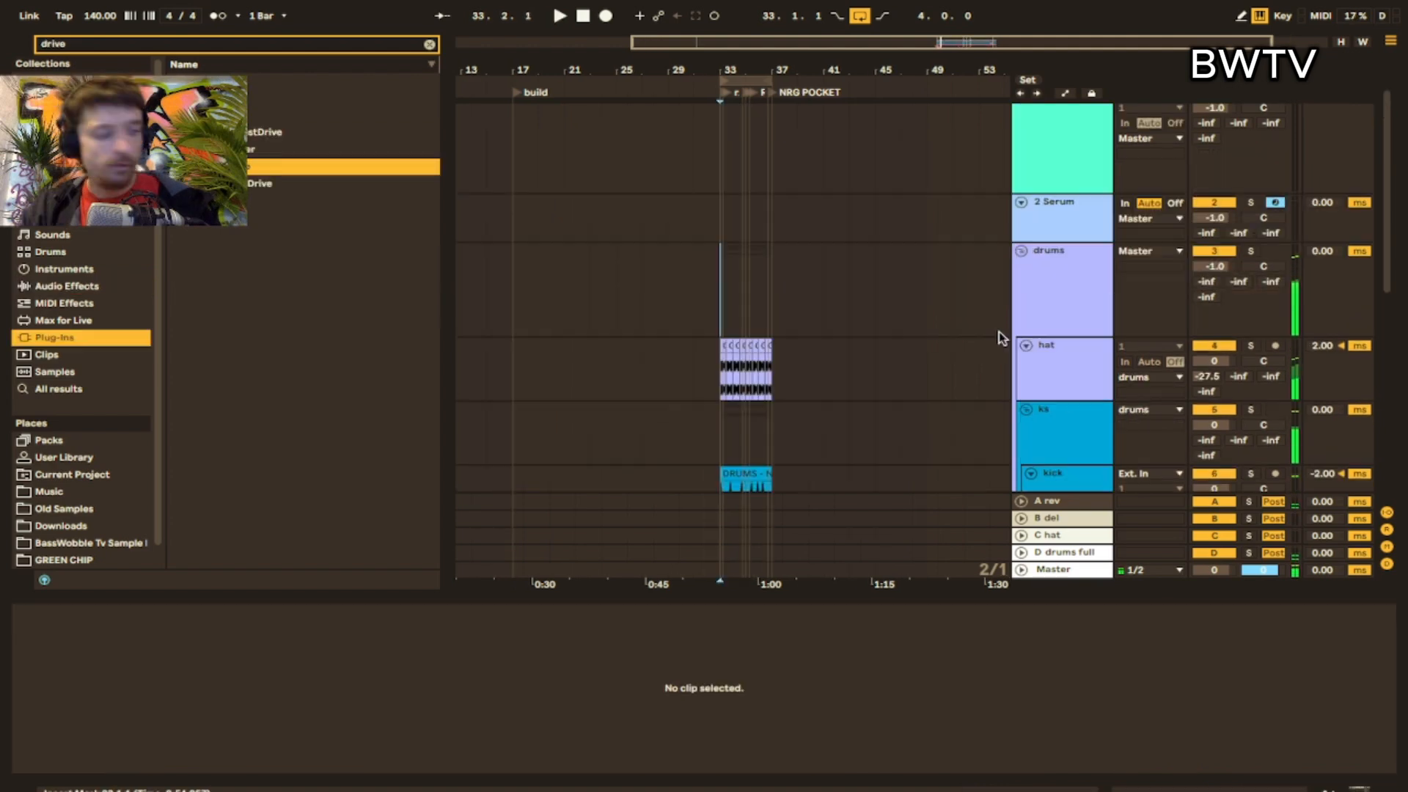
- Hide the detail view and fold all tracks to look over the drums and foley groups around bars 33 to 37
{"action": "scroll", "coordinate": [713, 367], "scroll_direction": "down", "scroll_amount": 5}
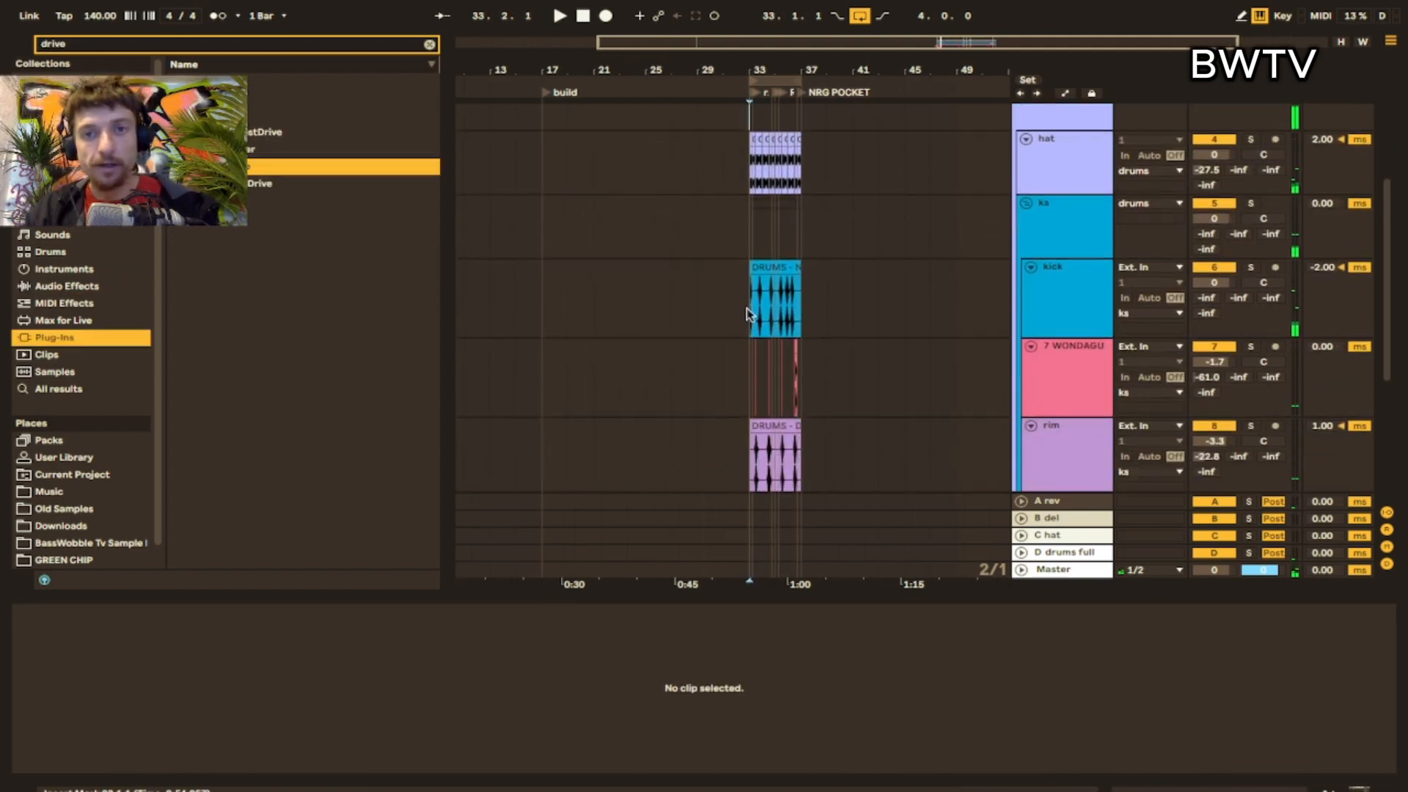
{"action": "scroll", "coordinate": [748, 315], "scroll_direction": "down", "scroll_amount": 6}
{"action": "key", "text": "ctrl+alt+l"}
{"action": "scroll", "coordinate": [1021, 192], "scroll_direction": "up", "scroll_amount": 6}
{"action": "left_click", "coordinate": [1020, 194], "text": "alt"}
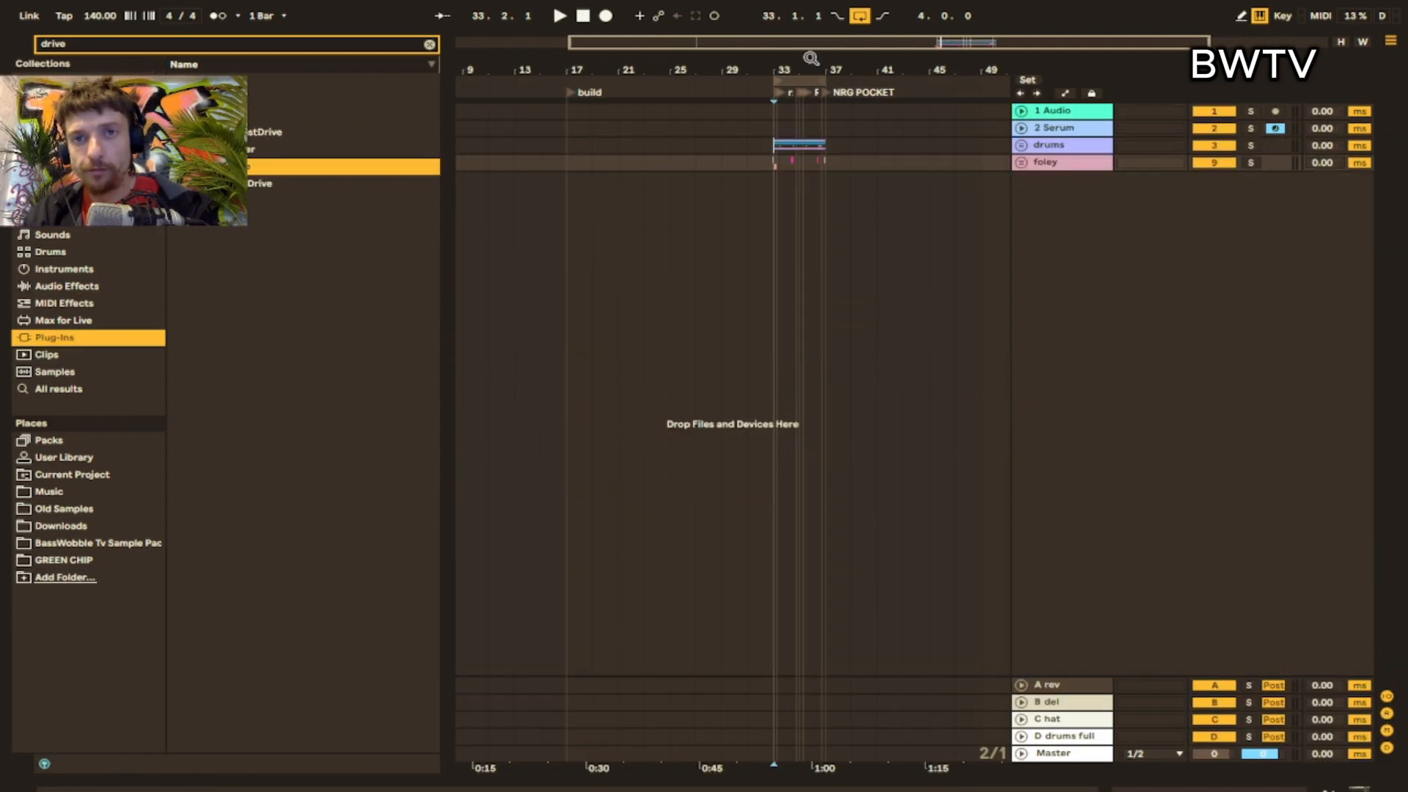
{"action": "left_click_drag", "start_coordinate": [810, 58], "coordinate": [784, 75]}
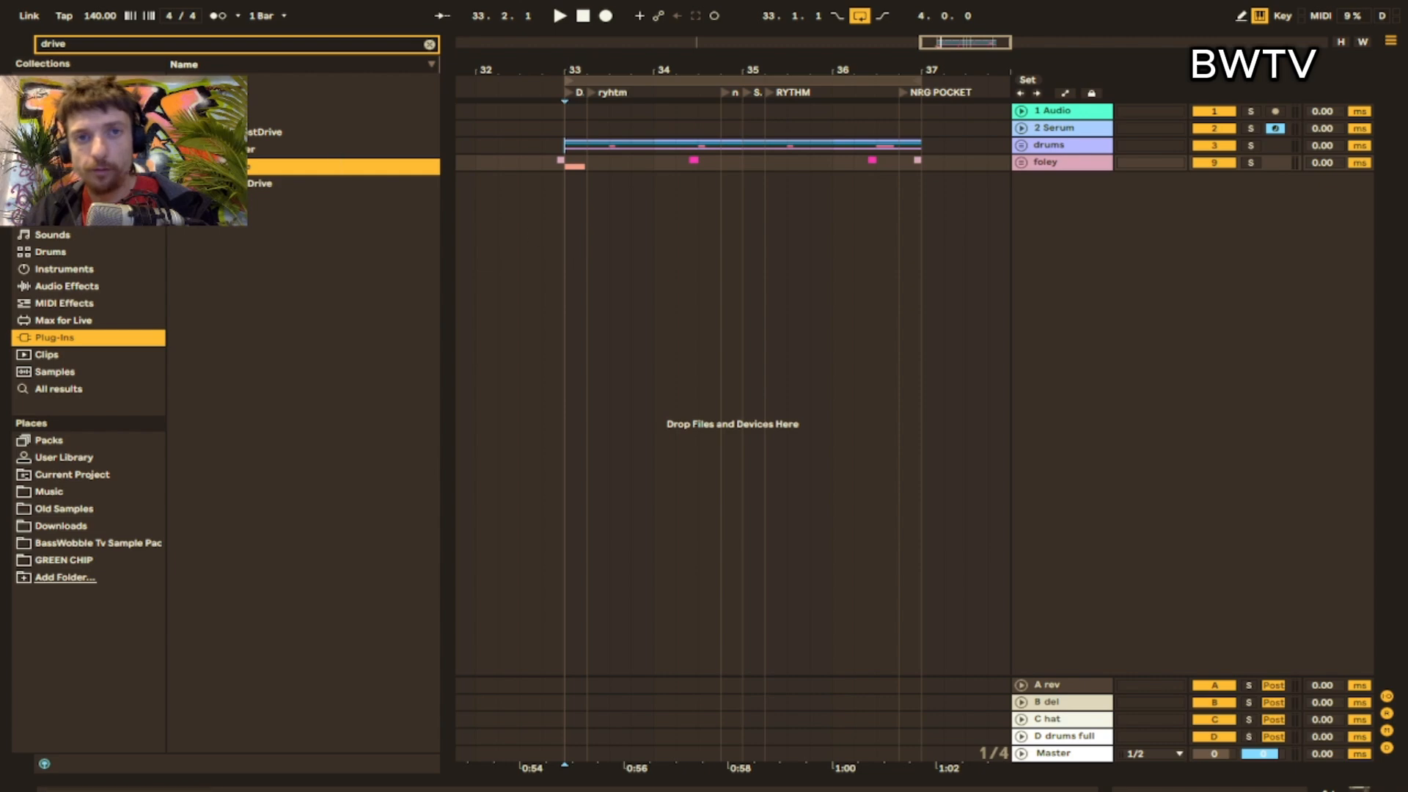
- Search the plug-ins for "ser" and create a two-bar MIDI clip from bar 31 to 33 on the Serum track
{"action": "key", "text": "ctrl+f"}
{"action": "type", "text": "ser"}
{"action": "left_click", "coordinate": [1020, 129], "text": "alt"}
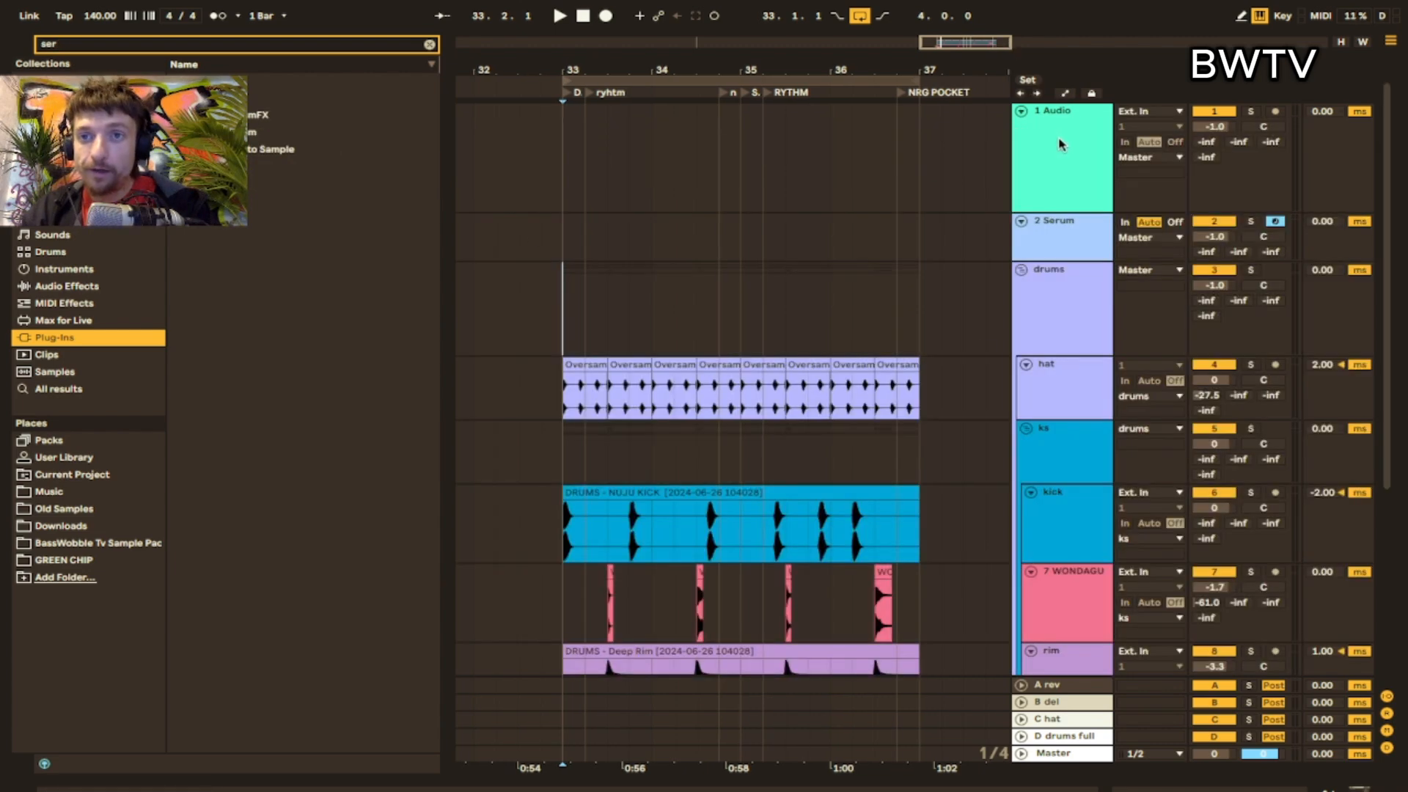
{"action": "double_click", "coordinate": [1042, 255]}
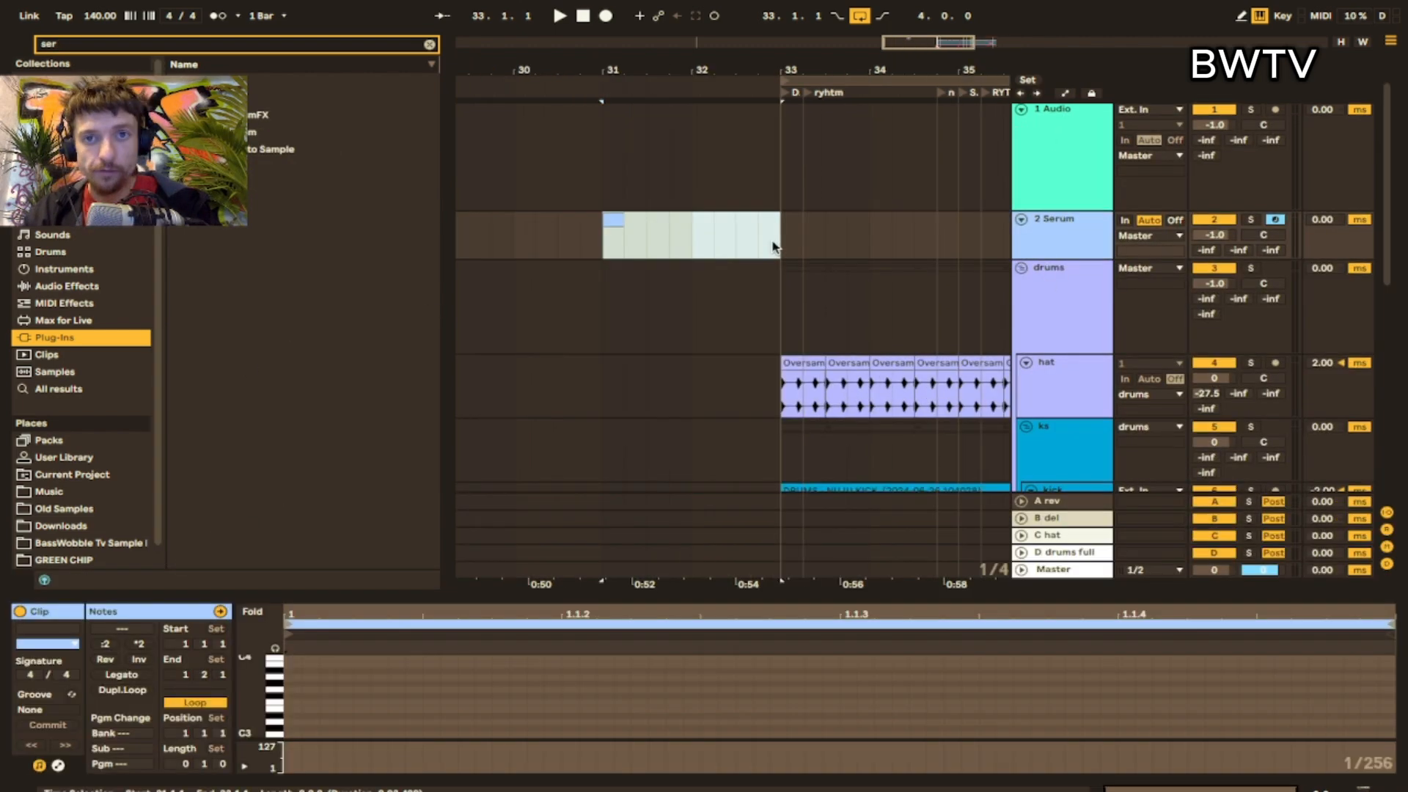
{"action": "key", "text": "ctrl+j"}
- Add a G#3 note to the Serum clip and stretch it across the full two bars
{"action": "double_click", "coordinate": [292, 685]}
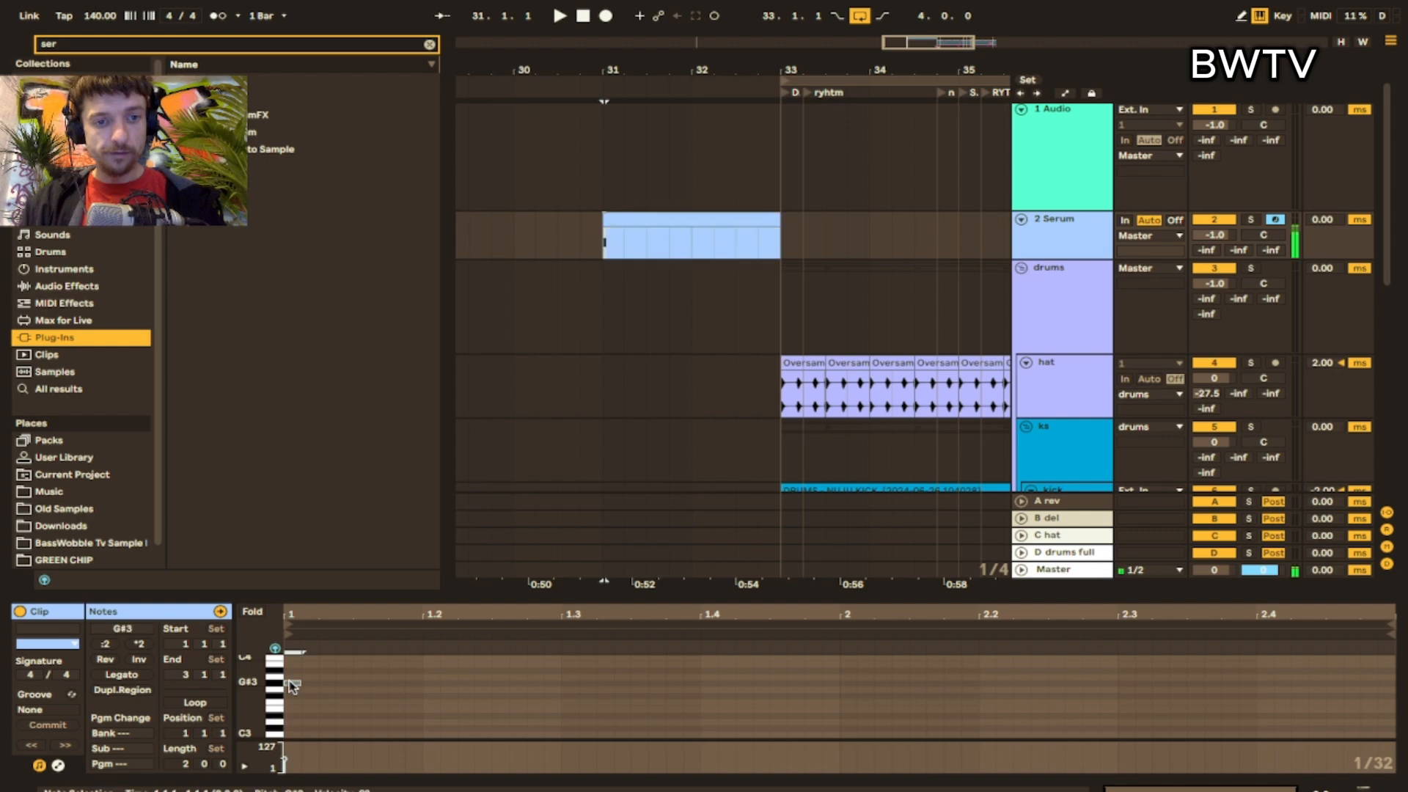
{"action": "left_click", "coordinate": [297, 684]}
{"action": "left_click_drag", "start_coordinate": [297, 683], "coordinate": [1395, 657]}
- Open Serum and shape LFO 1 into a curved upward ramp with a 2 bar rate in envelope mode
{"action": "key", "text": "shift+Tab"}
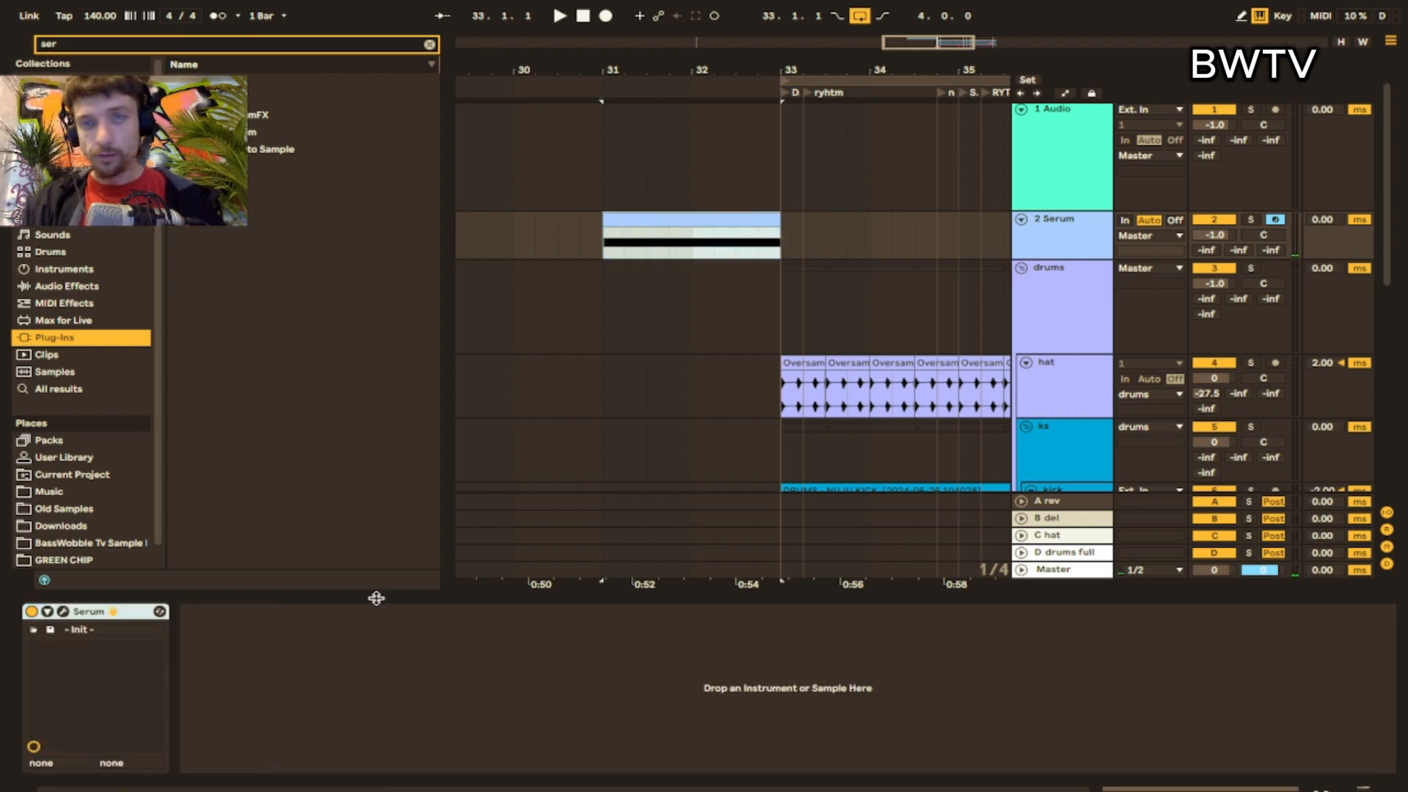
{"action": "left_click", "coordinate": [62, 612]}
{"action": "key", "text": "space"}
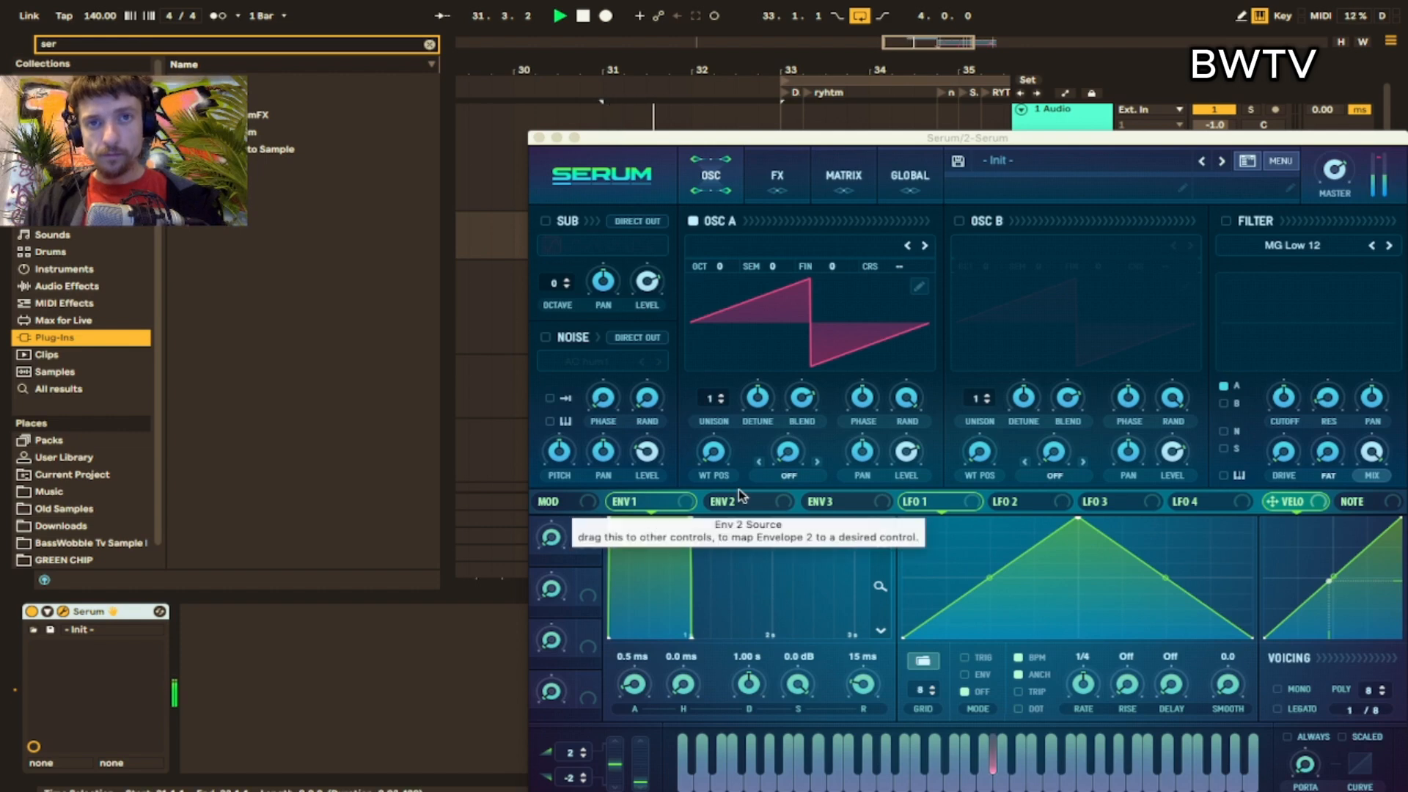
{"action": "key", "text": "space"}
{"action": "left_click", "coordinate": [1091, 706]}
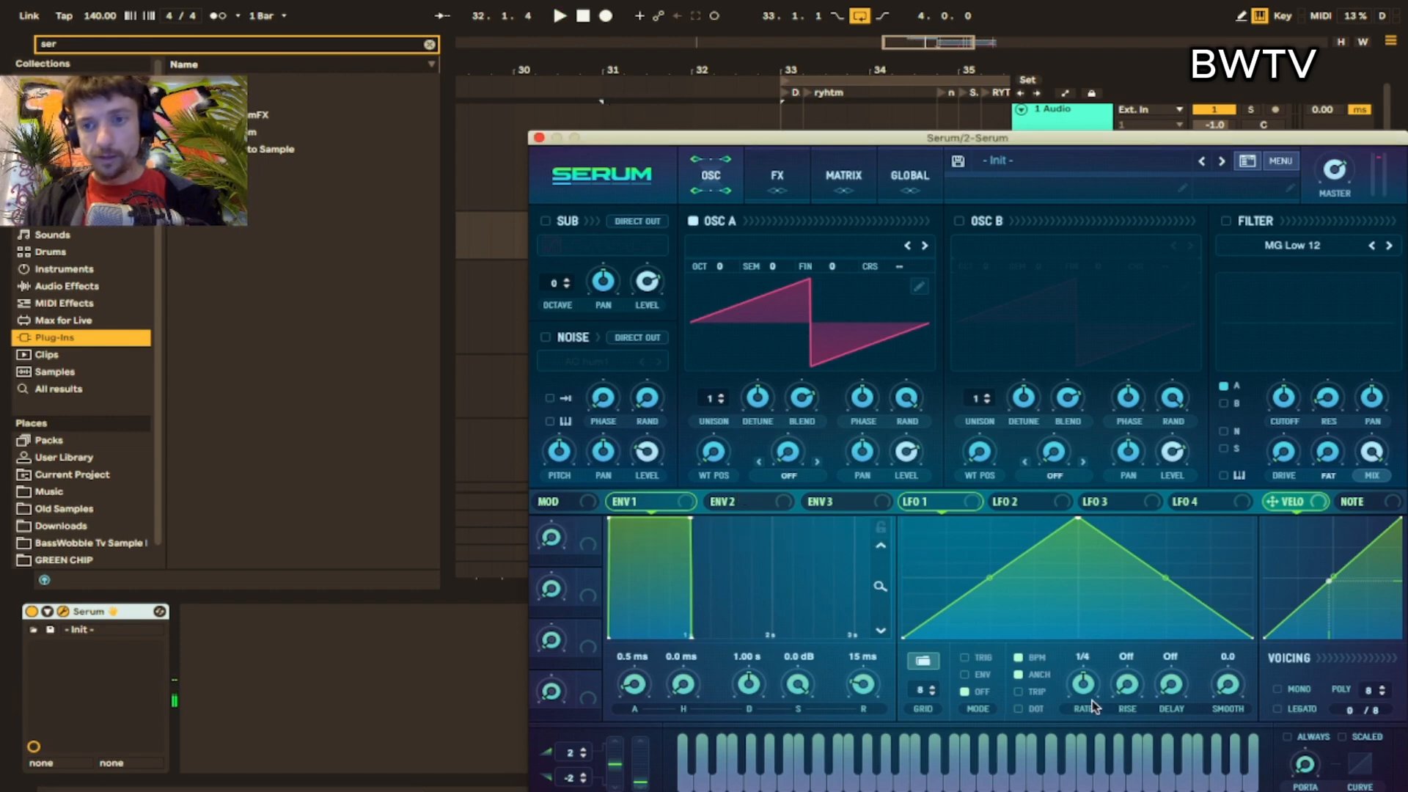
{"action": "left_click_drag", "start_coordinate": [1084, 711], "coordinate": [1084, 724]}
{"action": "left_click_drag", "start_coordinate": [1077, 518], "coordinate": [1254, 518]}
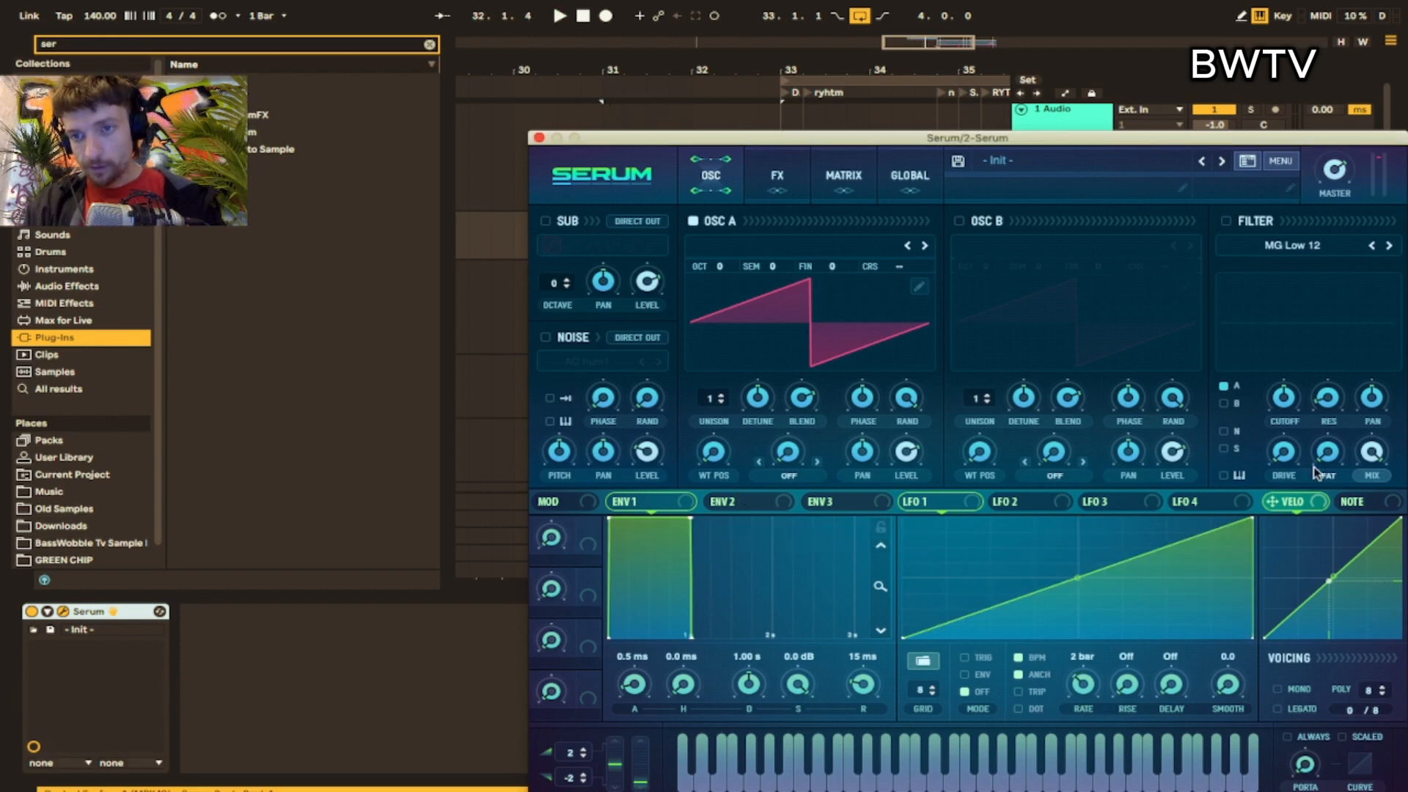
{"action": "left_click_drag", "start_coordinate": [1074, 580], "coordinate": [1073, 584]}
{"action": "left_click", "coordinate": [981, 675]}
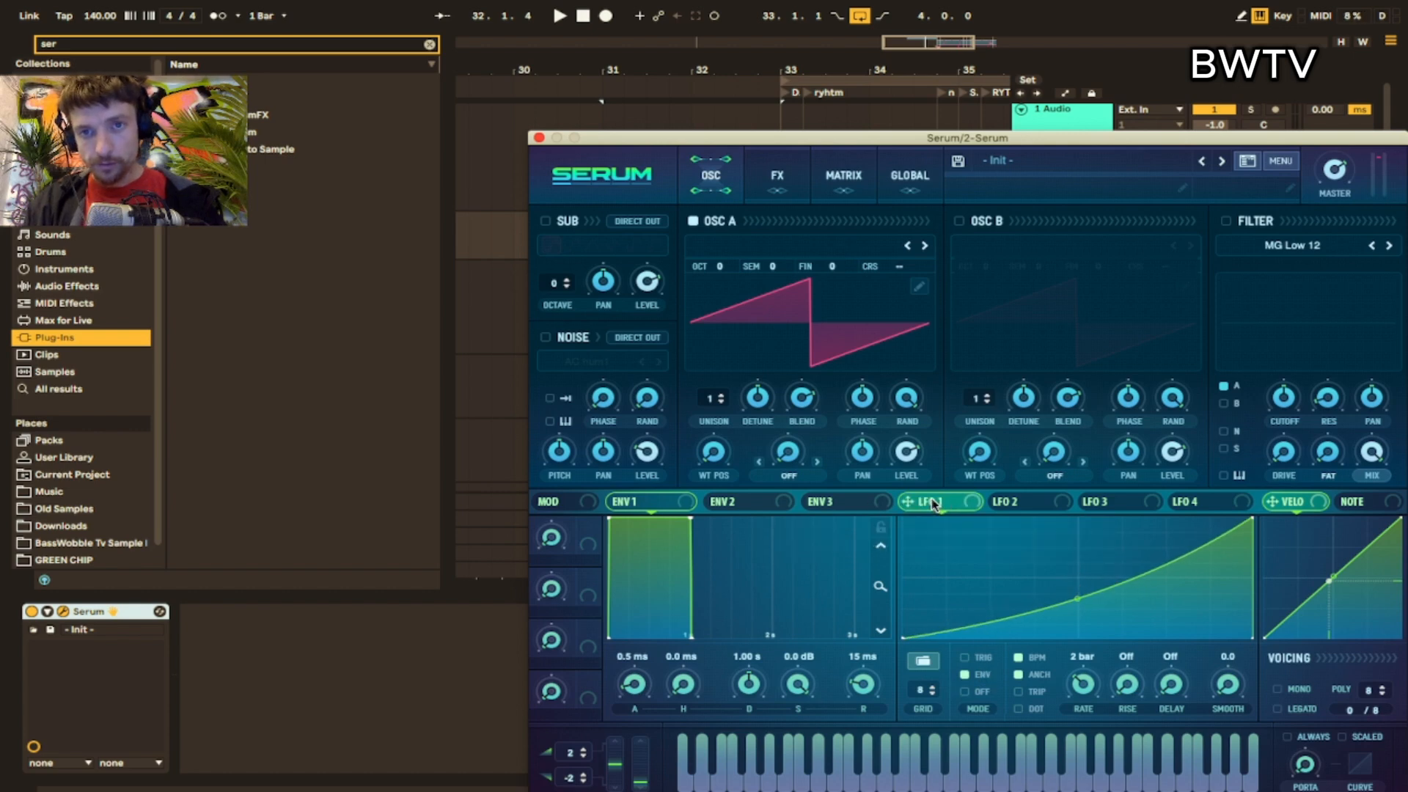
- Assign LFO 1 to oscillator A's coarse pitch and set its unison to 7 voices with adjusted detune
{"action": "left_click_drag", "start_coordinate": [899, 317], "coordinate": [901, 244]}
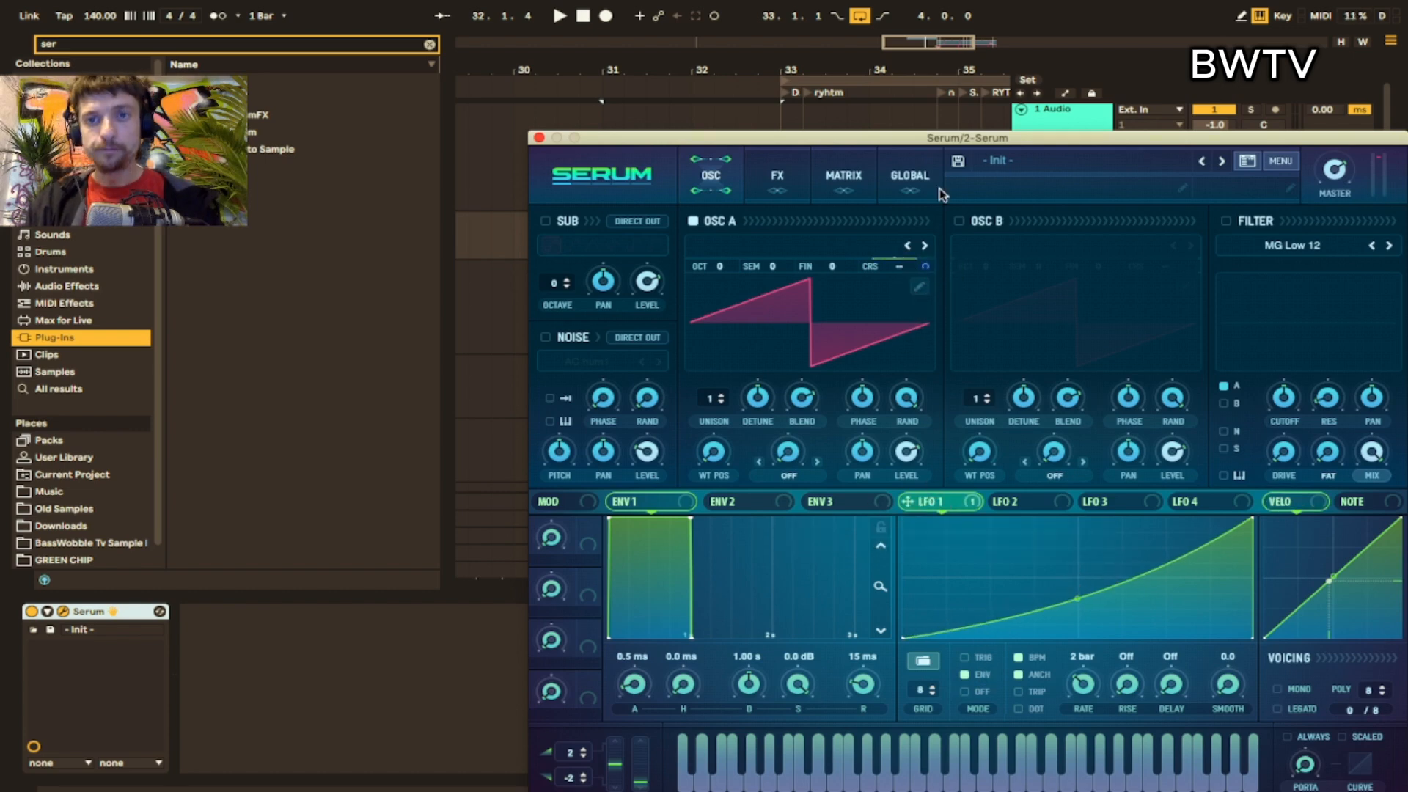
{"action": "key", "text": "space"}
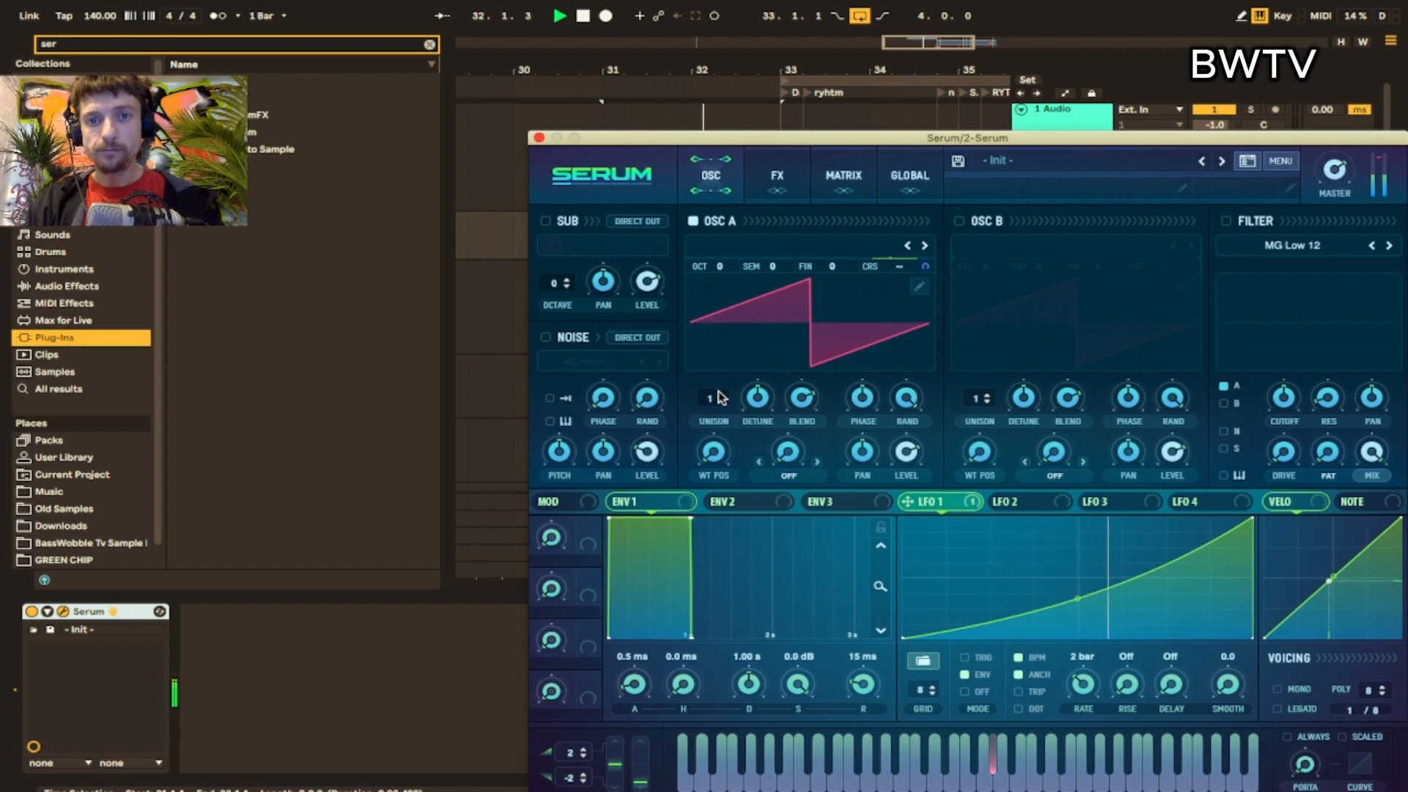
{"action": "left_click_drag", "start_coordinate": [718, 393], "coordinate": [772, 443]}
{"action": "key", "text": "space"}
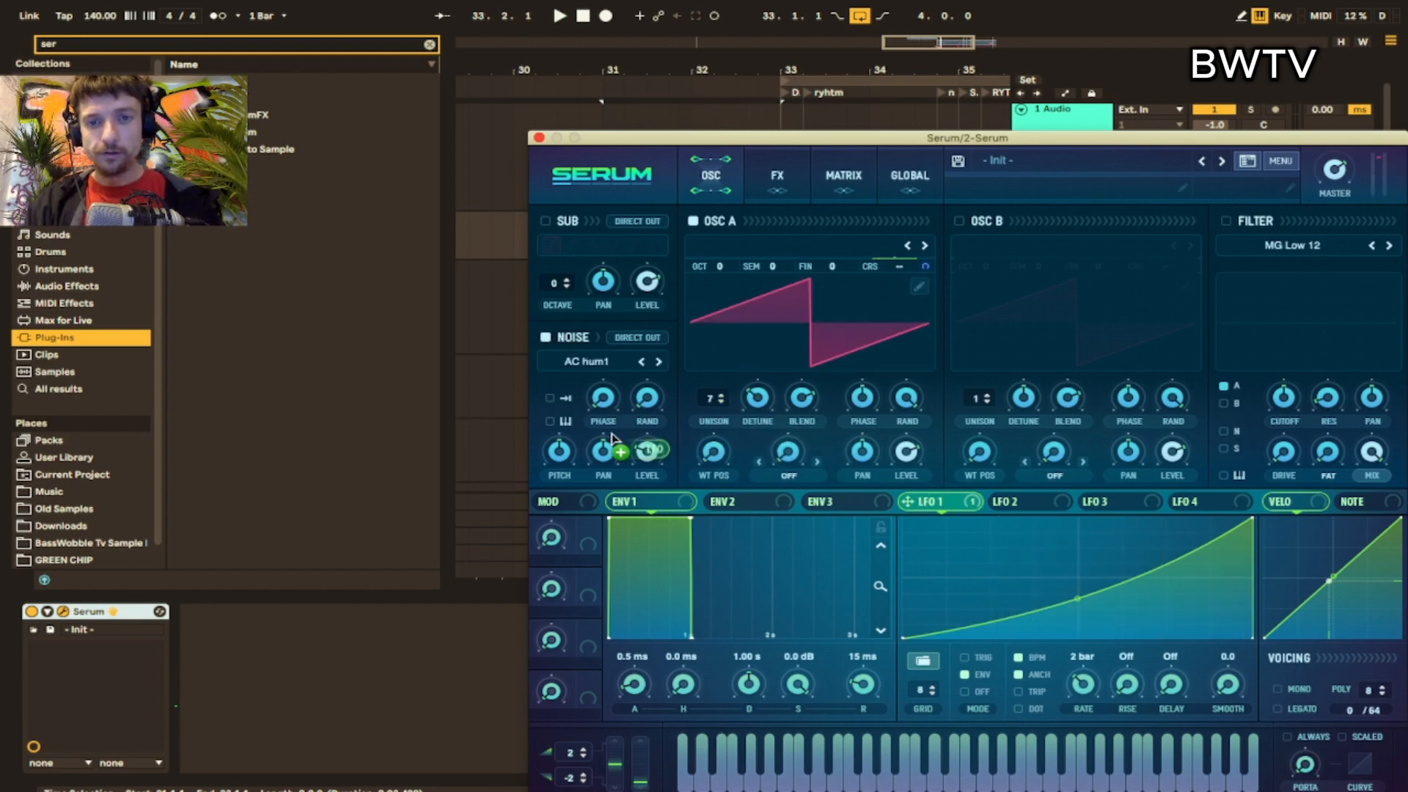
- Assign LFO 1 to the noise oscillator's pitch and use the AC hum2 noise sample
{"action": "left_click_drag", "start_coordinate": [613, 437], "coordinate": [559, 451]}
{"action": "key", "text": "space"}
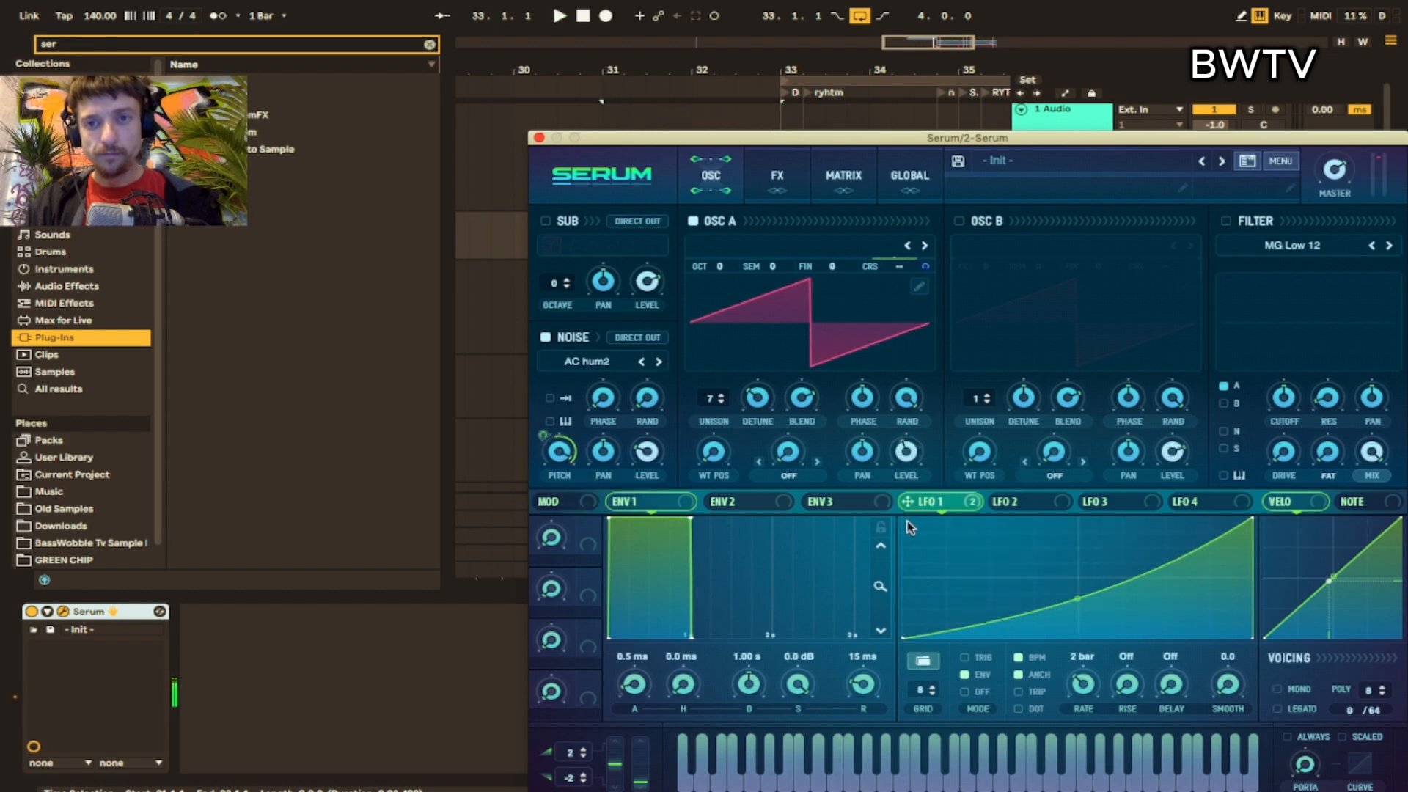
- Audition the riser and change the noise oscillator's sample to Air Can 1
{"action": "key", "text": "space"}
{"action": "mouse_move", "coordinate": [905, 475]}
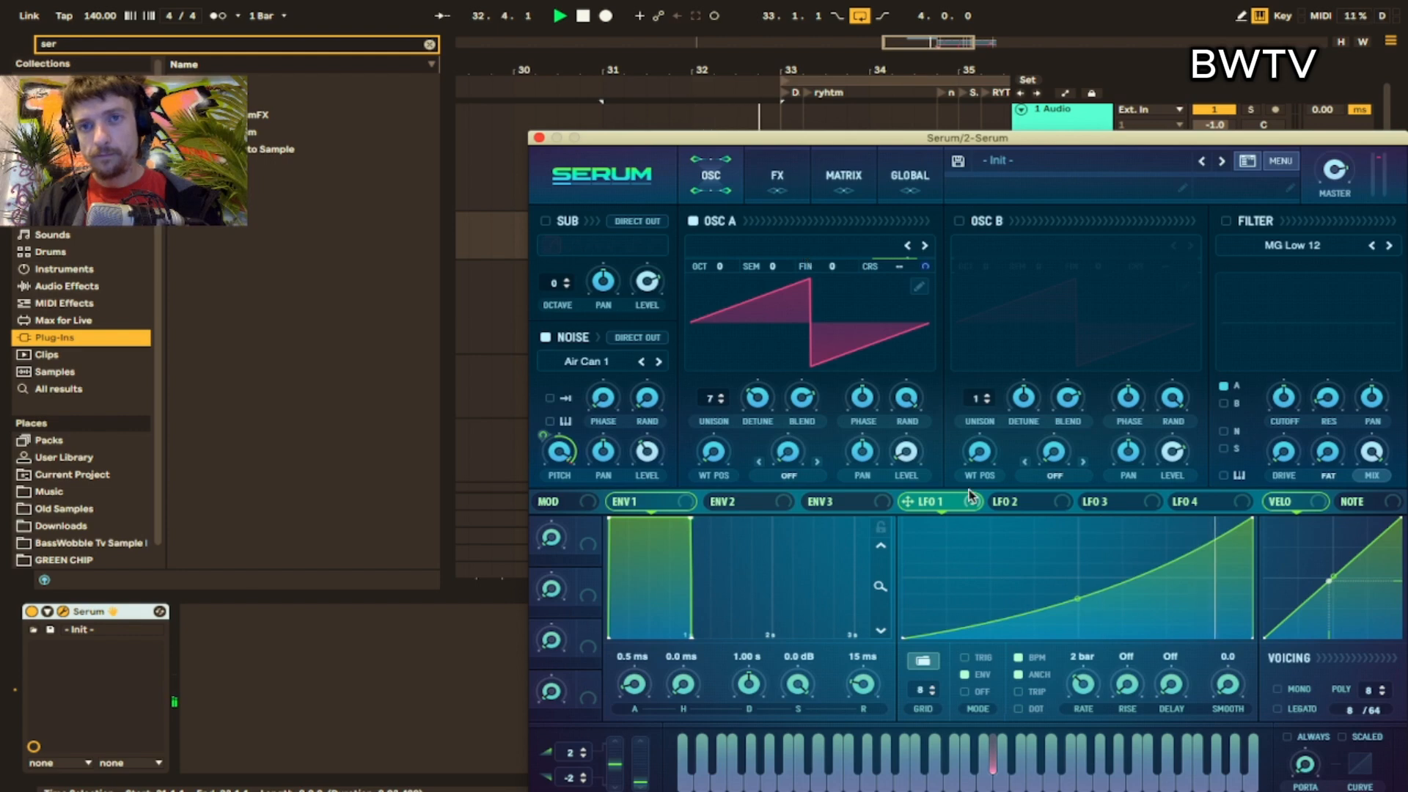
- Enable Serum's equalizer and filter effects and set the filter type to Dist.Comb 2 LP
{"action": "left_click", "coordinate": [779, 167]}
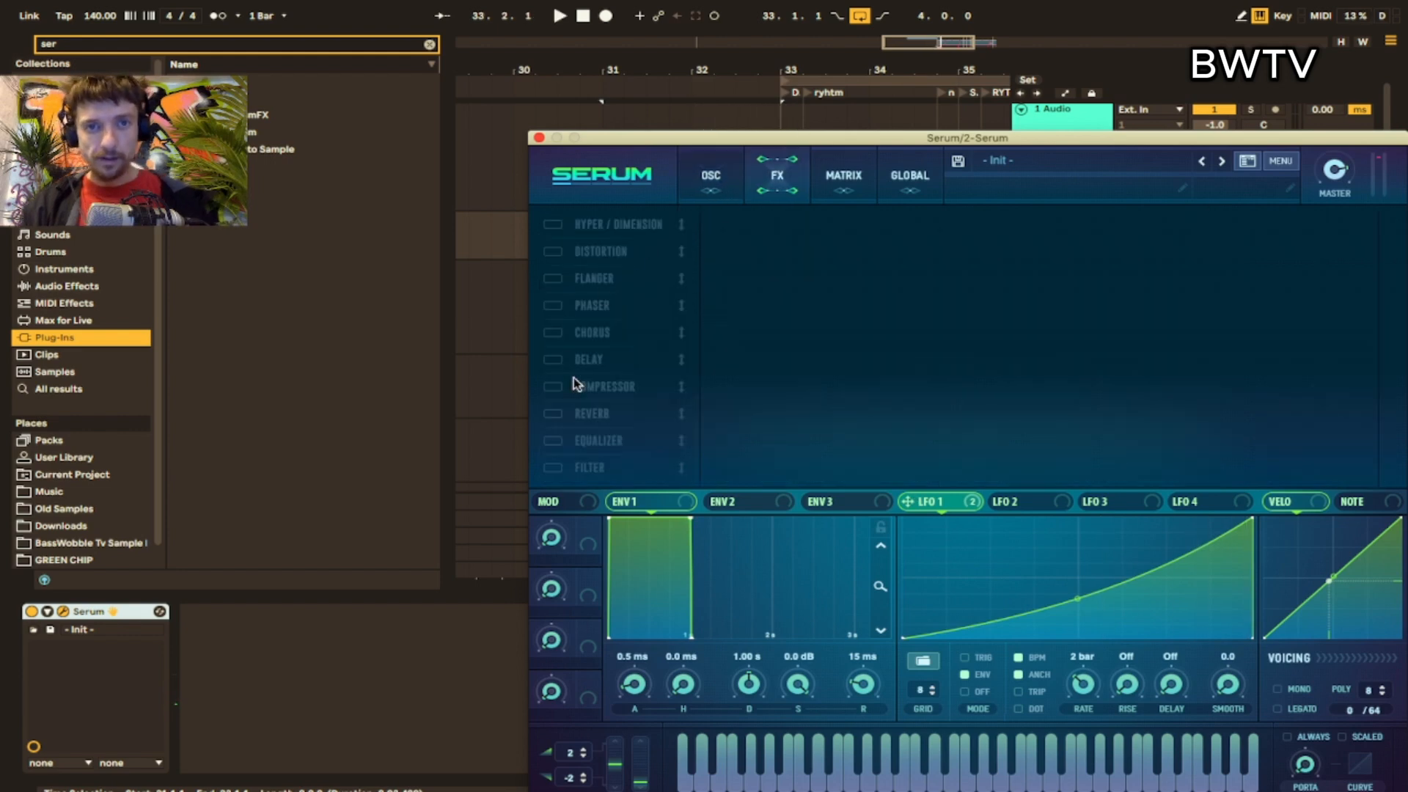
{"action": "left_click", "coordinate": [552, 440]}
{"action": "left_click", "coordinate": [552, 467]}
{"action": "left_click", "coordinate": [859, 311]}
{"action": "mouse_move", "coordinate": [851, 380]}
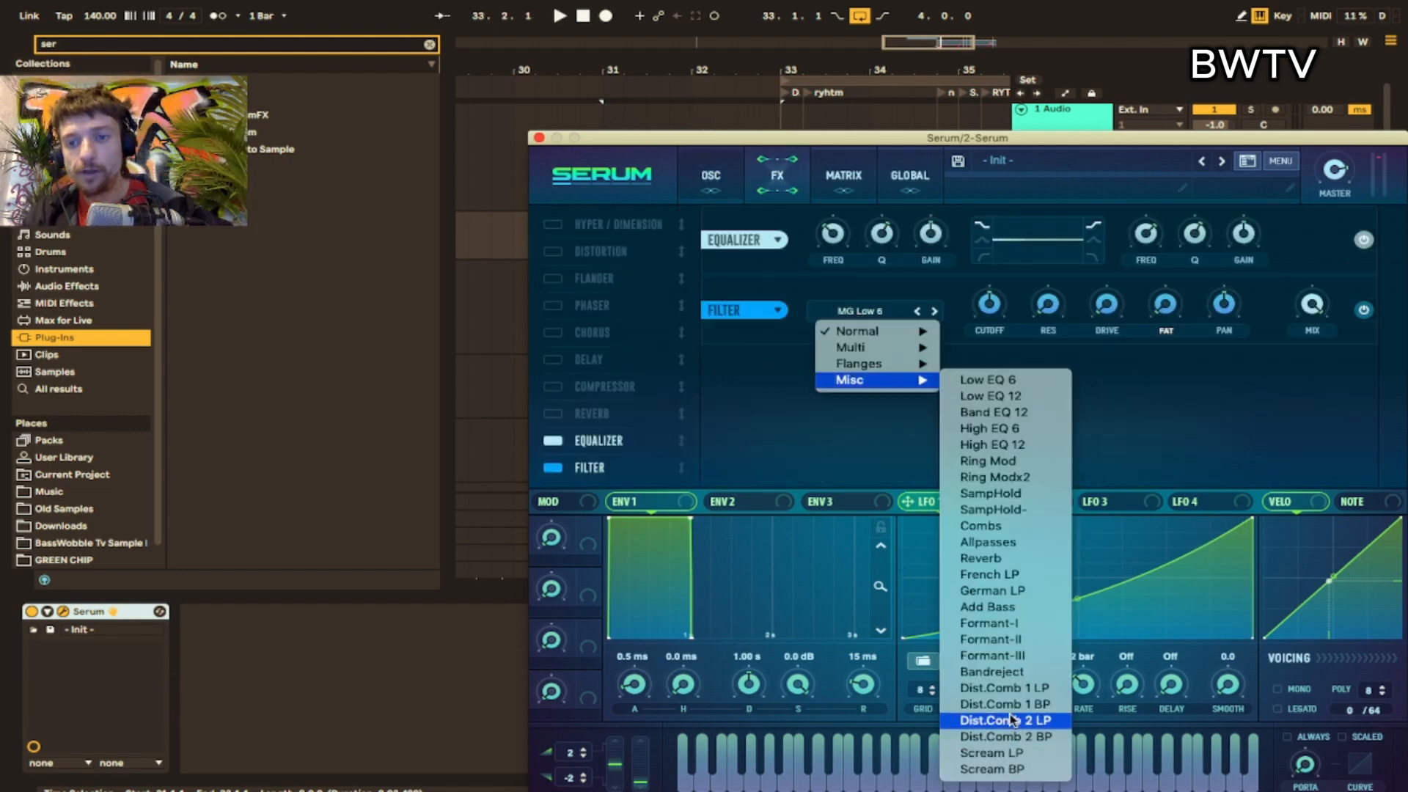
{"action": "left_click", "coordinate": [1013, 720]}
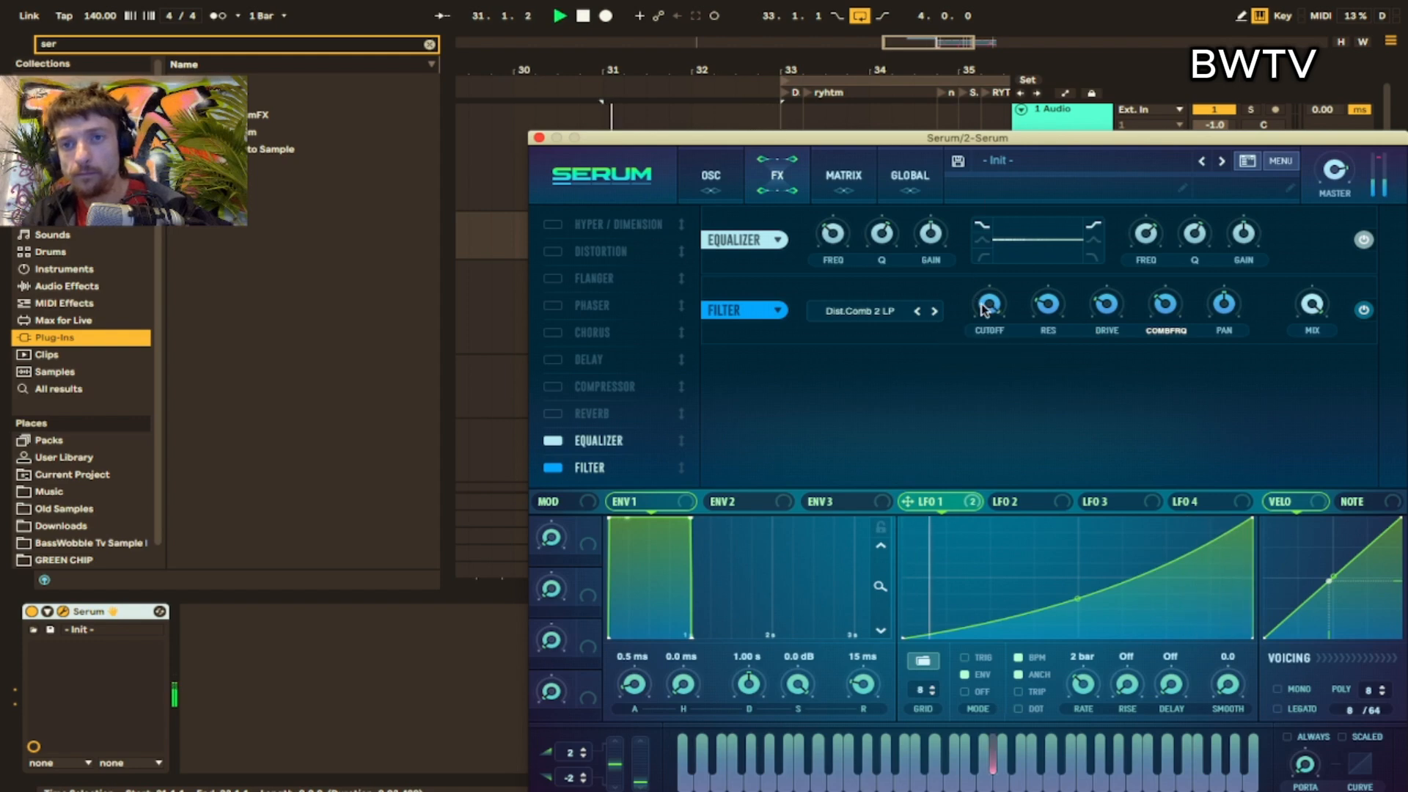
- Assign LFO 1 to the effects filter's cutoff and play the riser
{"action": "key", "text": "space"}
{"action": "left_click_drag", "start_coordinate": [959, 506], "coordinate": [989, 302]}
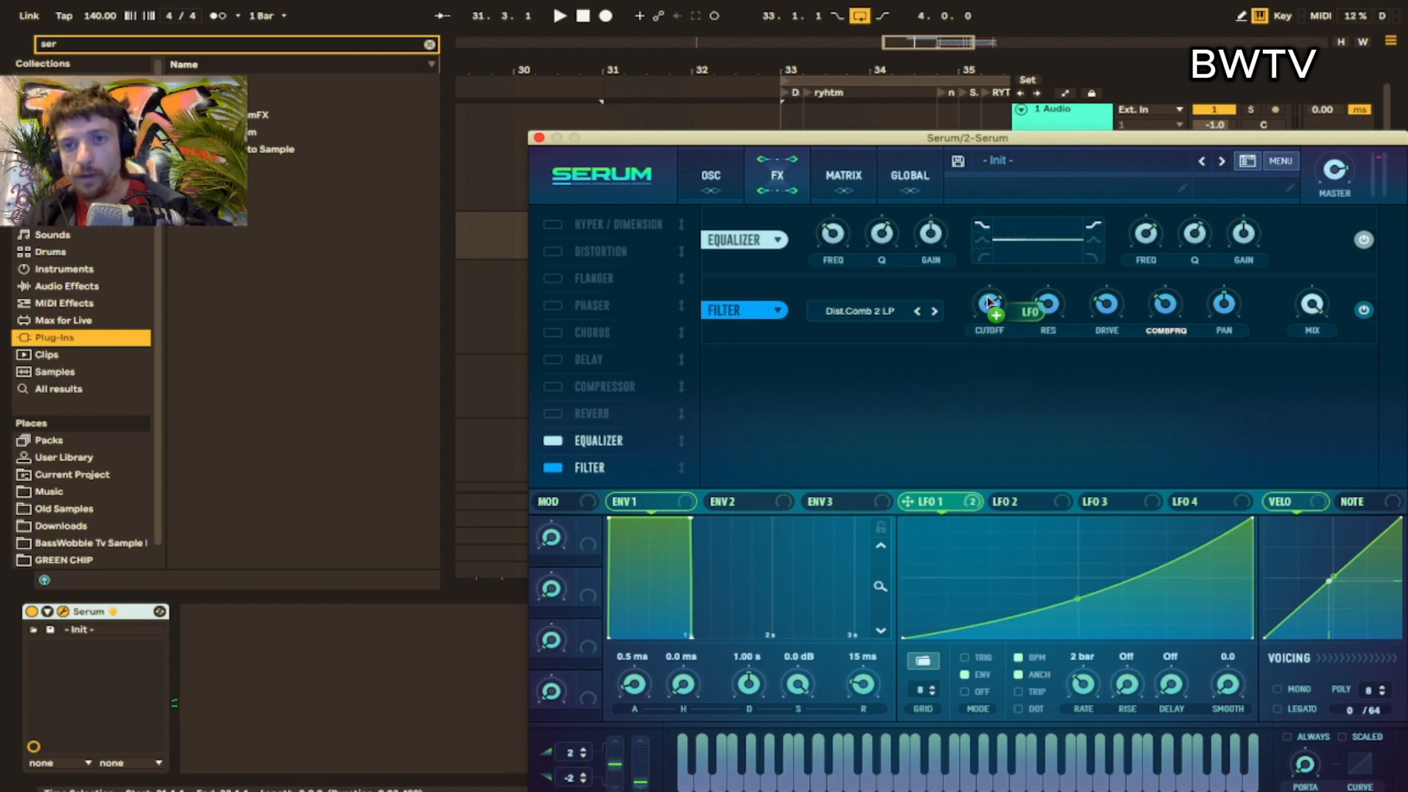
{"action": "key", "text": "space"}
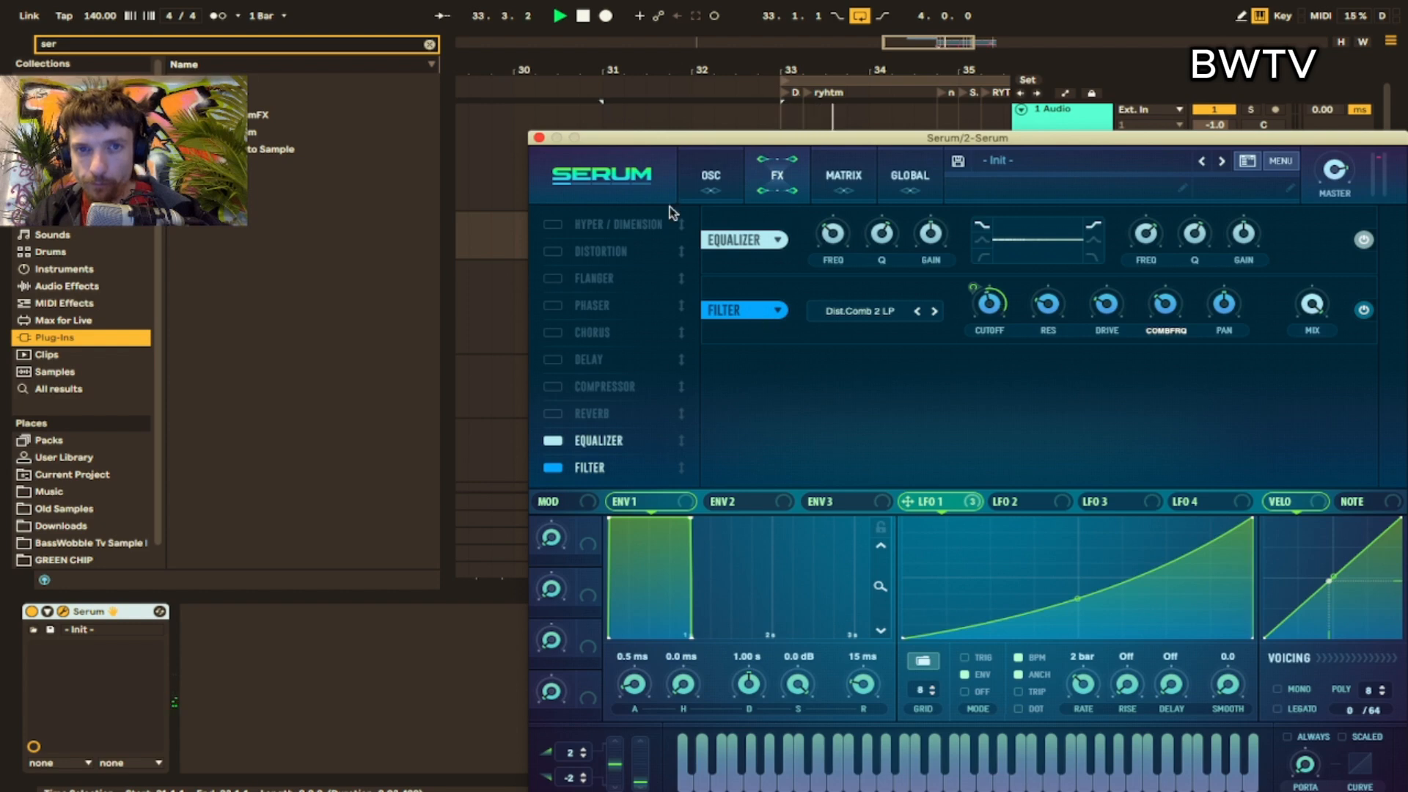
- Save the Serum preset as "riser 1", close the plug-in window and play the riser clip
{"action": "left_click", "coordinate": [956, 161]}
{"action": "type", "text": "riser 1"}
{"action": "key", "text": "Return"}
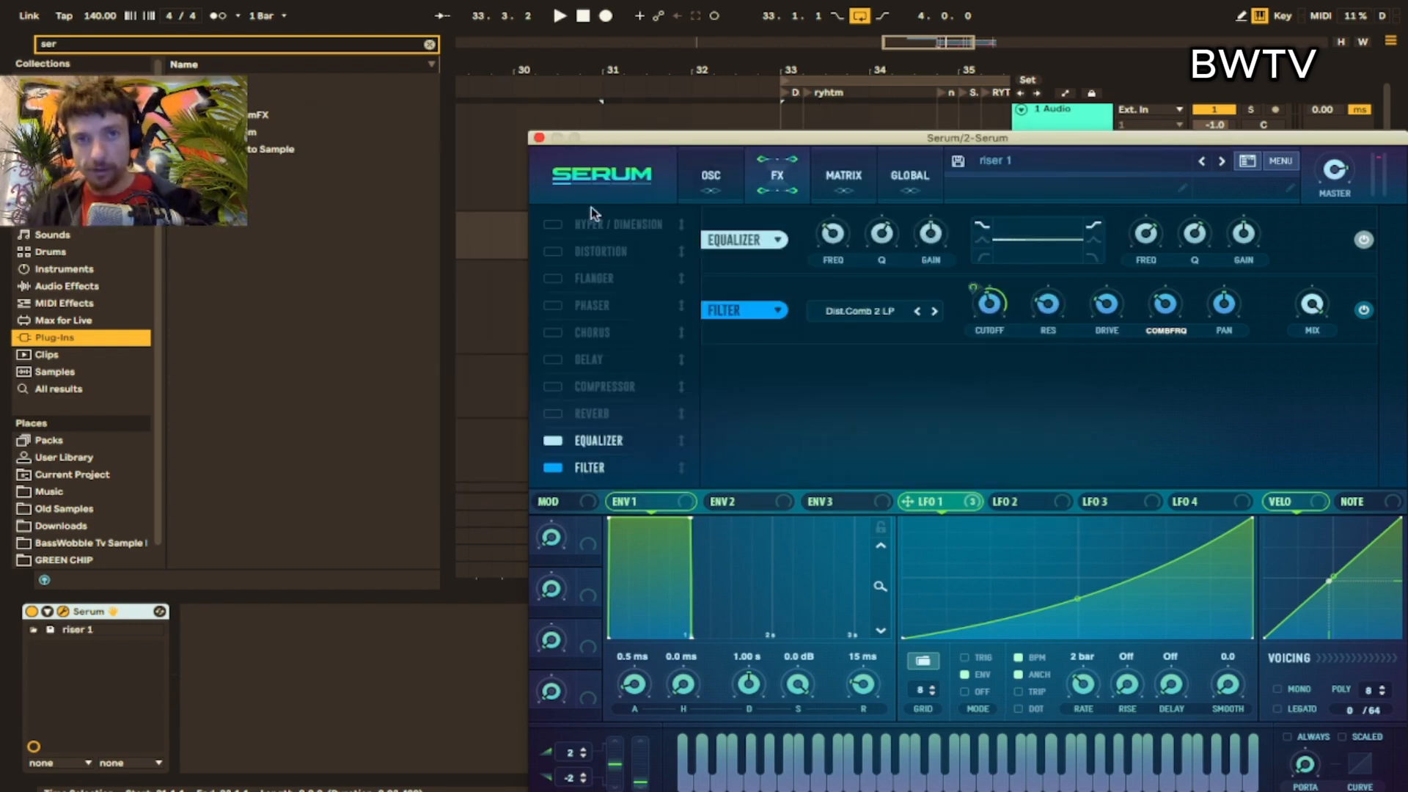
{"action": "left_click", "coordinate": [539, 138]}
{"action": "key", "text": "space"}
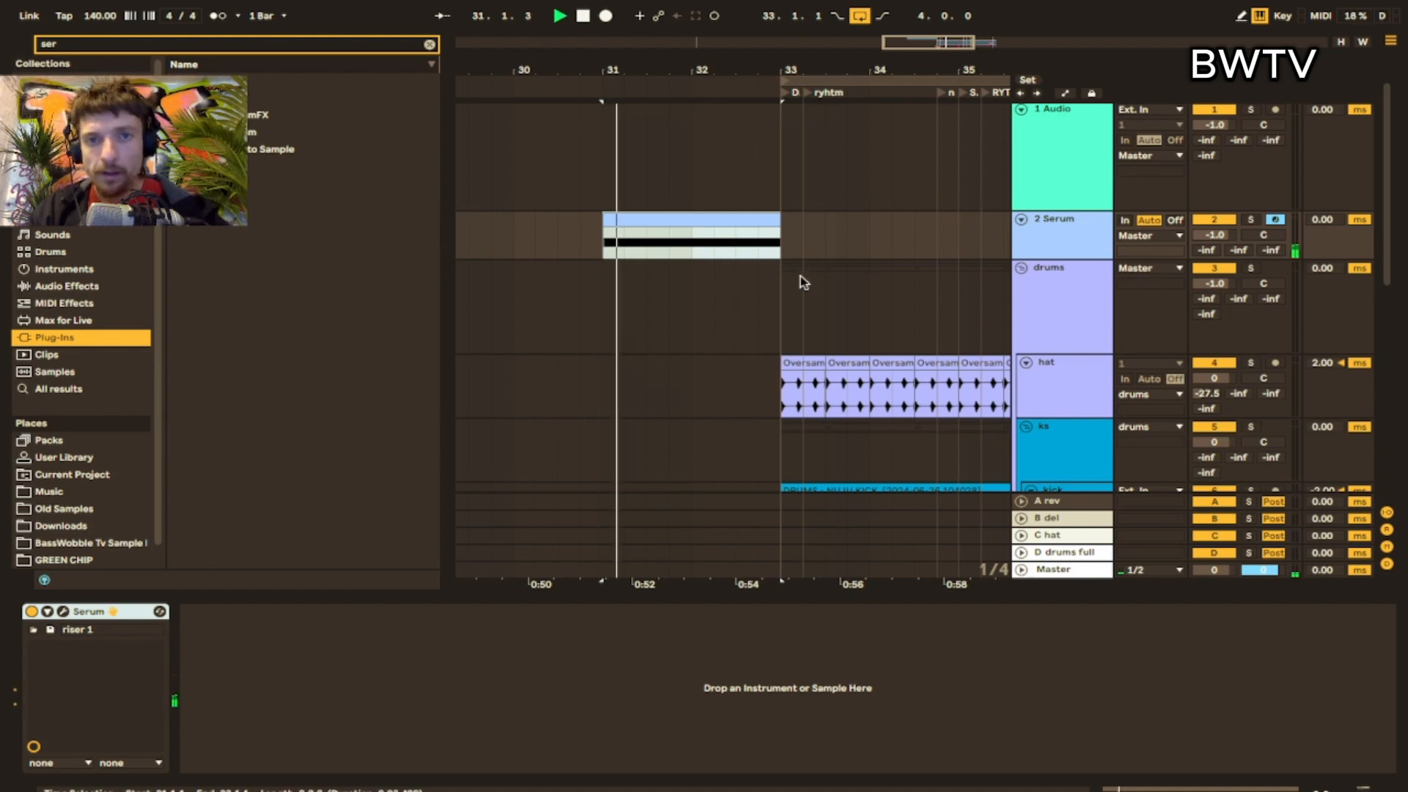
- Freeze the Serum track and flatten it to audio
{"action": "right_click", "coordinate": [1020, 235]}
{"action": "left_click", "coordinate": [1076, 347]}
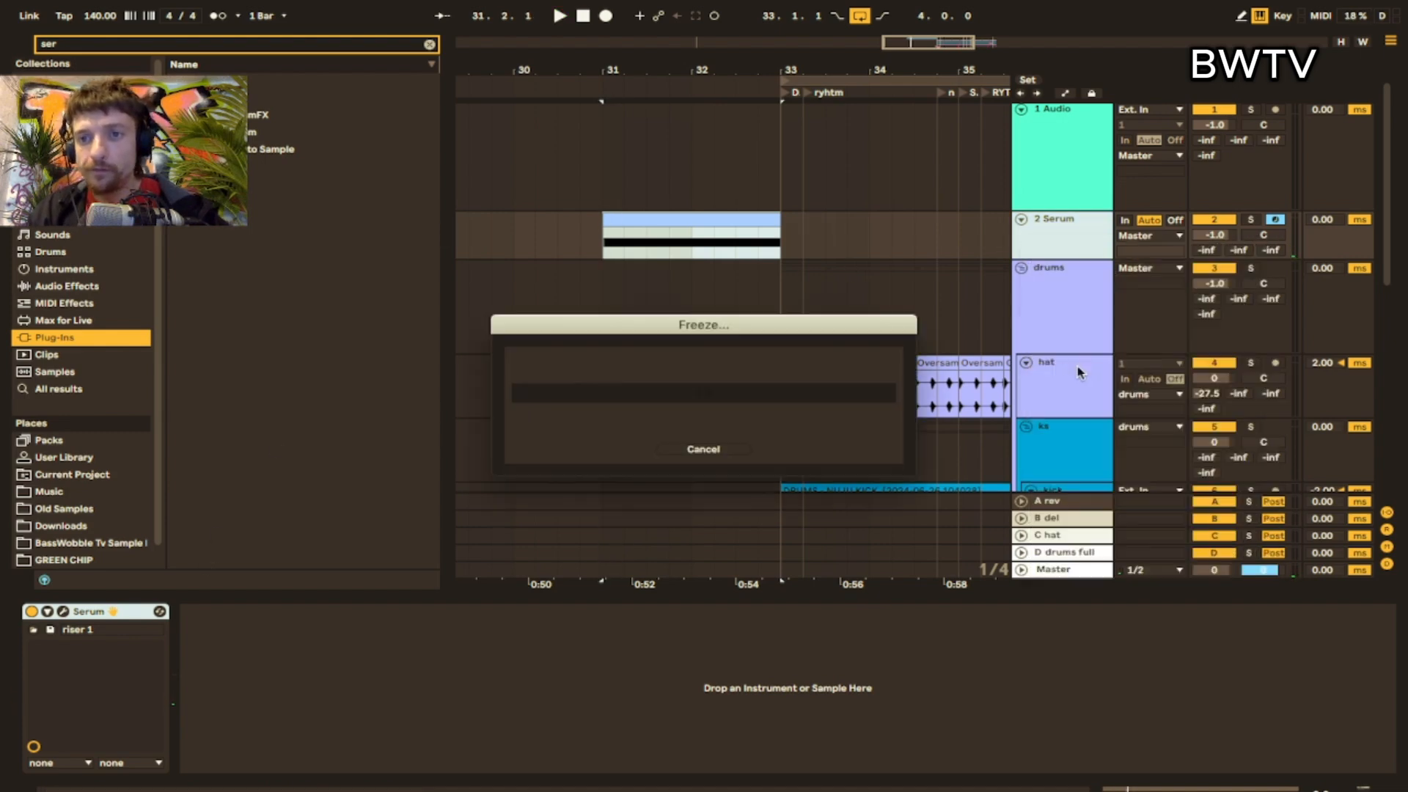
{"action": "right_click", "coordinate": [1044, 242]}
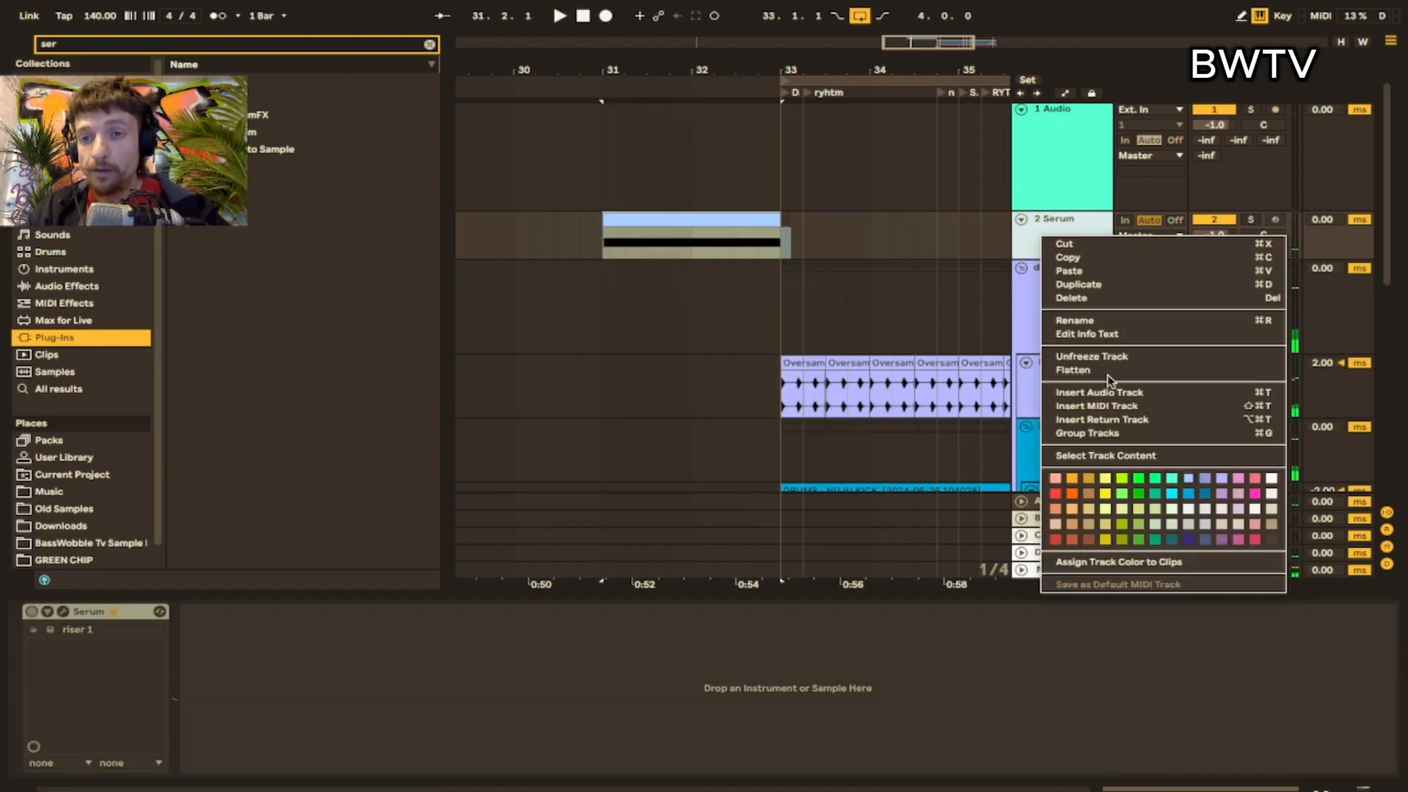
{"action": "left_click", "coordinate": [1107, 371]}
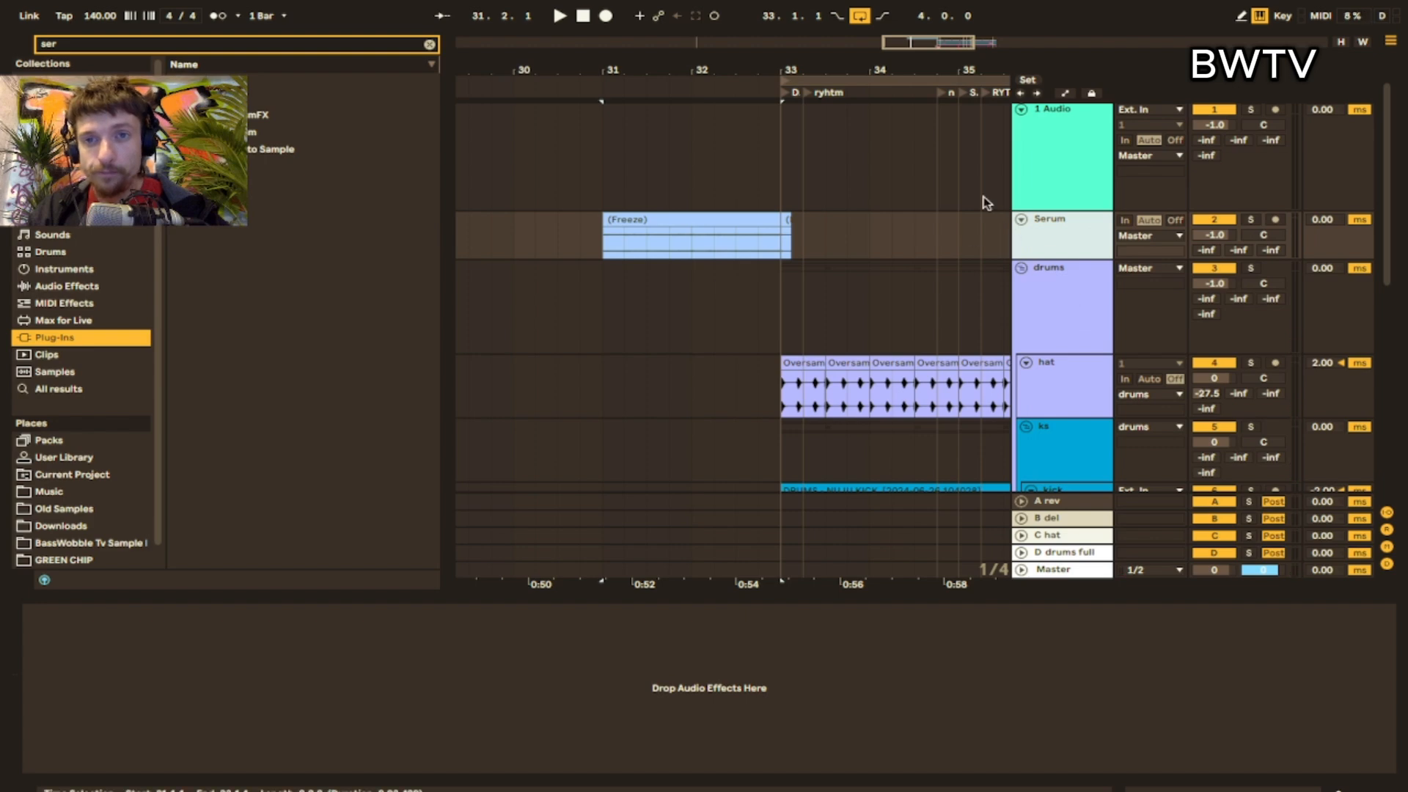
- Add a curved fade-in across the flattened riser clip and play it into the drop
{"action": "left_click_drag", "start_coordinate": [761, 66], "coordinate": [752, 499]}
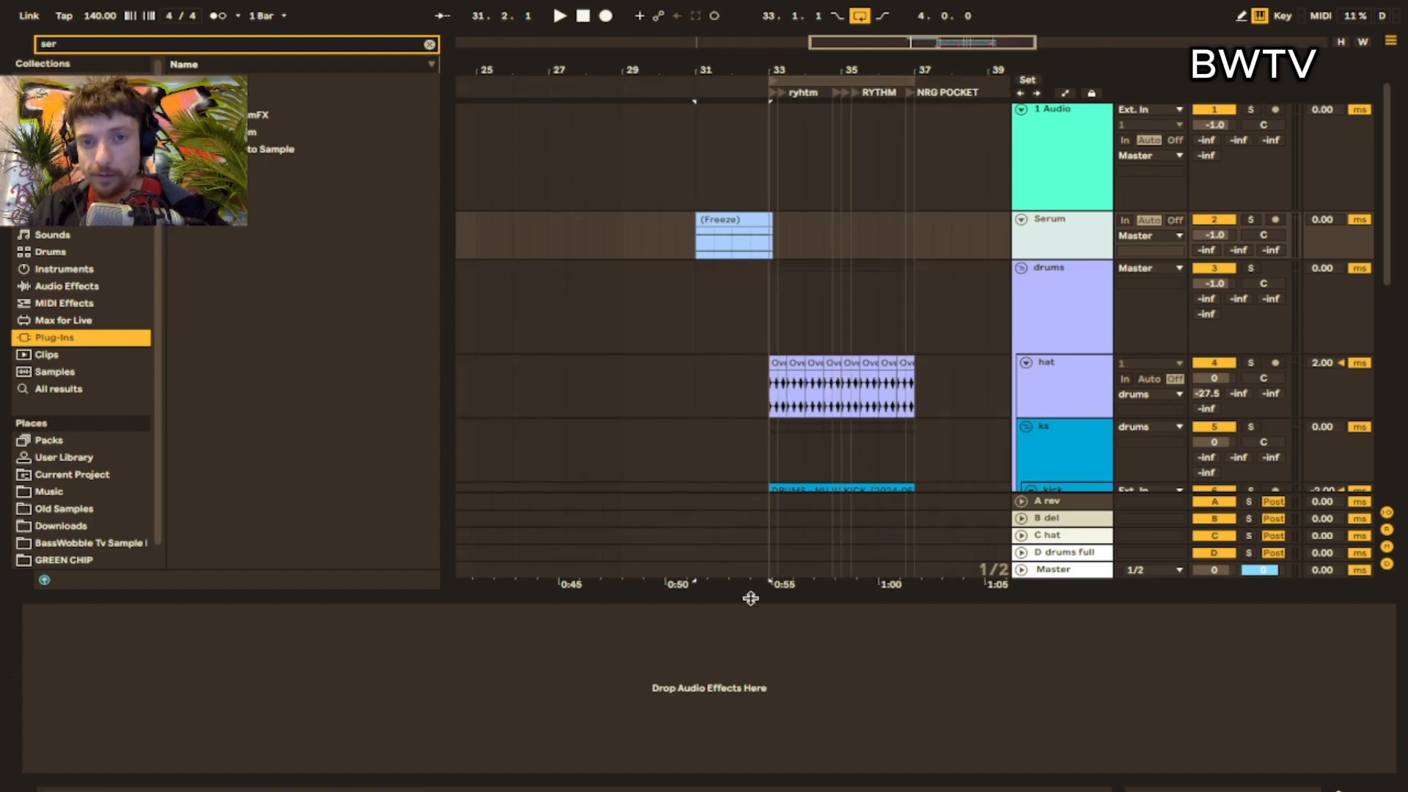
{"action": "left_click_drag", "start_coordinate": [751, 597], "coordinate": [767, 748]}
{"action": "double_click", "coordinate": [718, 224]}
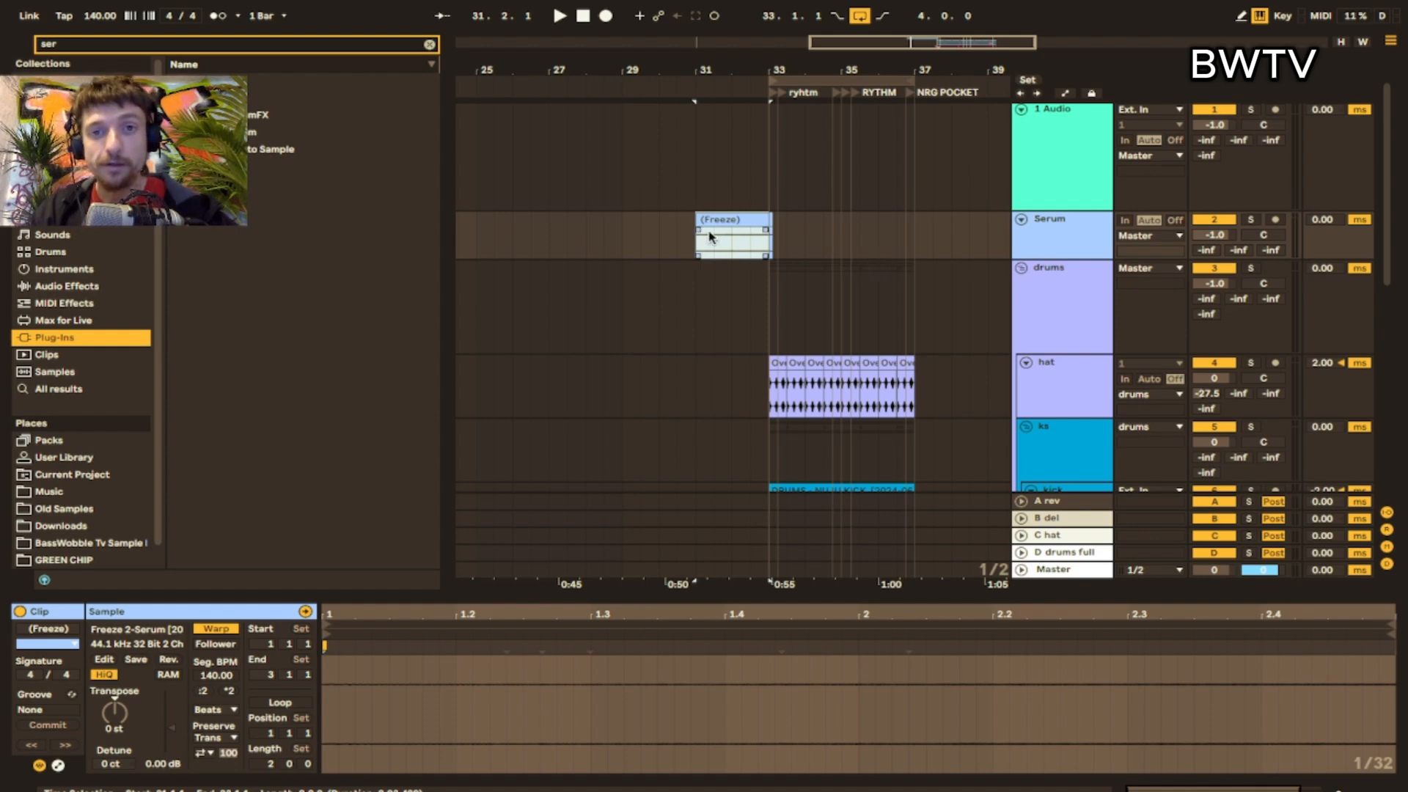
{"action": "key", "text": "space"}
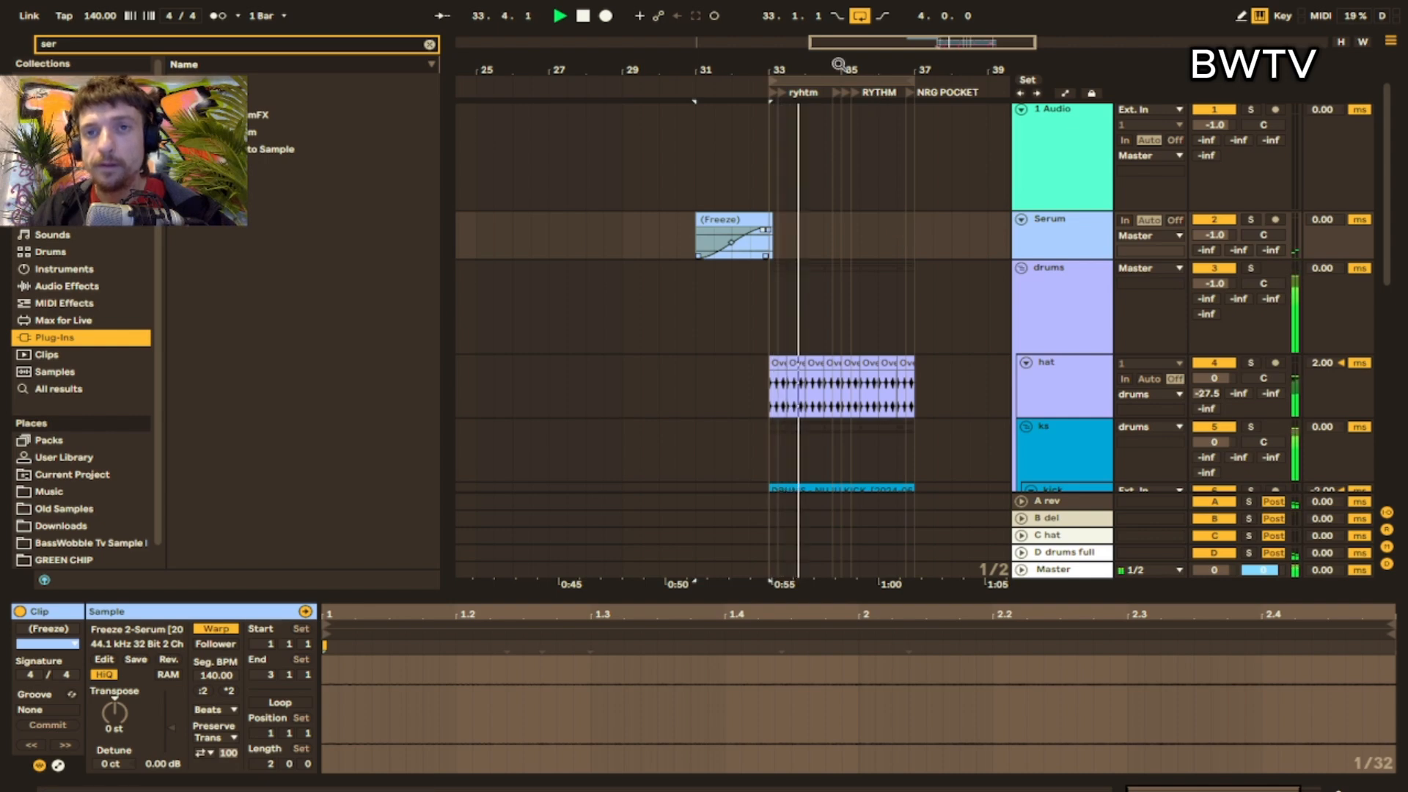
{"action": "left_click_drag", "start_coordinate": [839, 64], "coordinate": [798, 71]}
{"action": "key", "text": "space"}
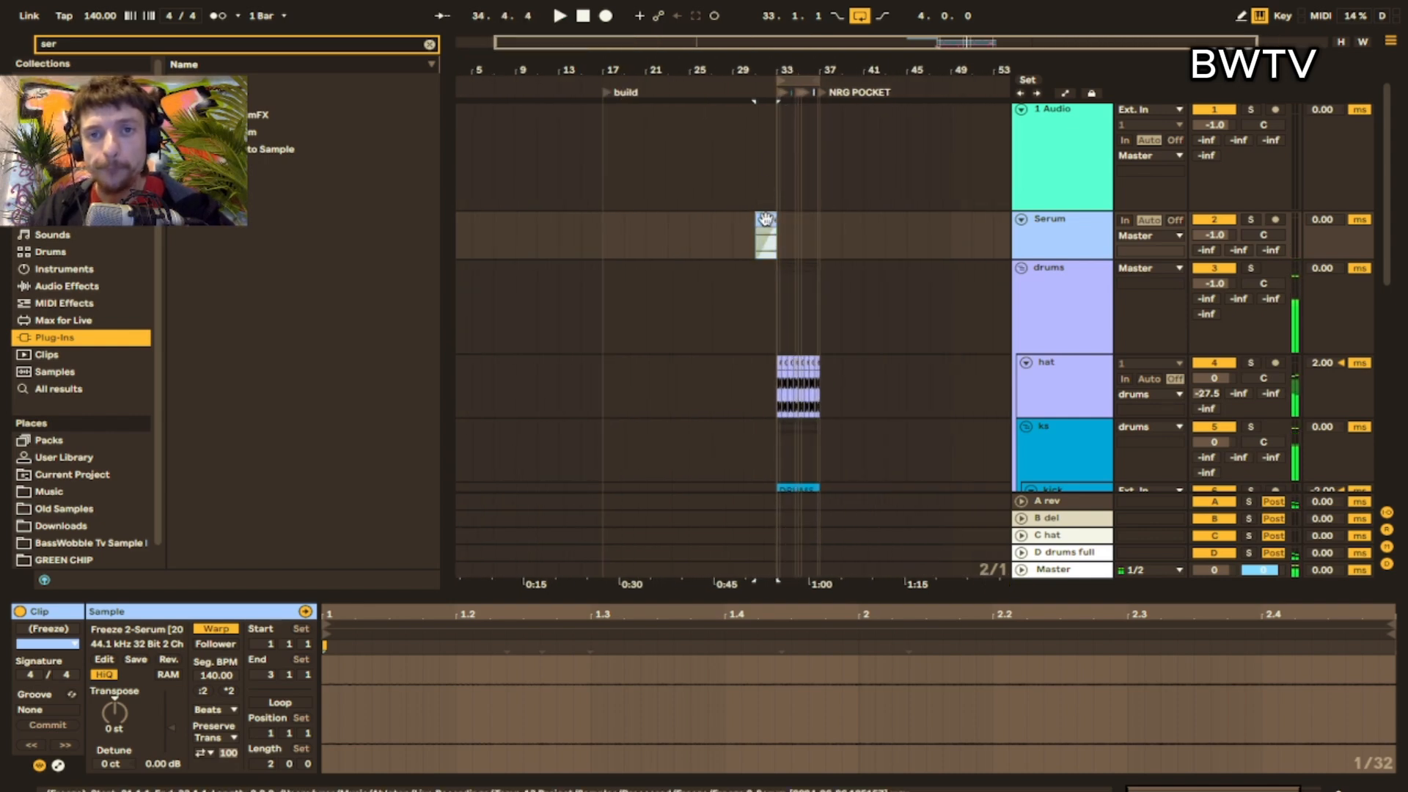
- Duplicate the riser clip to bar 33 and stretch the copy to four bars at 280 segment BPM
{"action": "left_click_drag", "start_coordinate": [767, 220], "coordinate": [792, 217]}
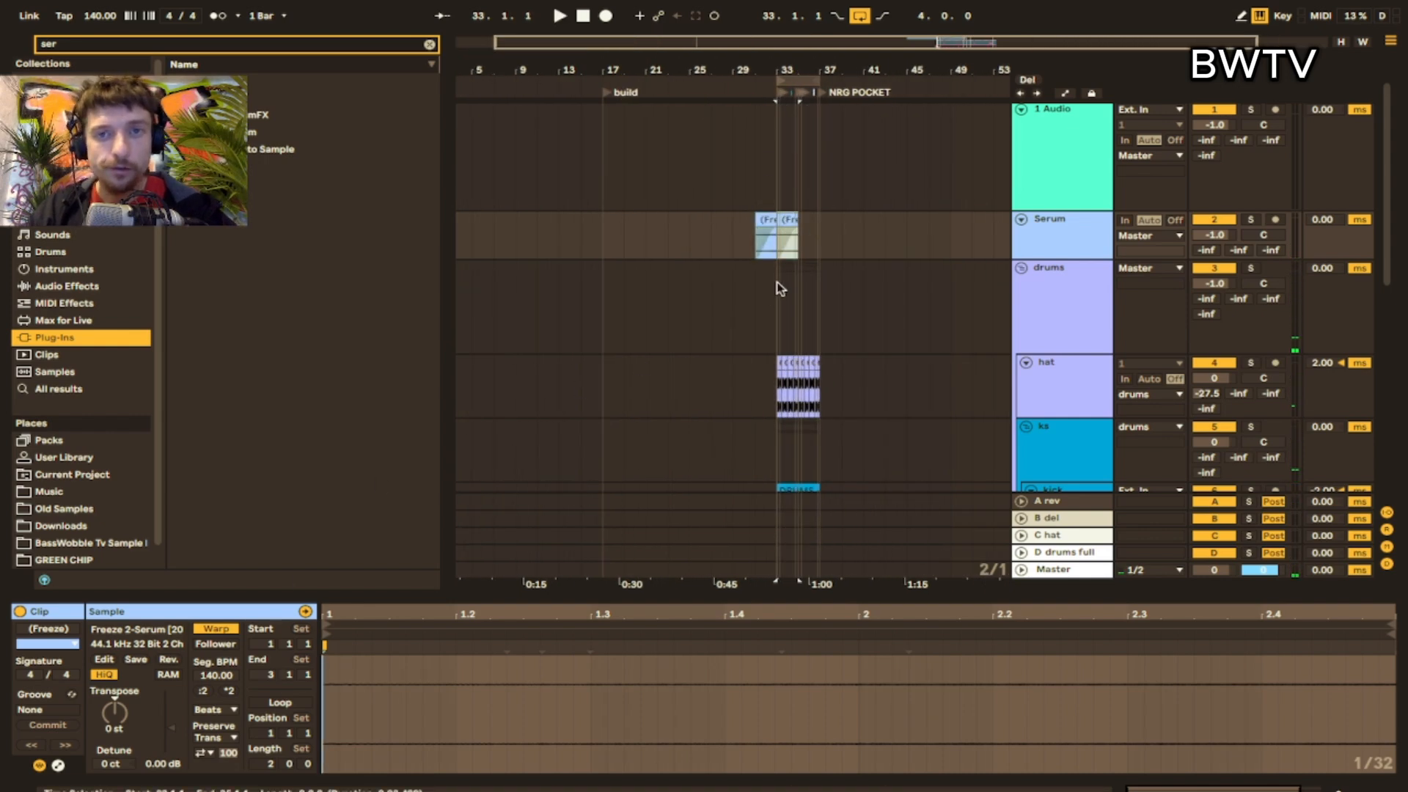
{"action": "left_click", "coordinate": [228, 691]}
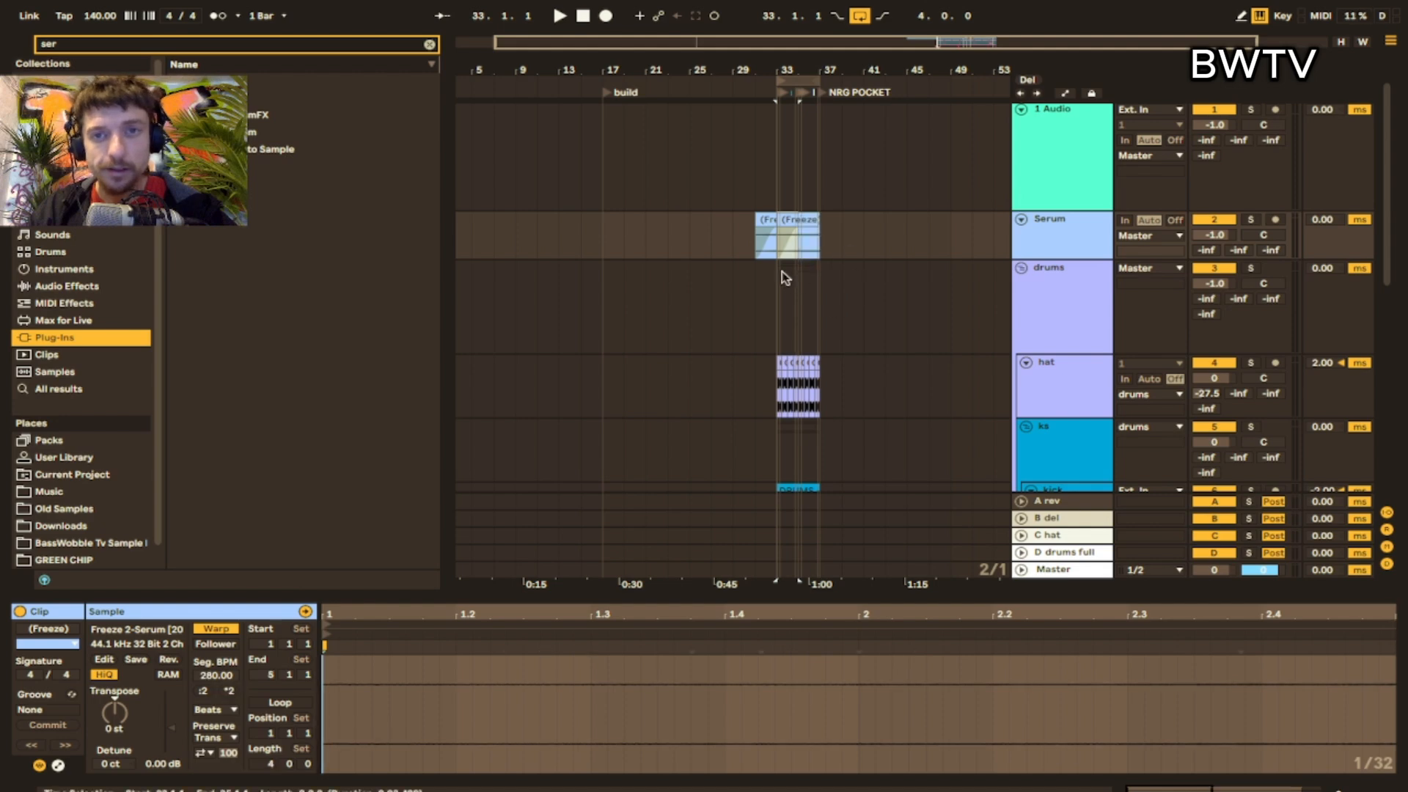
{"action": "key", "text": "space"}
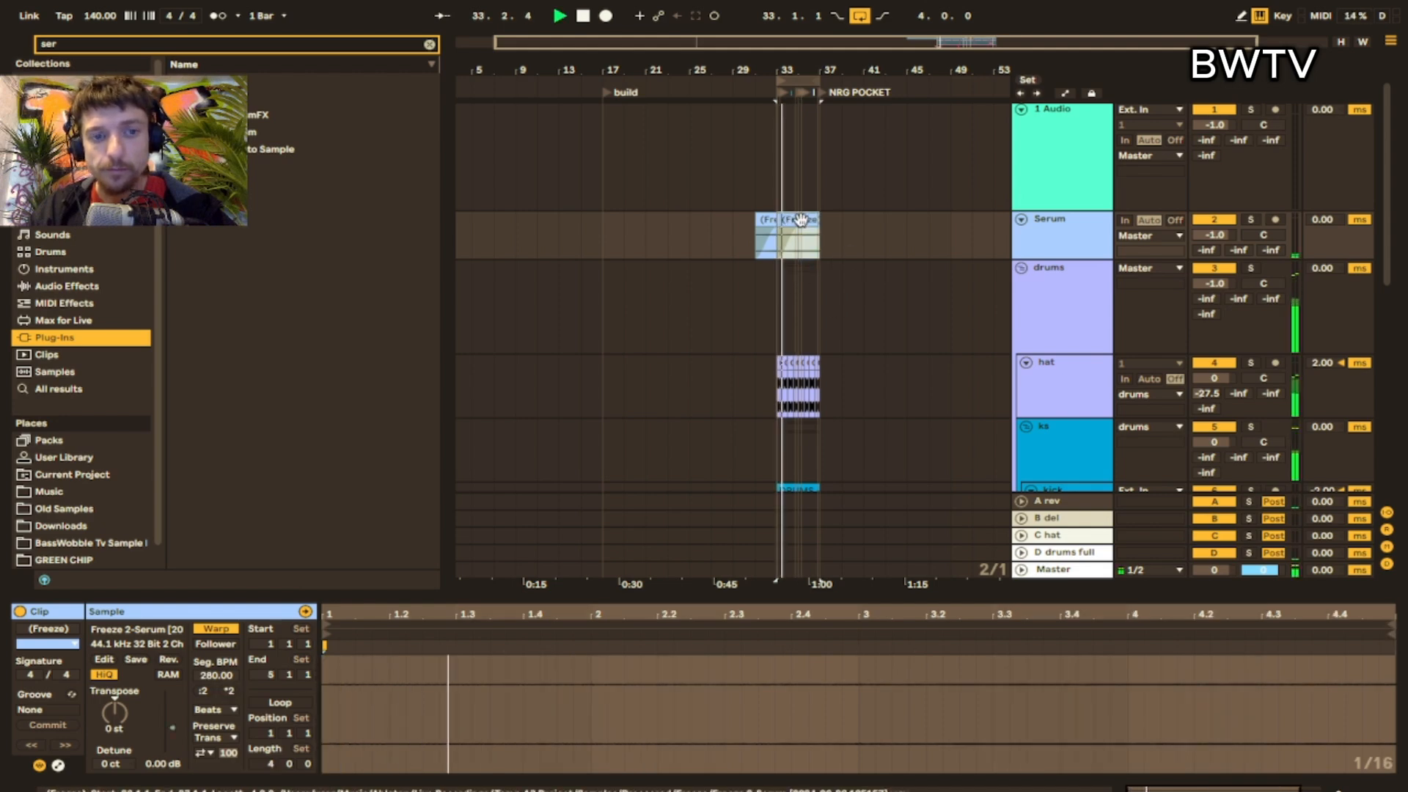
- Set the four-bar riser's warp mode to Pro and lower the Serum track's volume to -6.4 dB
{"action": "left_click", "coordinate": [233, 708]}
{"action": "left_click", "coordinate": [220, 777]}
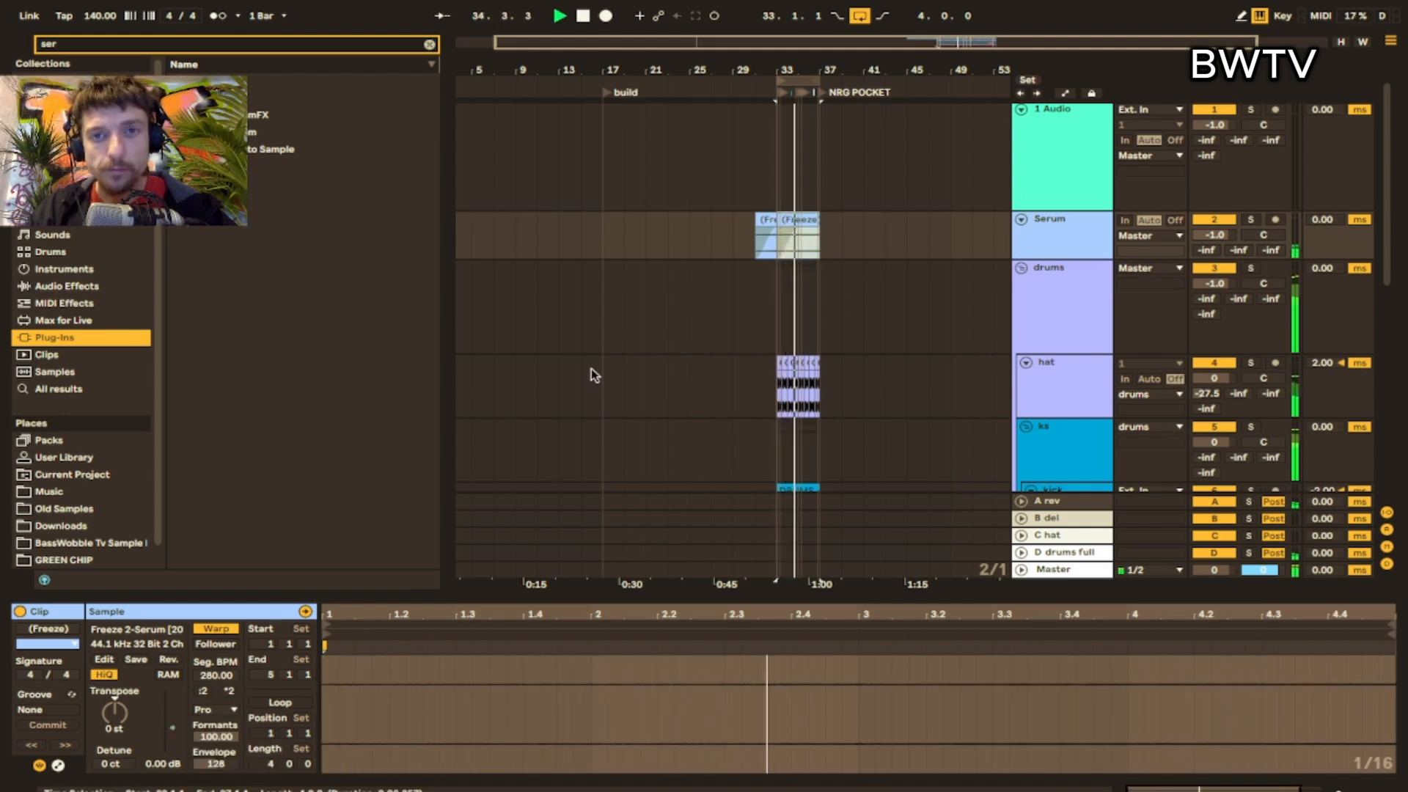
{"action": "left_click_drag", "start_coordinate": [1218, 237], "coordinate": [1218, 256]}
- Move the four-bar riser to bar 37 and duplicate the drums and foley section so it plays beneath it
{"action": "scroll", "coordinate": [794, 211], "scroll_direction": "down", "scroll_amount": 1}
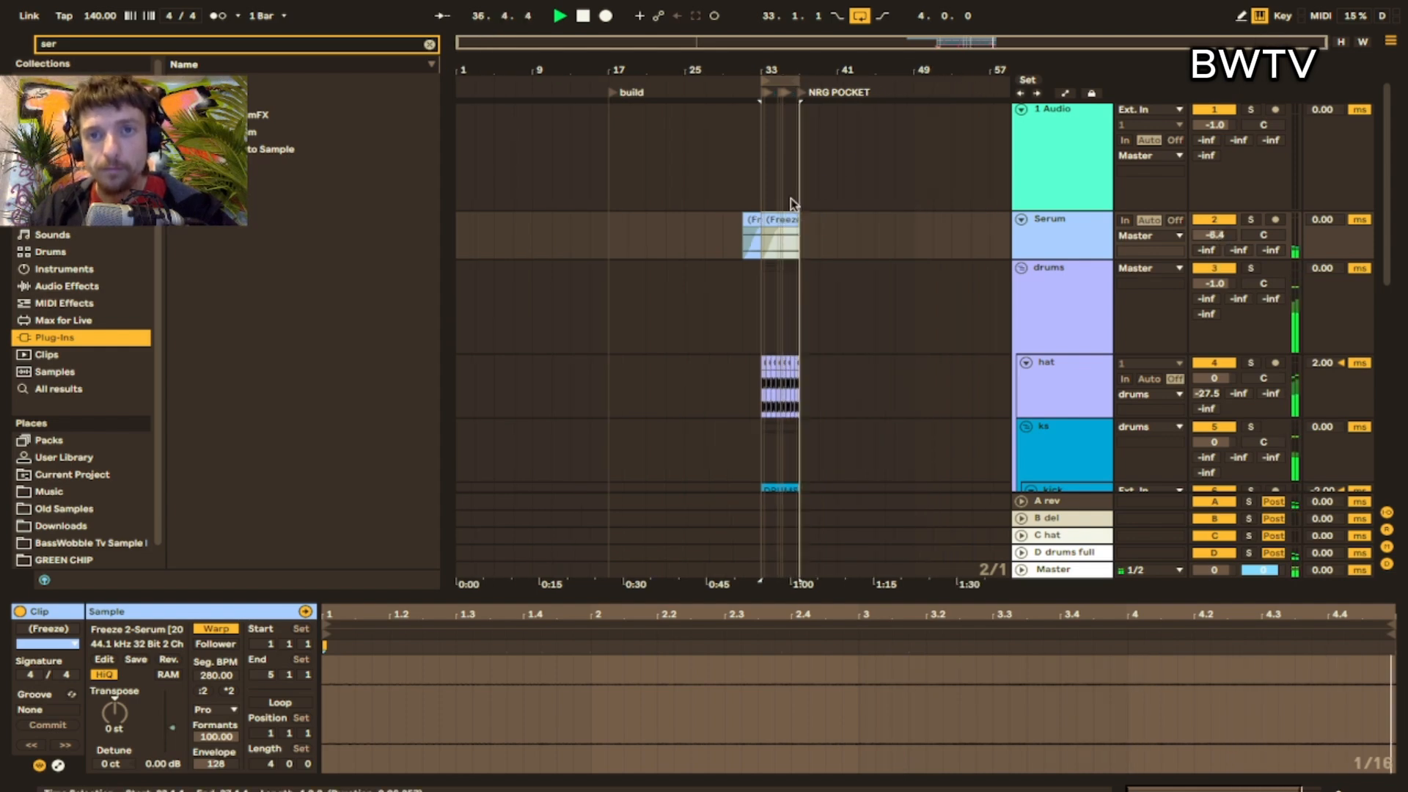
{"action": "left_click_drag", "start_coordinate": [797, 216], "coordinate": [816, 217]}
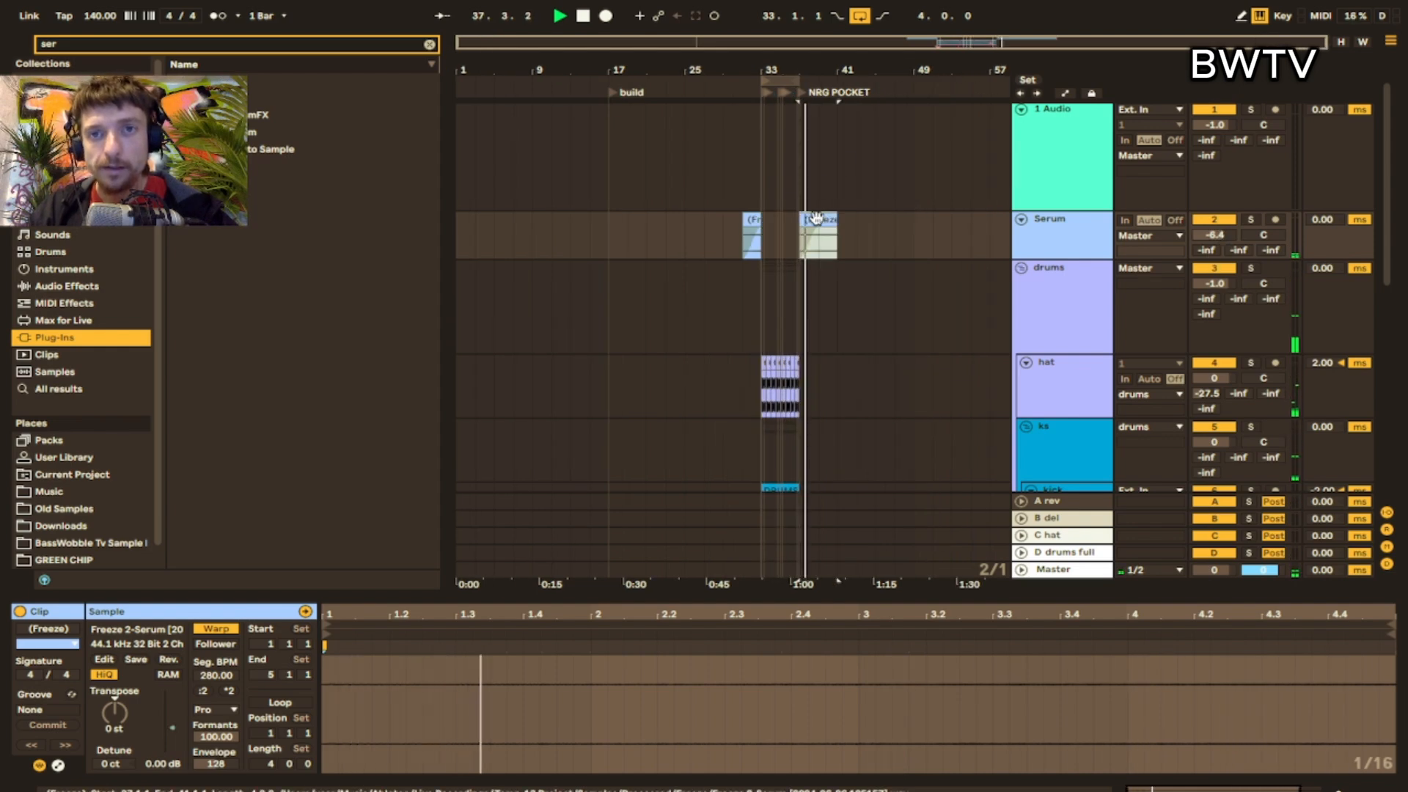
{"action": "key", "text": "alt+u"}
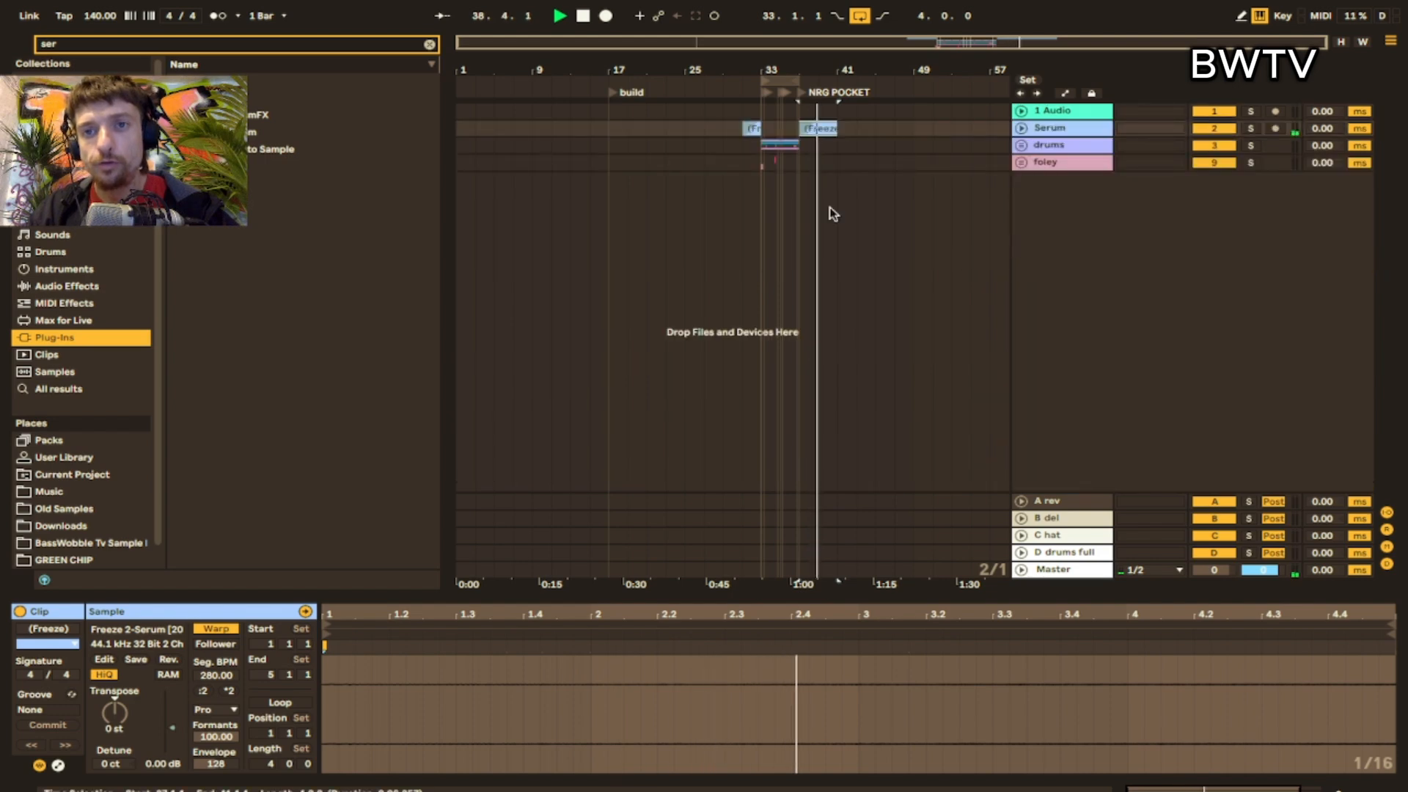
{"action": "left_click_drag", "start_coordinate": [797, 165], "coordinate": [766, 129]}
{"action": "key", "text": "super+d"}
{"action": "key", "text": "space"}
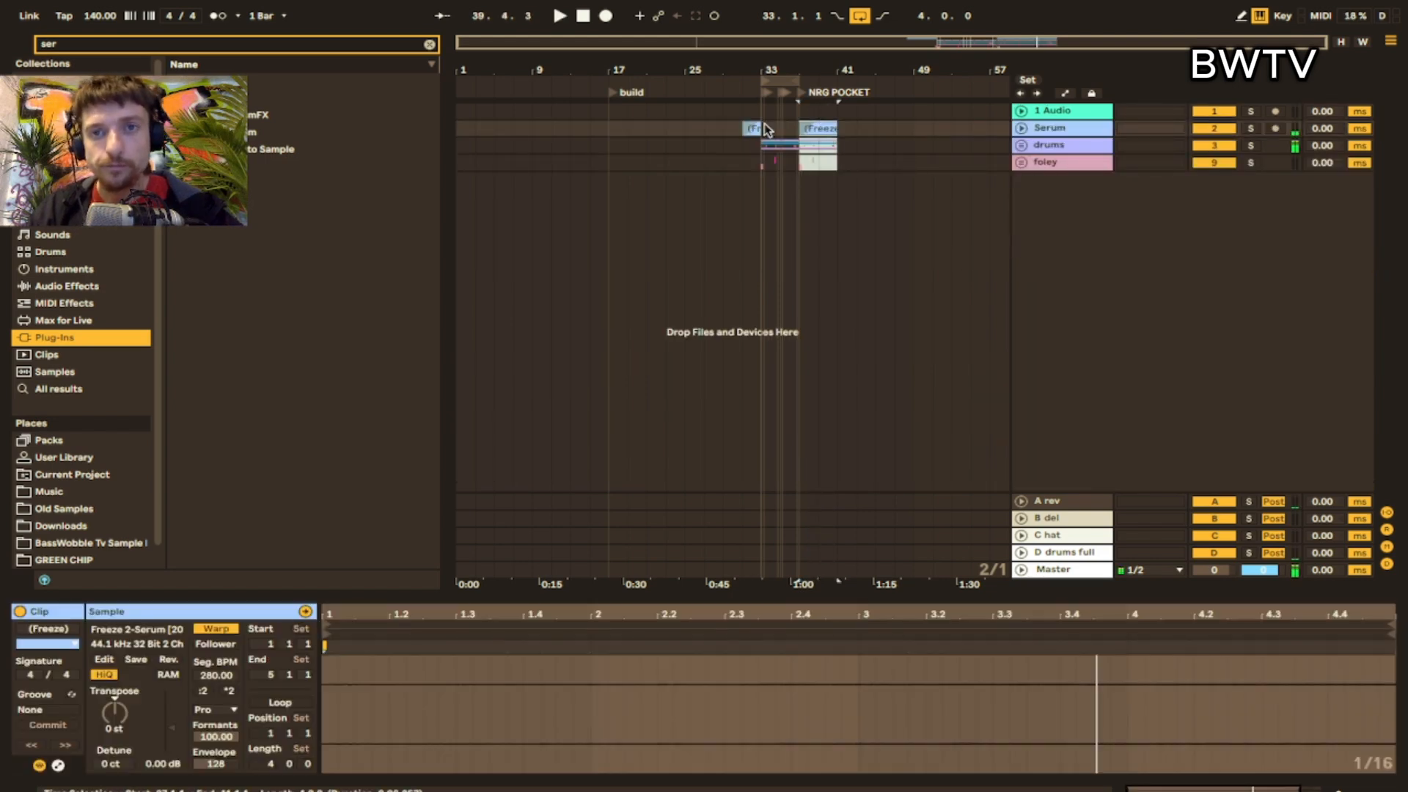
- Rename the Serum track "riser" and add a flipped Gate sidechained from the kick with its floor at -inf dB
{"action": "left_click", "coordinate": [1020, 129]}
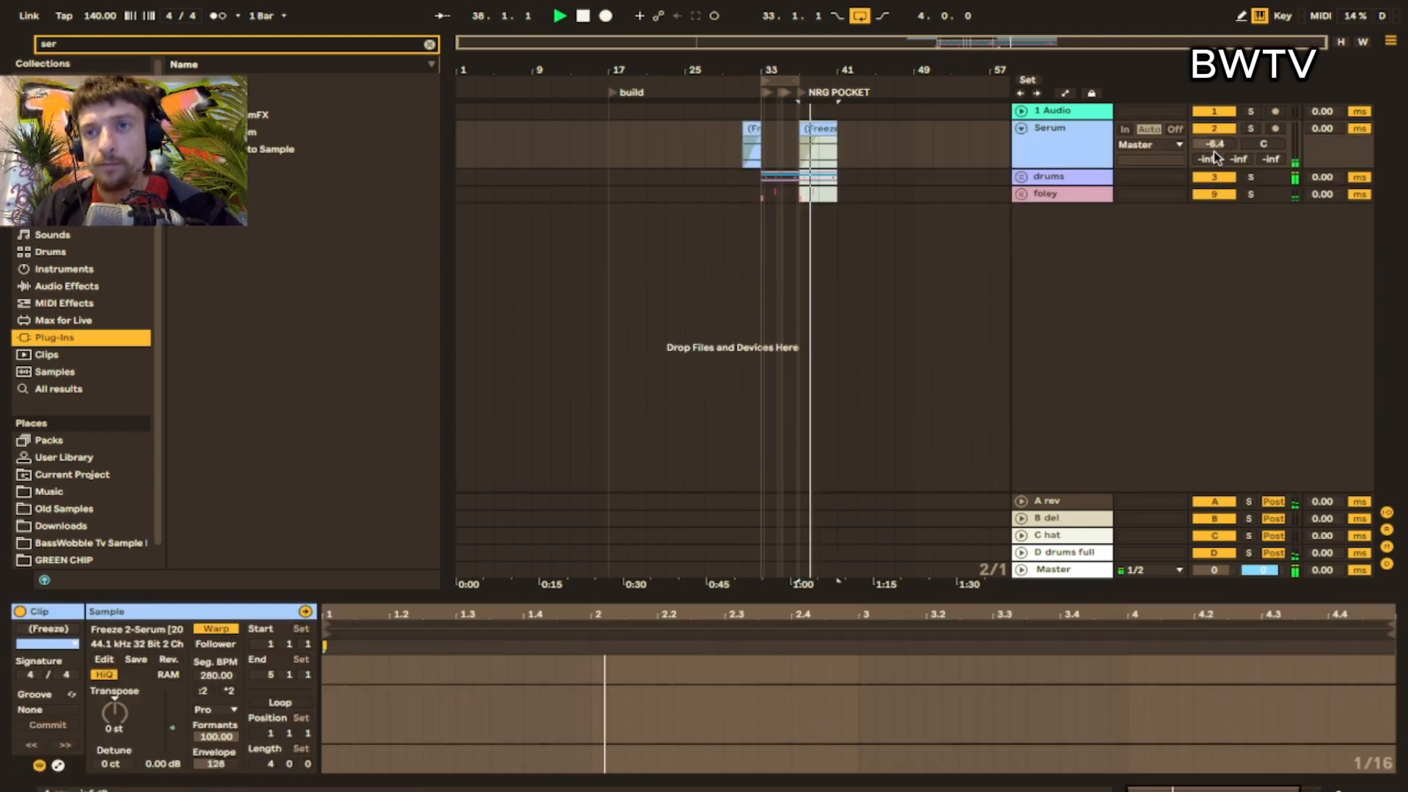
{"action": "left_click", "coordinate": [62, 655]}
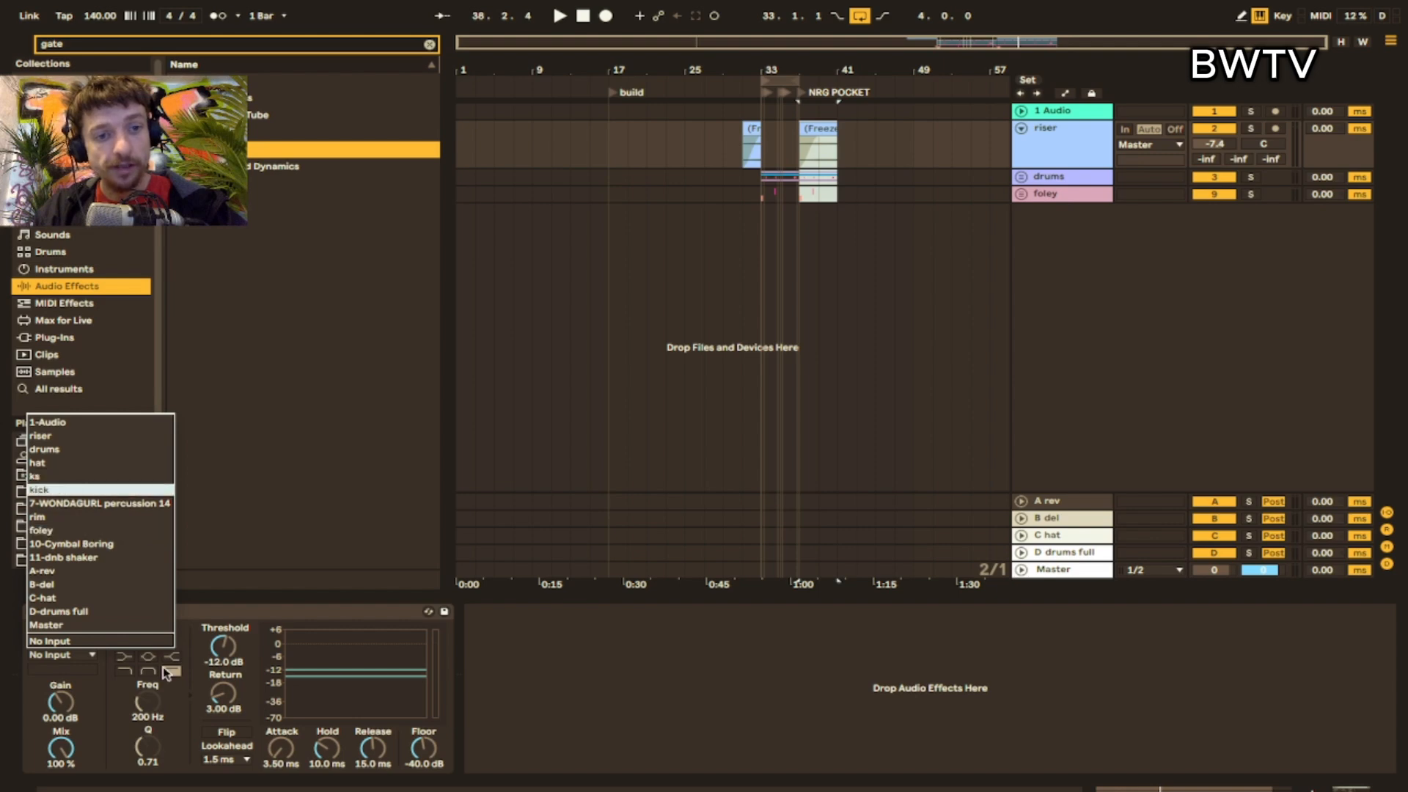
{"action": "left_click", "coordinate": [101, 490]}
{"action": "left_click", "coordinate": [222, 731]}
{"action": "left_click_drag", "start_coordinate": [420, 747], "coordinate": [418, 785]}
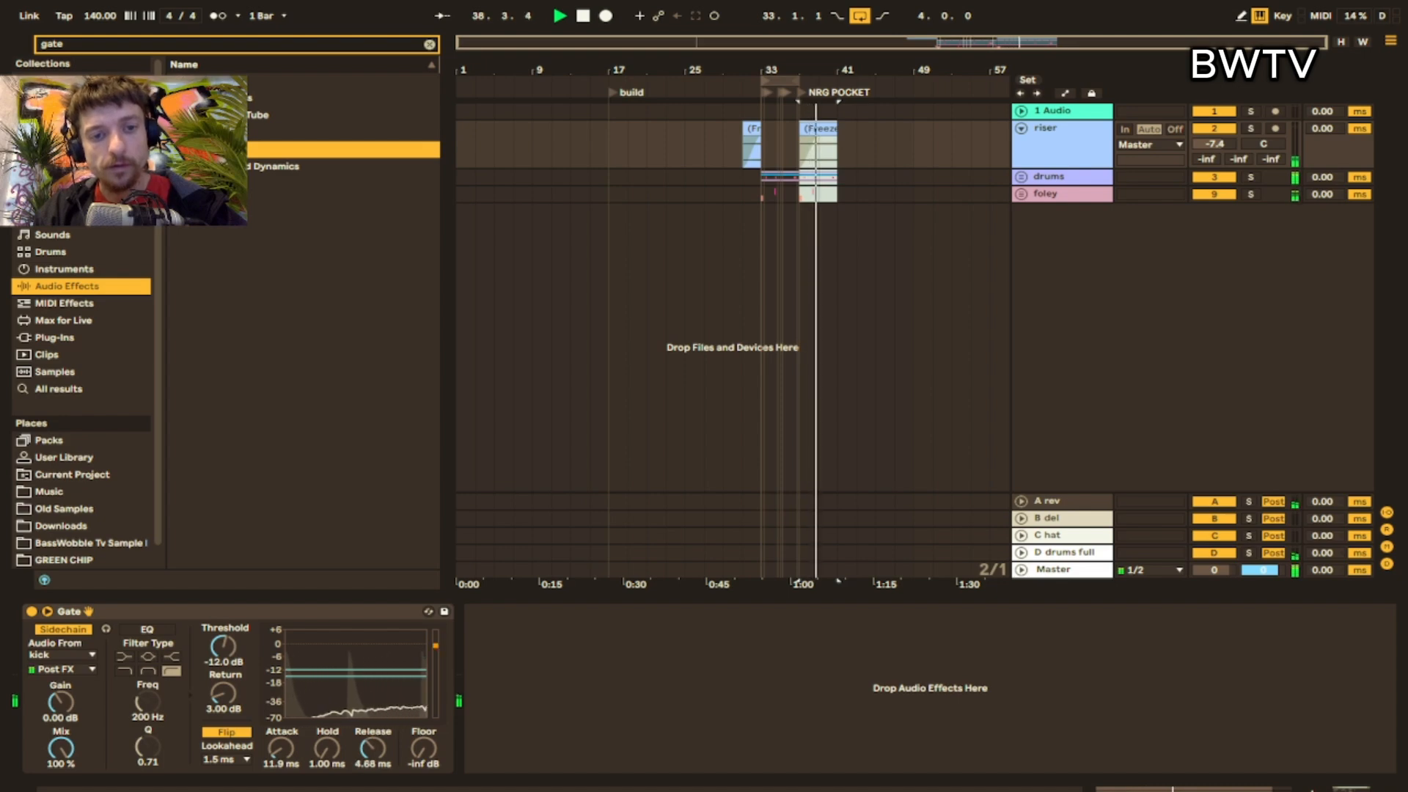
- Add the Drive plug-in after the Gate and set its drive to about 66% and highpass to about 0.60
{"action": "type", "text": "drive"}
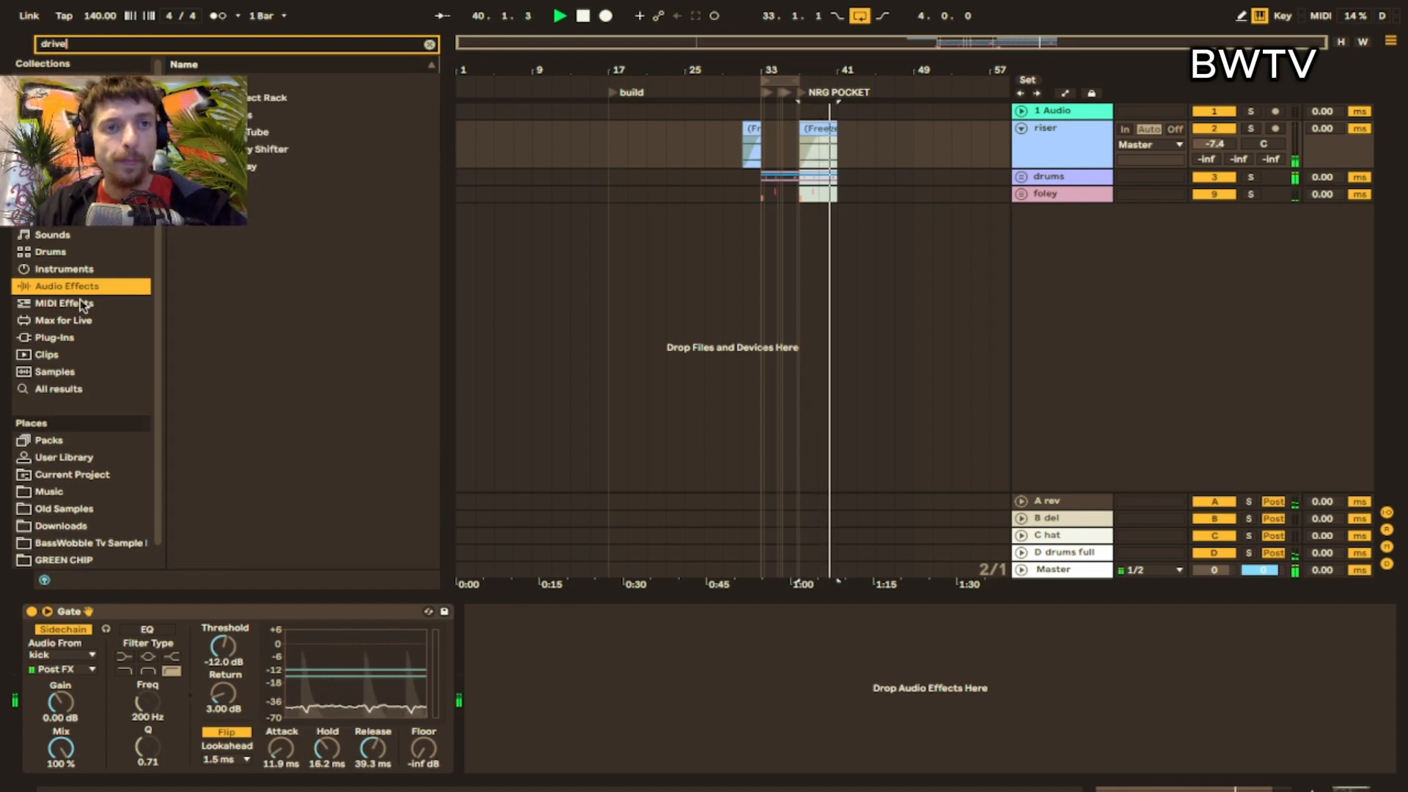
{"action": "left_click", "coordinate": [71, 339]}
{"action": "left_click_drag", "start_coordinate": [284, 163], "coordinate": [497, 615]}
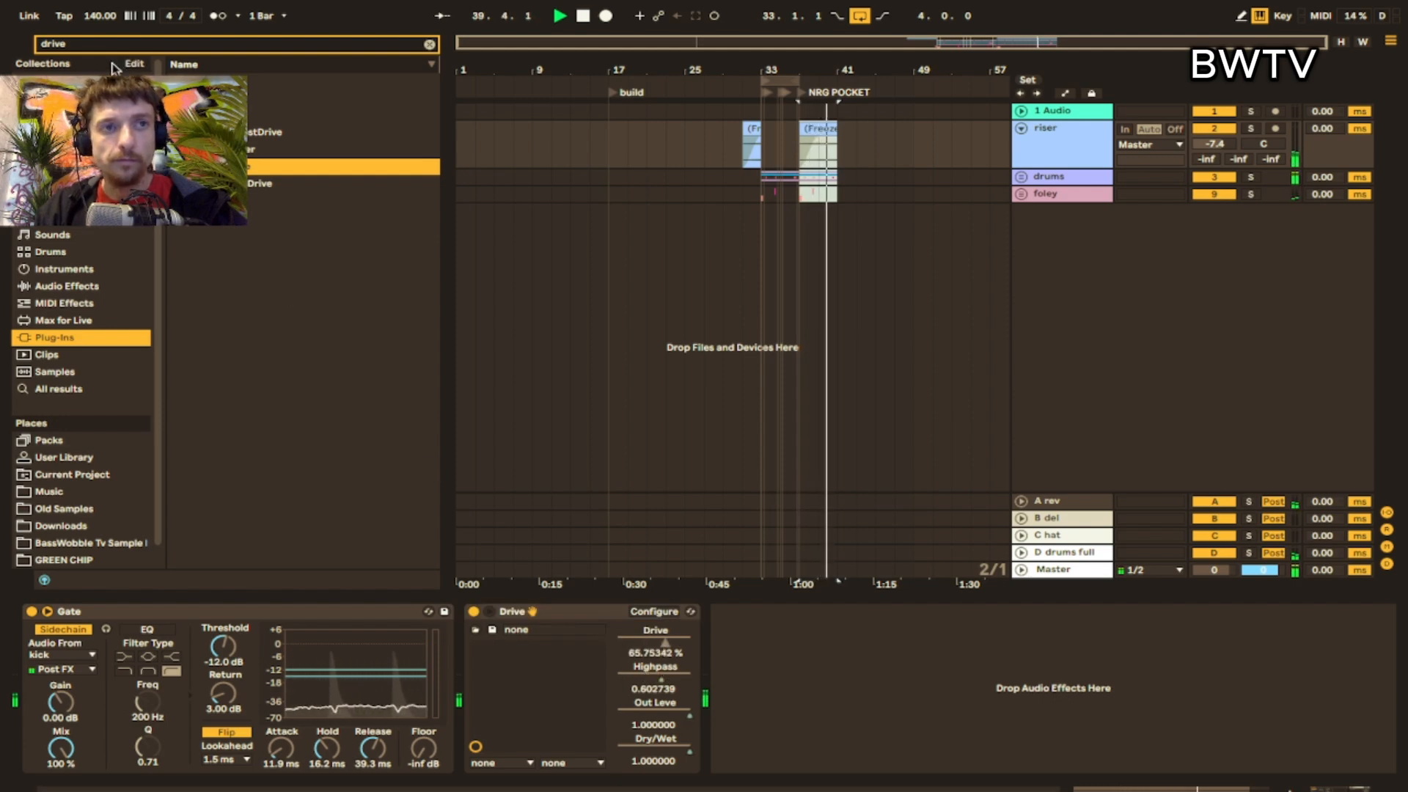
- Add ValhallaVintageVerb to the riser track and move the Gate to the end of the device chain
{"action": "key", "text": "ctrl+f"}
{"action": "type", "text": "val"}
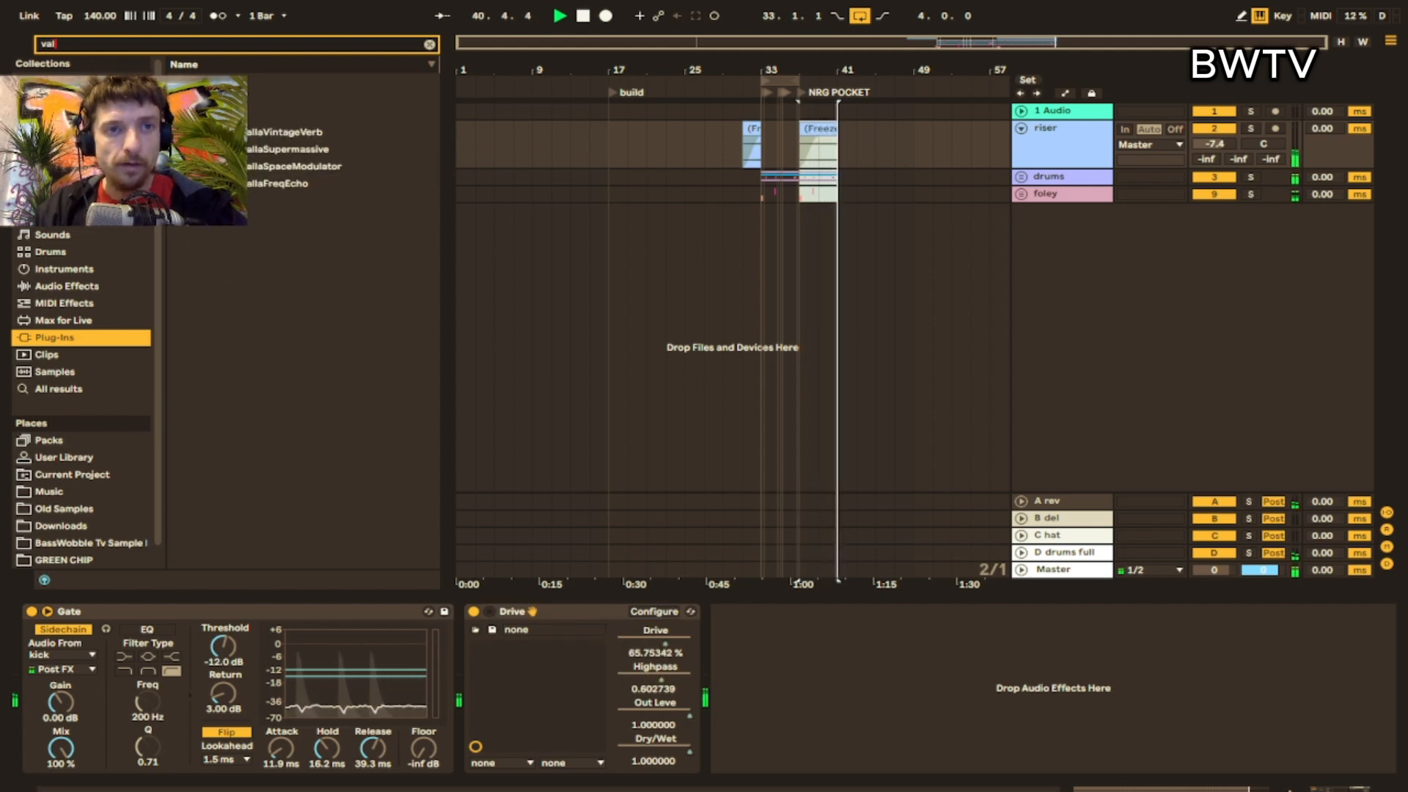
{"action": "key", "text": "Down"}
{"action": "key", "text": "Return"}
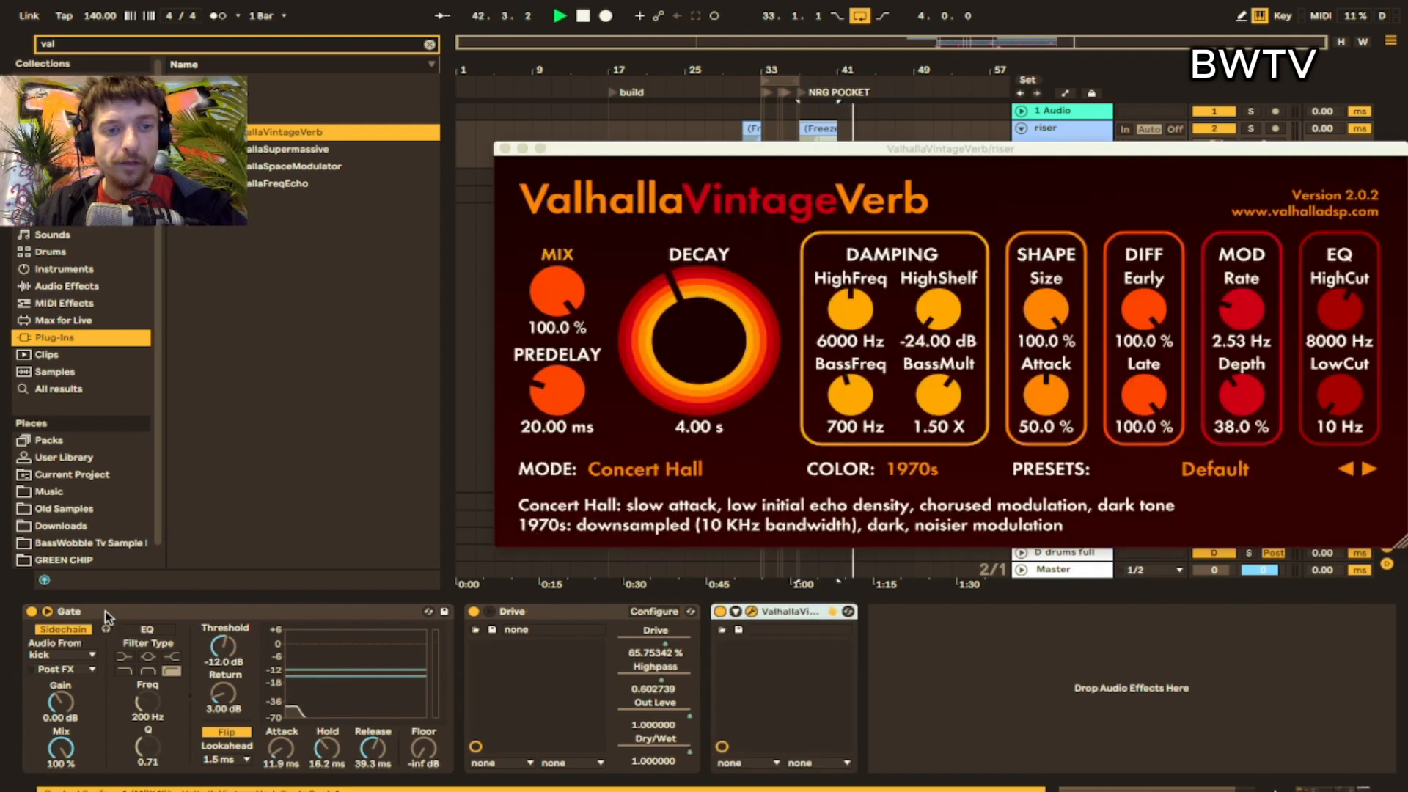
{"action": "left_click_drag", "start_coordinate": [104, 610], "coordinate": [869, 624]}
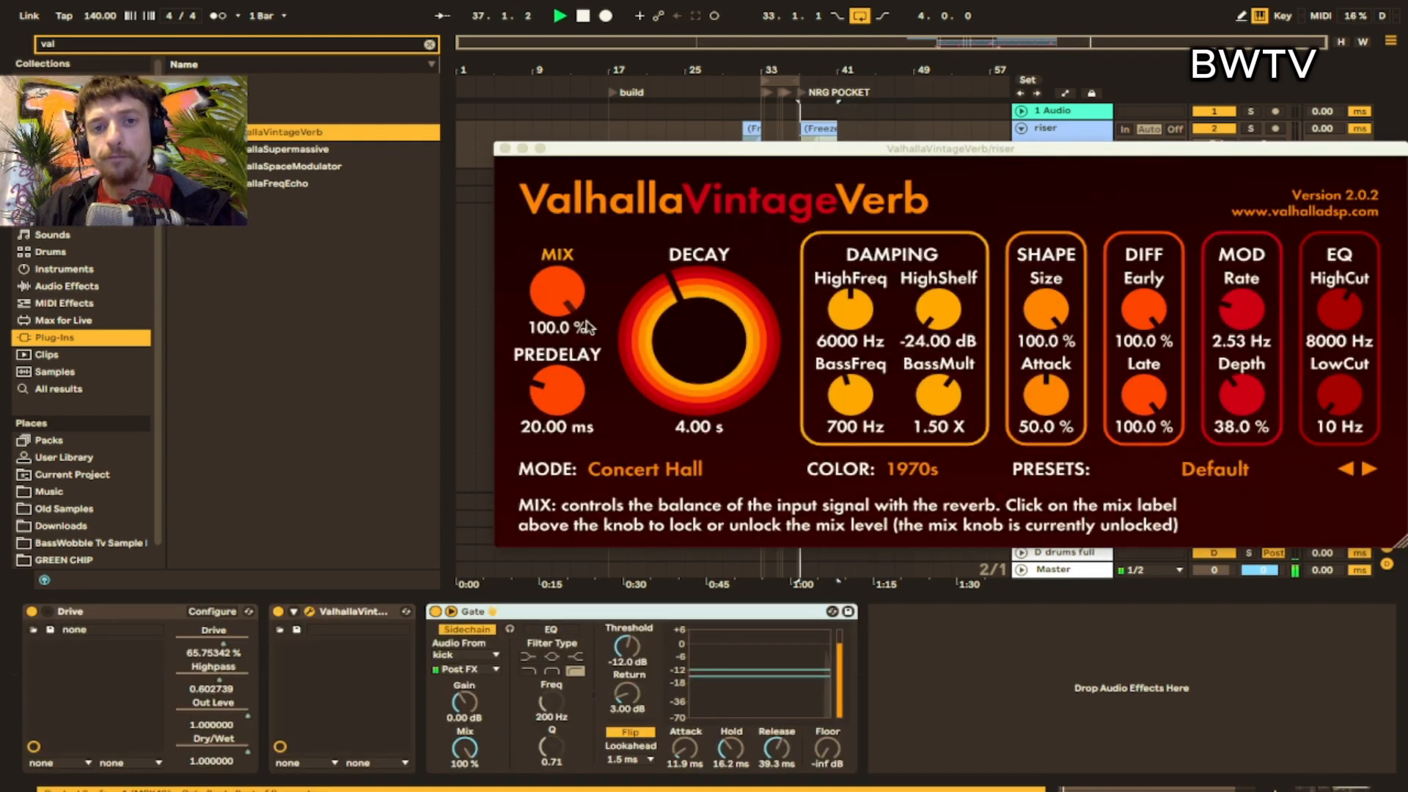
- Set the reverb to Room mode with a 37.3% mix and adjust its low cut
{"action": "left_click", "coordinate": [643, 469]}
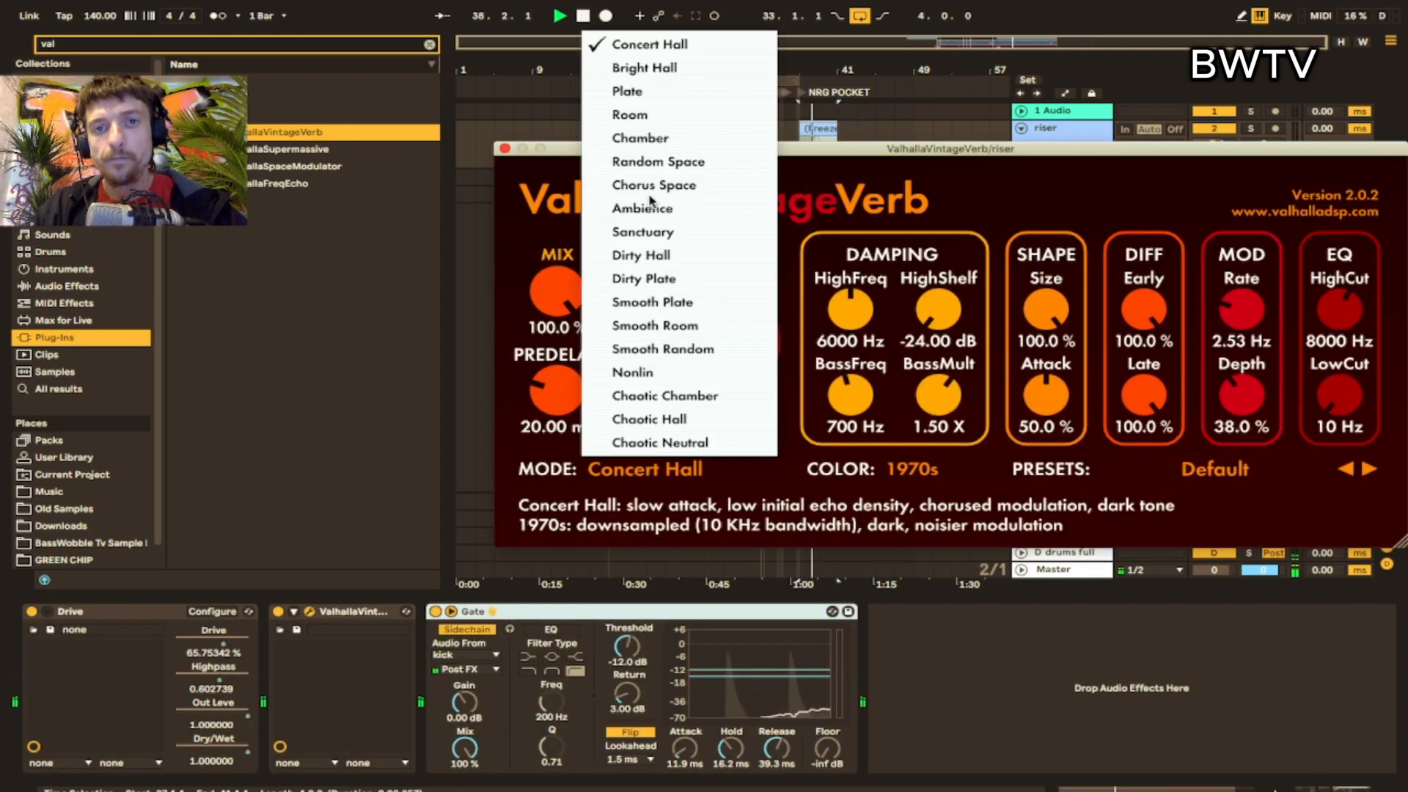
{"action": "left_click", "coordinate": [638, 115]}
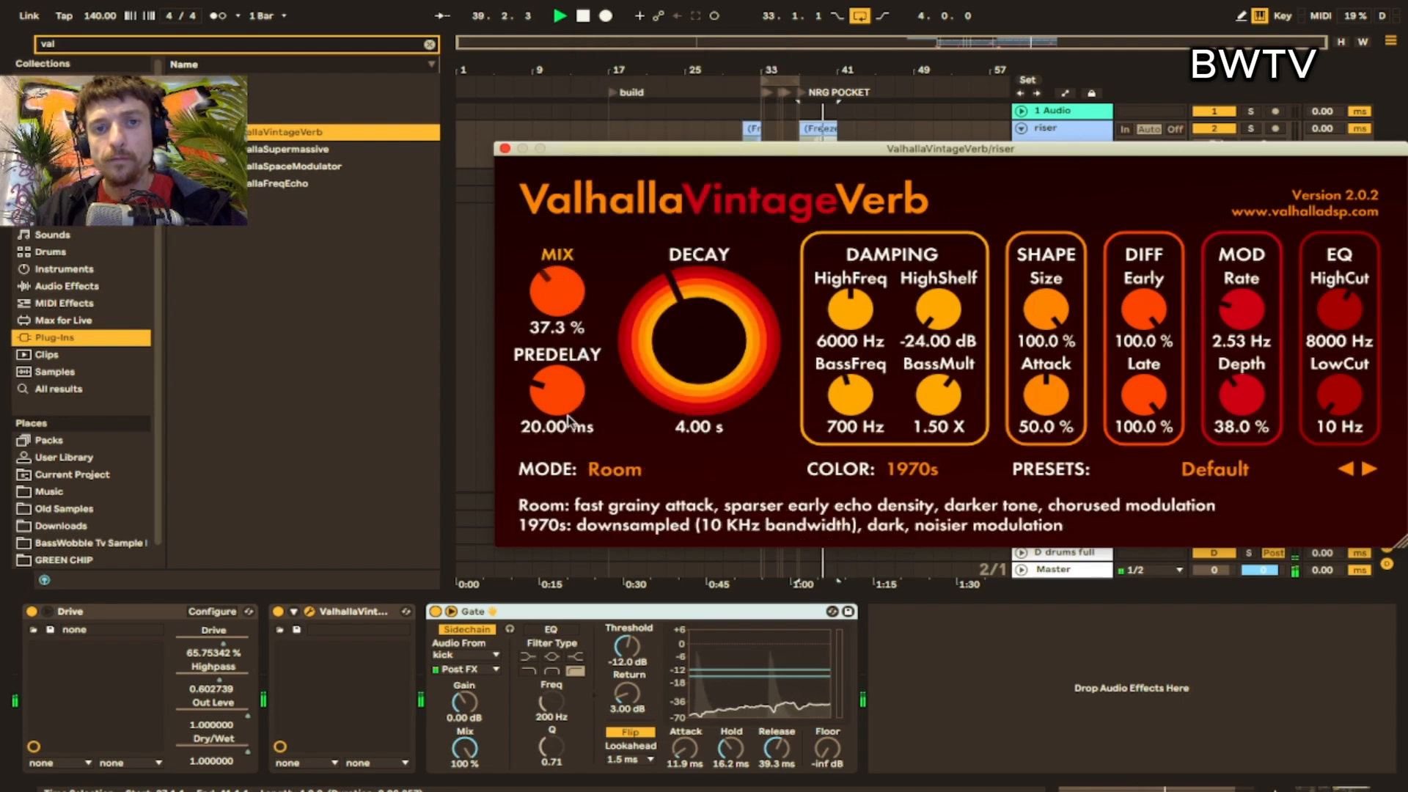
{"action": "left_click_drag", "start_coordinate": [1339, 396], "coordinate": [1268, 310]}
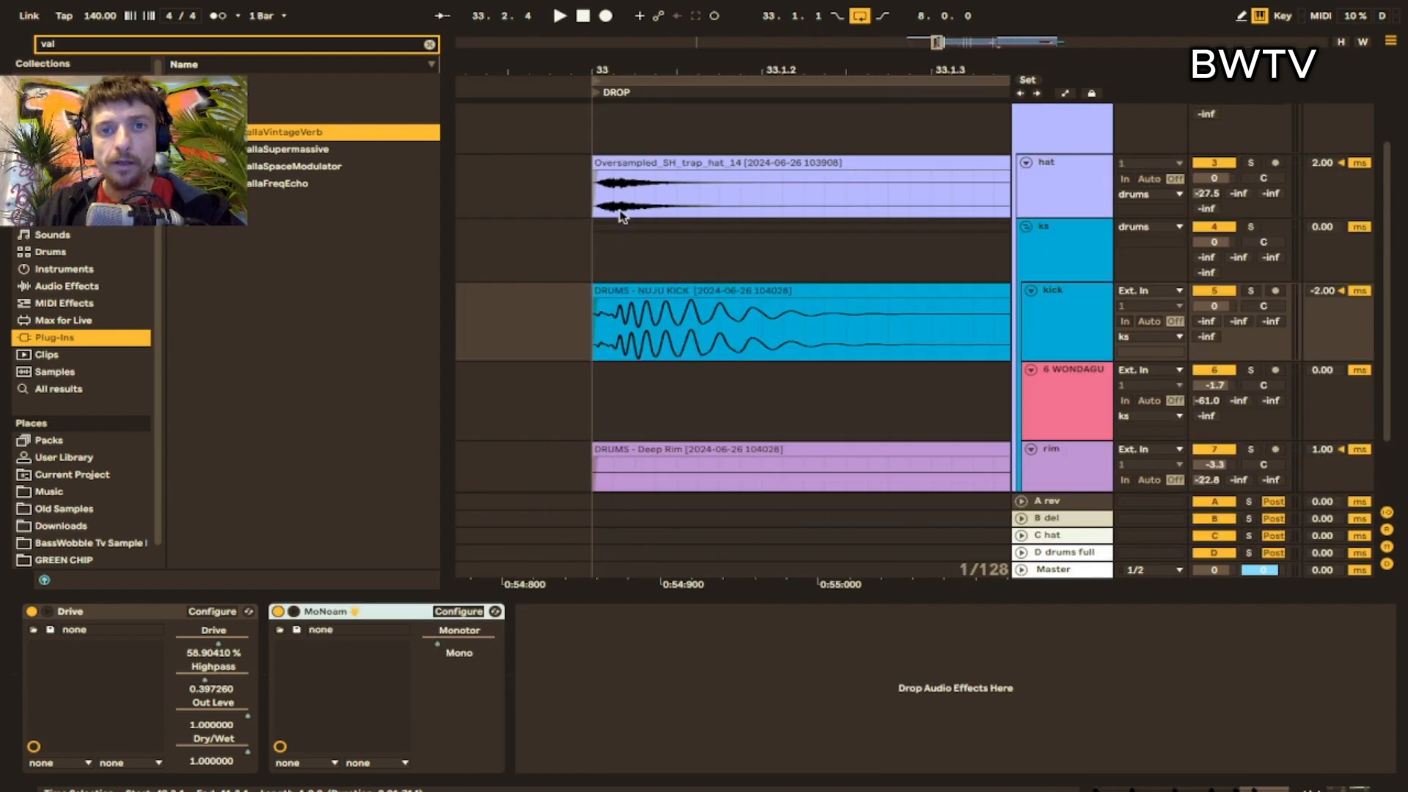
- Build a fast hat roll at the bar 33 drop by duplicating a short slice of the first hat four times, and audition it
{"action": "left_click_drag", "start_coordinate": [632, 204], "coordinate": [611, 201]}
{"action": "key", "text": "ctrl+d"}
{"action": "key", "text": "ctrl+d"}
{"action": "key", "text": "ctrl+d"}
{"action": "key", "text": "ctrl+d"}
{"action": "left_click", "coordinate": [584, 202]}
{"action": "key", "text": "space"}
{"action": "key", "text": "space"}
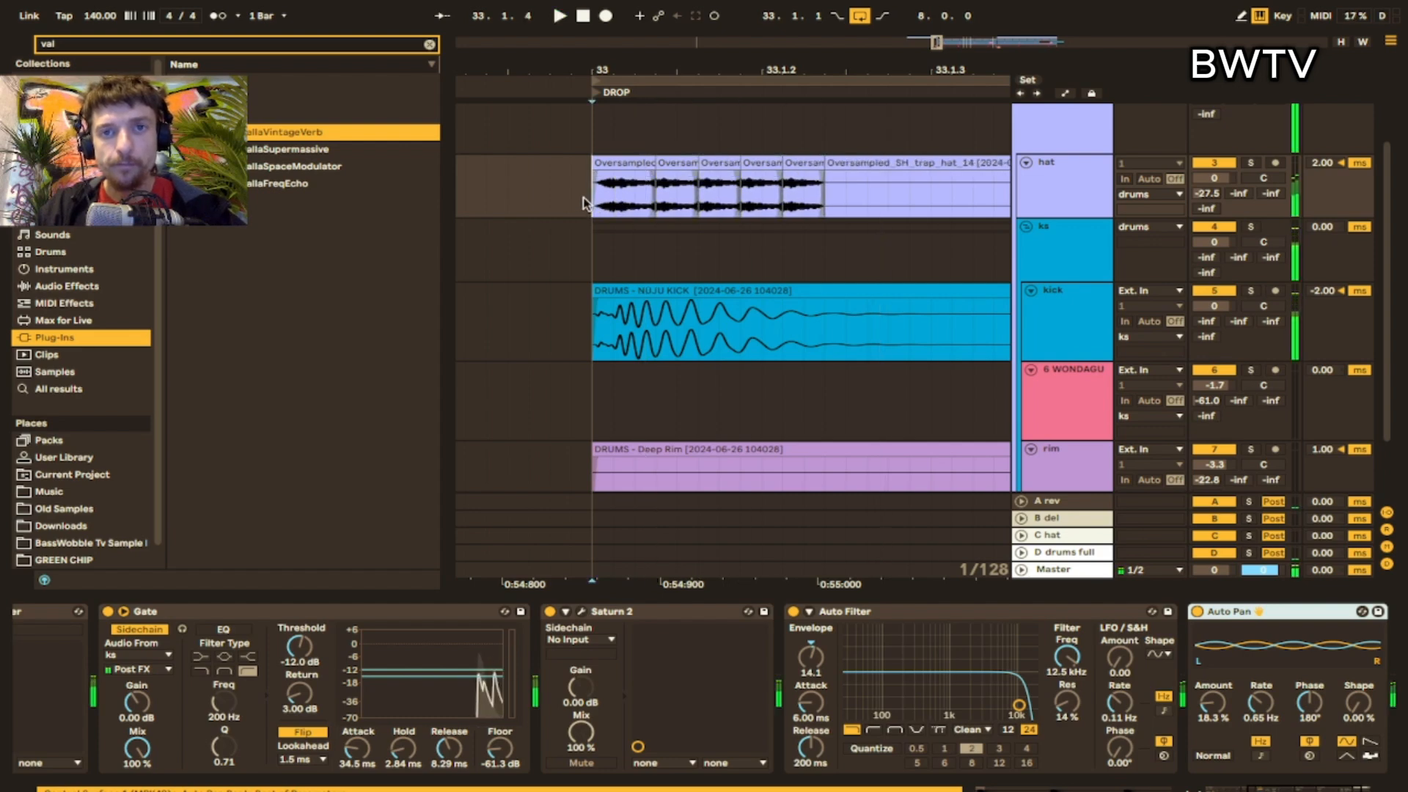
- Play back the hat roll at the bar 33 drop
{"action": "key", "text": "space"}
{"action": "left_click_drag", "start_coordinate": [736, 70], "coordinate": [730, 62]}
{"action": "scroll", "coordinate": [812, 152], "scroll_direction": "right", "scroll_amount": 5}
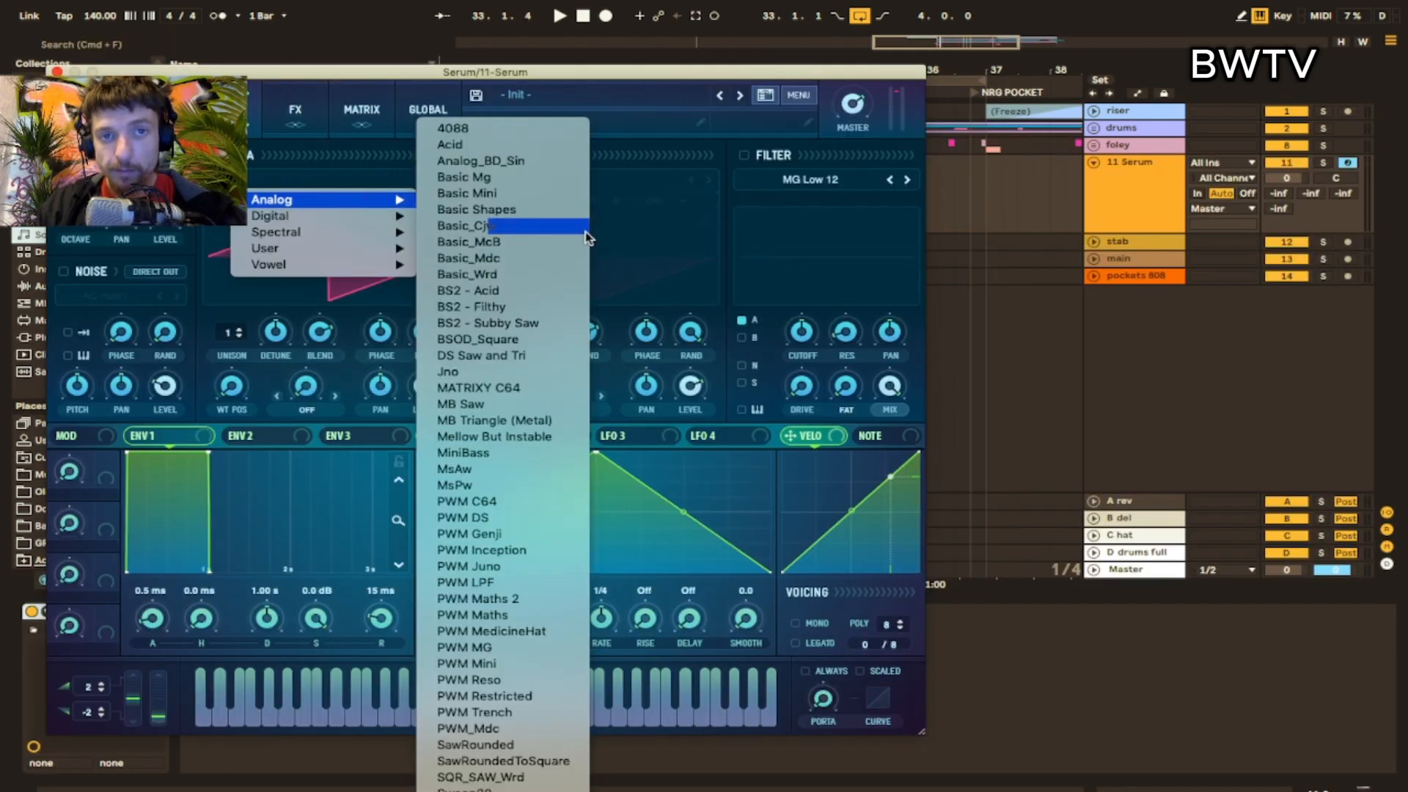
- Load Basic Shapes in both oscillators, enabling oscillator B, and tune oscillator B up 2 octaves and 7 semitones
{"action": "left_click", "coordinate": [514, 209]}
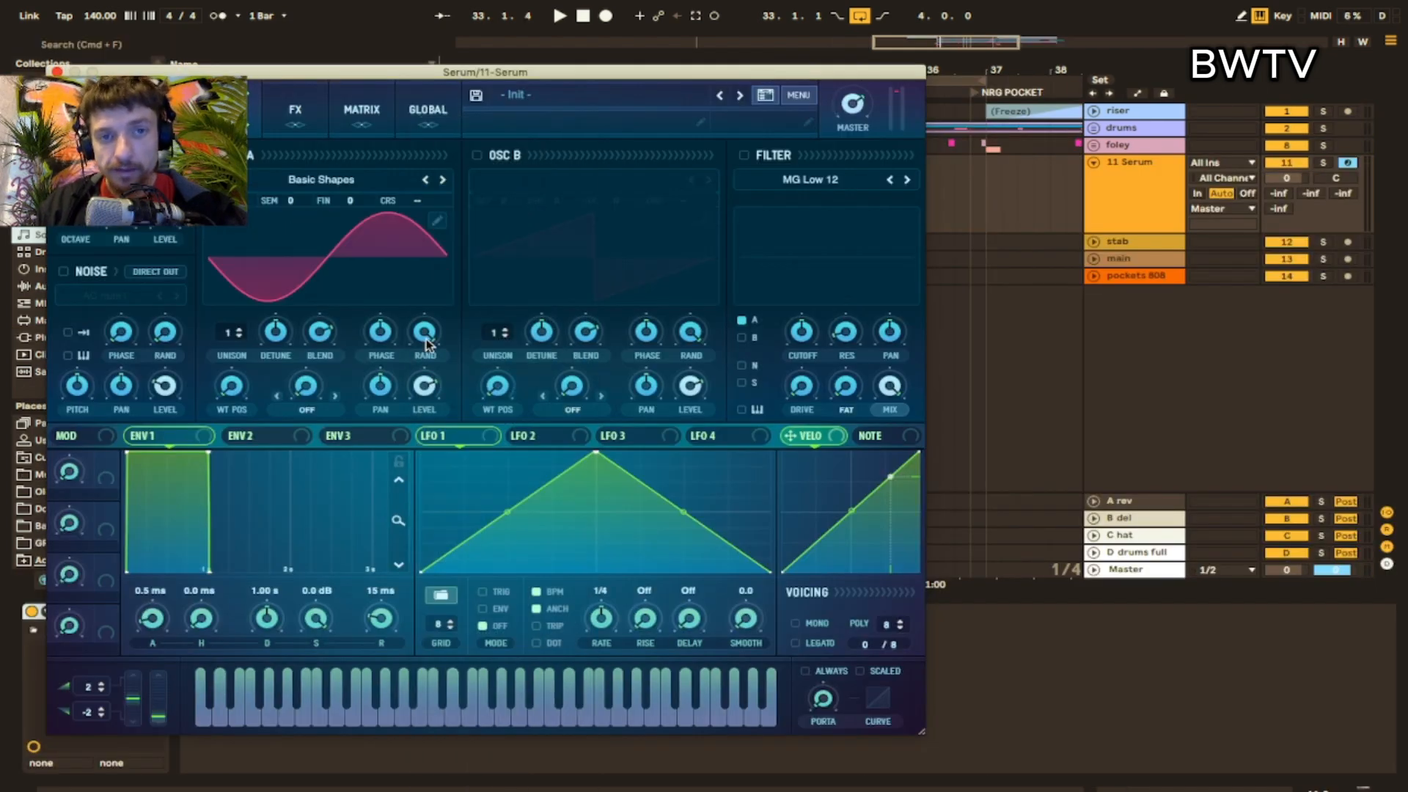
{"action": "left_click", "coordinate": [476, 155]}
{"action": "left_click", "coordinate": [586, 179]}
{"action": "mouse_move", "coordinate": [629, 198]}
{"action": "left_click", "coordinate": [726, 207]}
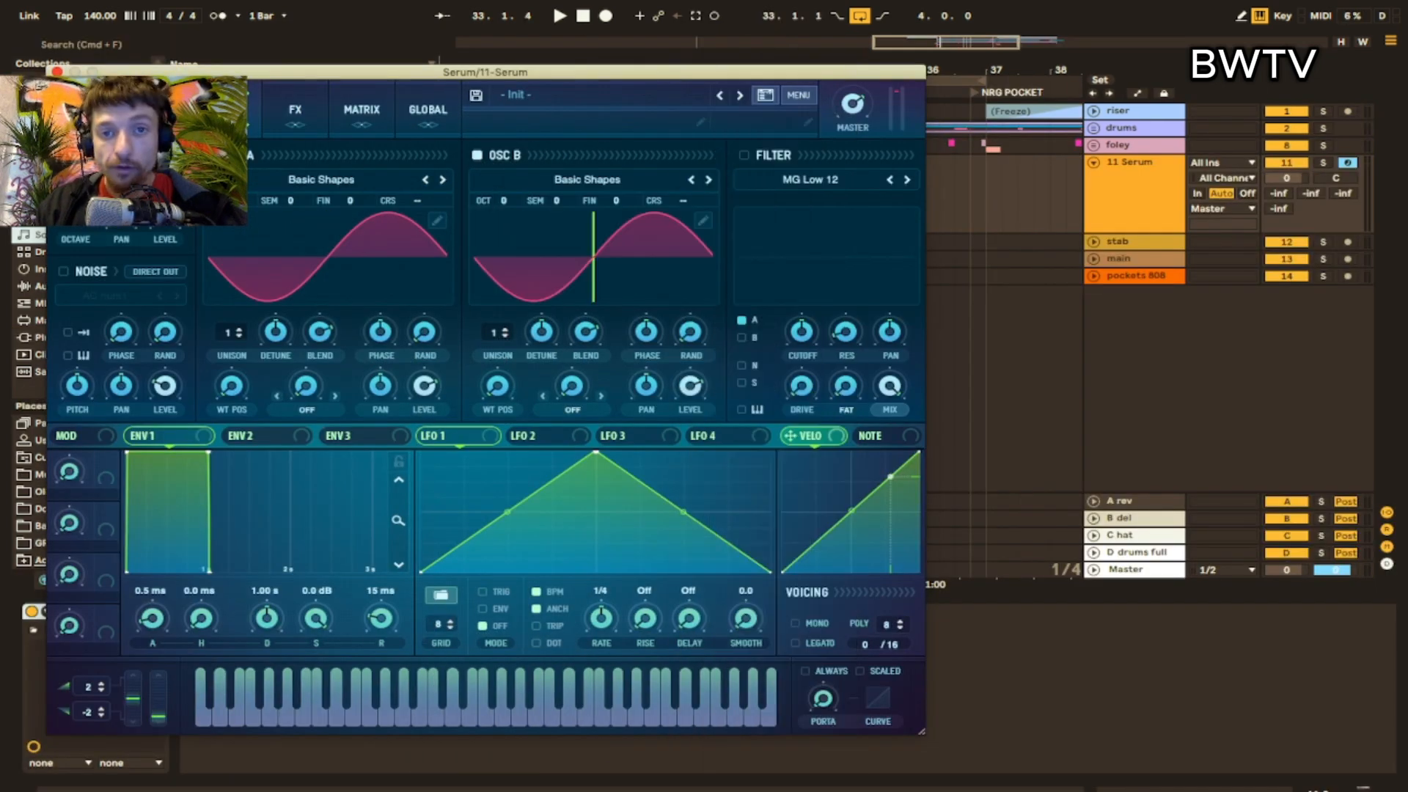
{"action": "left_click_drag", "start_coordinate": [503, 201], "coordinate": [501, 149]}
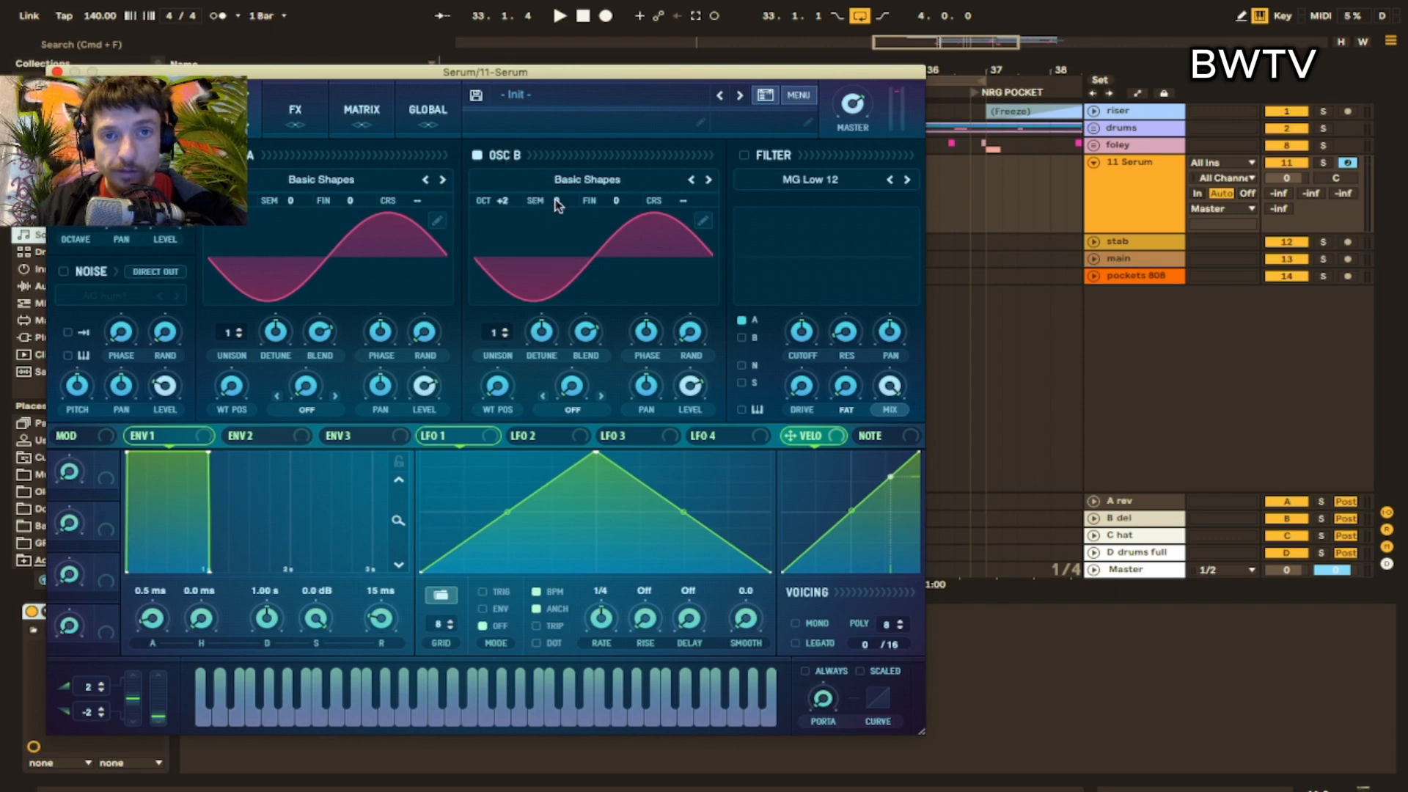
{"action": "left_click_drag", "start_coordinate": [557, 201], "coordinate": [558, 143]}
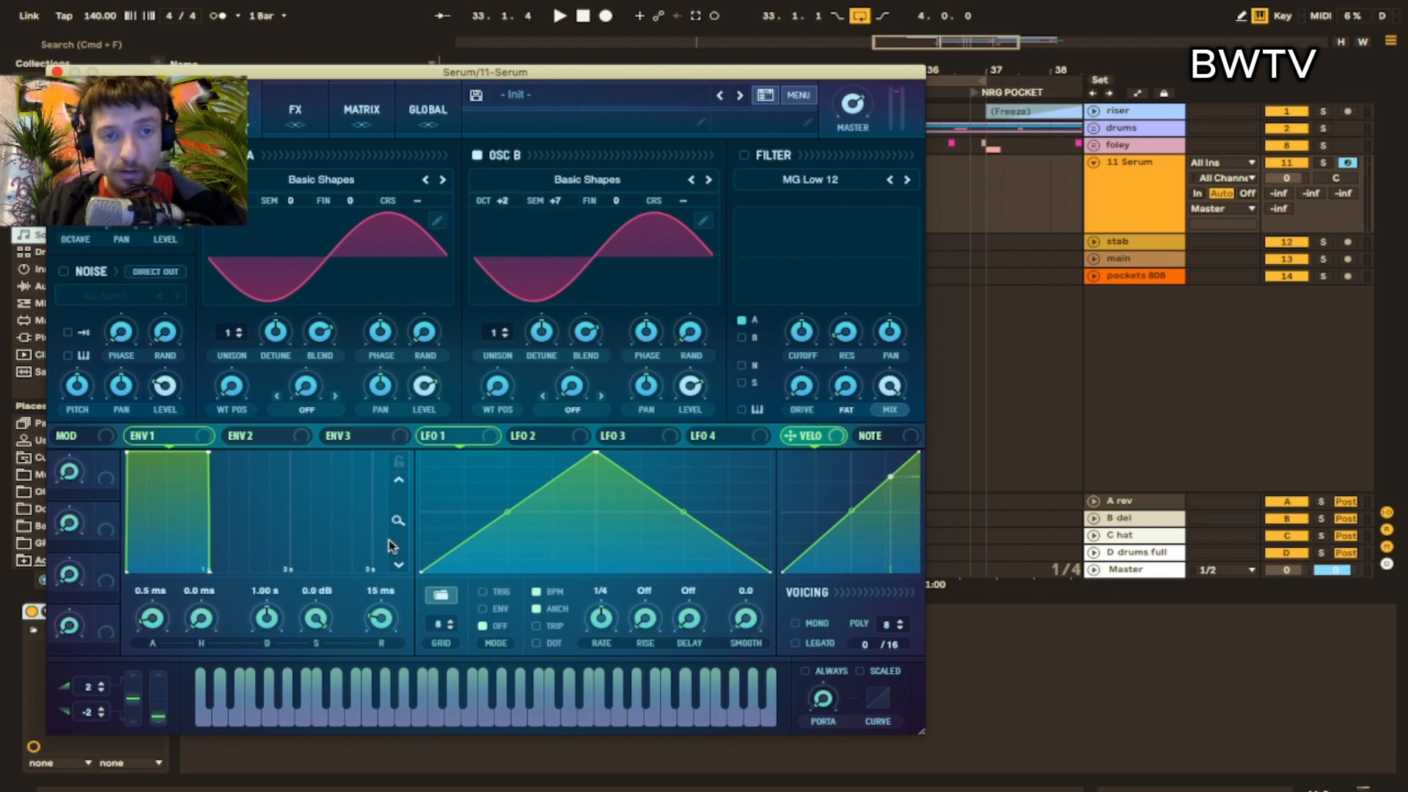
- Assign Envelope 1 to oscillator A's level, with about 57 ms attack and 341 ms release
{"action": "left_click_drag", "start_coordinate": [189, 442], "coordinate": [413, 390]}
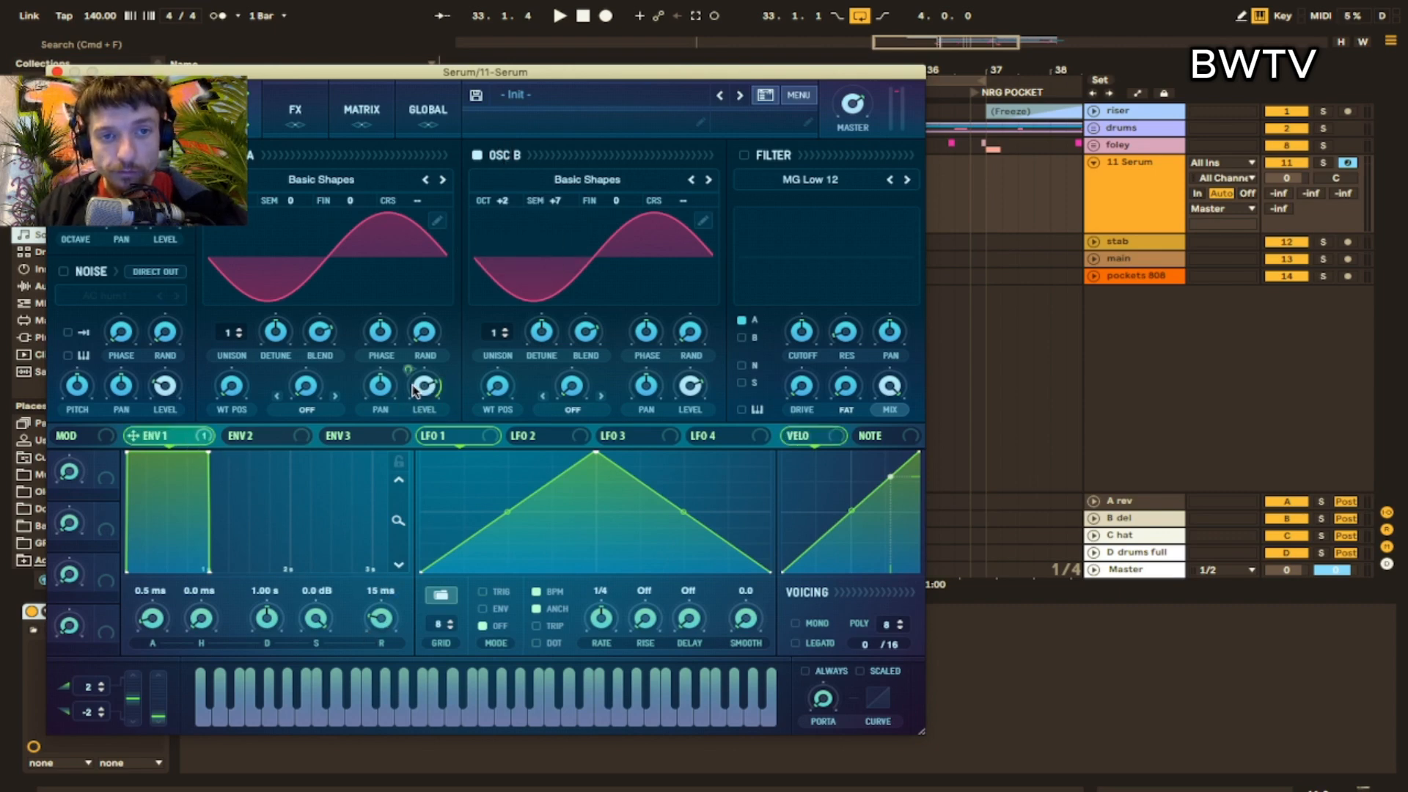
{"action": "left_click_drag", "start_coordinate": [152, 618], "coordinate": [148, 583]}
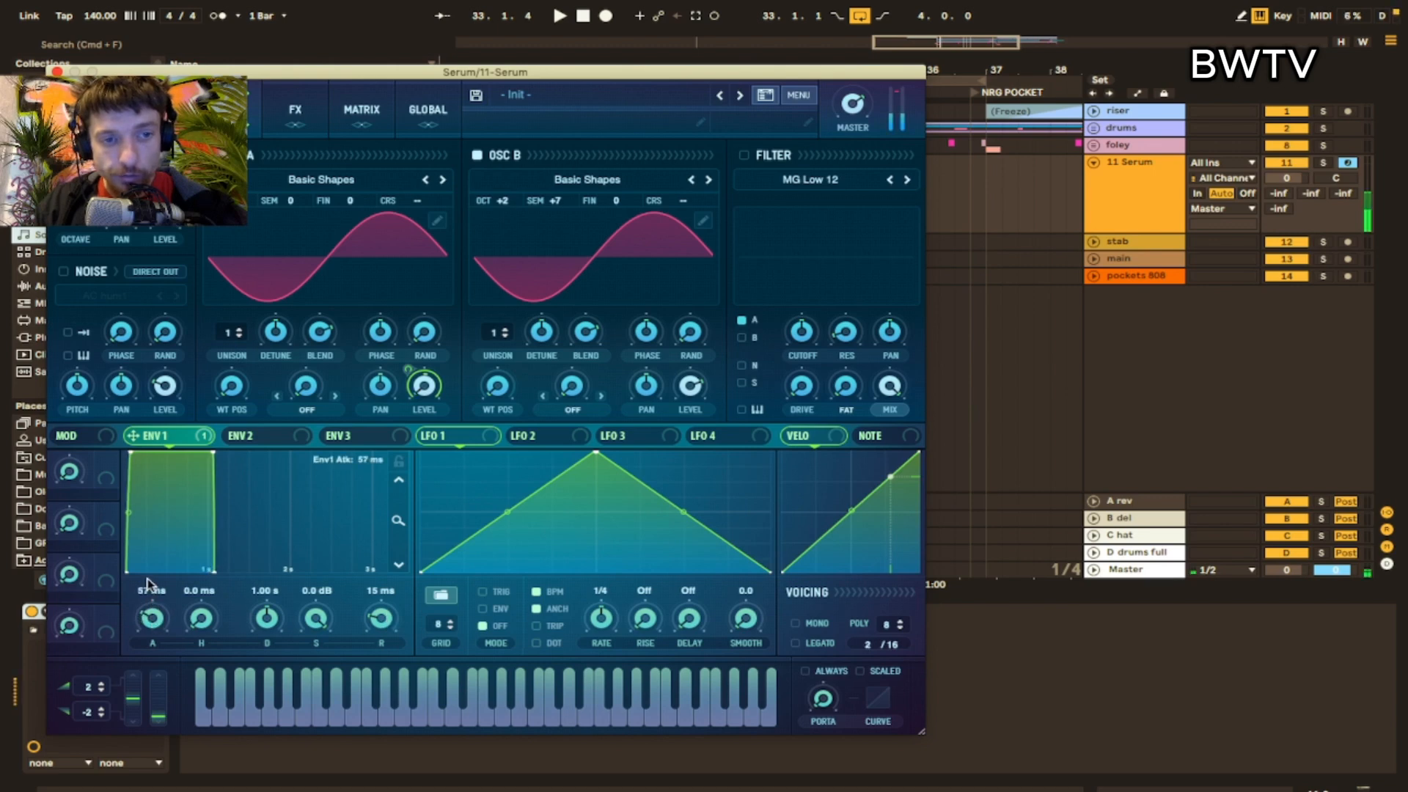
{"action": "left_click_drag", "start_coordinate": [378, 620], "coordinate": [377, 578]}
- Assign Envelope 2 to oscillator B's level and shape it with about 177 ms attack and 463 ms release
{"action": "left_click", "coordinate": [240, 440]}
{"action": "left_click_drag", "start_coordinate": [239, 440], "coordinate": [689, 385]}
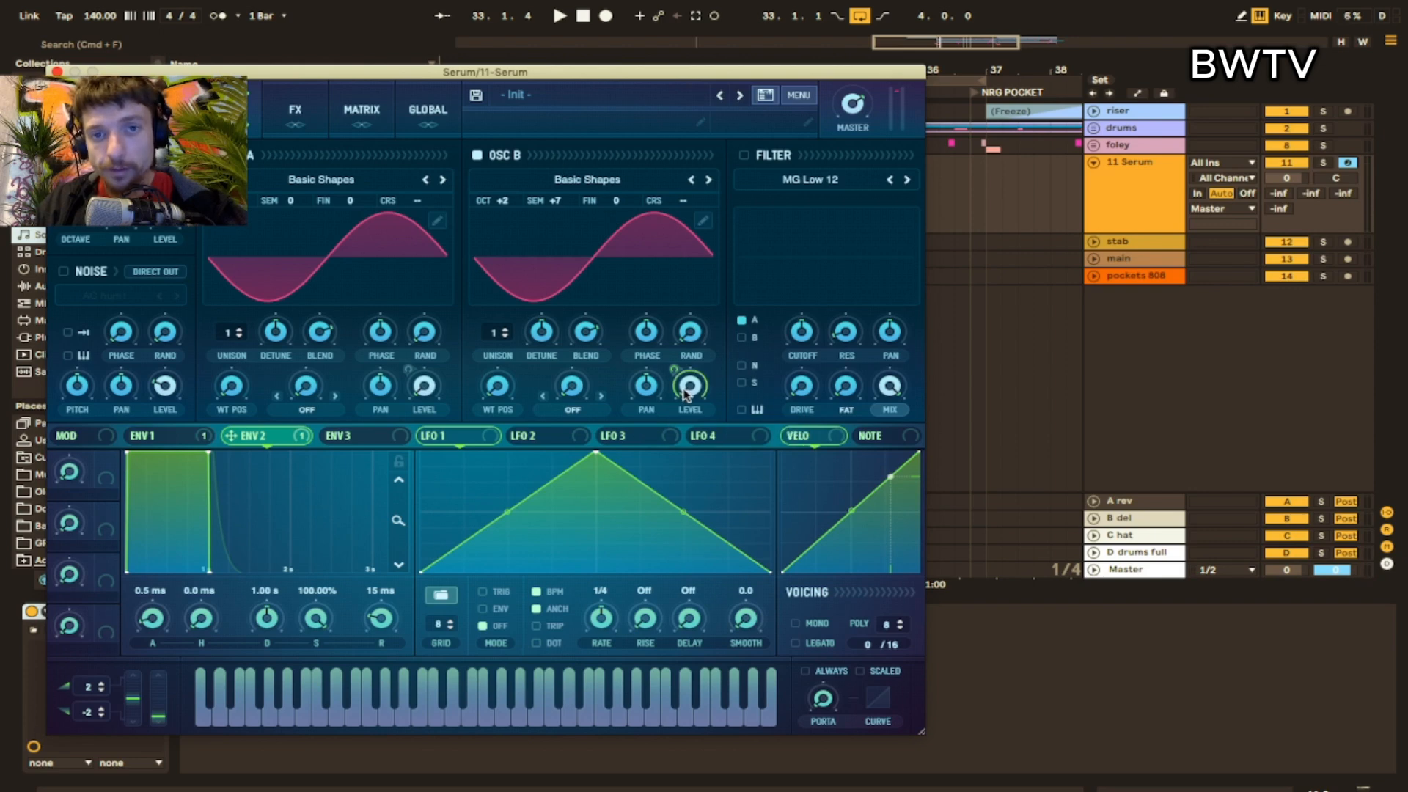
{"action": "left_click_drag", "start_coordinate": [389, 624], "coordinate": [390, 589]}
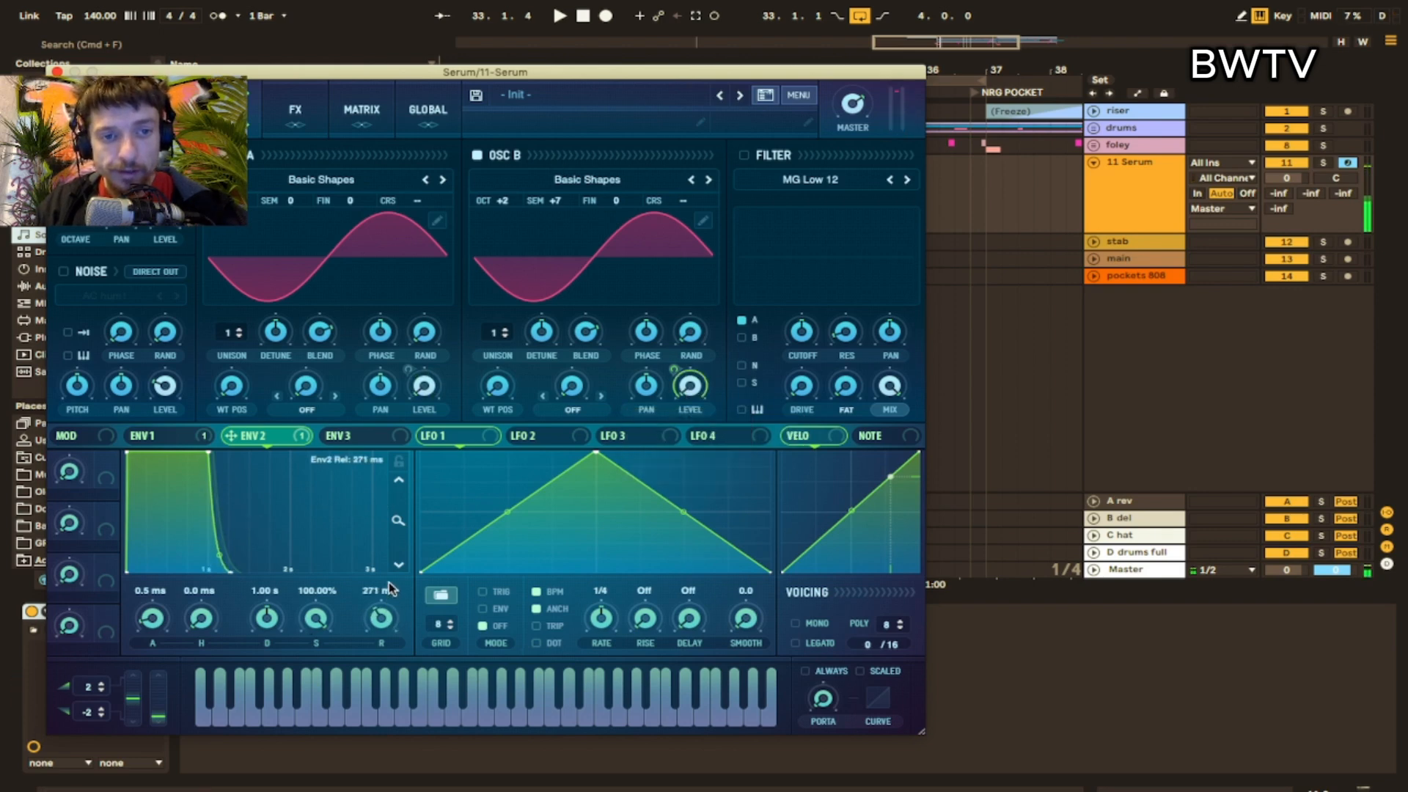
{"action": "left_click_drag", "start_coordinate": [149, 626], "coordinate": [158, 549]}
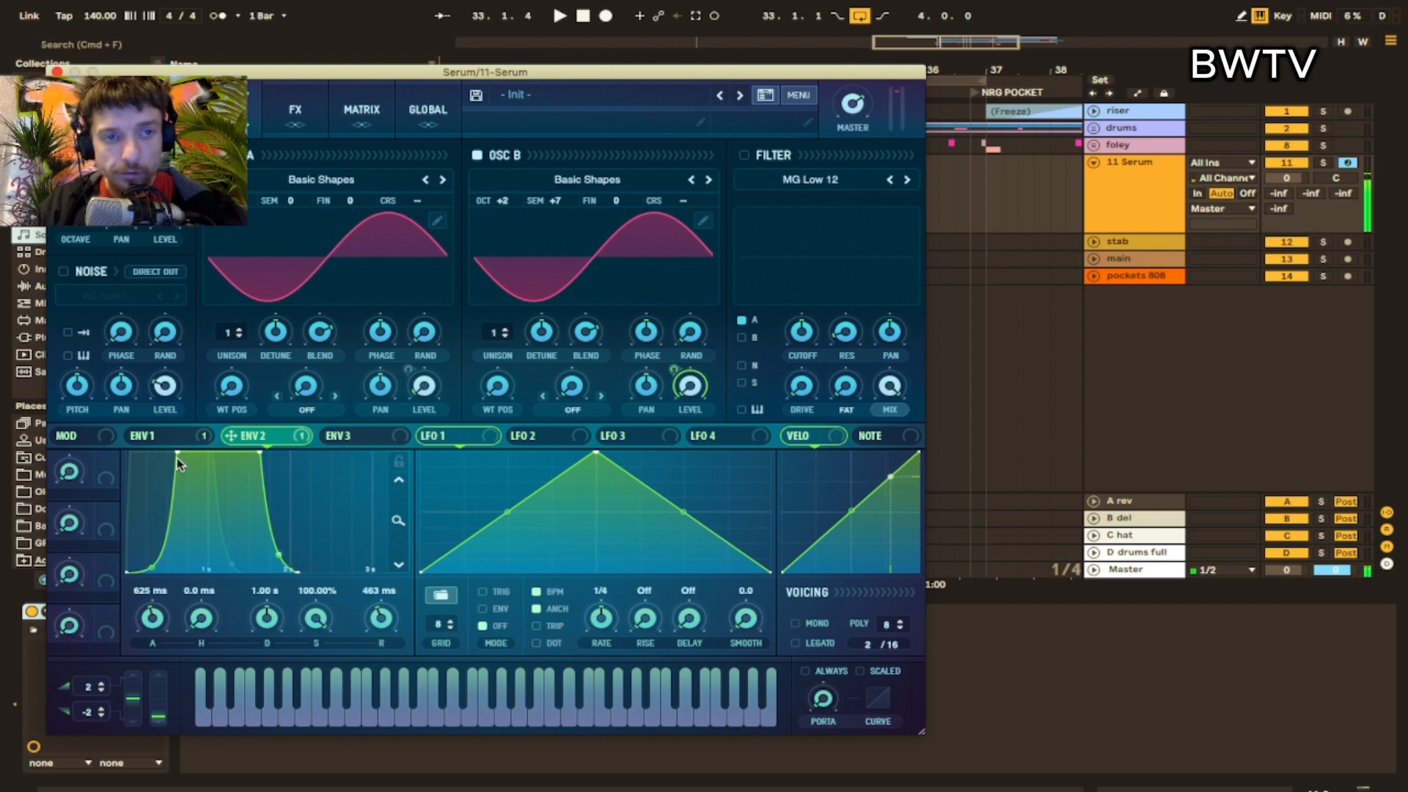
{"action": "left_click_drag", "start_coordinate": [178, 462], "coordinate": [103, 464]}
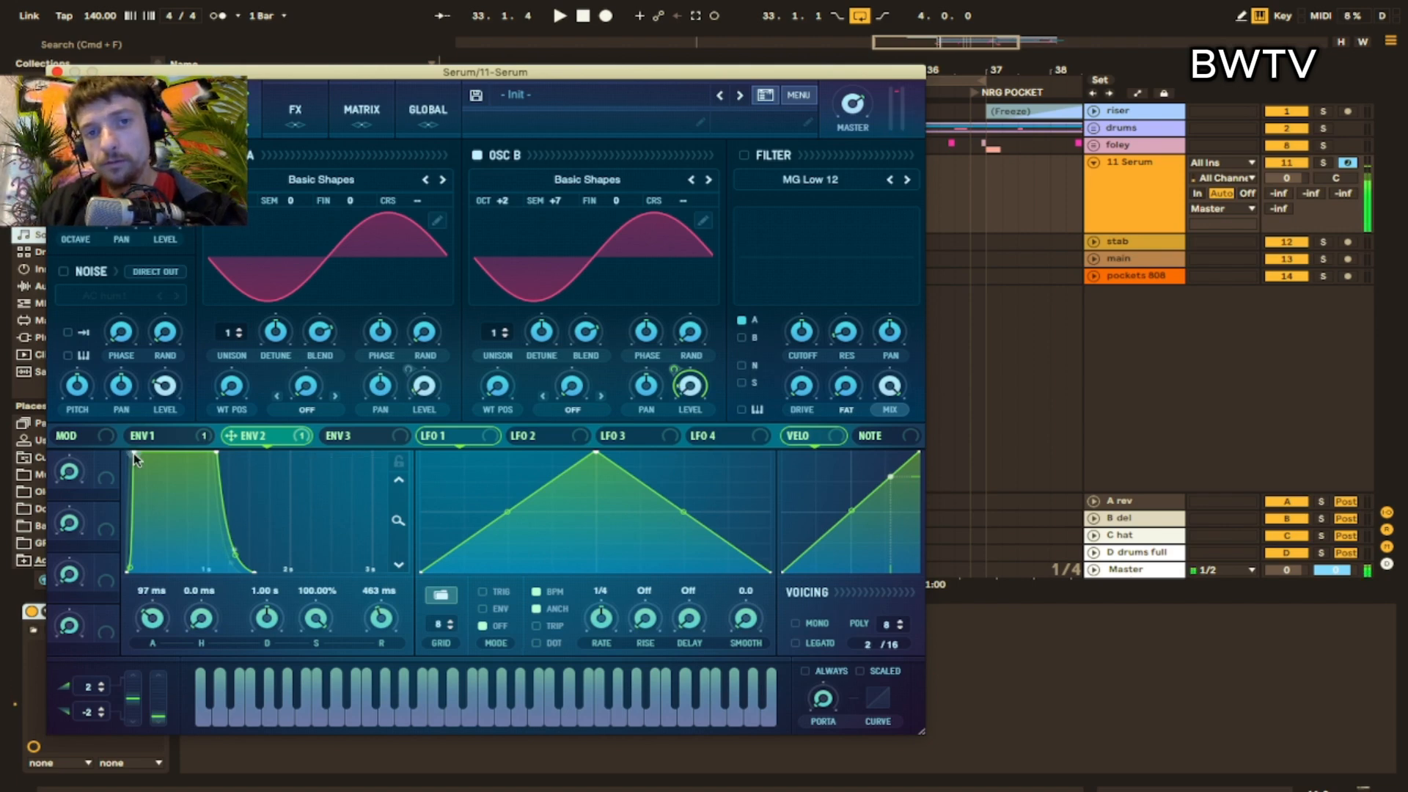
{"action": "left_click_drag", "start_coordinate": [134, 453], "coordinate": [127, 448]}
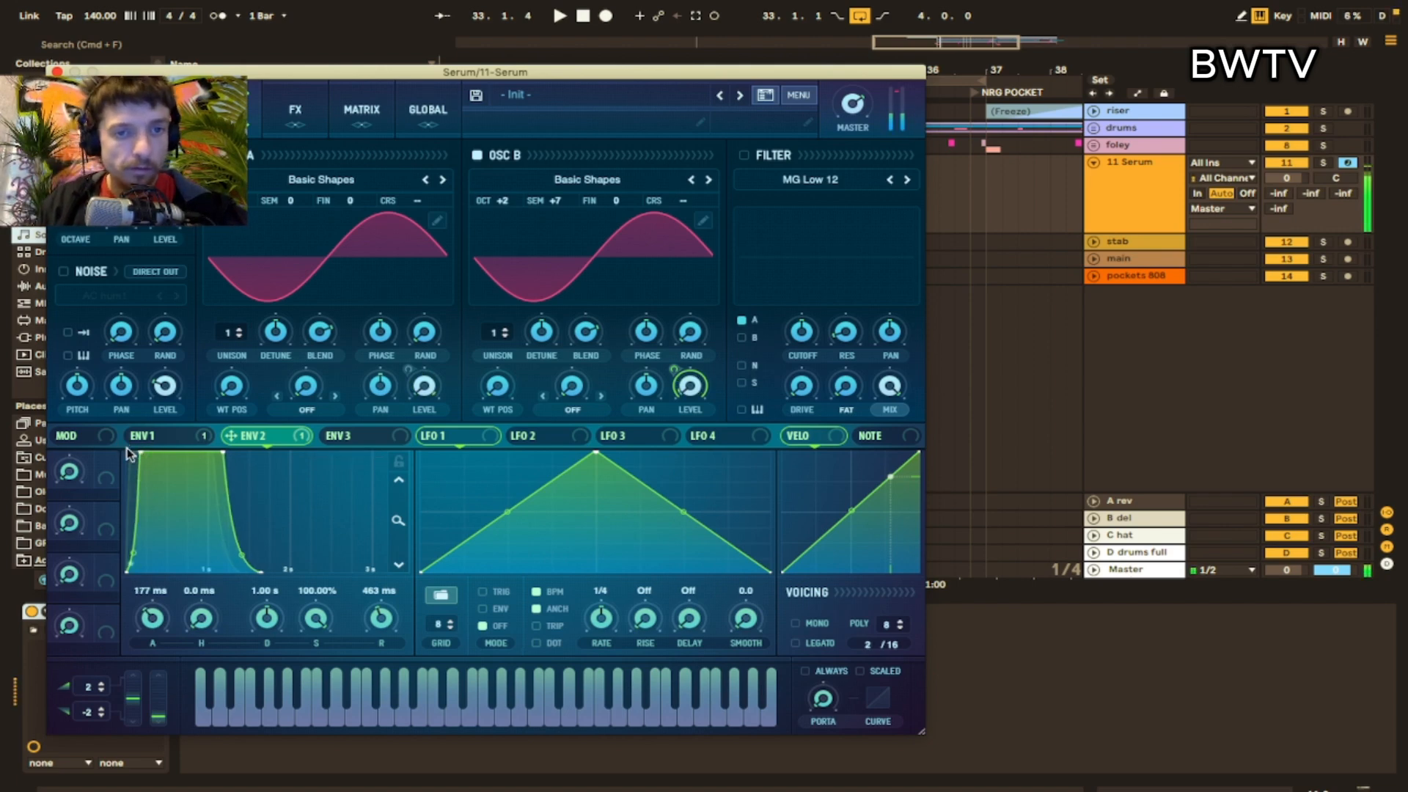
- Set the distortion effect to the Asym mode
{"action": "left_click", "coordinate": [295, 109]}
{"action": "left_click", "coordinate": [373, 174]}
{"action": "left_click", "coordinate": [449, 339]}
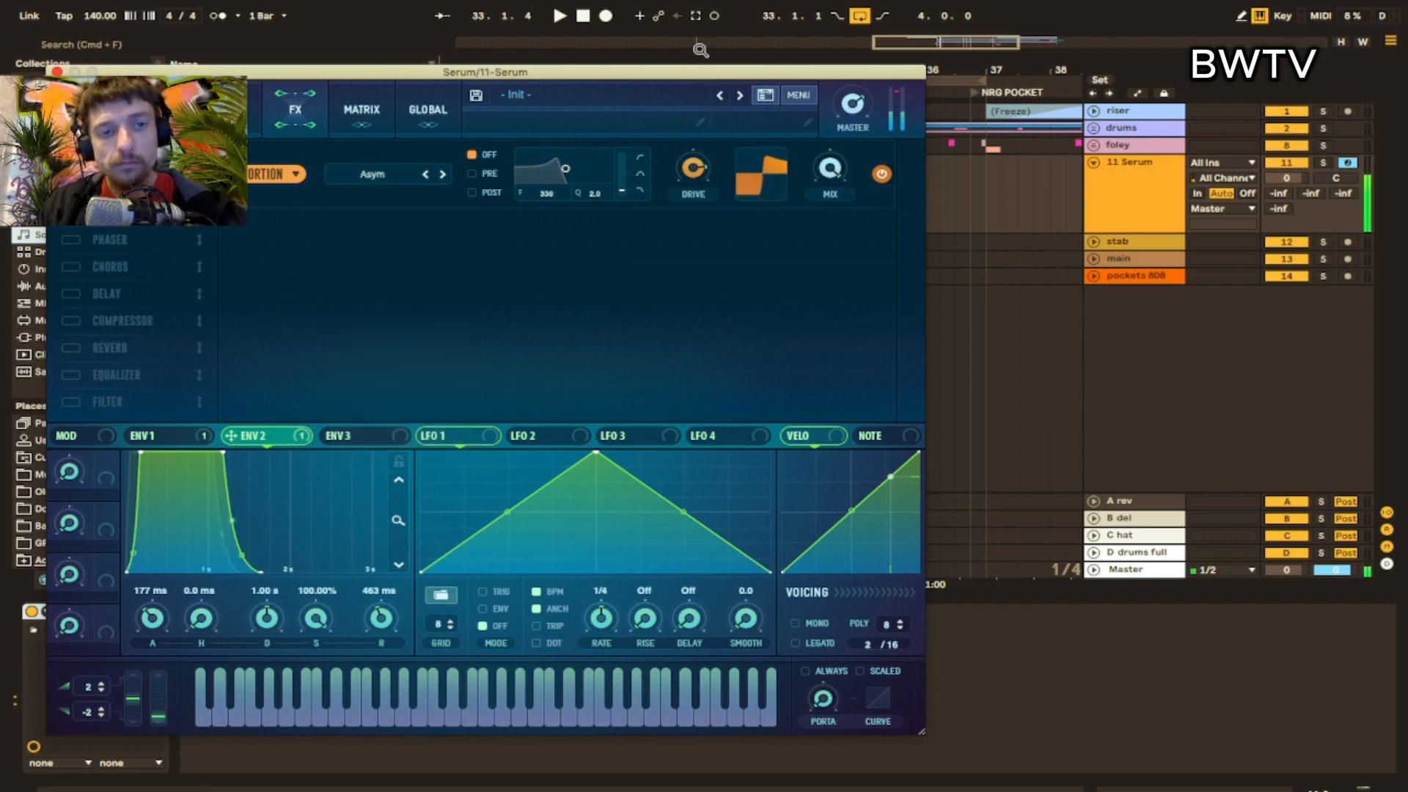
- Lengthen Envelope 1's release to about 923 ms and enable mono legato voicing with always-on portamento
{"action": "left_click", "coordinate": [197, 439]}
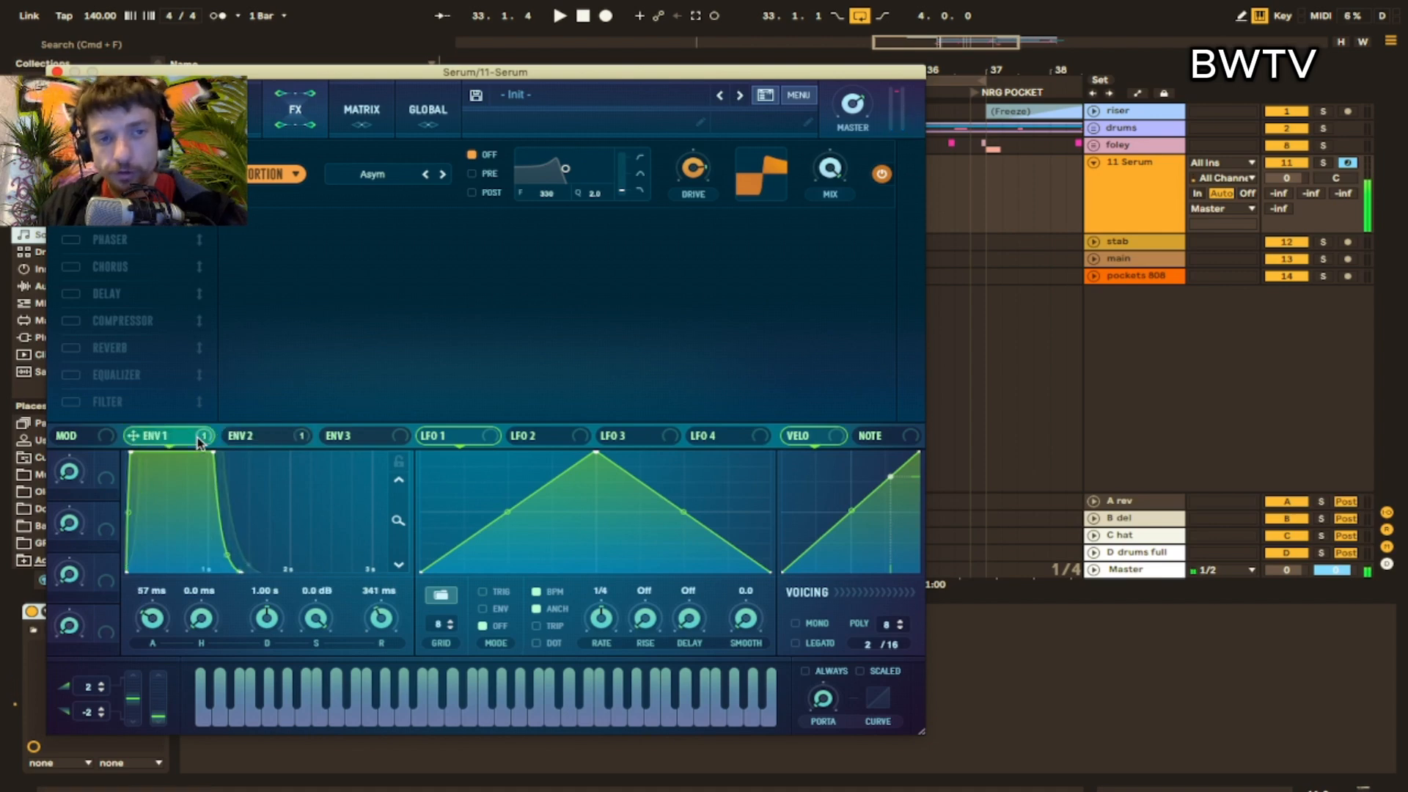
{"action": "left_click_drag", "start_coordinate": [367, 616], "coordinate": [377, 611]}
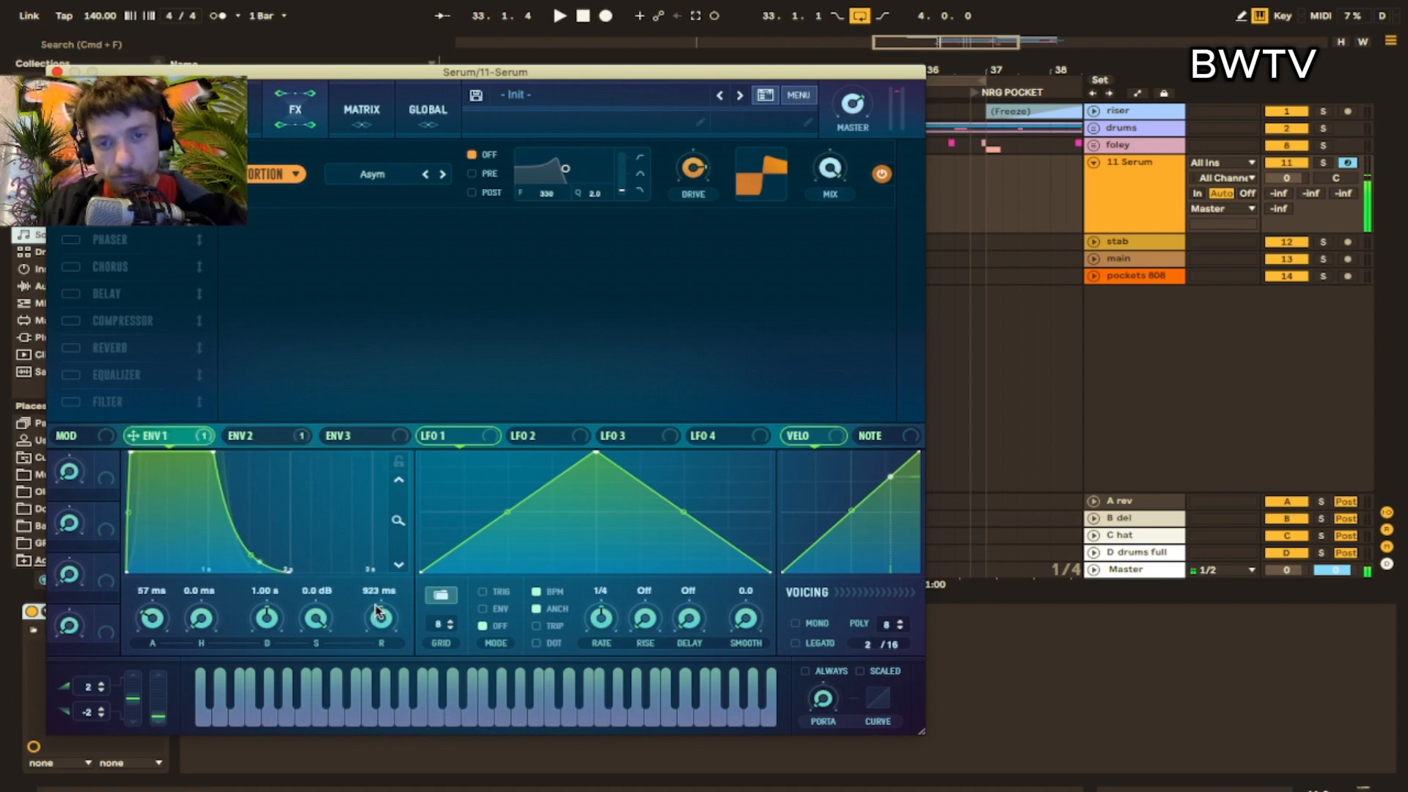
{"action": "left_click", "coordinate": [795, 623]}
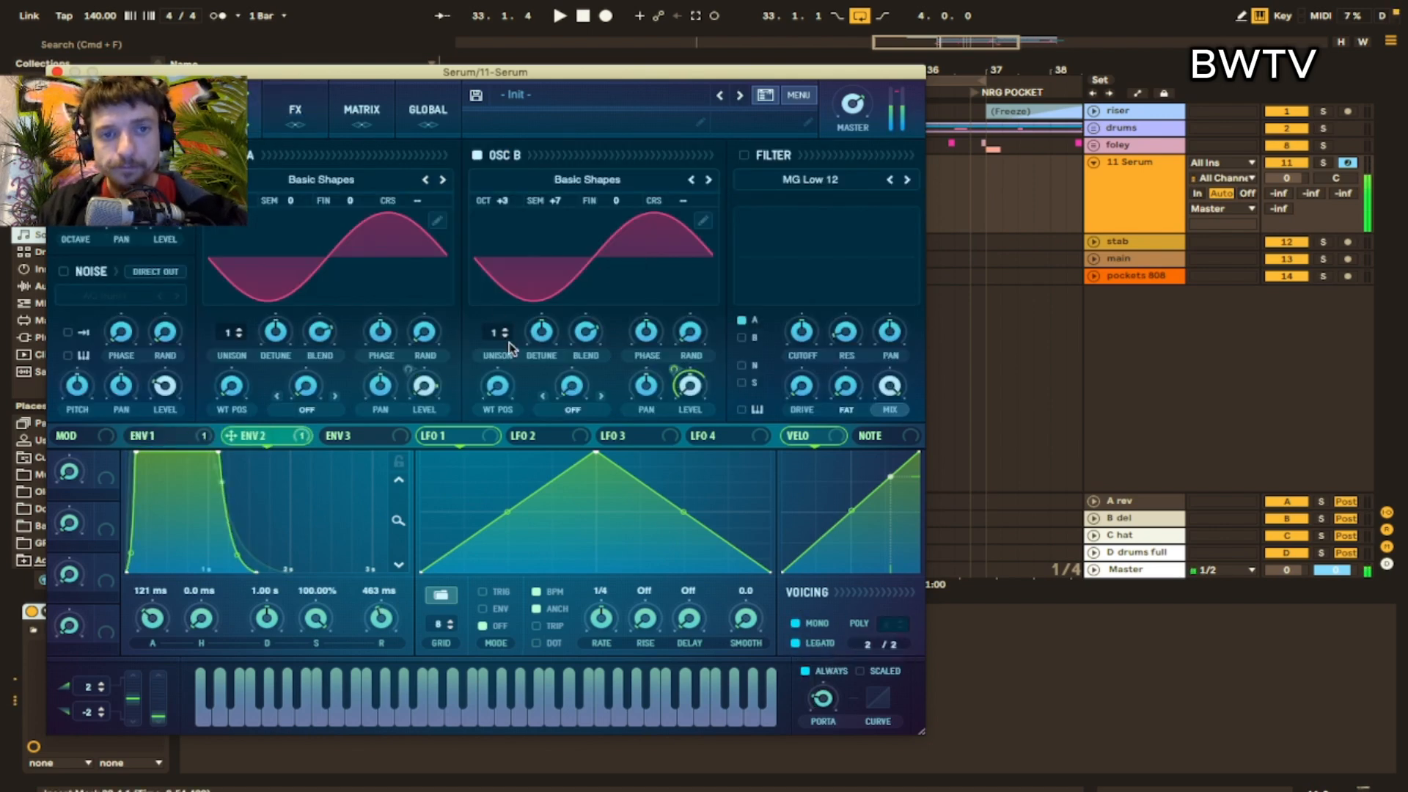
- Enable the MG Low 12 filter for all sound sources and modulate its cutoff with Envelope 2
{"action": "left_click", "coordinate": [810, 179]}
{"action": "mouse_move", "coordinate": [807, 200]}
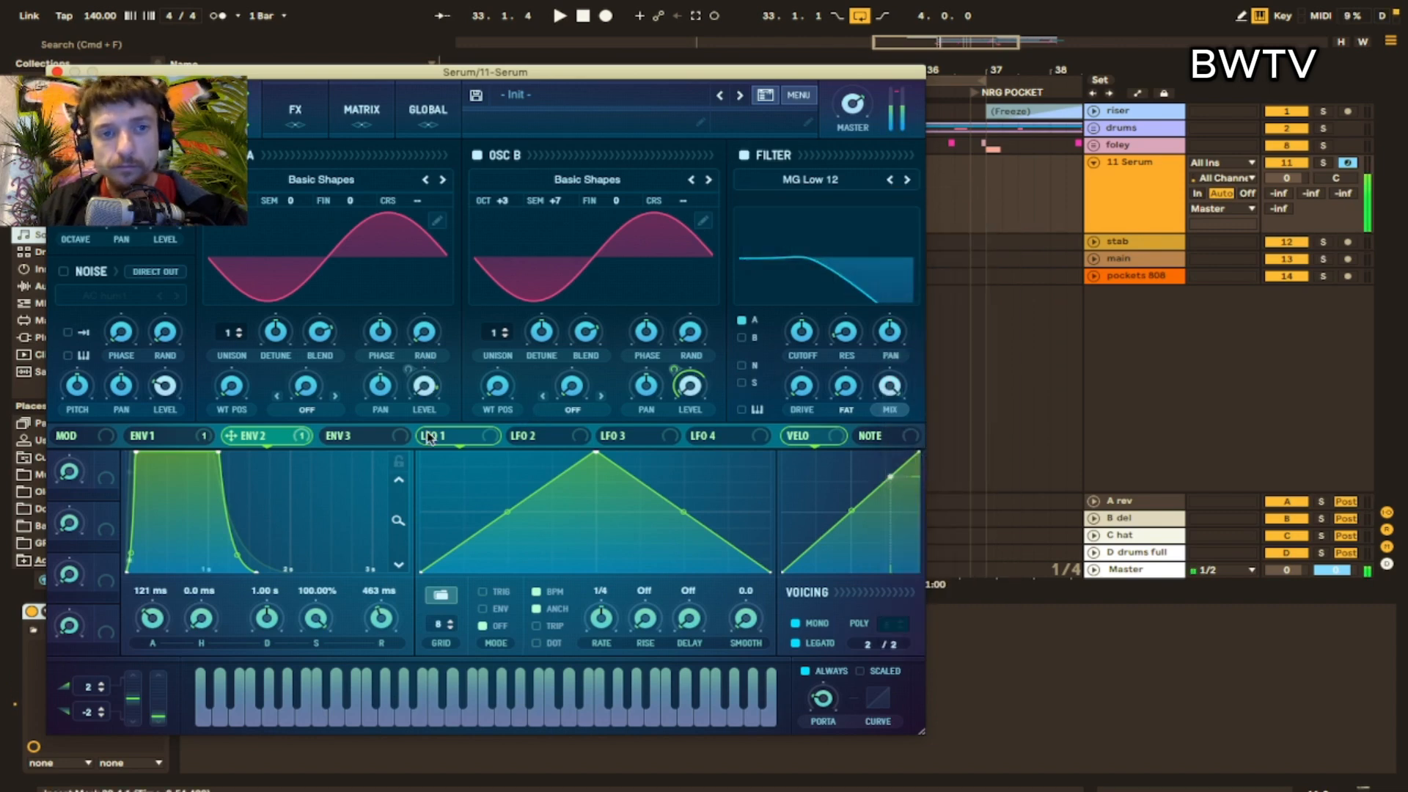
{"action": "mouse_move", "coordinate": [429, 438]}
{"action": "left_mouse_down"}
{"action": "mouse_move", "coordinate": [843, 348]}
{"action": "mouse_move", "coordinate": [810, 337]}
{"action": "mouse_move", "coordinate": [810, 373]}
{"action": "left_mouse_up"}
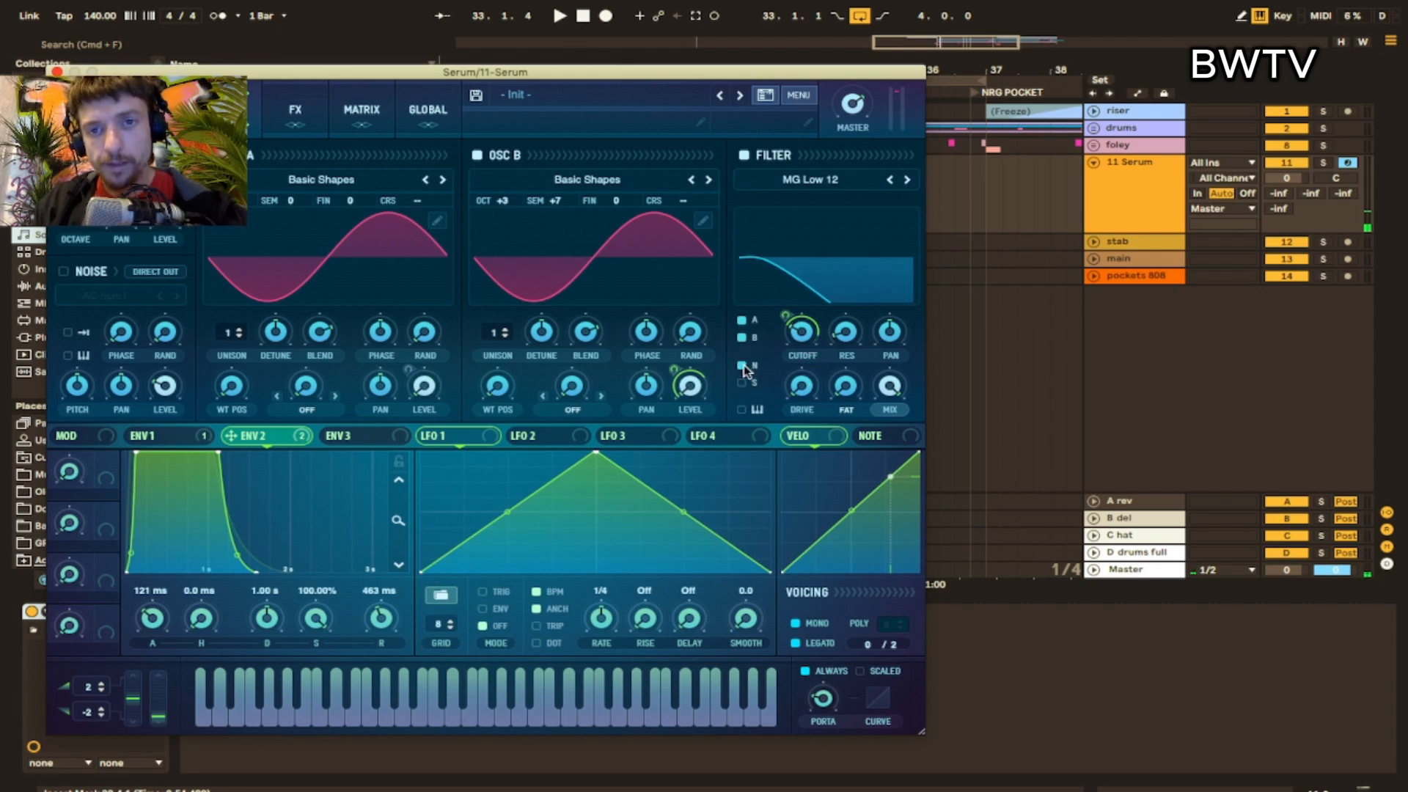
{"action": "mouse_move", "coordinate": [801, 341]}
{"action": "left_mouse_down"}
{"action": "mouse_move", "coordinate": [798, 303]}
{"action": "mouse_move", "coordinate": [795, 323]}
{"action": "left_mouse_up"}
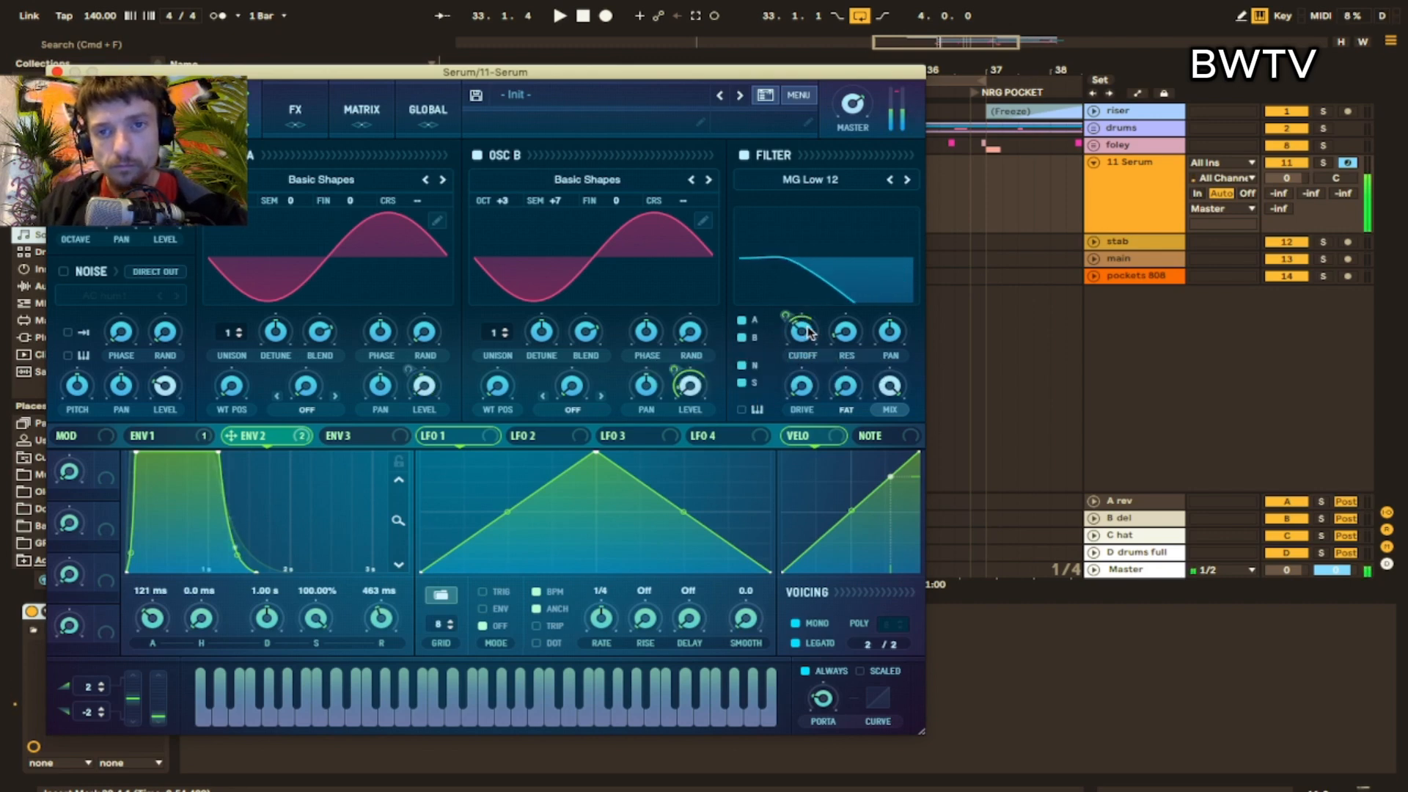
- Add an Equalizer effect, cut its low band by 24 dB, and modulate that band's frequency with Envelope 2
{"action": "left_click", "coordinate": [306, 122]}
{"action": "left_click", "coordinate": [88, 374]}
{"action": "left_click_drag", "start_coordinate": [448, 240], "coordinate": [427, 314]}
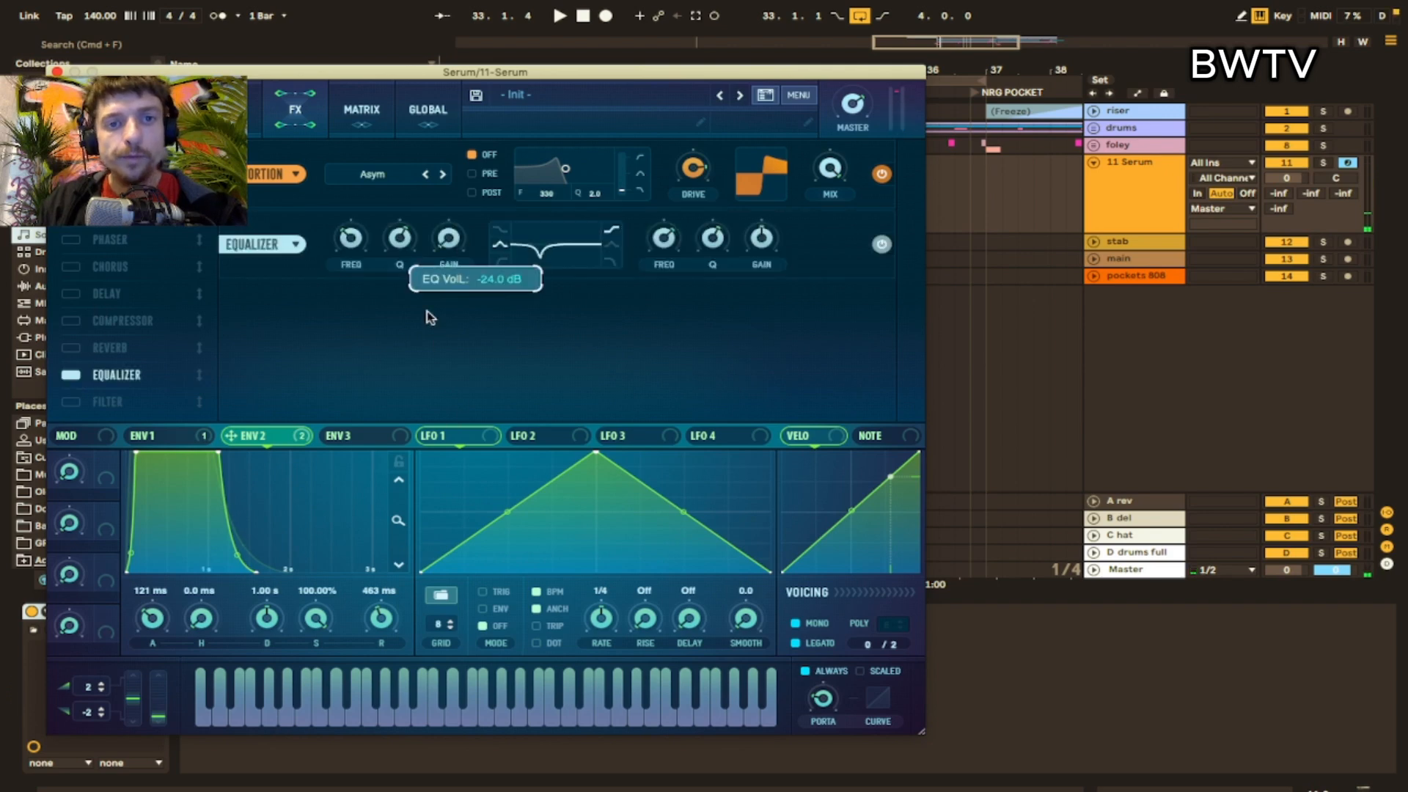
{"action": "mouse_move", "coordinate": [351, 244]}
{"action": "left_mouse_down"}
{"action": "mouse_move", "coordinate": [353, 268]}
{"action": "mouse_move", "coordinate": [349, 239]}
{"action": "left_mouse_up"}
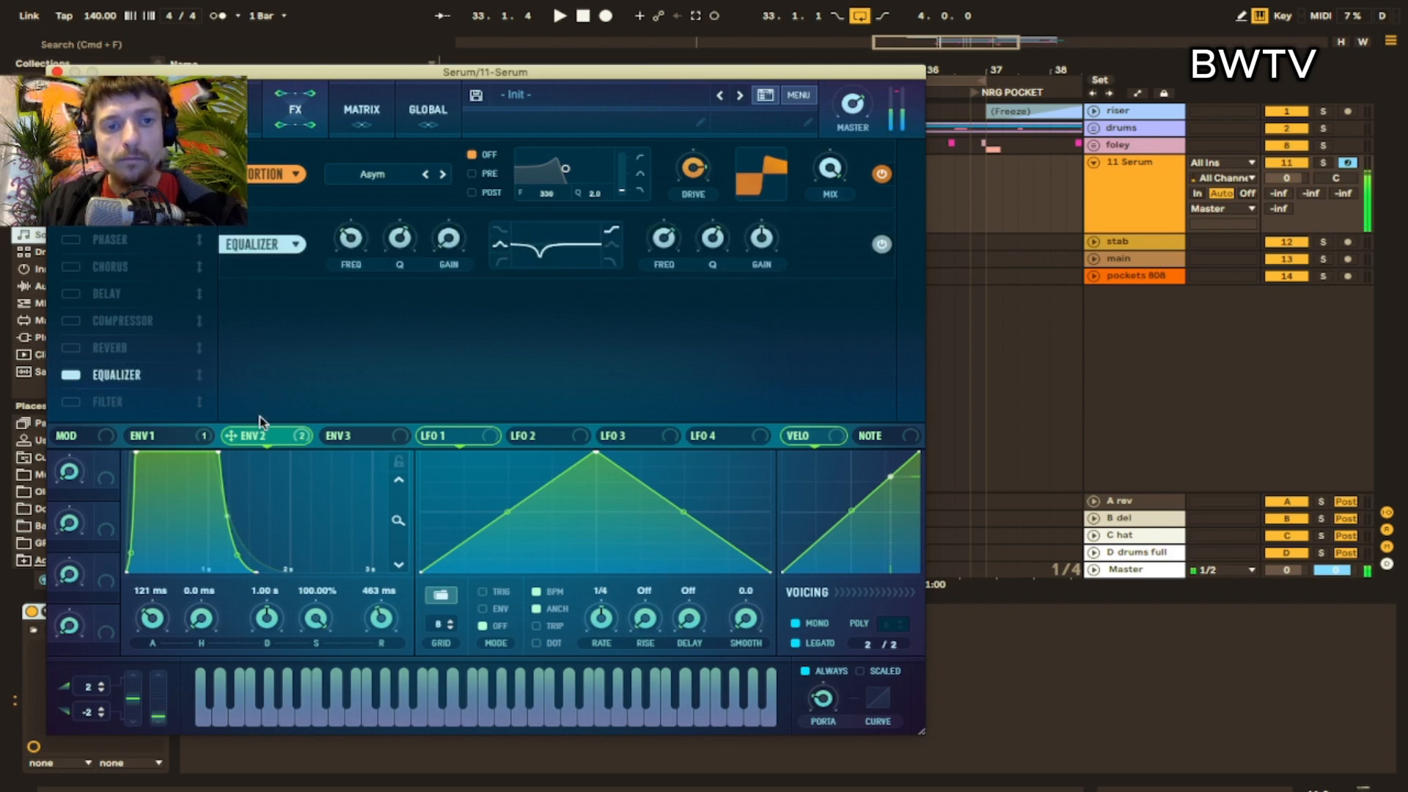
{"action": "left_click_drag", "start_coordinate": [260, 433], "coordinate": [350, 238]}
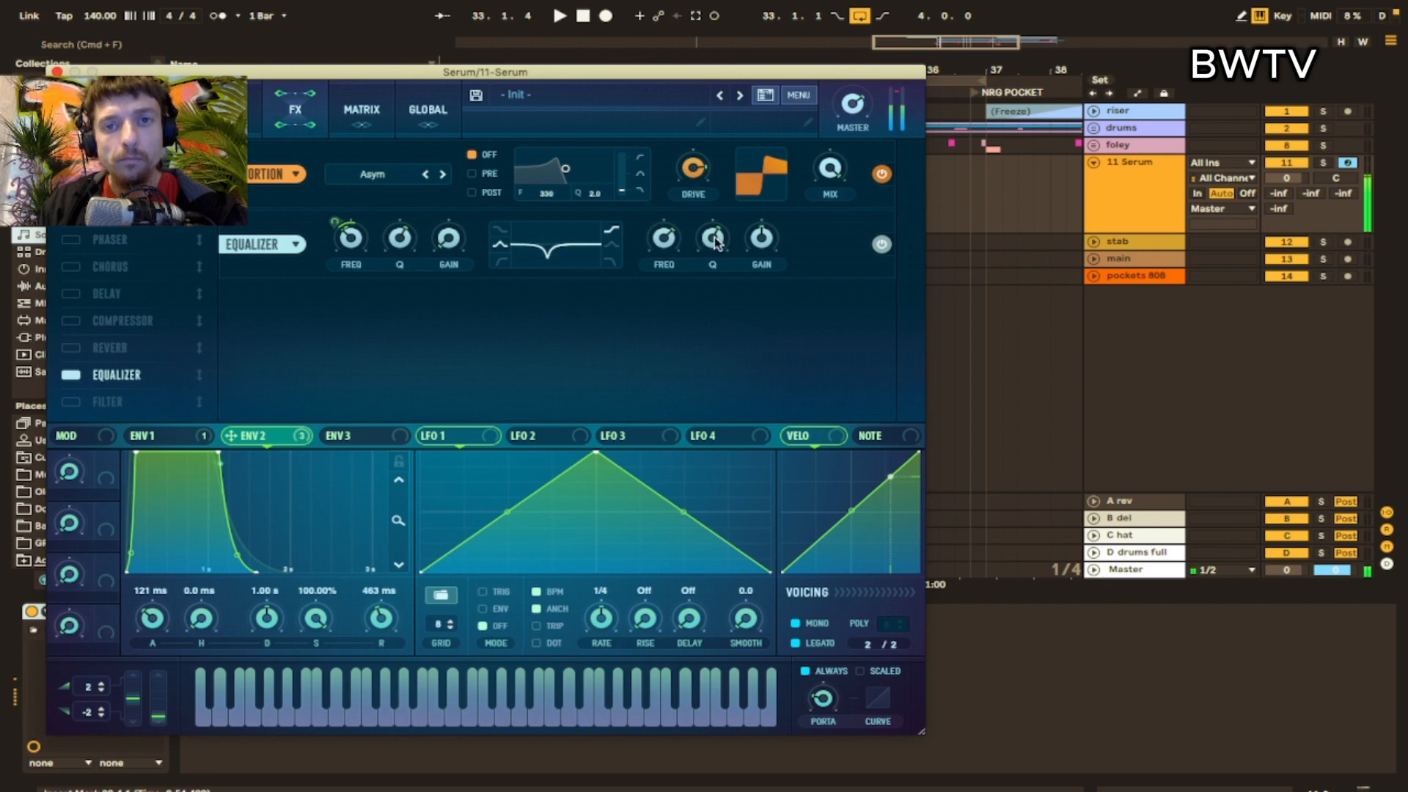
- Boost the equalizer's high band by about 6.2 dB and lower its frequency to around 853 Hz
{"action": "left_click_drag", "start_coordinate": [762, 239], "coordinate": [769, 180]}
{"action": "left_click_drag", "start_coordinate": [668, 238], "coordinate": [651, 288]}
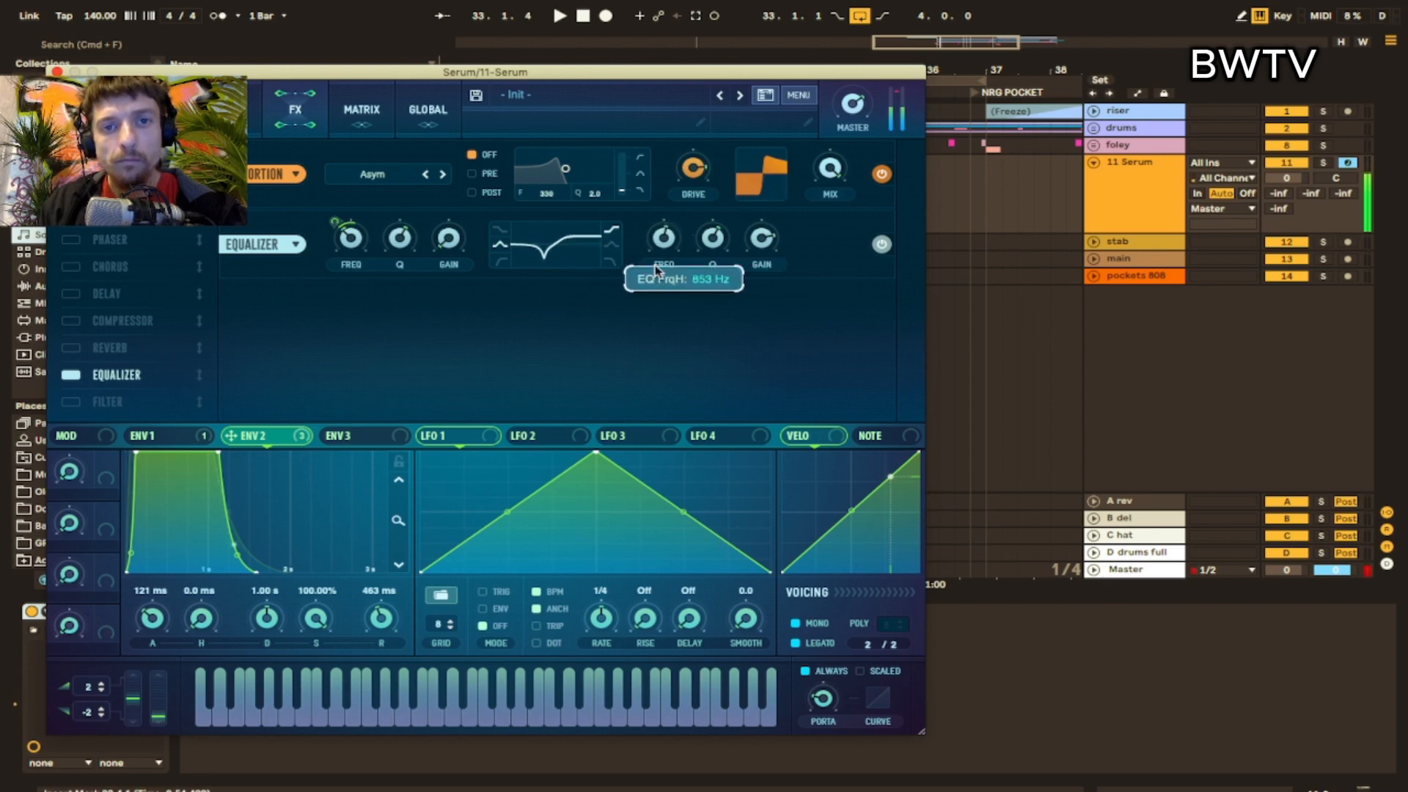
{"action": "left_click_drag", "start_coordinate": [762, 240], "coordinate": [755, 264]}
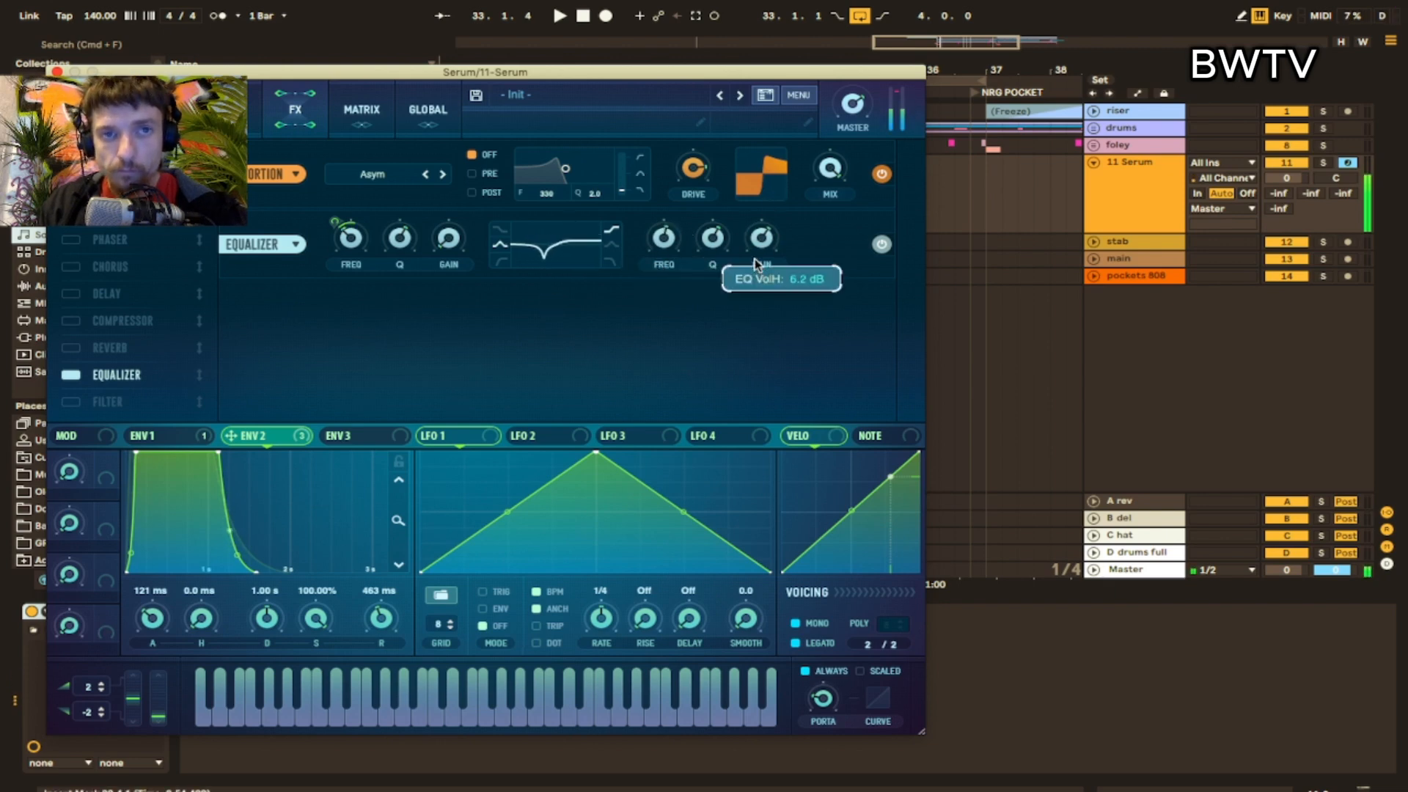
- Add a Filter effect of the flange type Phs 24- and adjust its cutoff
{"action": "left_click", "coordinate": [71, 401]}
{"action": "left_click", "coordinate": [378, 315]}
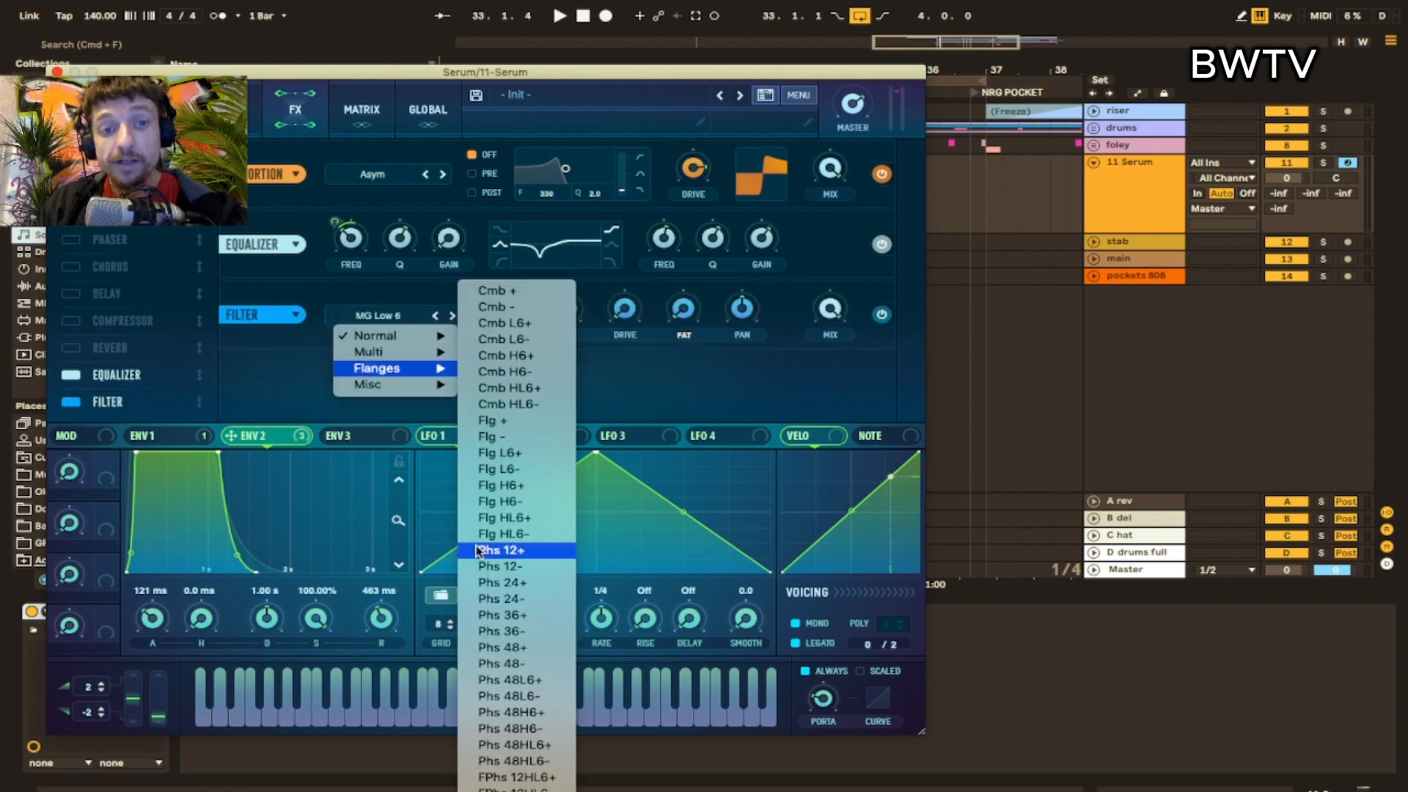
{"action": "left_click", "coordinate": [513, 594]}
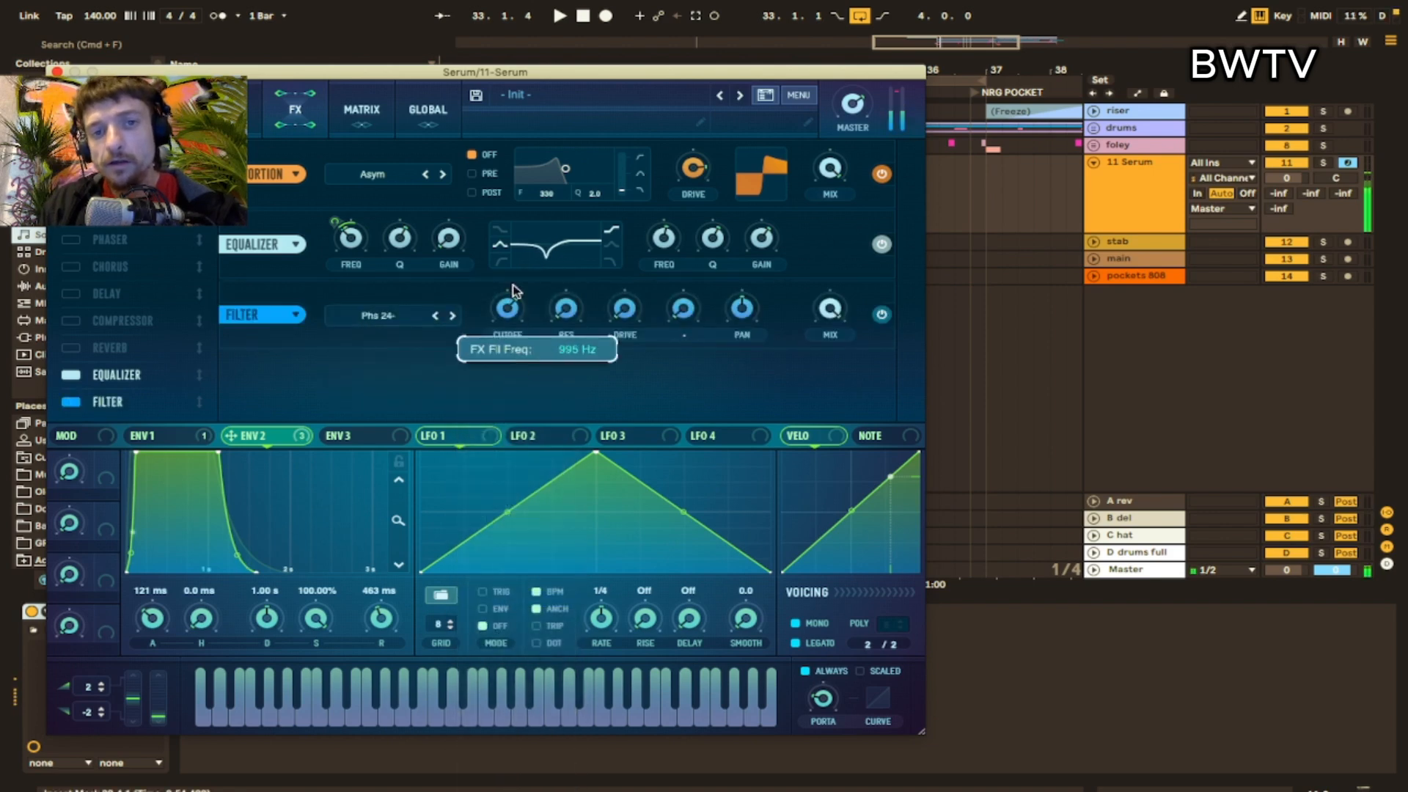
{"action": "left_click_drag", "start_coordinate": [513, 290], "coordinate": [511, 373]}
{"action": "left_click_drag", "start_coordinate": [497, 302], "coordinate": [499, 280]}
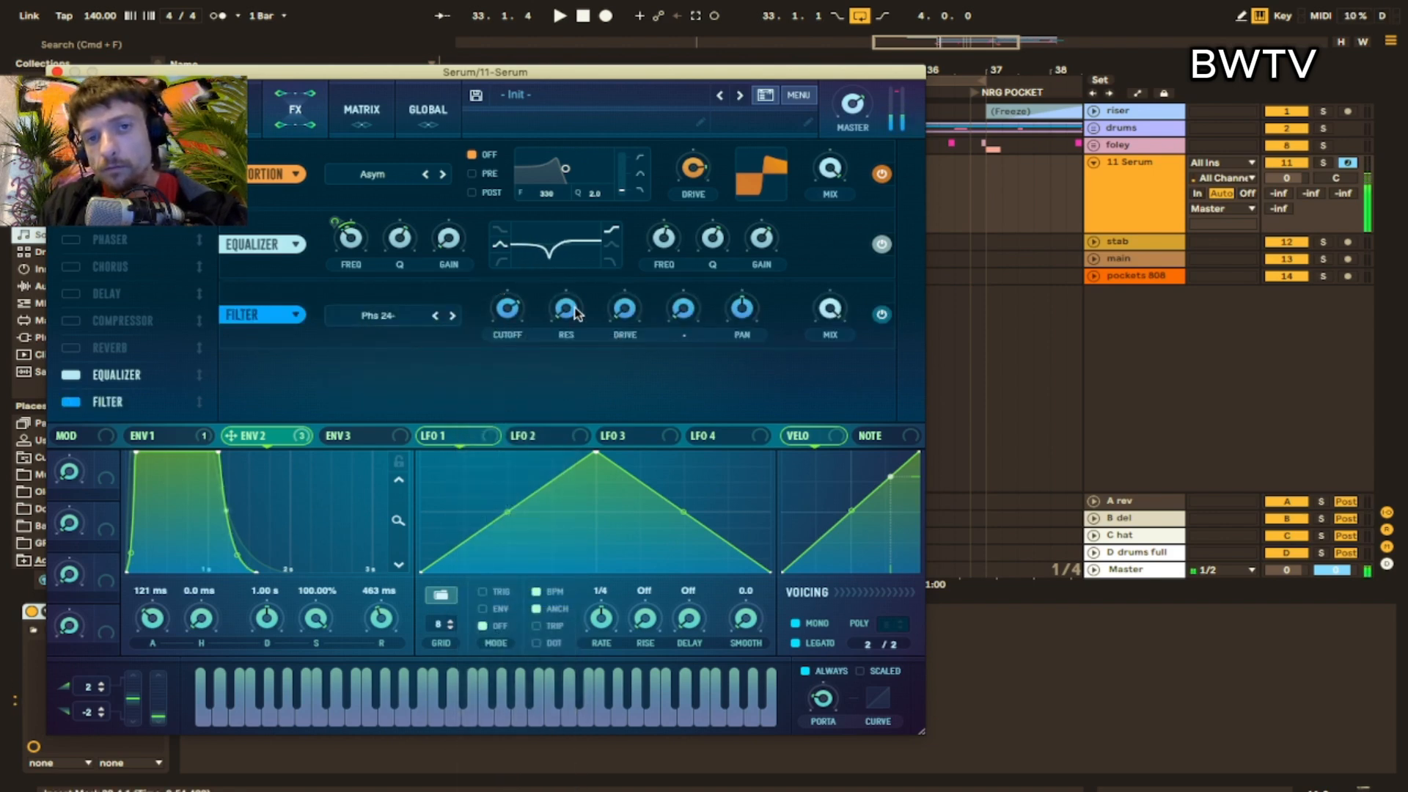
- Switch the filter effect to Phs 24+ and modulate its cutoff with Envelope 2, with a base cutoff around 297 Hz
{"action": "left_click_drag", "start_coordinate": [625, 310], "coordinate": [629, 278]}
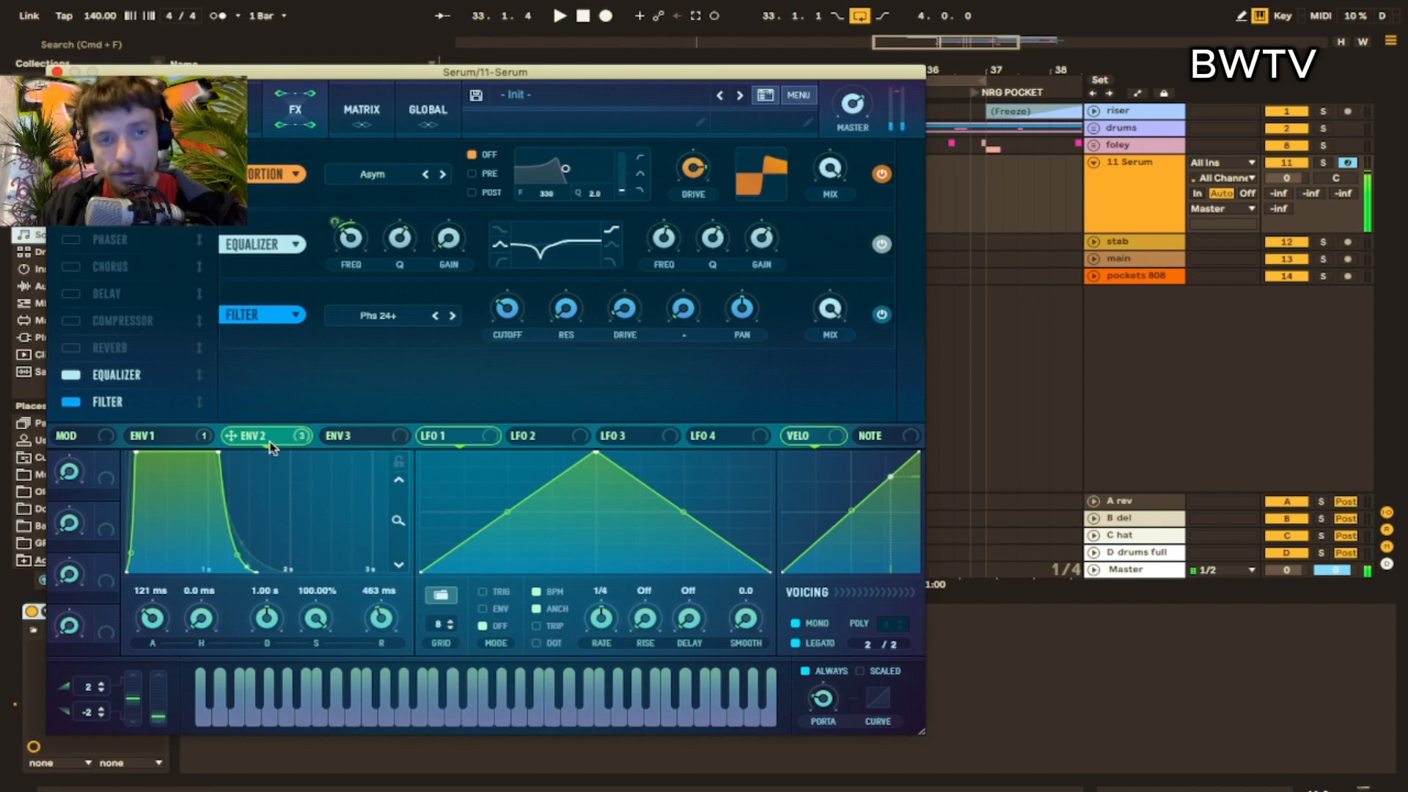
{"action": "left_click_drag", "start_coordinate": [273, 440], "coordinate": [510, 334]}
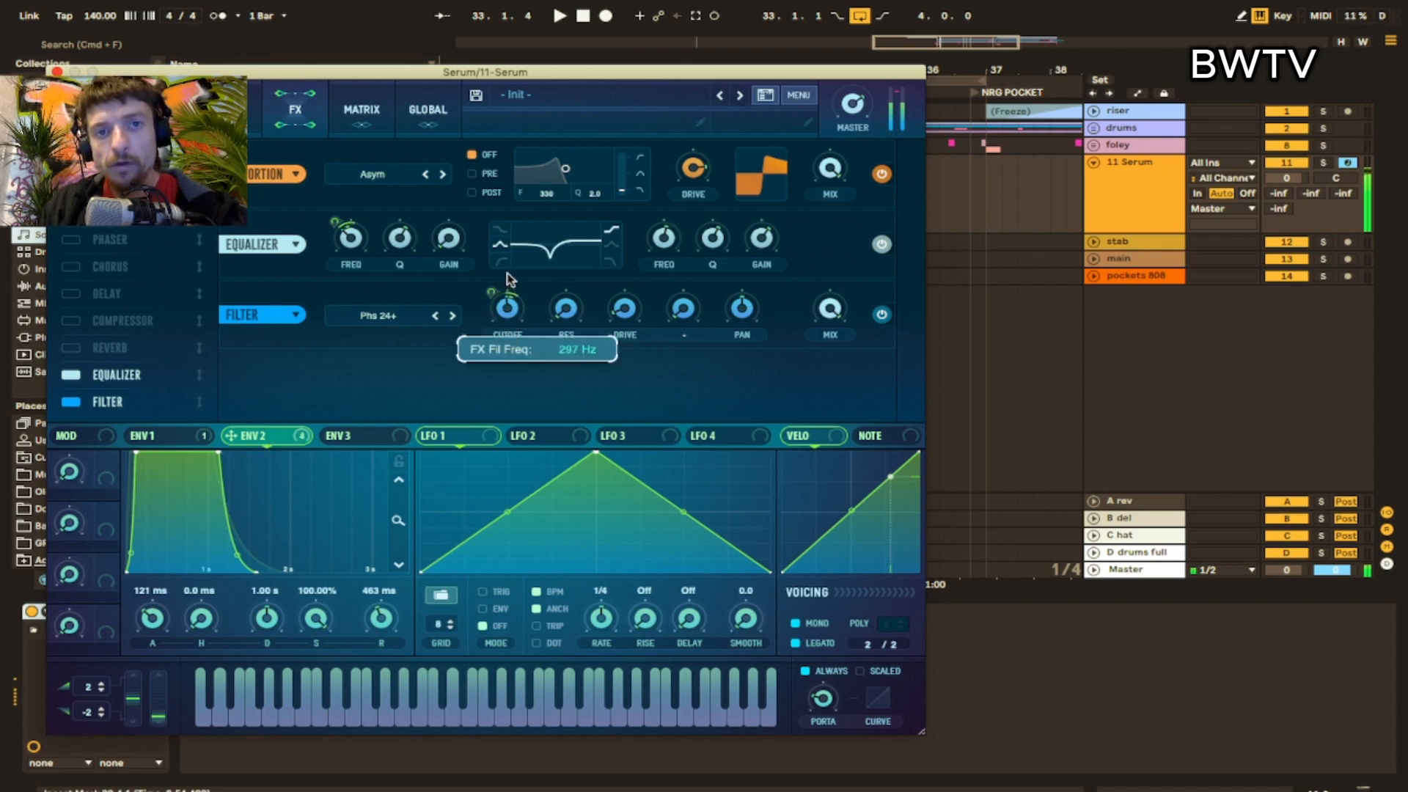
{"action": "left_click_drag", "start_coordinate": [582, 318], "coordinate": [571, 295]}
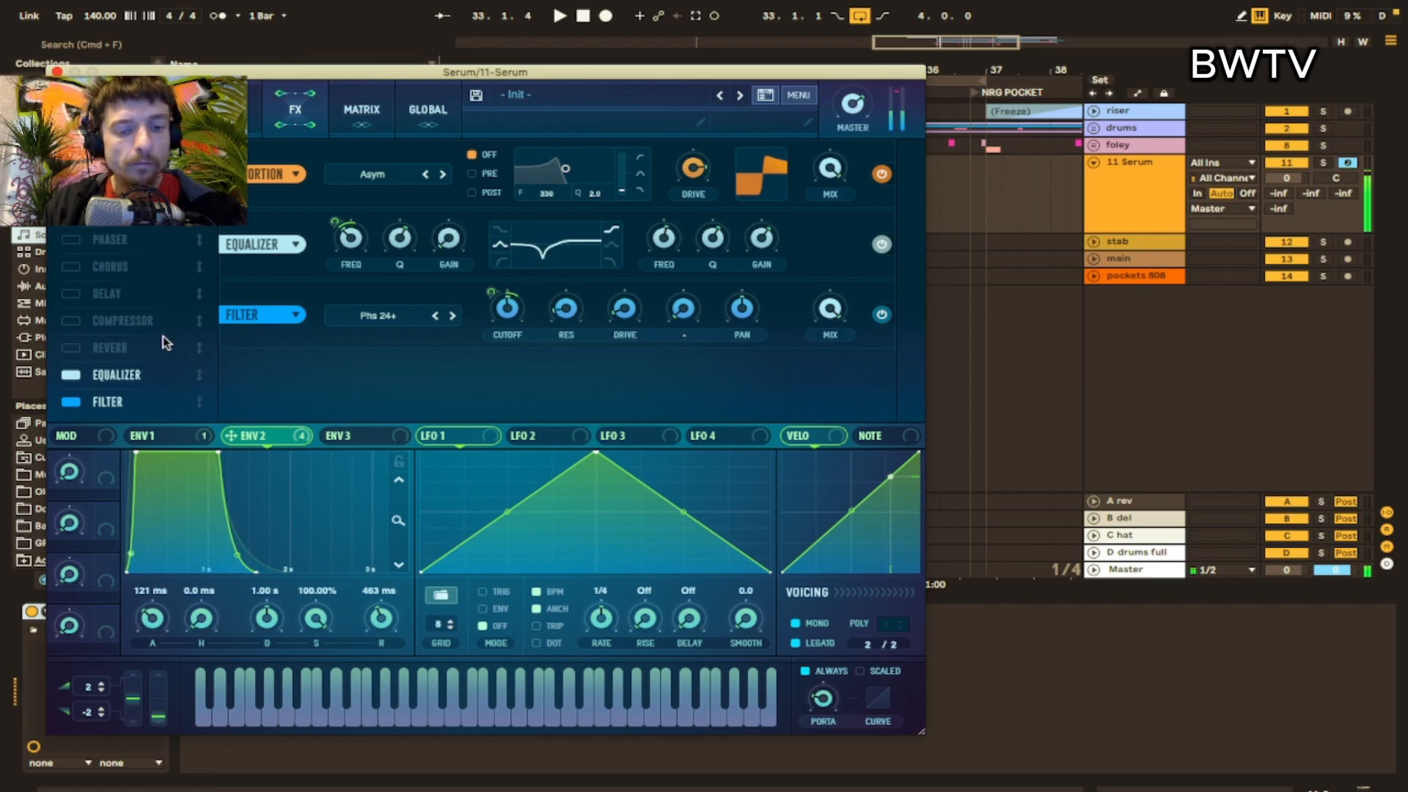
- Add a Chorus effect after the filter and adjust its mix, low-pass and feedback amounts
{"action": "left_click", "coordinate": [110, 266]}
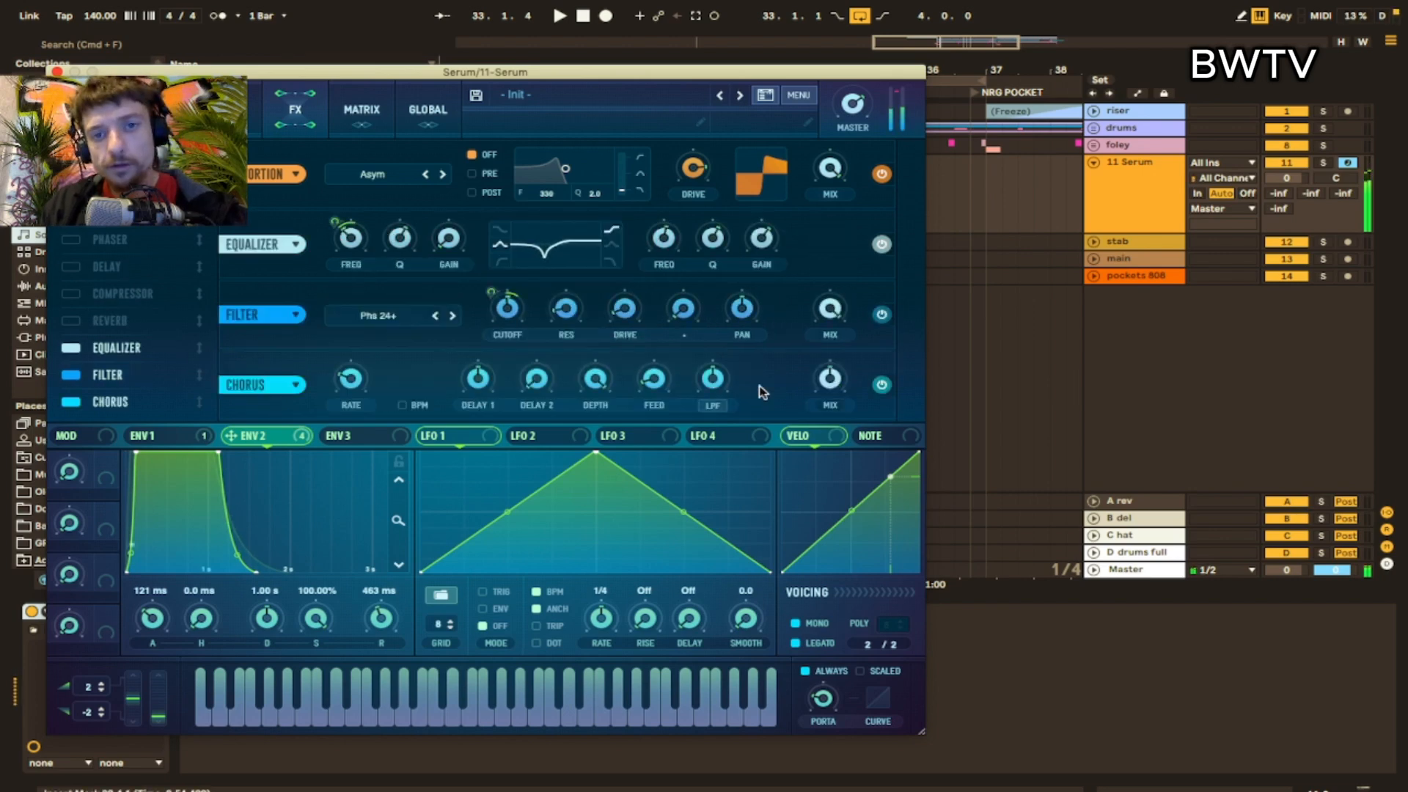
{"action": "left_click_drag", "start_coordinate": [843, 370], "coordinate": [850, 286]}
{"action": "left_click_drag", "start_coordinate": [726, 383], "coordinate": [722, 304]}
{"action": "left_click_drag", "start_coordinate": [657, 383], "coordinate": [652, 340]}
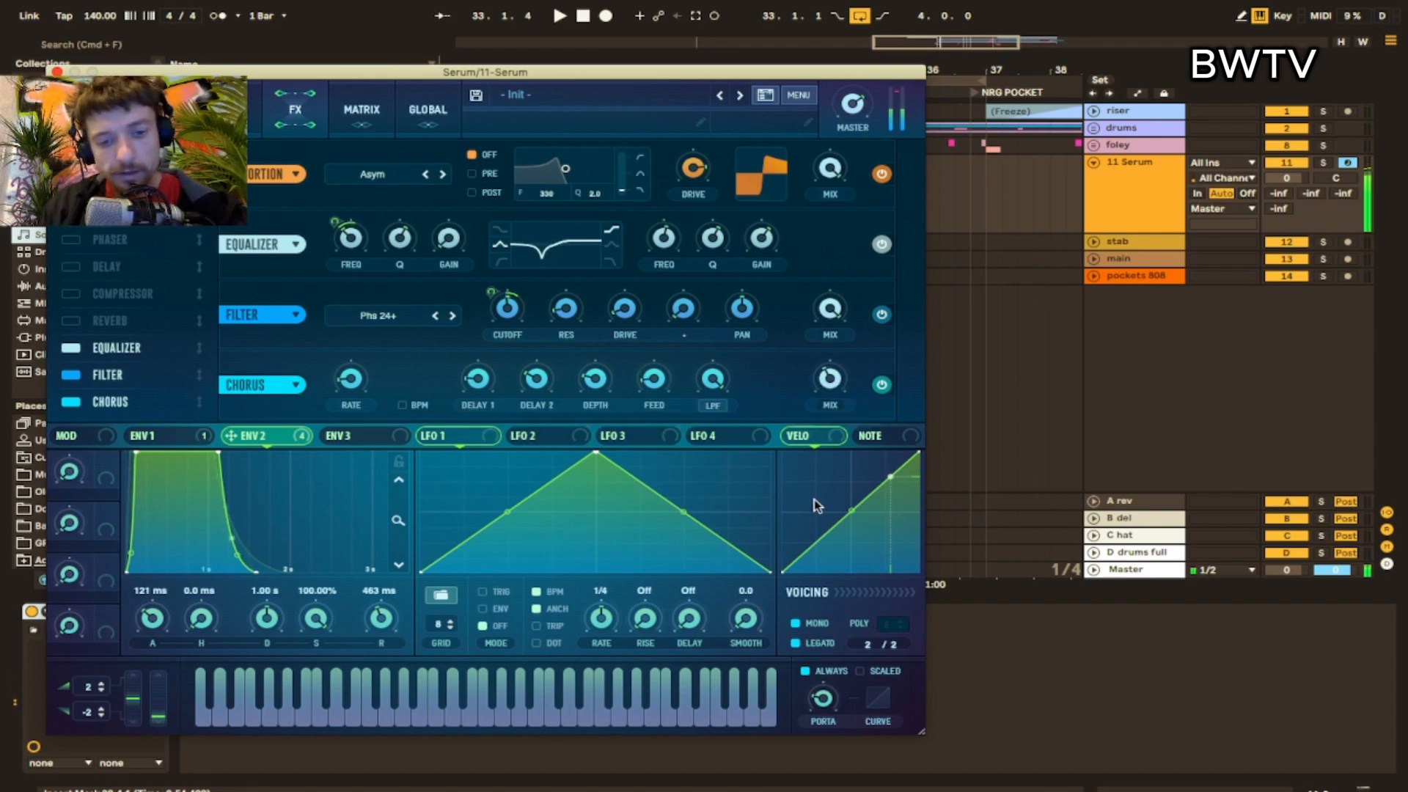
- Add a Reverb effect at the end of the synth's effects and set it to Hall mode
{"action": "left_click", "coordinate": [84, 320]}
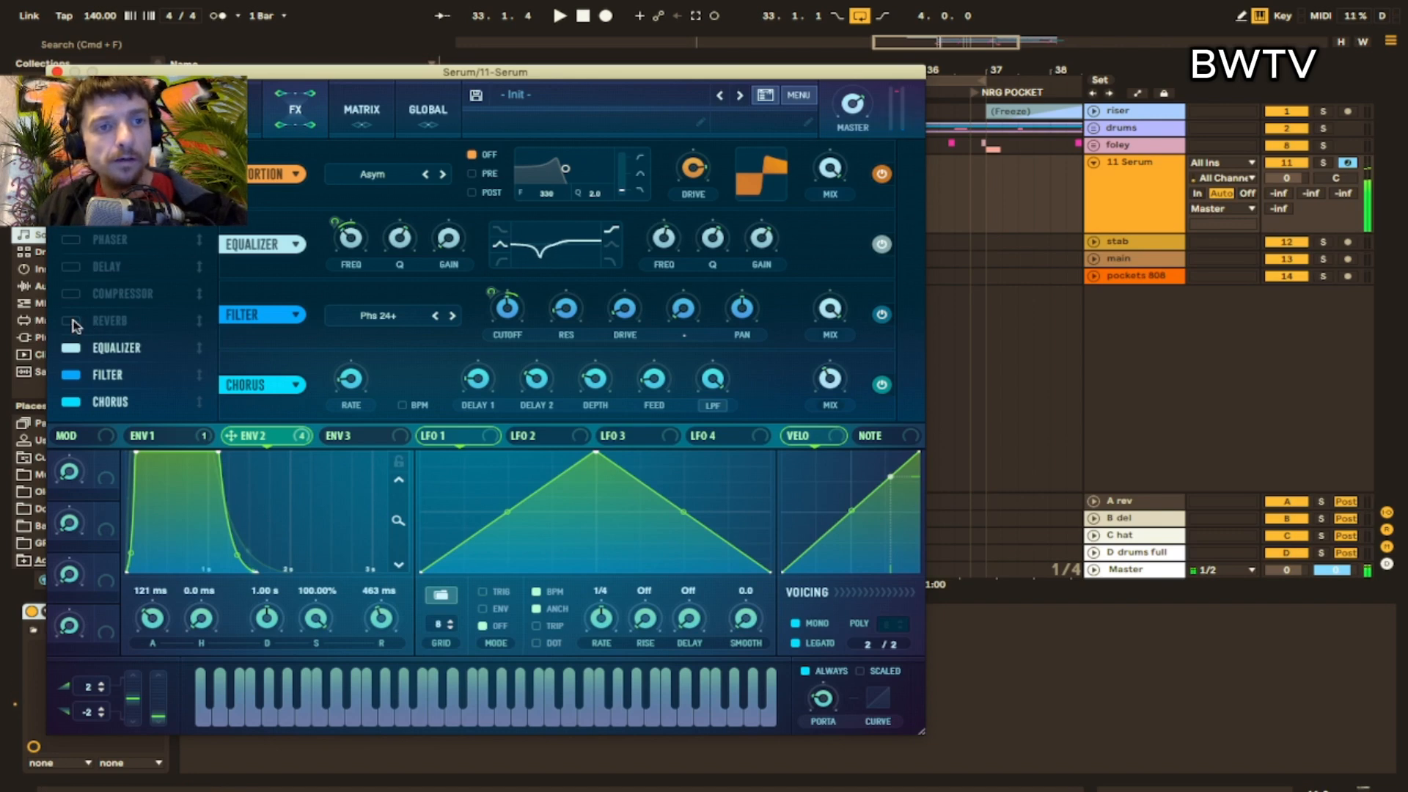
{"action": "left_click", "coordinate": [346, 376]}
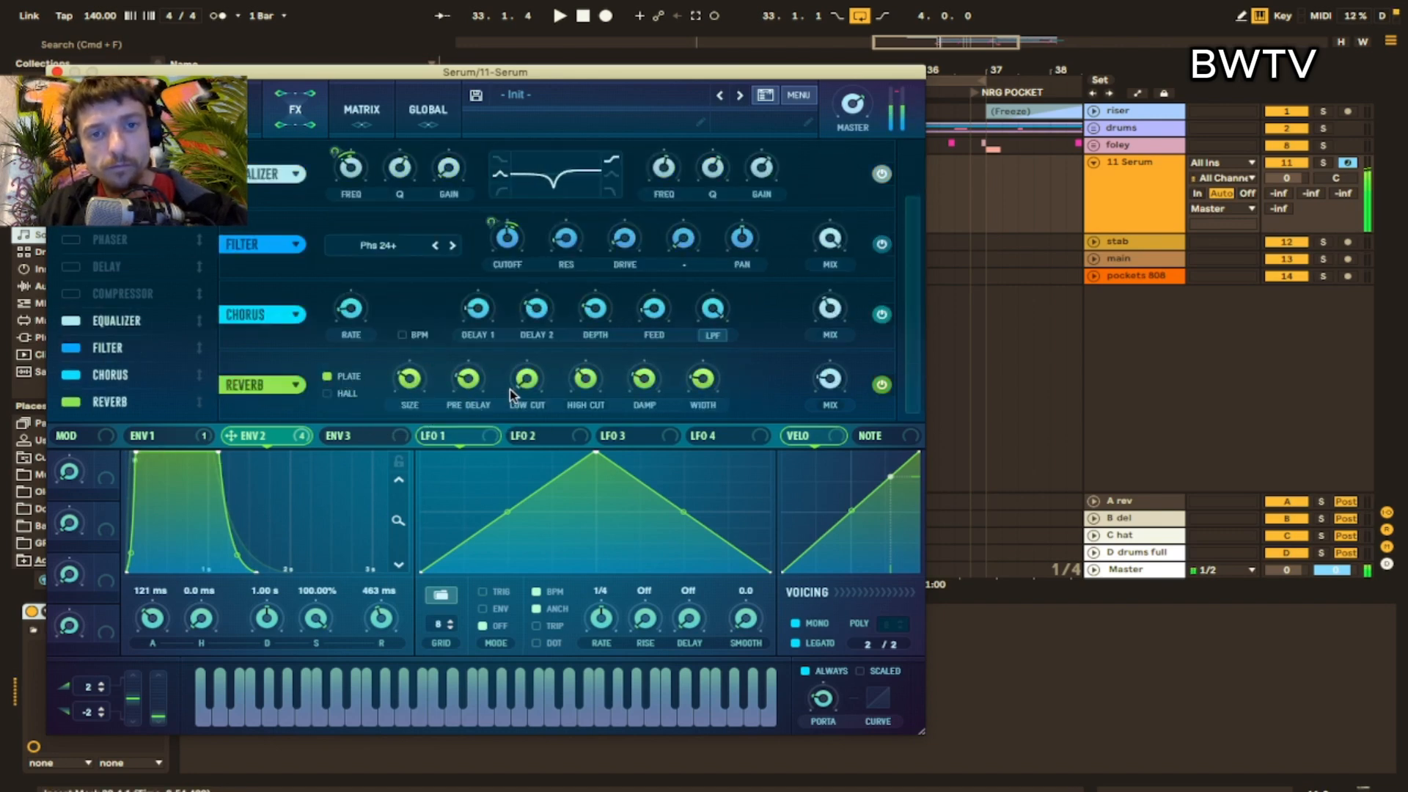
{"action": "left_click", "coordinate": [344, 394]}
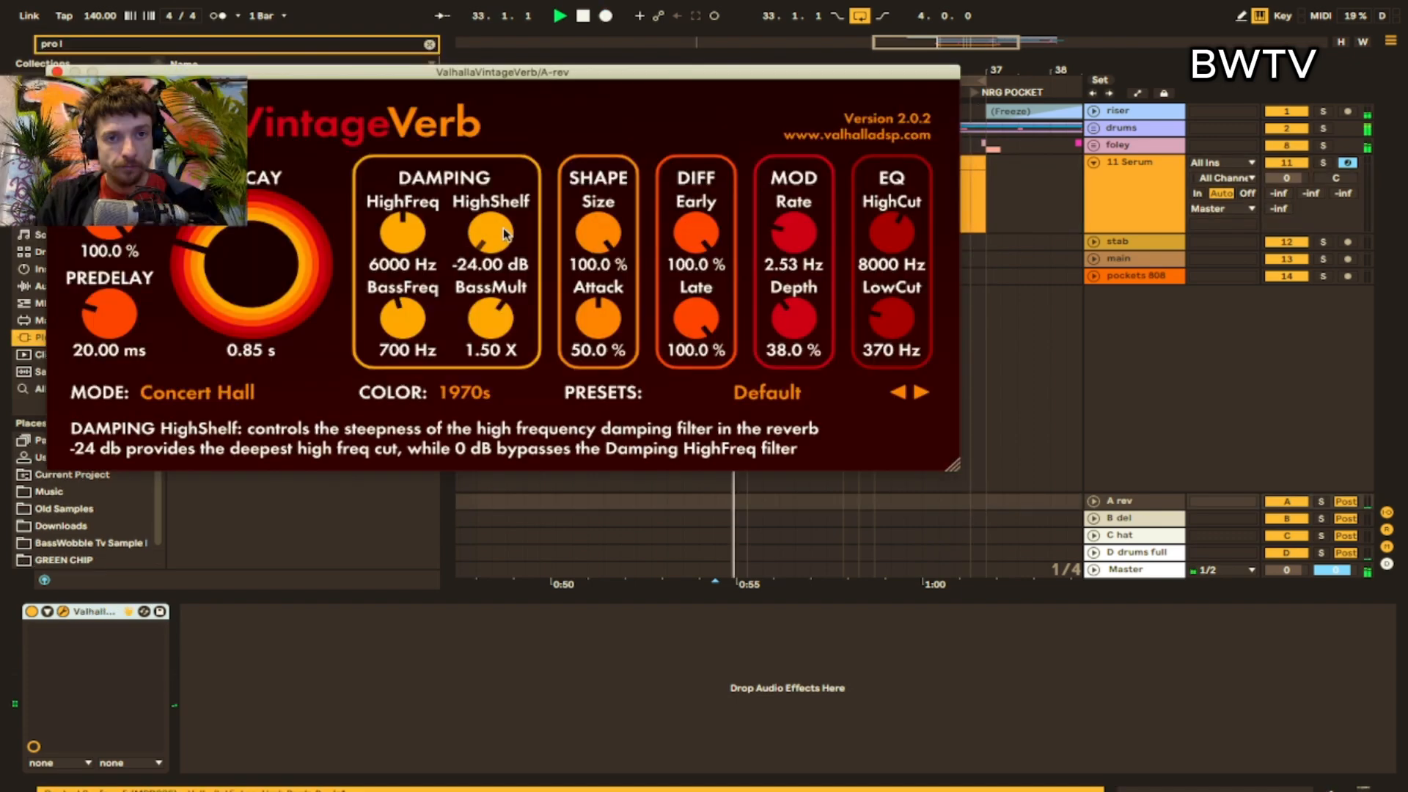
- Reduce the reverb's size to 27.6% and lower the A rev return track's volume to -4.5 dB
{"action": "left_click_drag", "start_coordinate": [592, 236], "coordinate": [591, 400]}
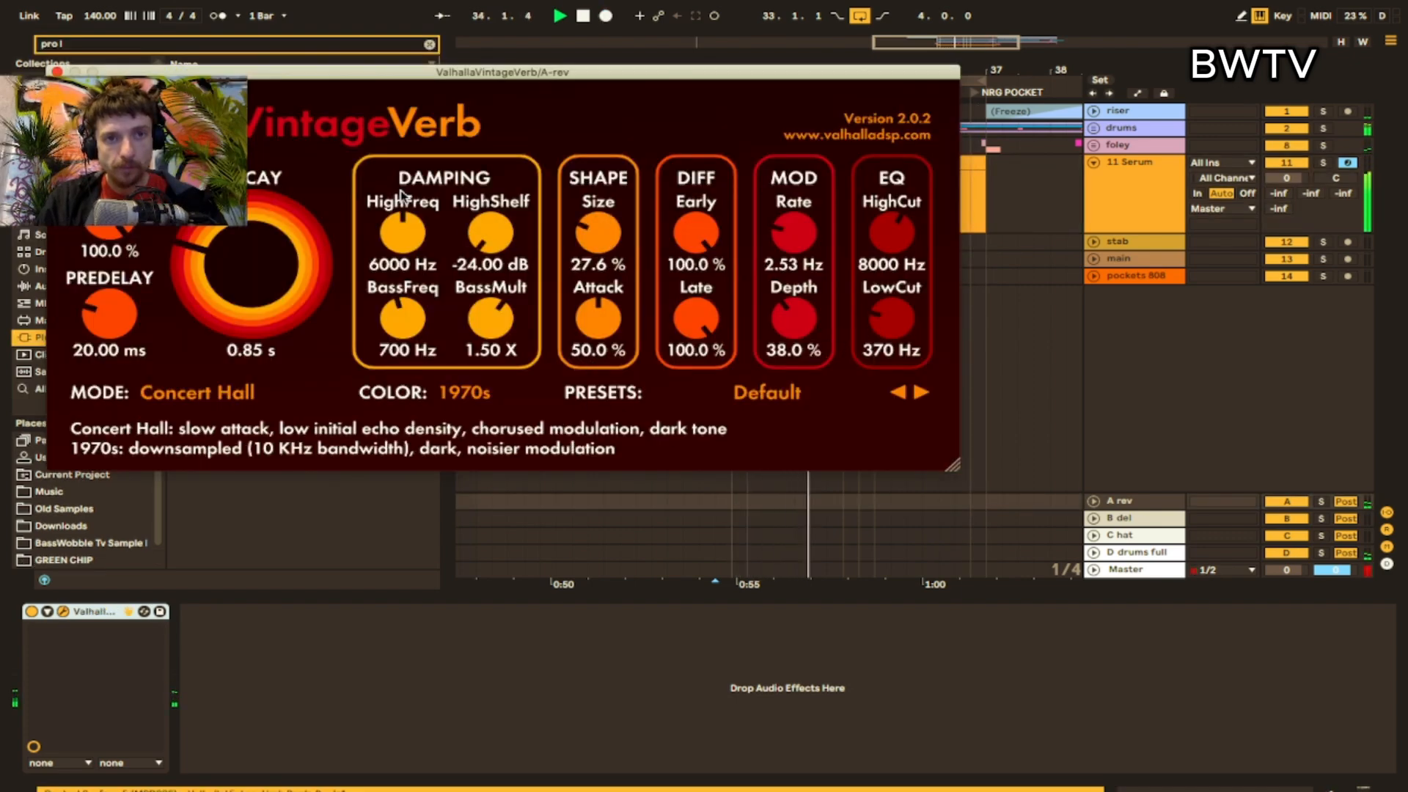
{"action": "left_click", "coordinate": [58, 72]}
{"action": "left_click", "coordinate": [1091, 500]}
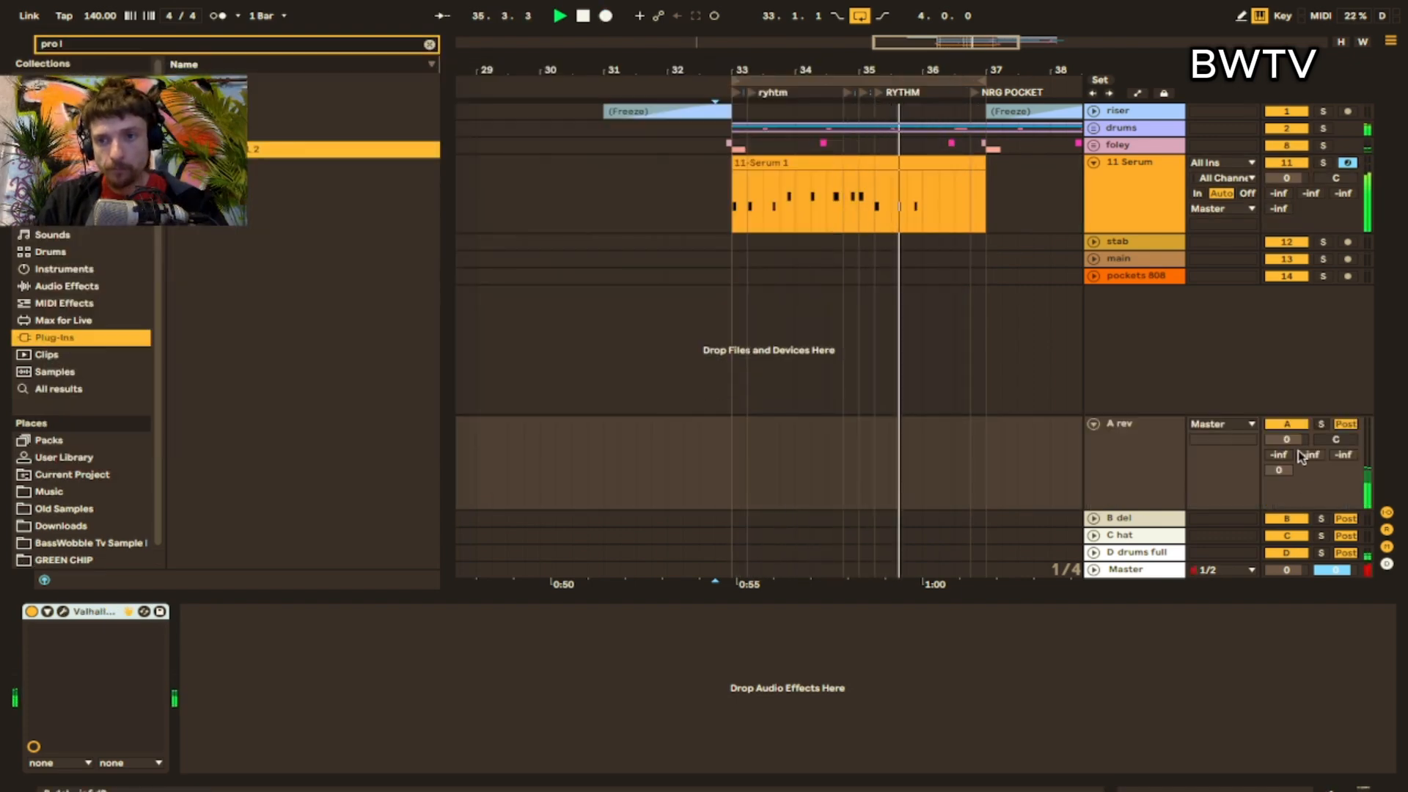
{"action": "left_click_drag", "start_coordinate": [1288, 440], "coordinate": [1288, 462]}
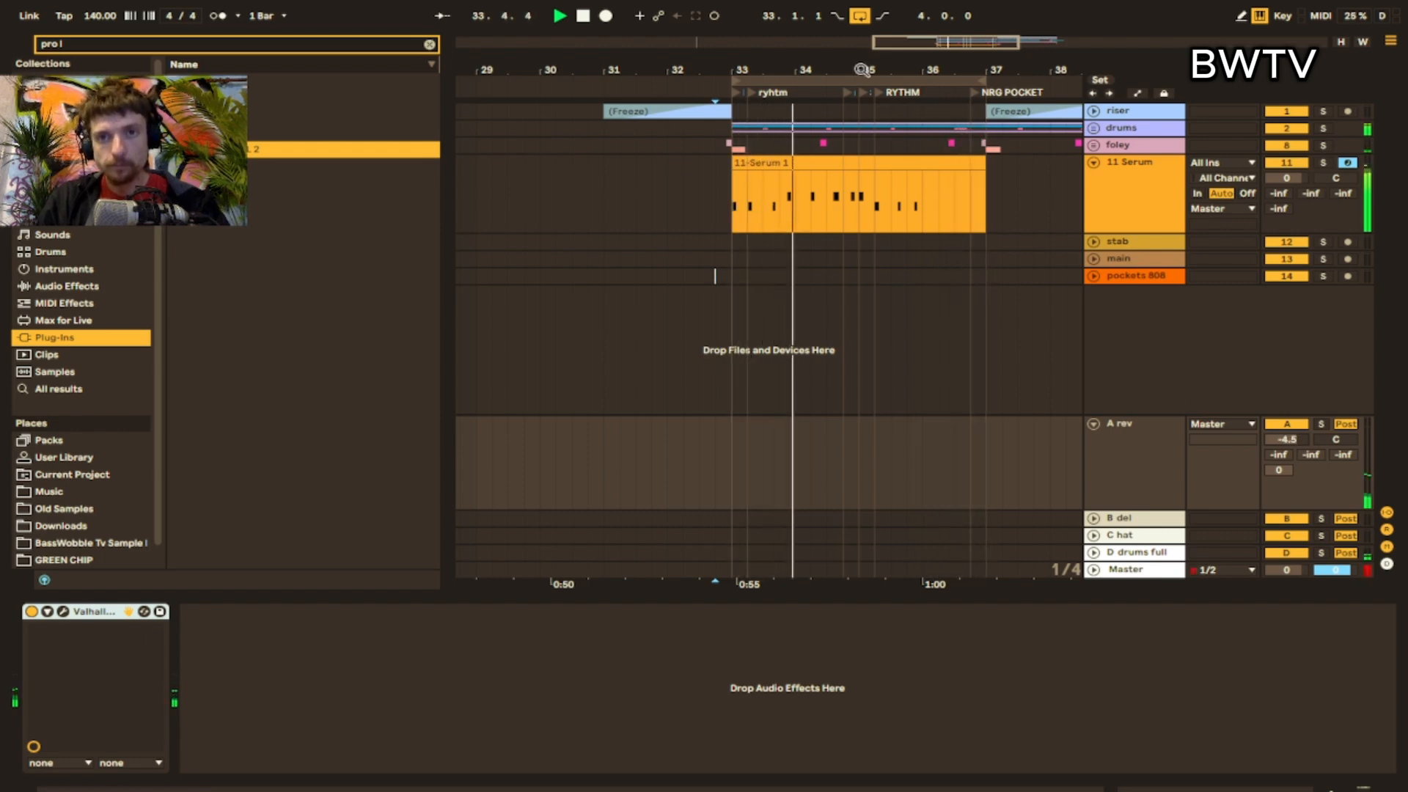
- Stop playback and duplicate the four-bar Serum clip at bar 33 so the copy starts at bar 37
{"action": "left_click_drag", "start_coordinate": [864, 70], "coordinate": [863, 41]}
{"action": "key", "text": "space"}
{"action": "left_click_drag", "start_coordinate": [801, 190], "coordinate": [913, 190]}
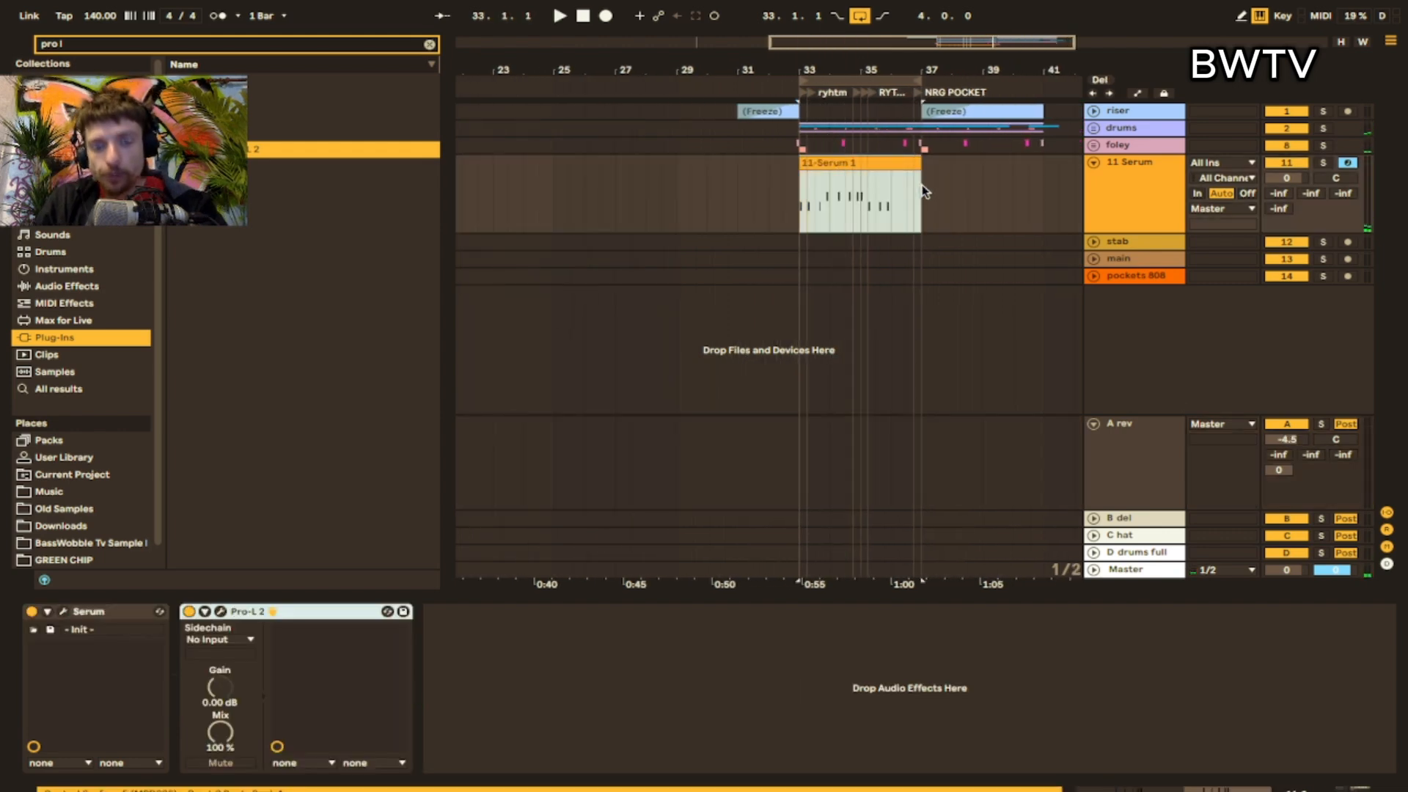
{"action": "key", "text": "ctrl+d"}
- Duplicate the 11 Serum track and freeze one version of it
{"action": "left_click", "coordinate": [1148, 199]}
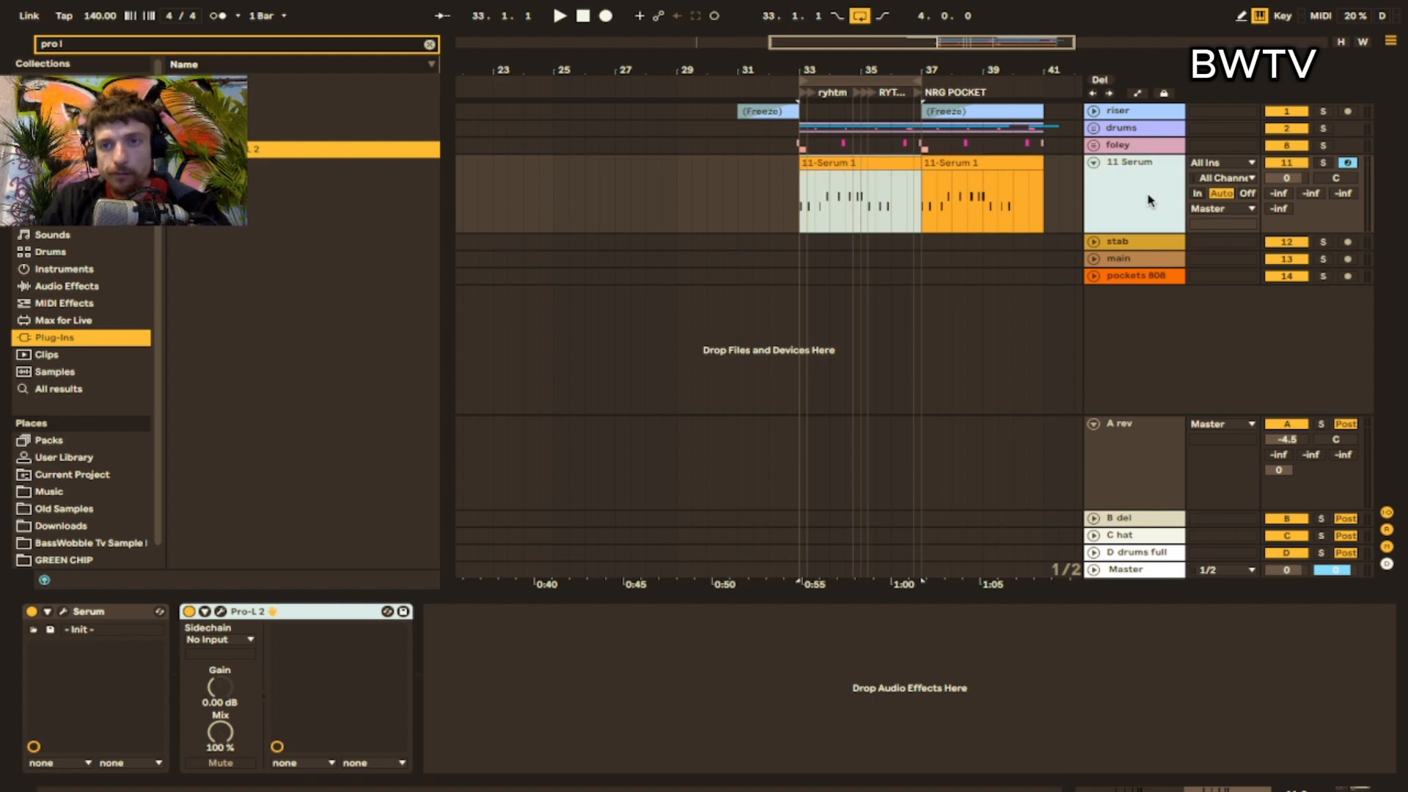
{"action": "key", "text": "ctrl+d"}
{"action": "right_click", "coordinate": [1150, 199]}
{"action": "left_click", "coordinate": [1190, 298]}
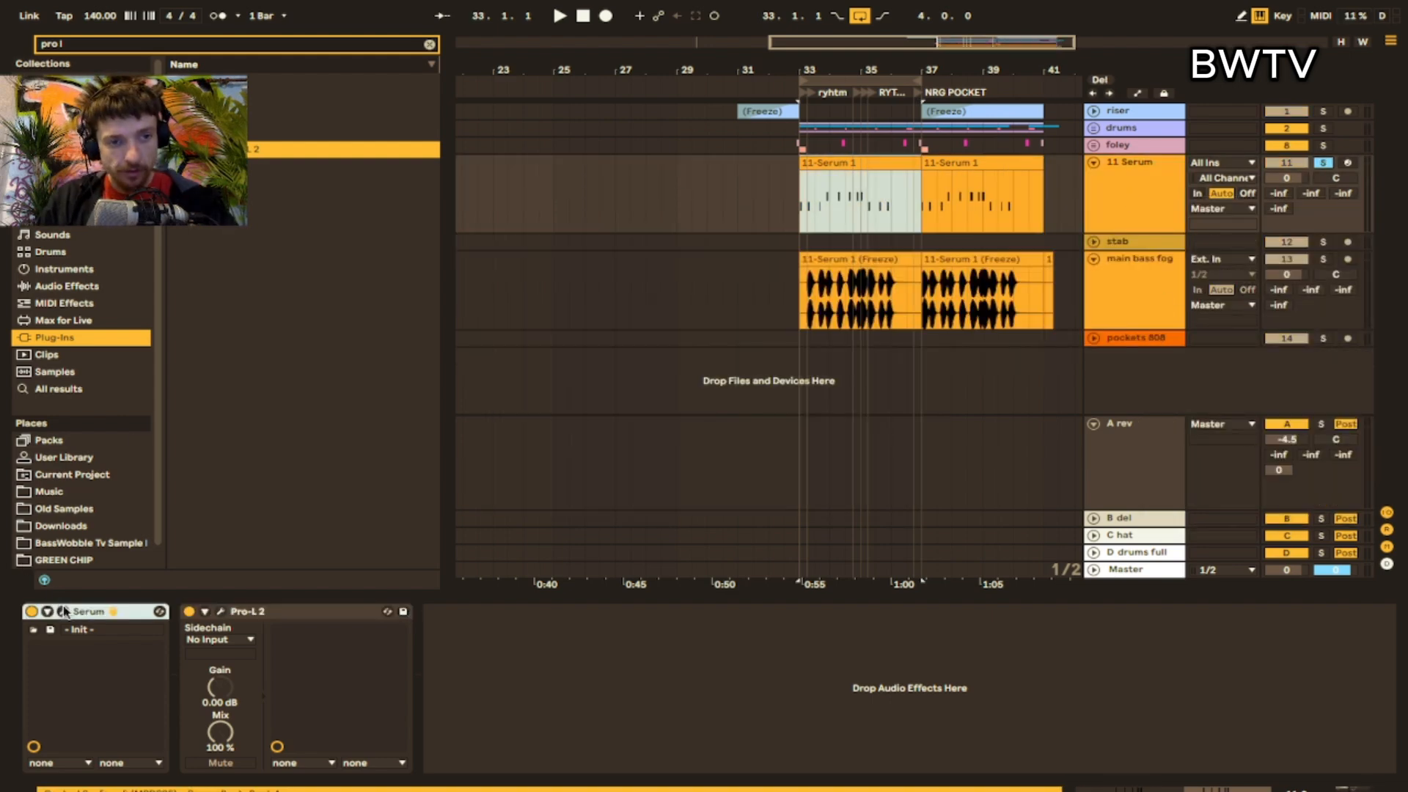
- Set Serum oscillator A's warp mode to FM (from B) and oscillator B's to FM (Sub), and raise both warp amounts
{"action": "left_click", "coordinate": [64, 611]}
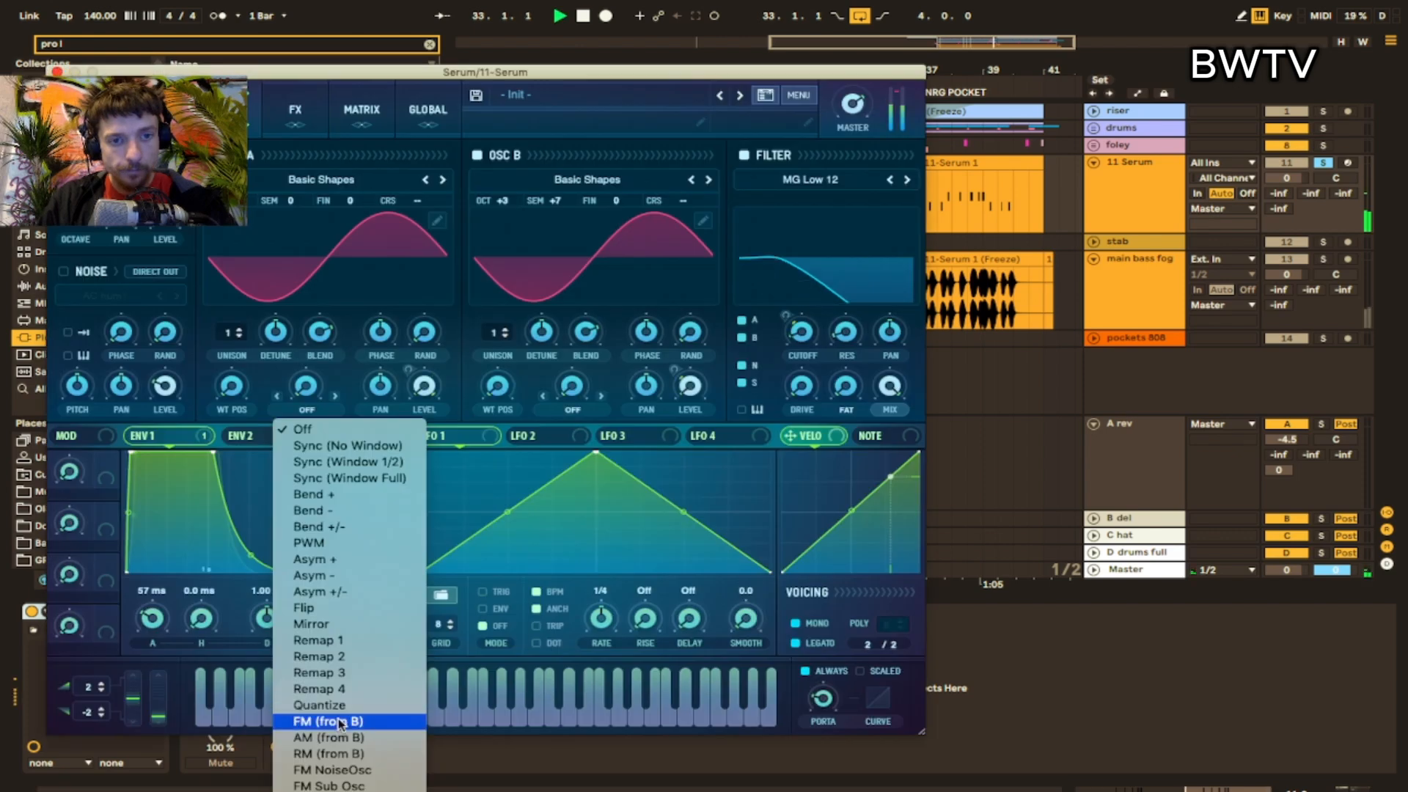
{"action": "left_click", "coordinate": [338, 722]}
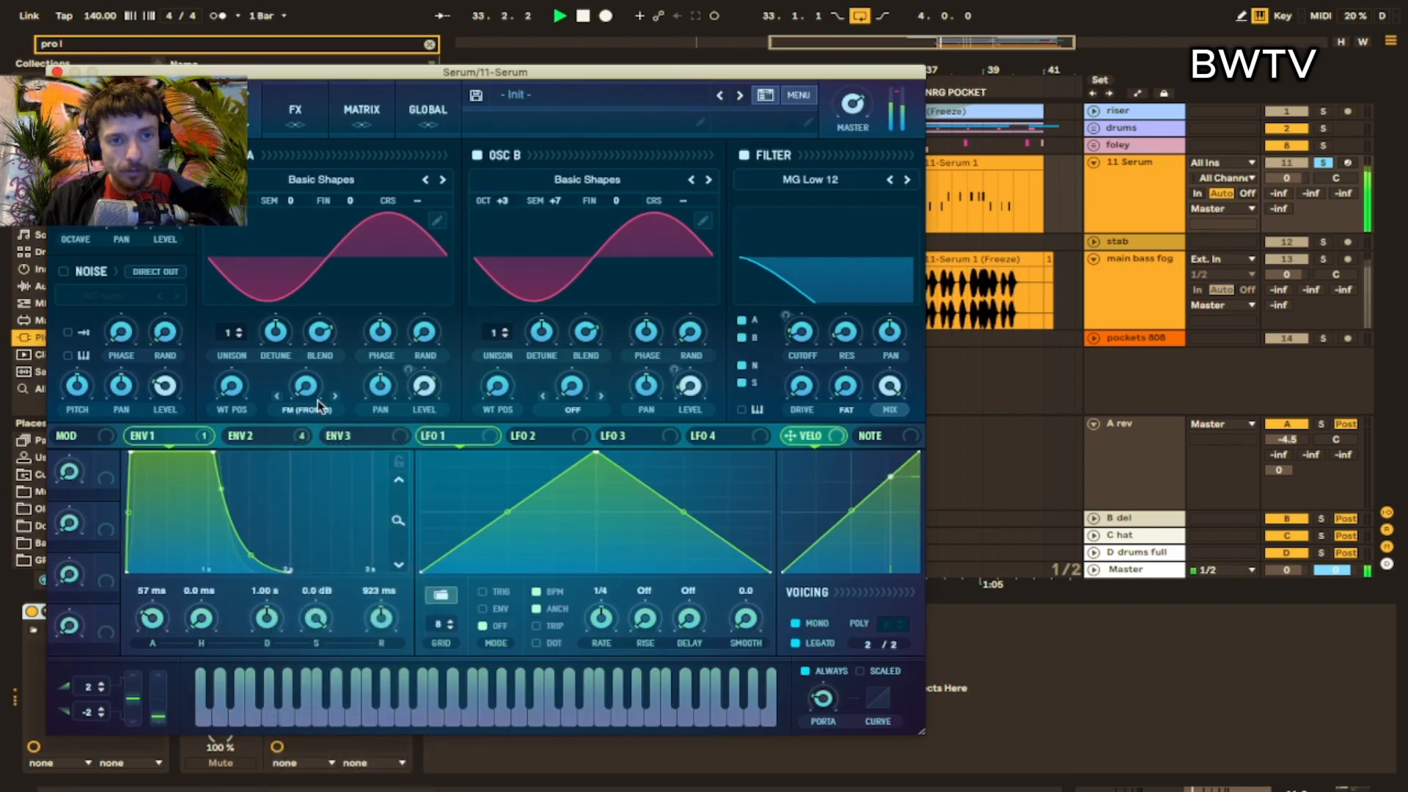
{"action": "left_click_drag", "start_coordinate": [310, 381], "coordinate": [314, 331]}
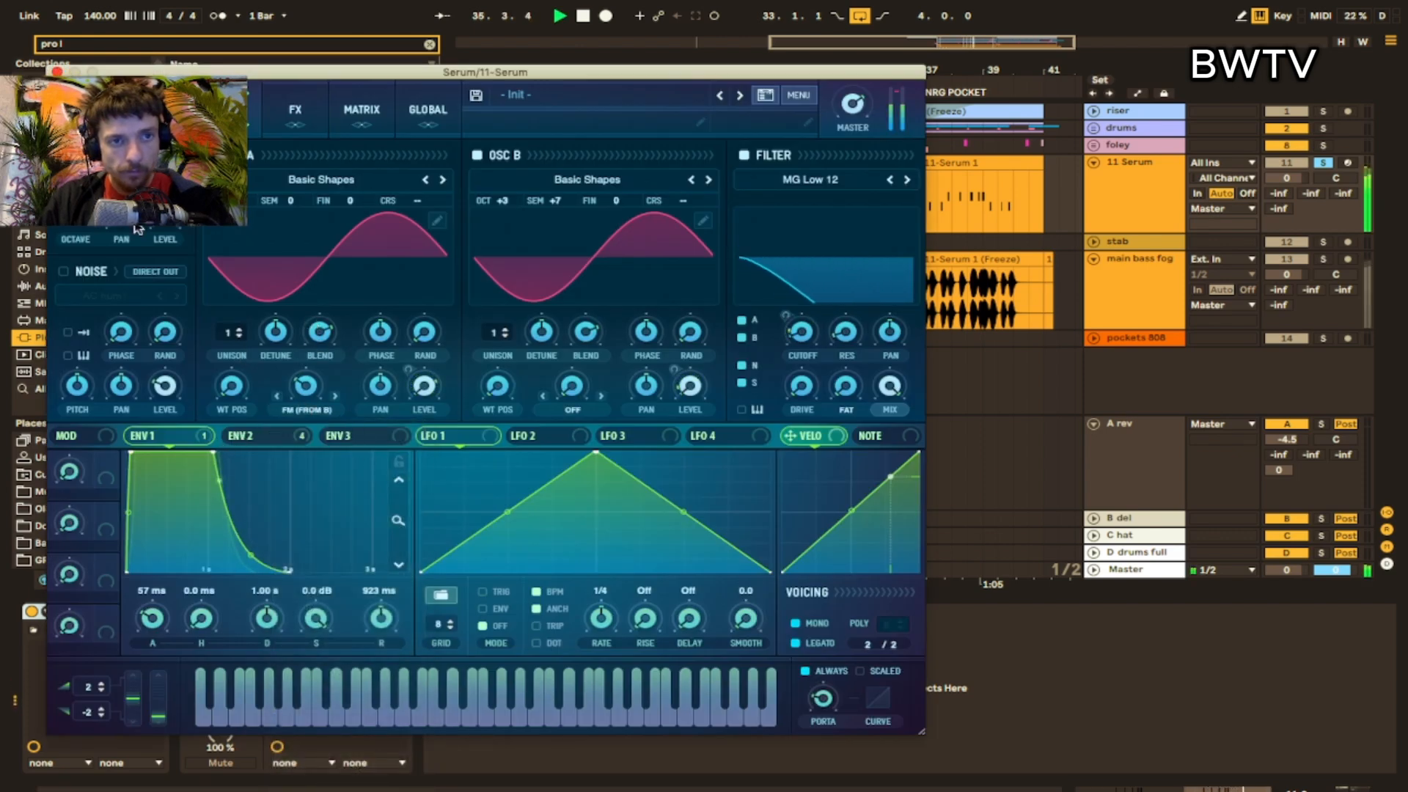
{"action": "left_click", "coordinate": [571, 409]}
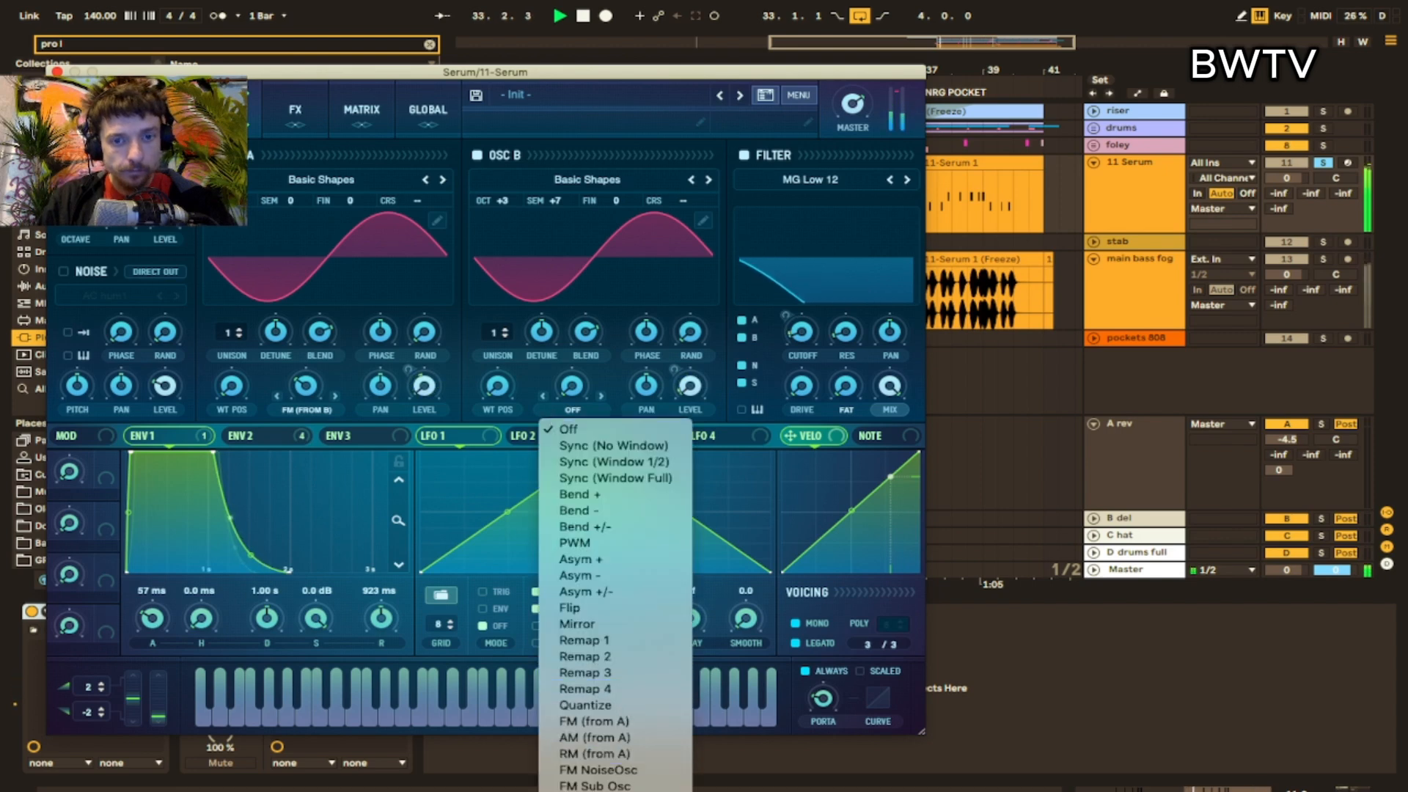
{"action": "left_click_drag", "start_coordinate": [570, 386], "coordinate": [568, 337]}
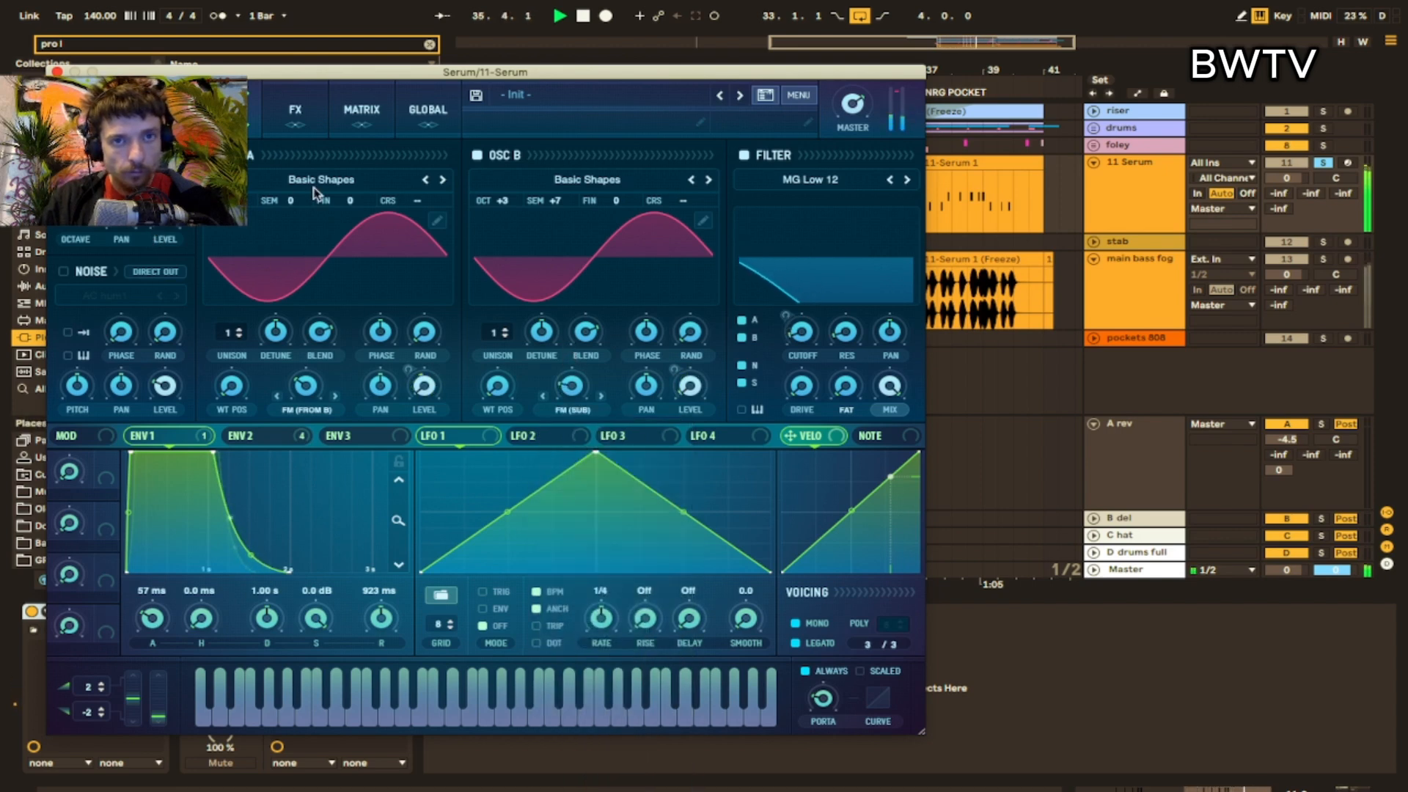
{"action": "left_click_drag", "start_coordinate": [979, 90], "coordinate": [1248, 53]}
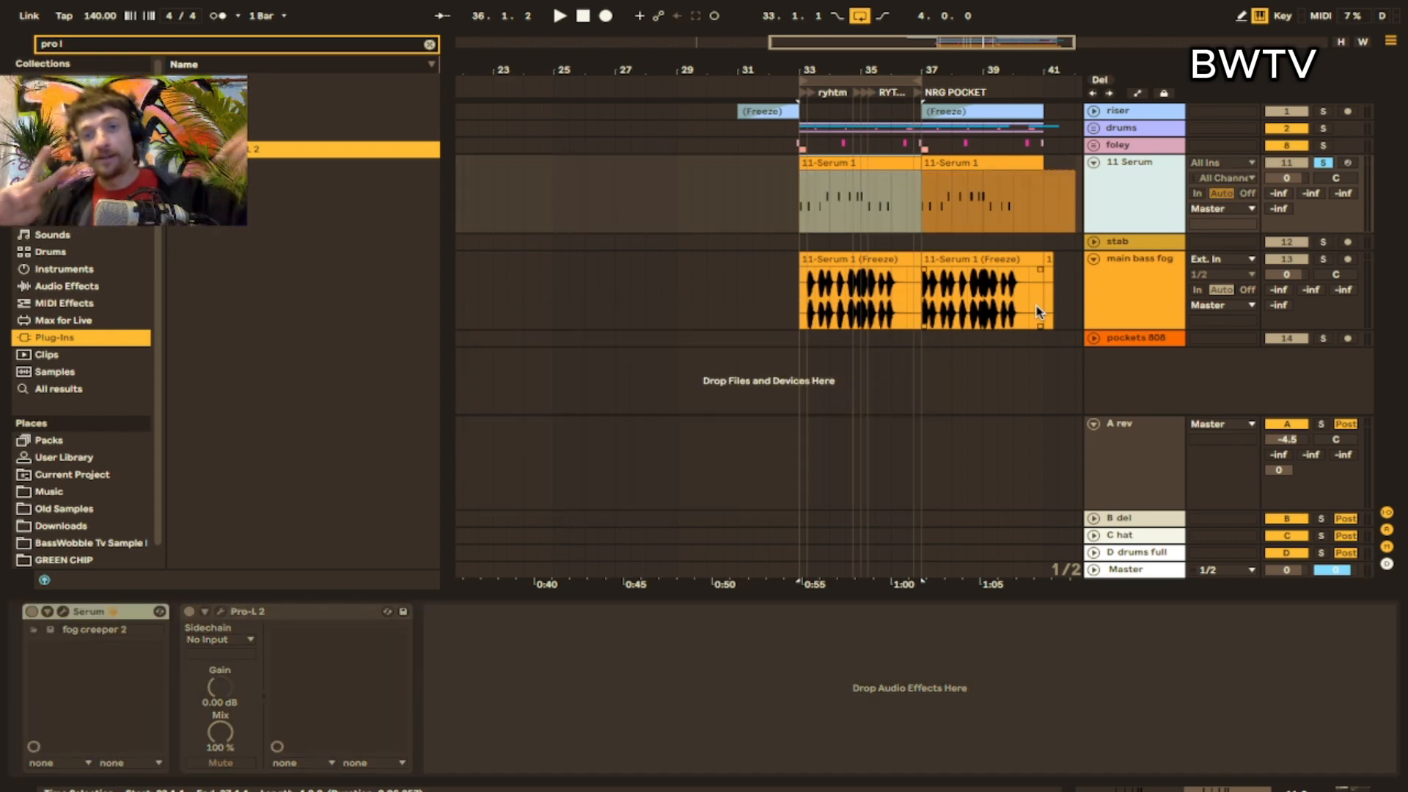
- Flatten the frozen 11 Serum track to audio and move it below the stab track
{"action": "right_click", "coordinate": [1139, 199]}
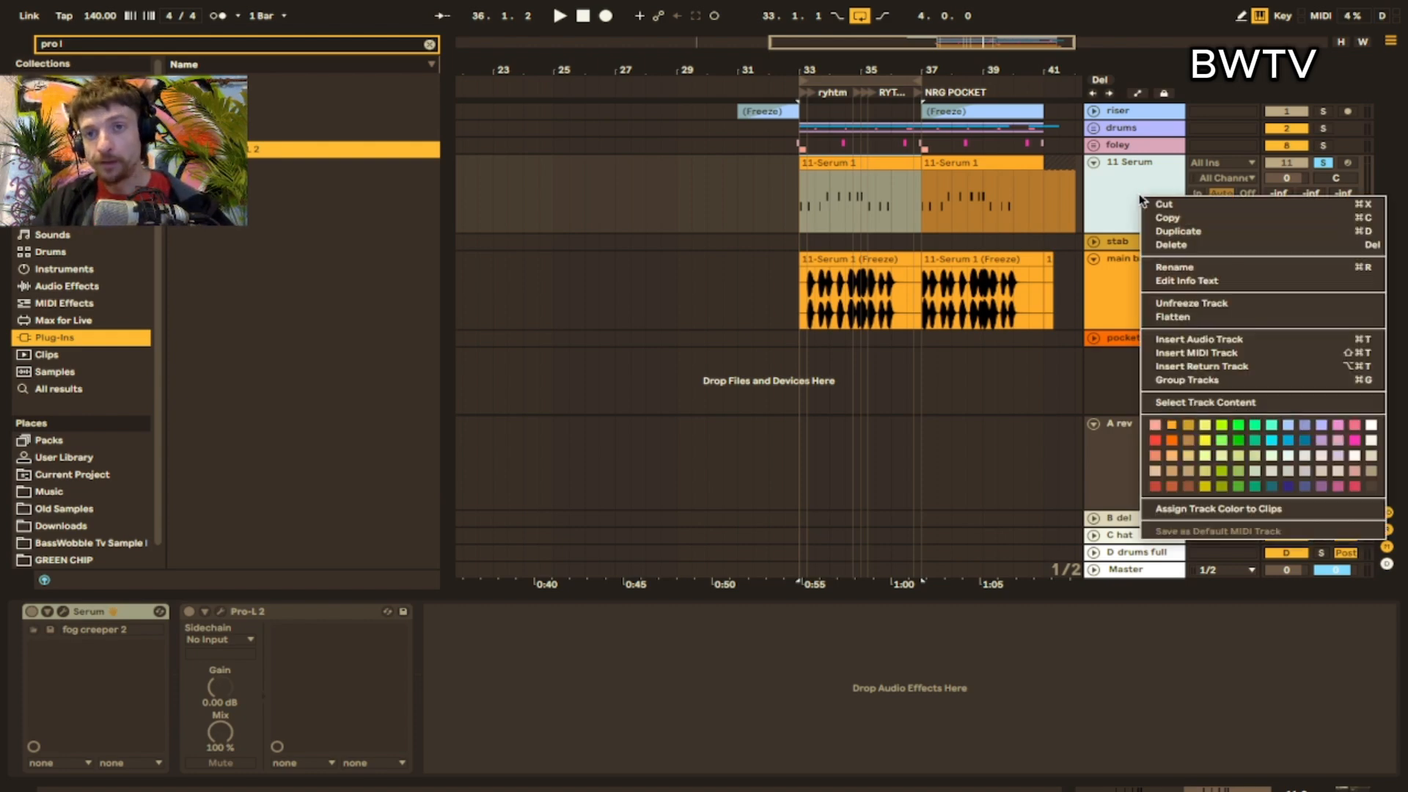
{"action": "left_click", "coordinate": [1175, 318]}
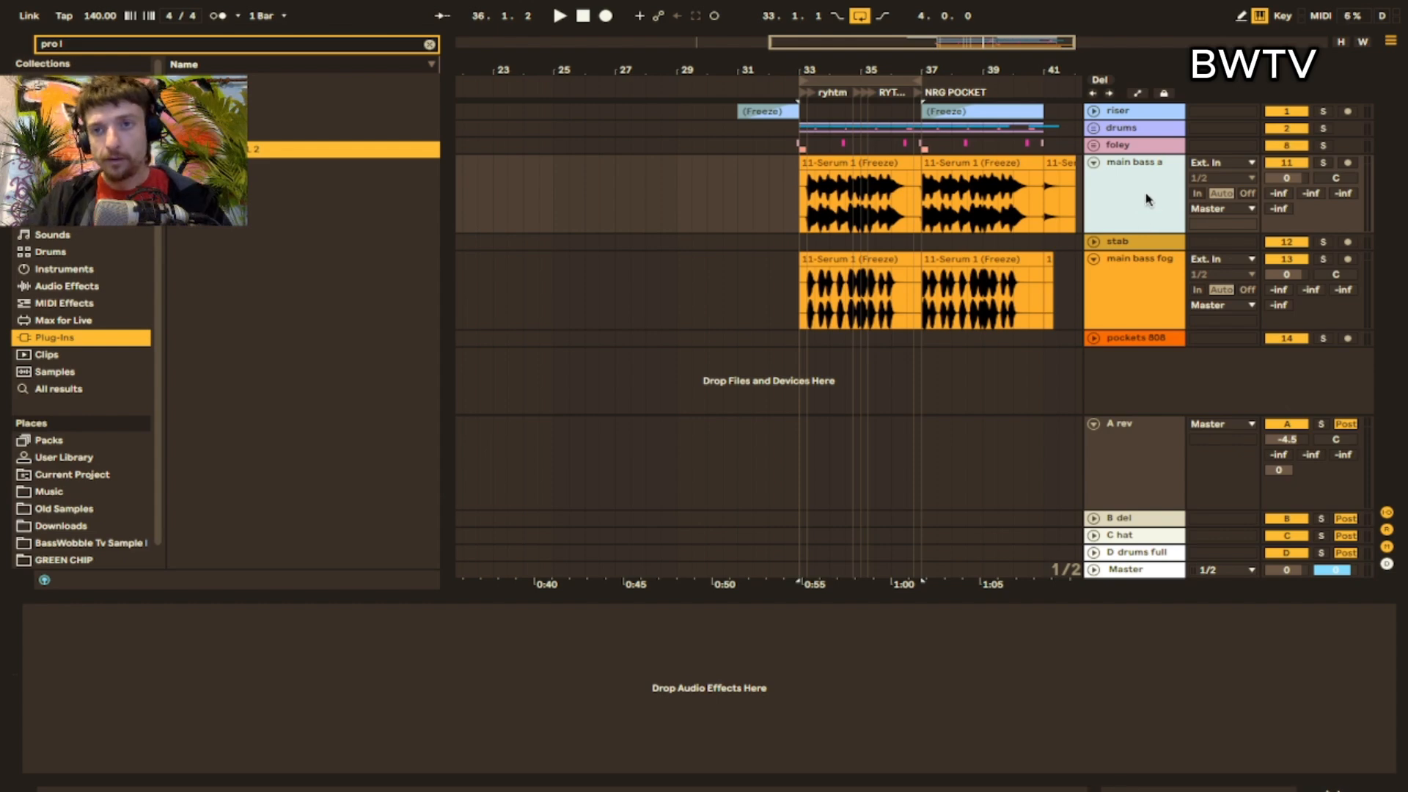
{"action": "left_click_drag", "start_coordinate": [1147, 200], "coordinate": [1147, 271]}
- Delete the main bass a clip at bar 33 and the main bass fog clip at bar 37 so the two basses alternate
{"action": "left_click", "coordinate": [856, 181]}
{"action": "key", "text": "Delete"}
{"action": "left_click", "coordinate": [958, 257]}
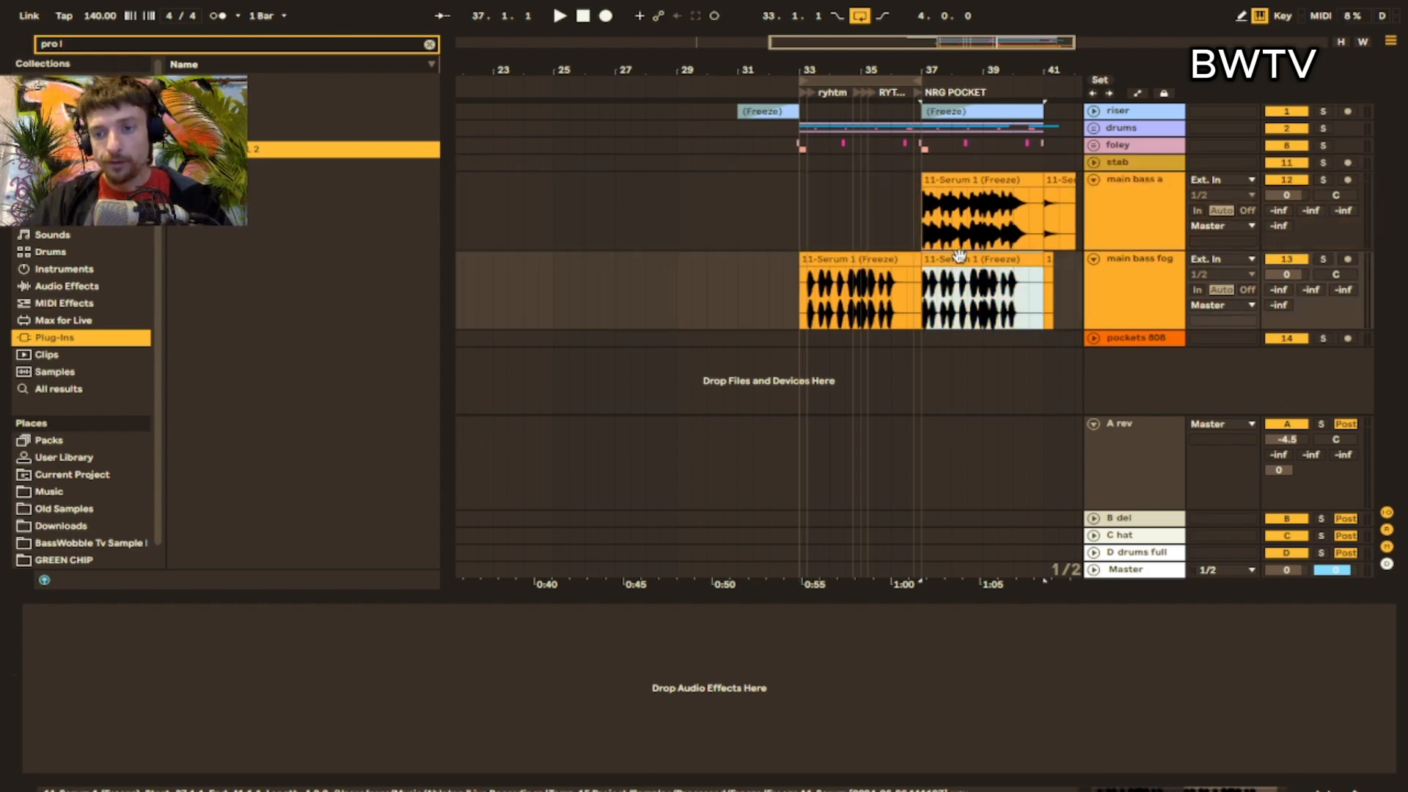
{"action": "key", "text": "Delete"}
- Play the loop and lower the main bass a track's volume to -4.3 dB
{"action": "key", "text": "space"}
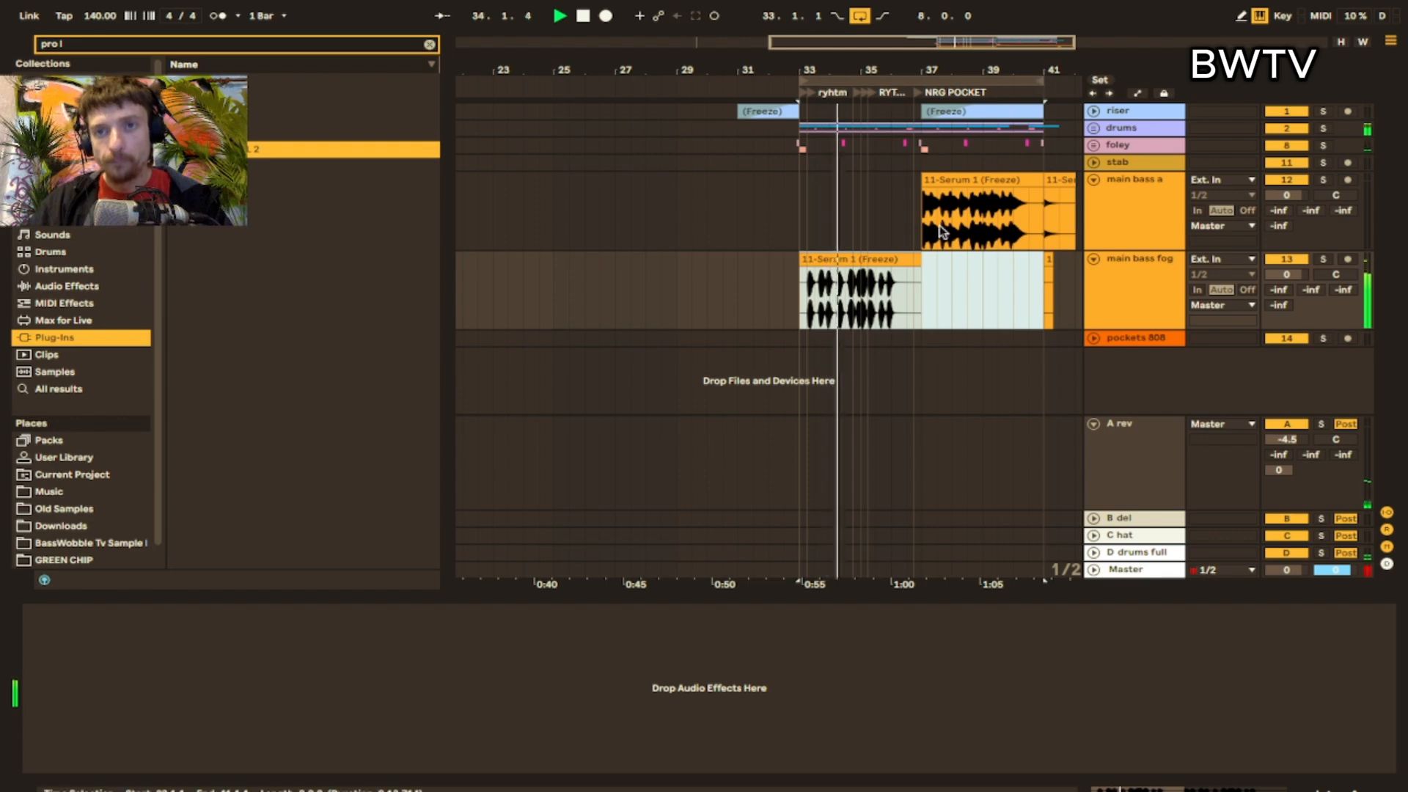
{"action": "left_click_drag", "start_coordinate": [1287, 195], "coordinate": [1284, 205]}
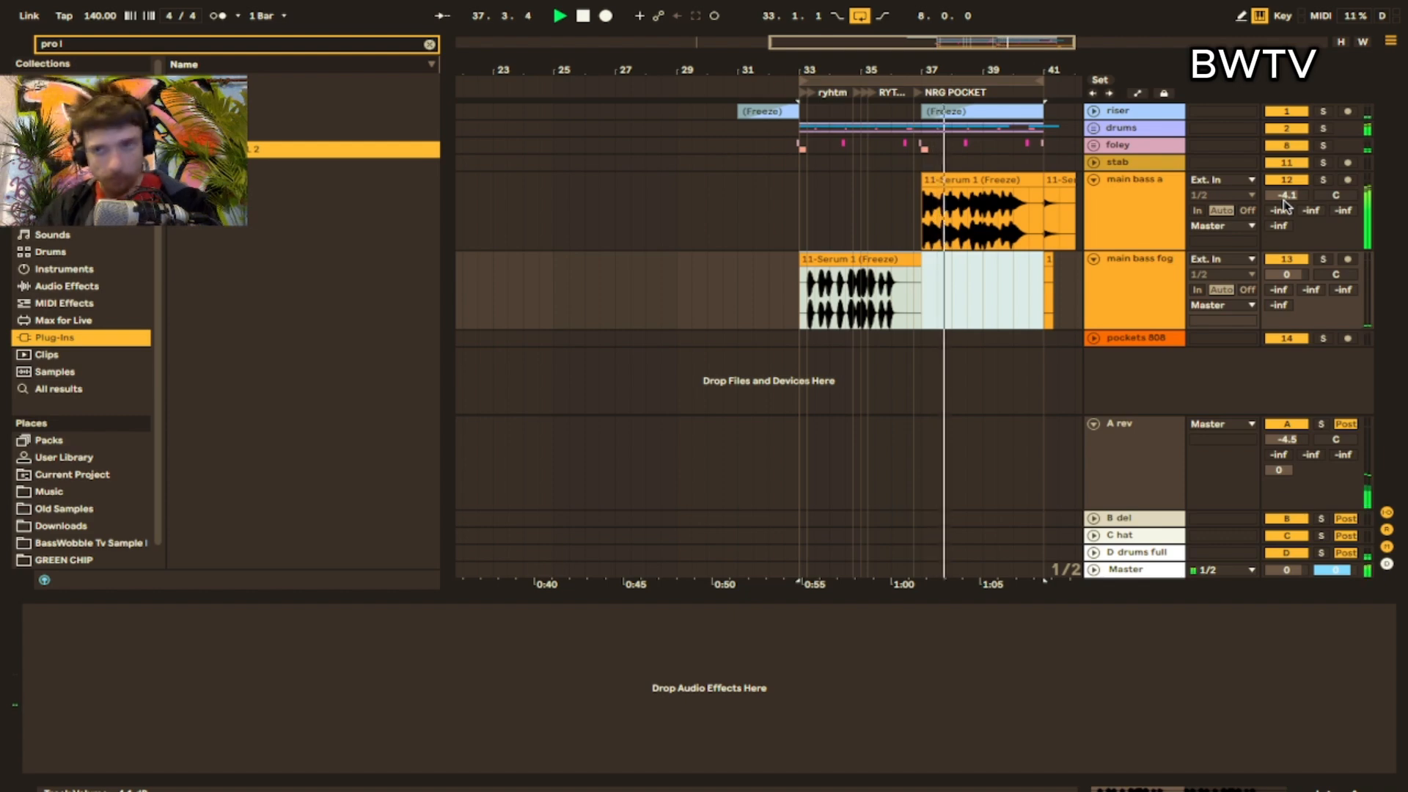
{"action": "left_click_drag", "start_coordinate": [1284, 206], "coordinate": [1284, 207]}
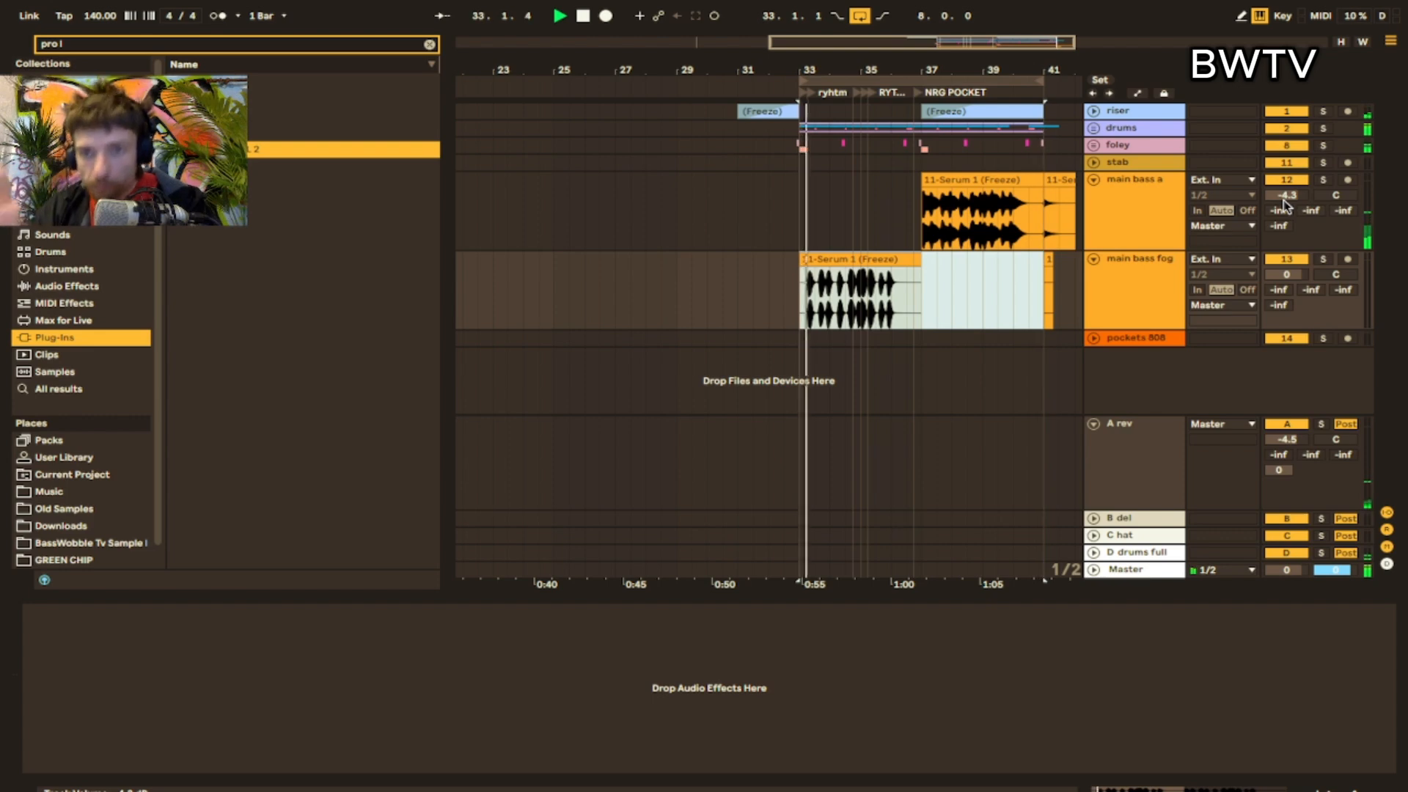
{"action": "key", "text": "space"}
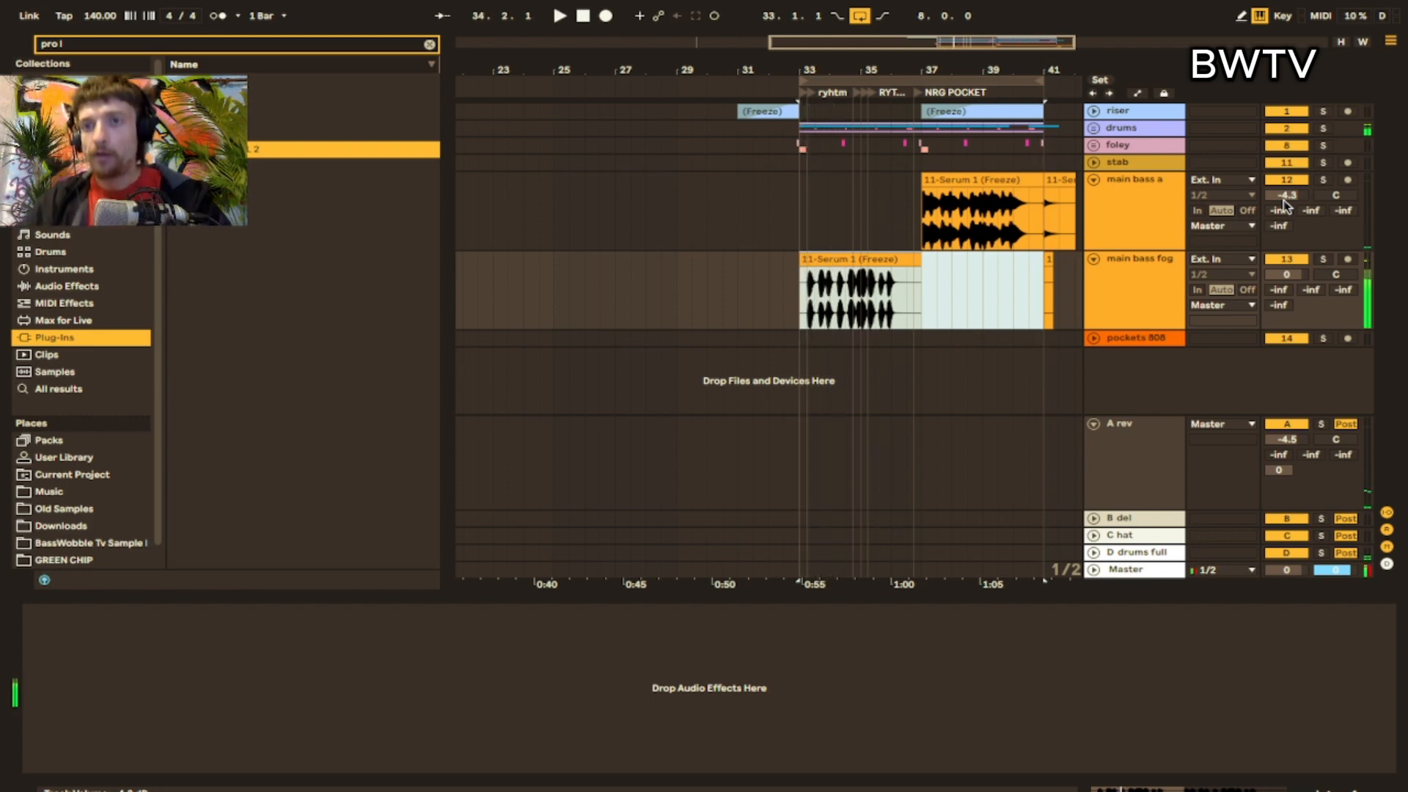
- Set the reverb send to -27.5 dB on main bass a and -23.4 dB on main bass fog during playback
{"action": "left_click_drag", "start_coordinate": [1281, 210], "coordinate": [1282, 192]}
{"action": "key", "text": "space"}
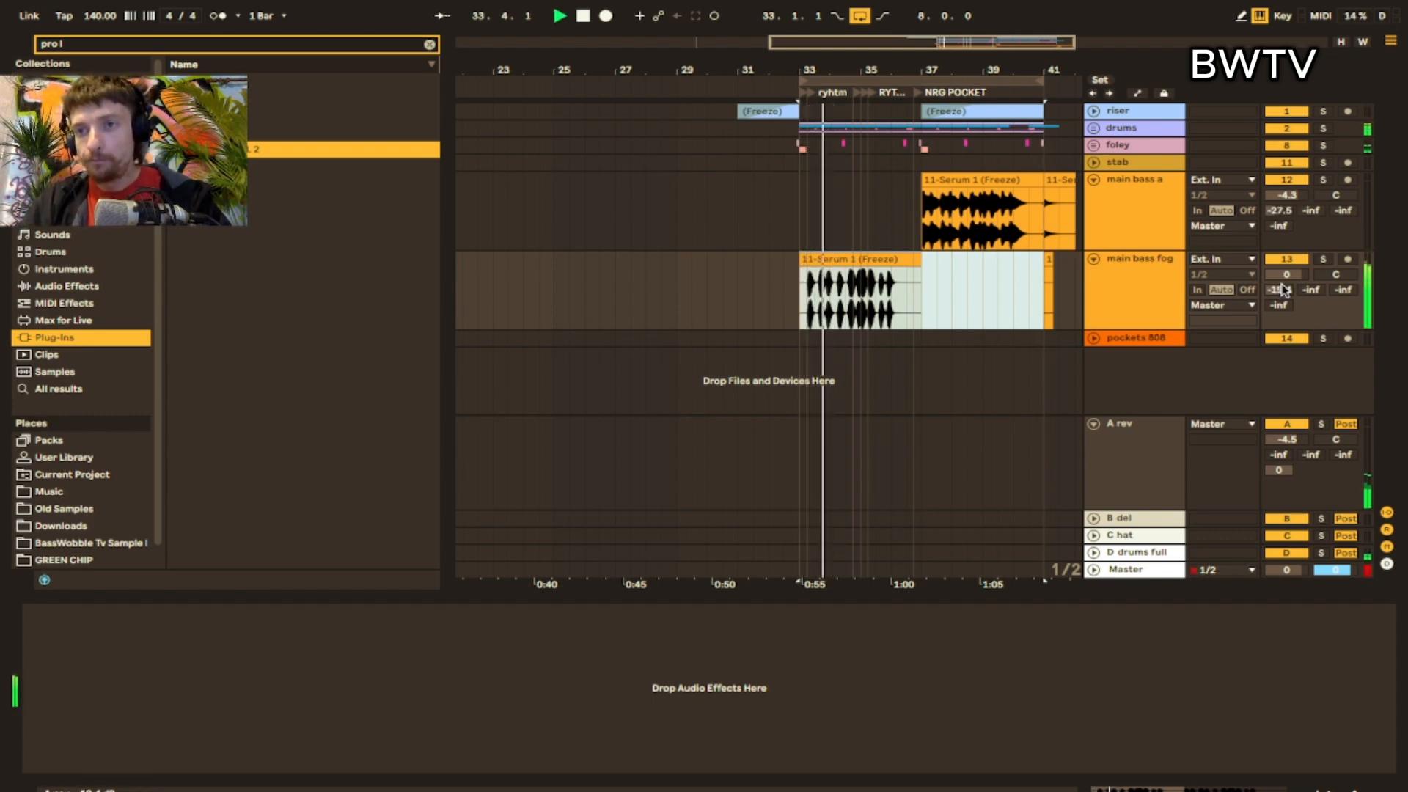
{"action": "key", "text": "space"}
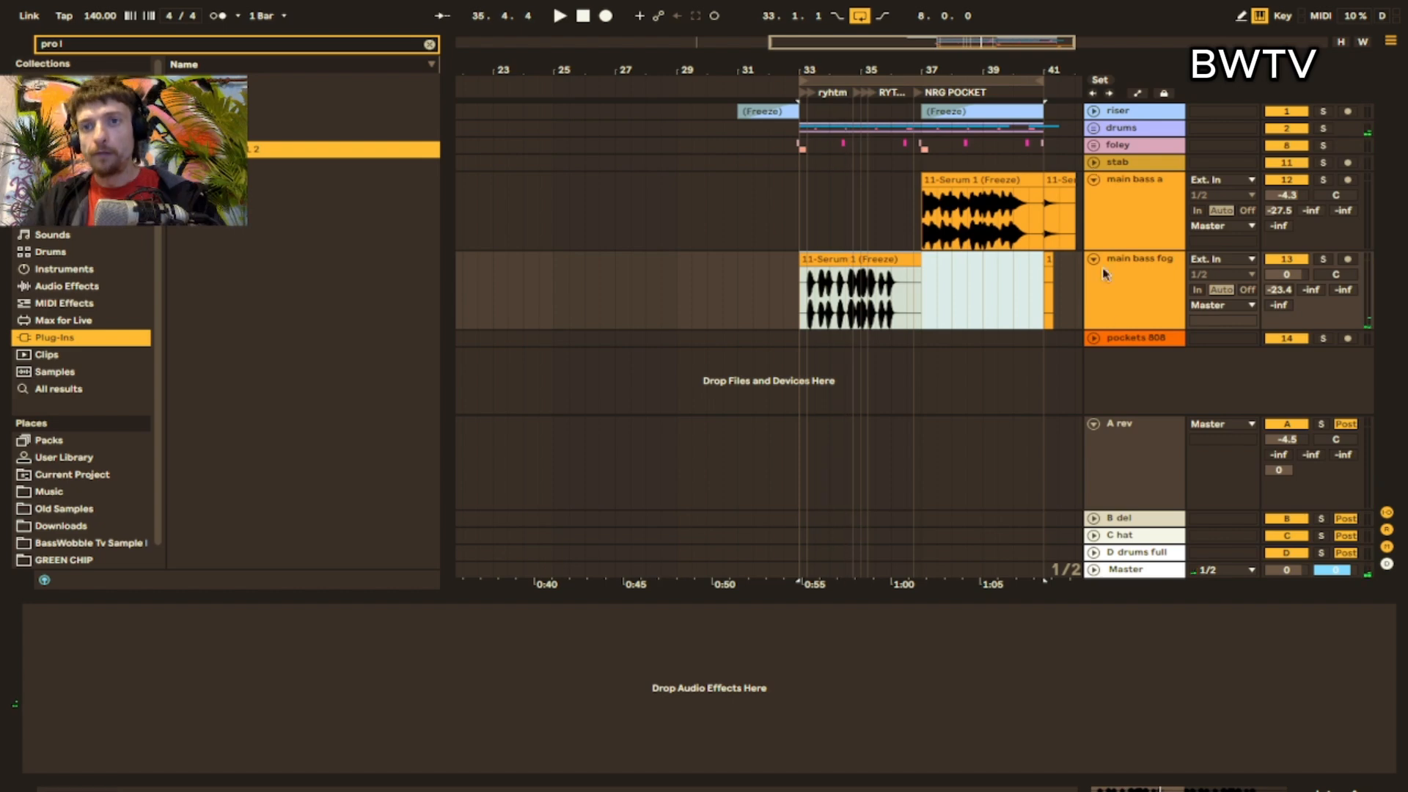
- Search the browser for "ser" and load Serum on a new track below pockets 808
{"action": "left_click", "coordinate": [1136, 342]}
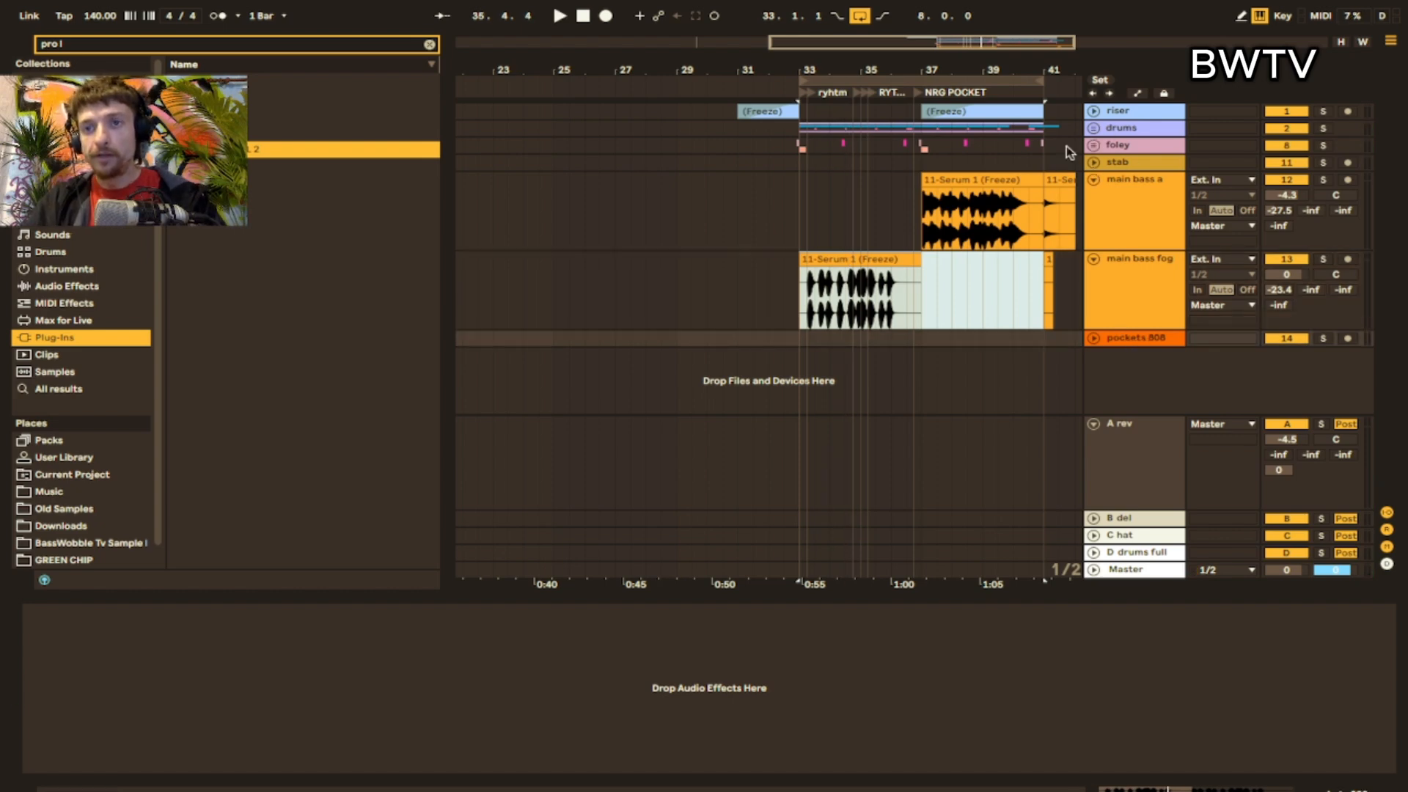
{"action": "key", "text": "ctrl+f"}
{"action": "type", "text": "ser"}
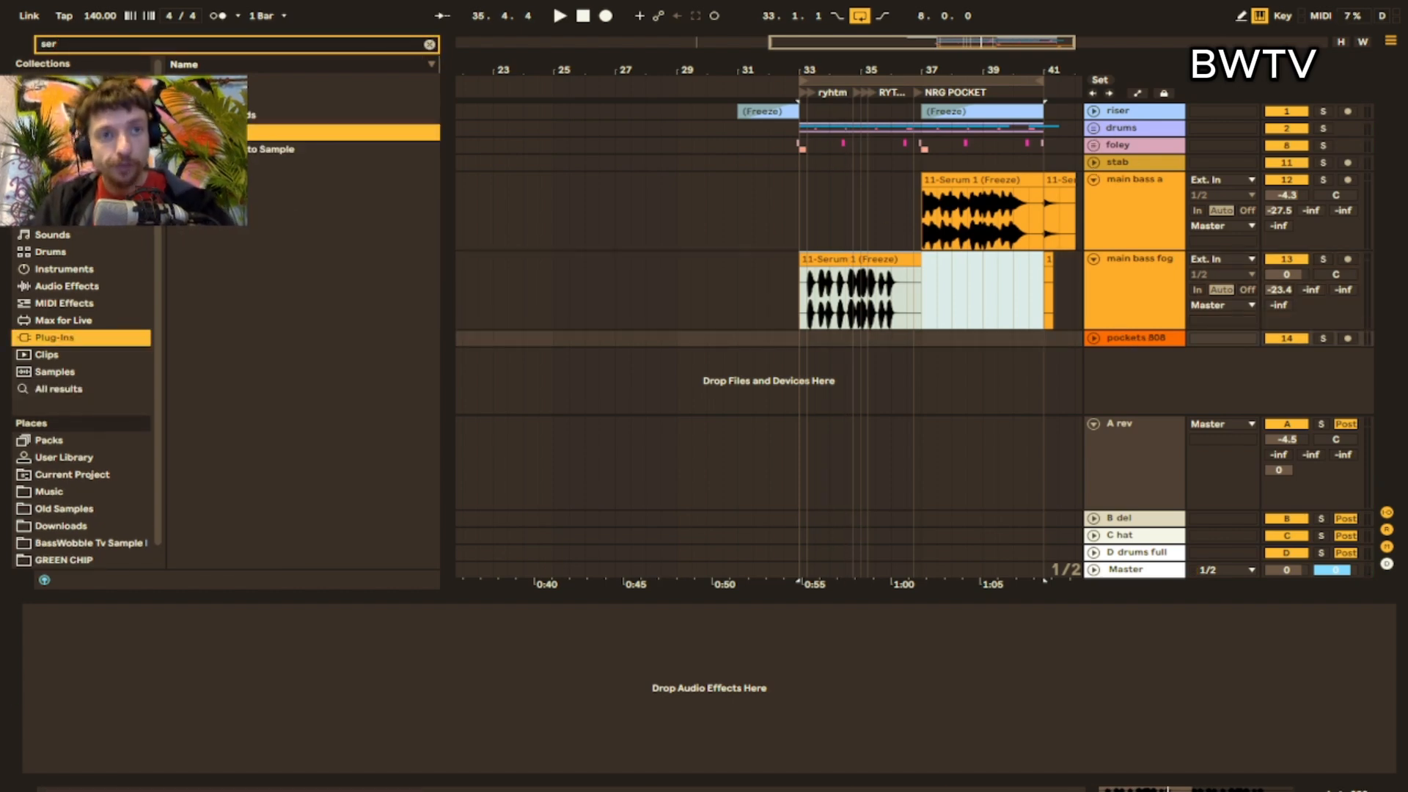
{"action": "key", "text": "Return"}
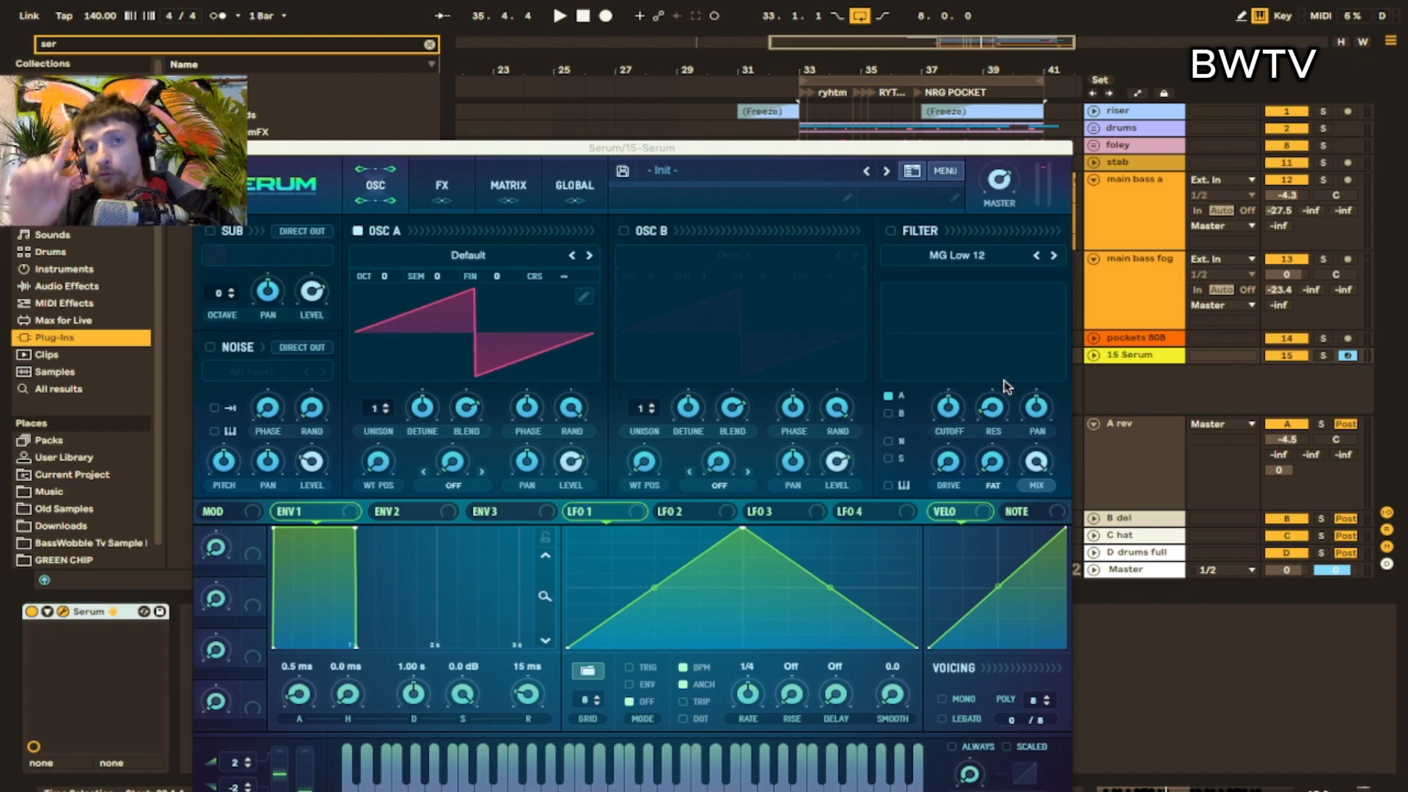
- Load the Basic Shapes wavetable in oscillator A, move its wavetable position to a square wave and enable the MG Low 12 filter
{"action": "left_click", "coordinate": [491, 261]}
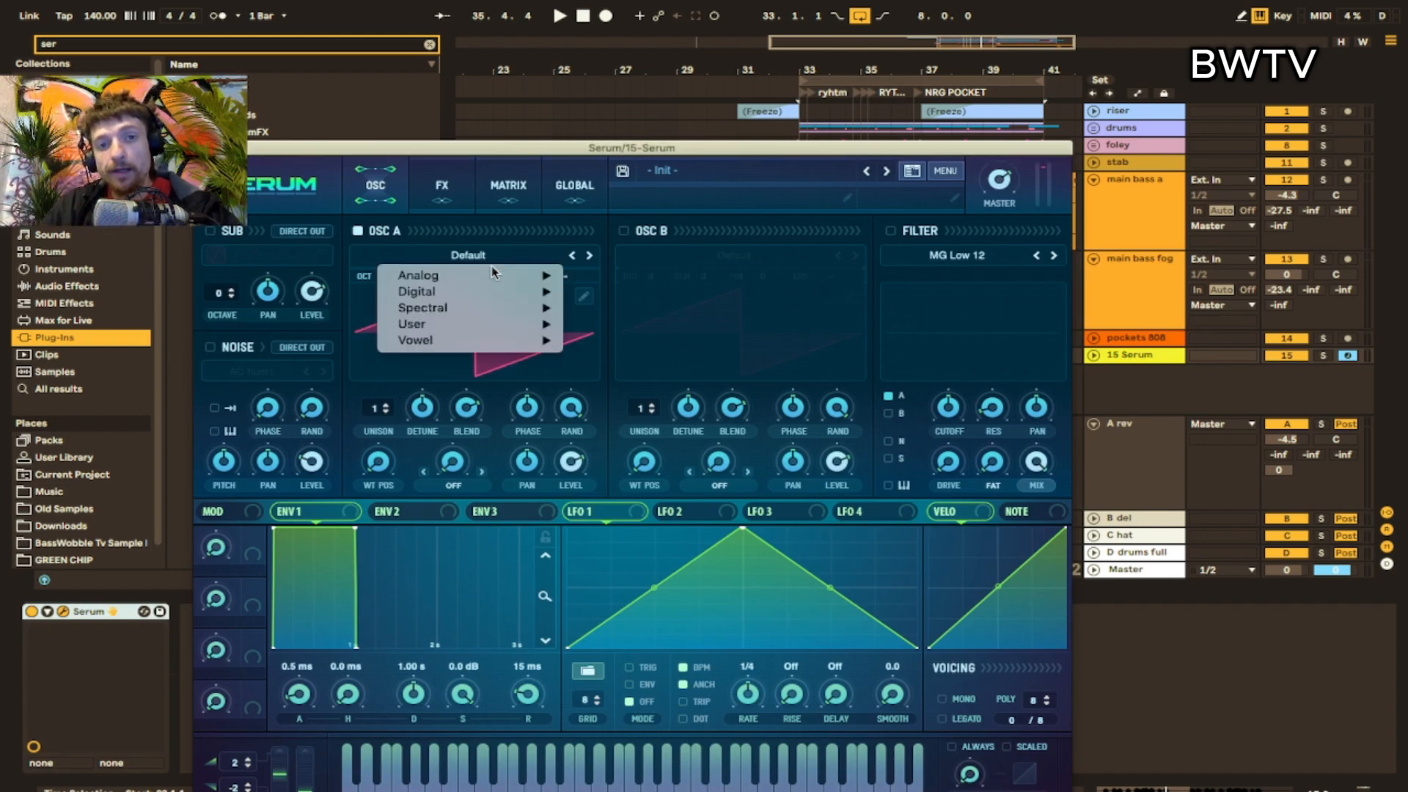
{"action": "mouse_move", "coordinate": [491, 275]}
{"action": "left_click", "coordinate": [623, 211]}
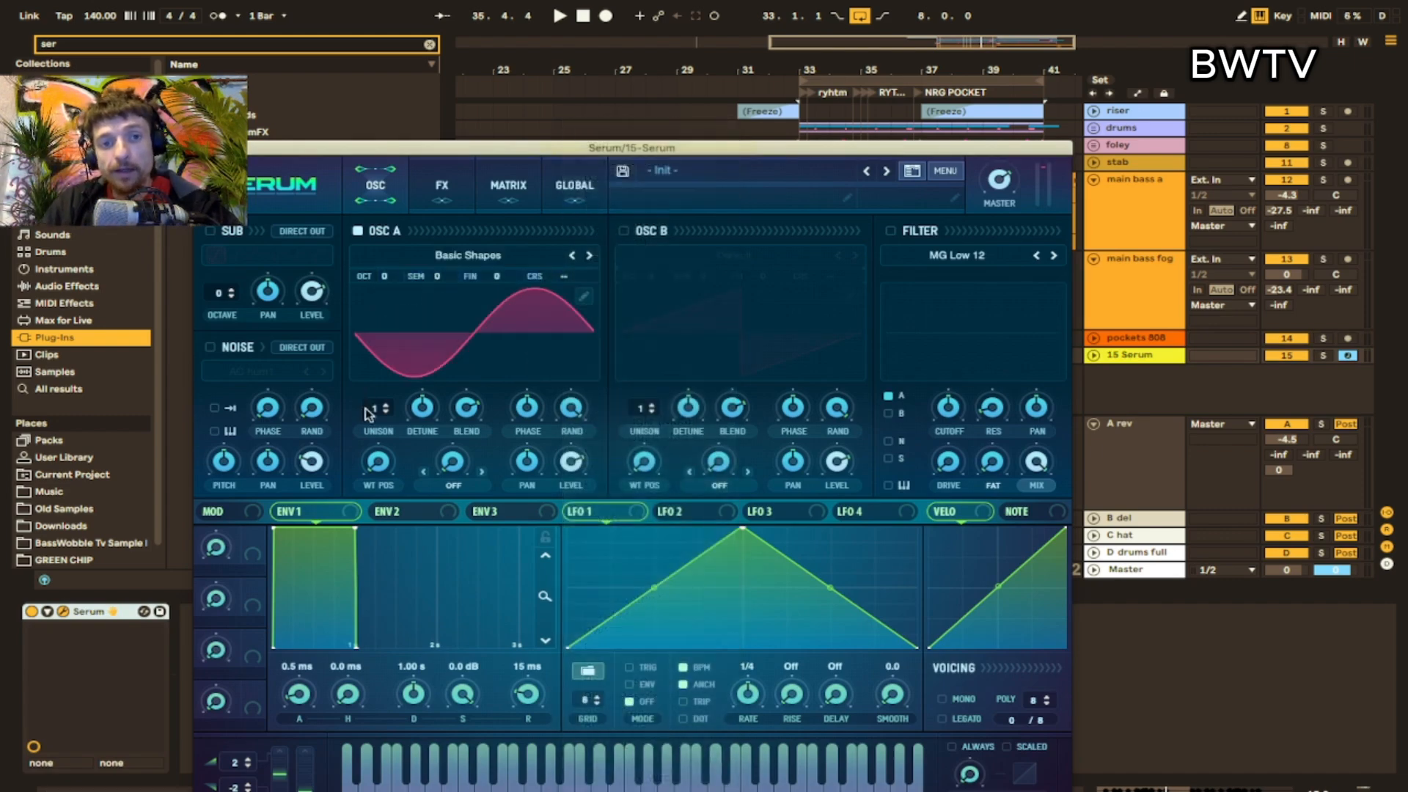
{"action": "left_click_drag", "start_coordinate": [377, 462], "coordinate": [505, 323]}
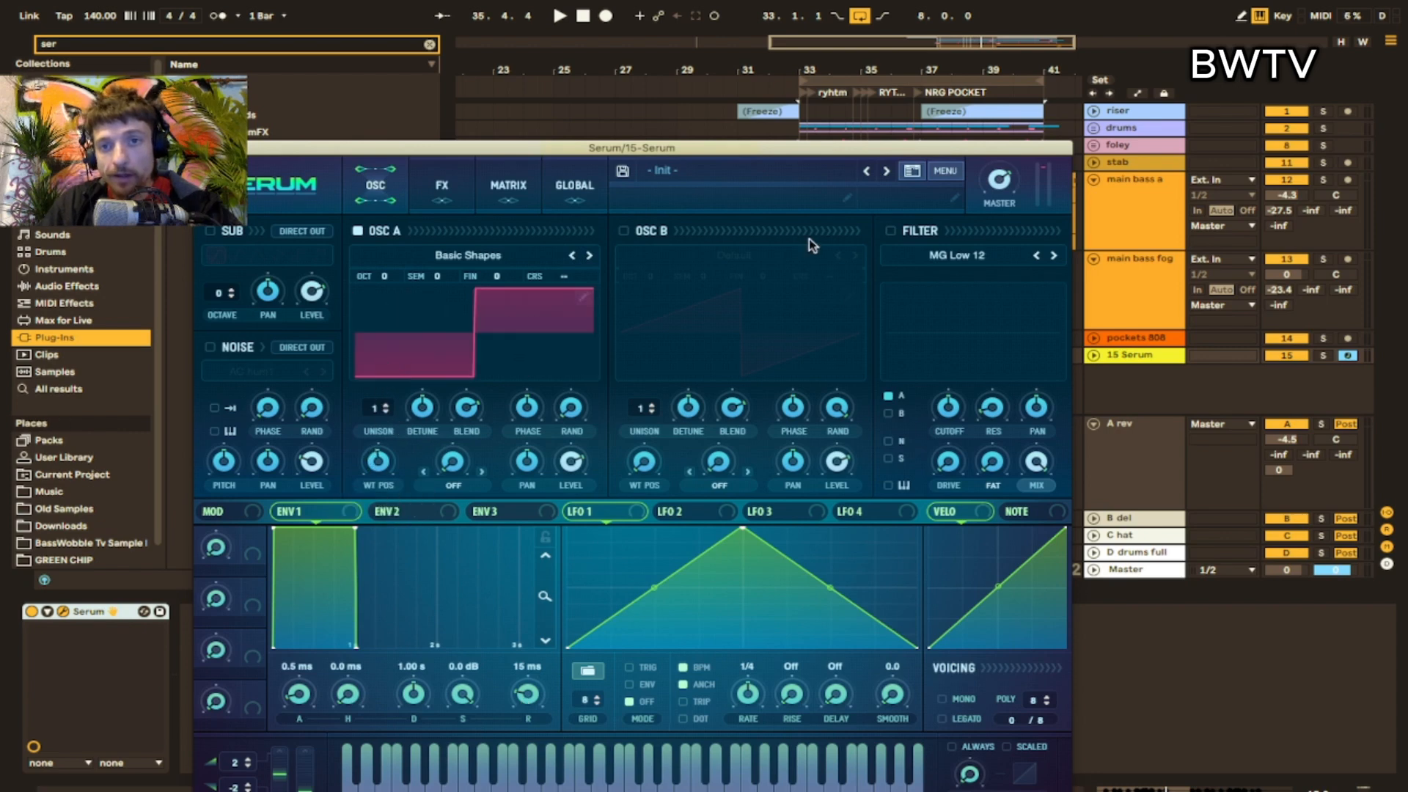
{"action": "left_click", "coordinate": [891, 231]}
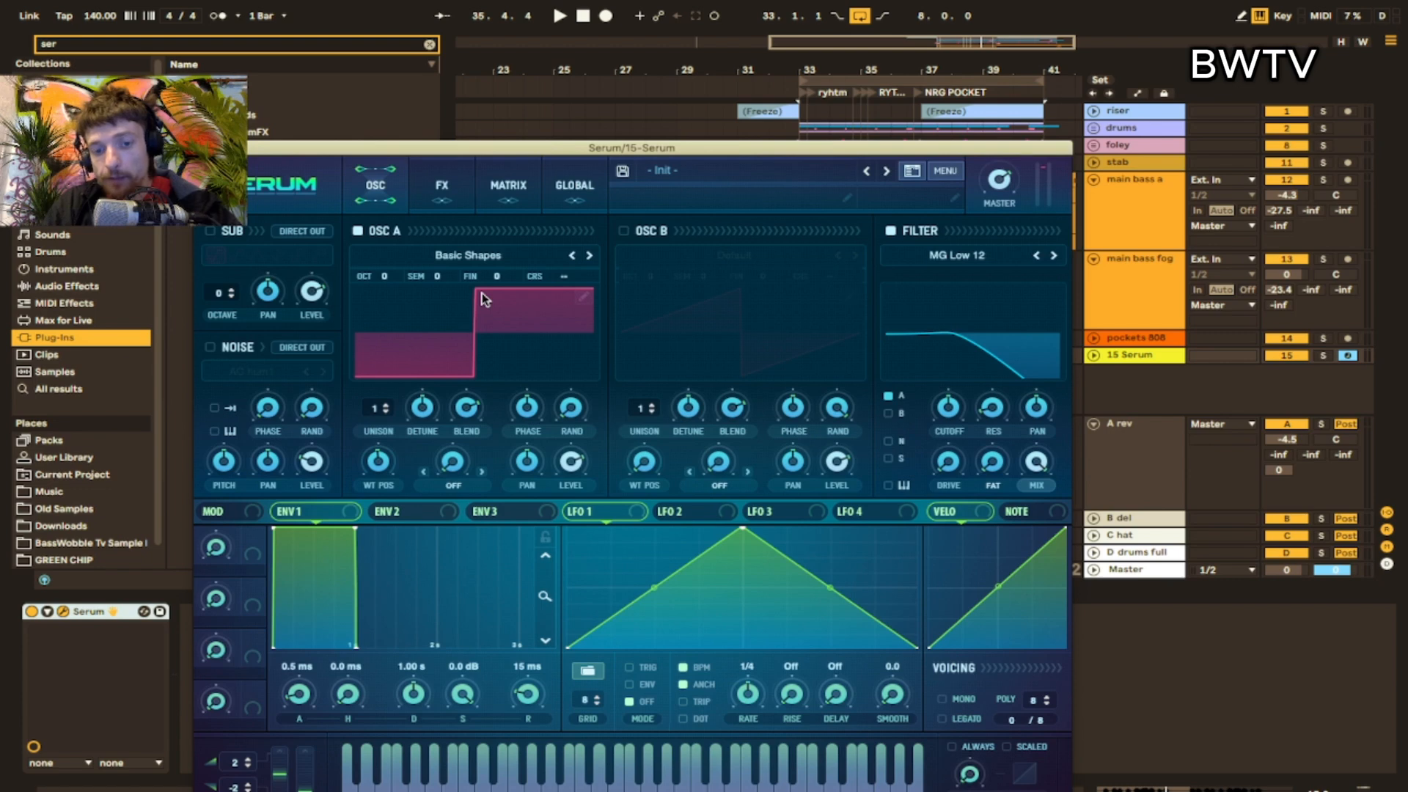
- Set Envelope 1's release to 306 ms and turn on mono voicing while auditioning notes
{"action": "key", "text": "a"}
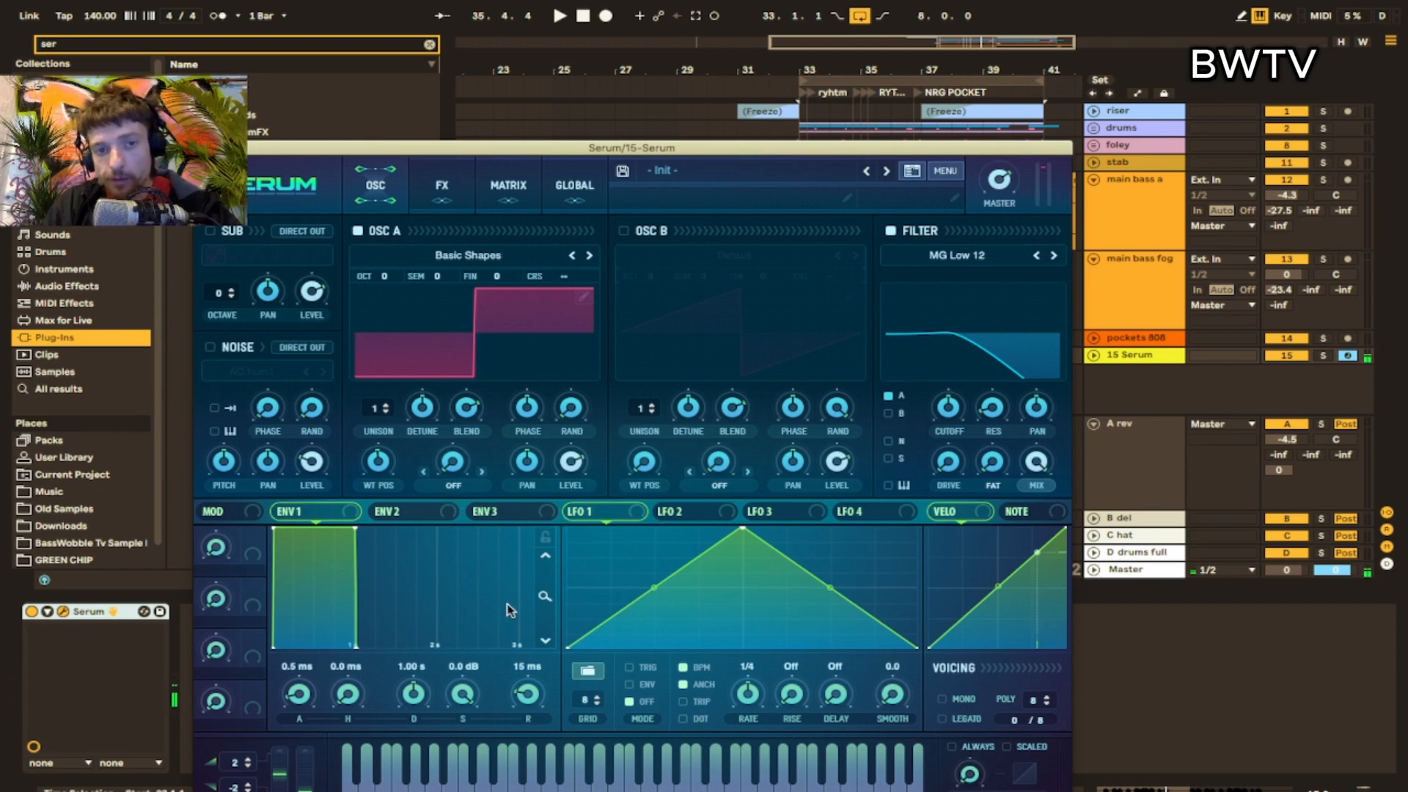
{"action": "left_click_drag", "start_coordinate": [526, 692], "coordinate": [527, 648]}
{"action": "key", "text": "a"}
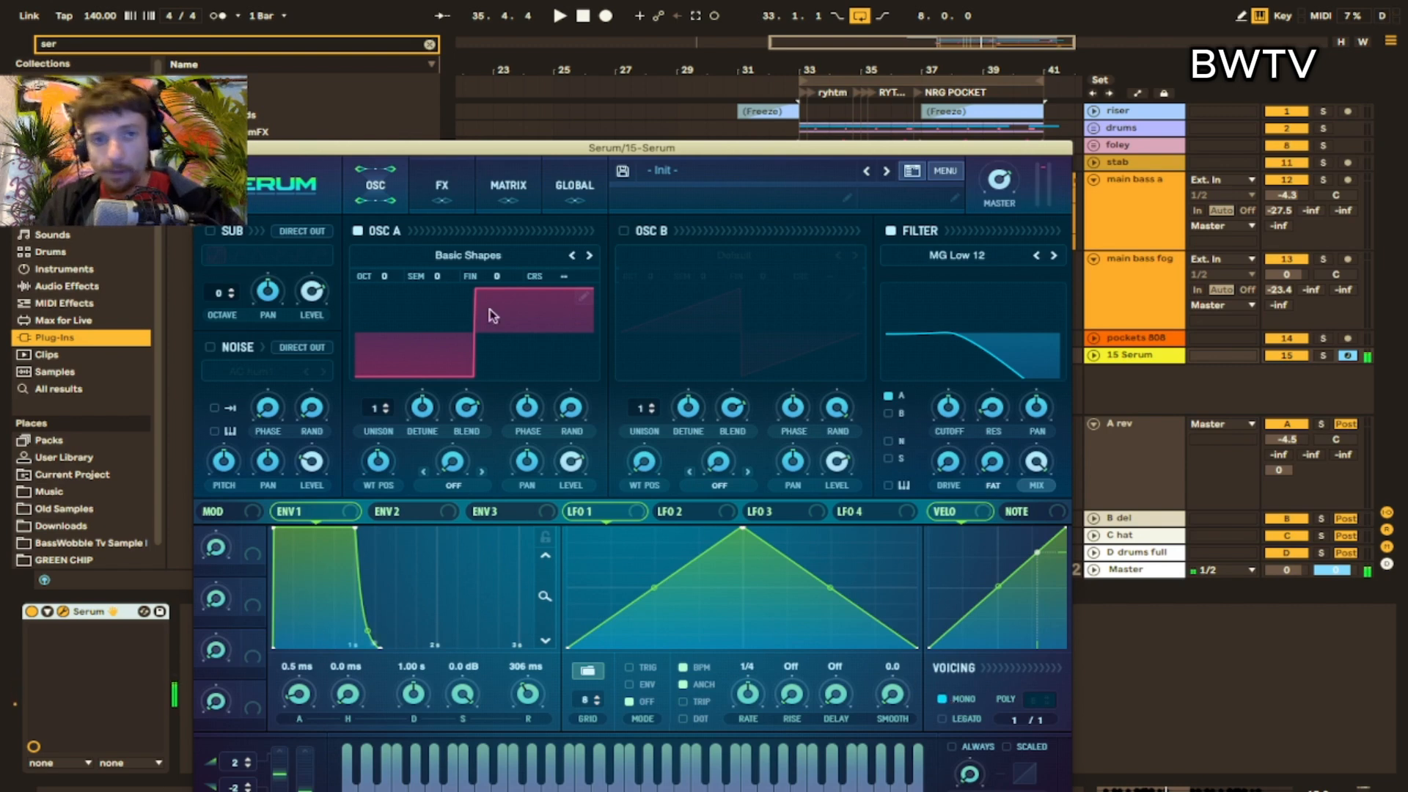
- Give Envelope 2 a 1.06 s decay and 0% sustain, and route it to master tuning with a small positive amount
{"action": "left_click", "coordinate": [407, 519]}
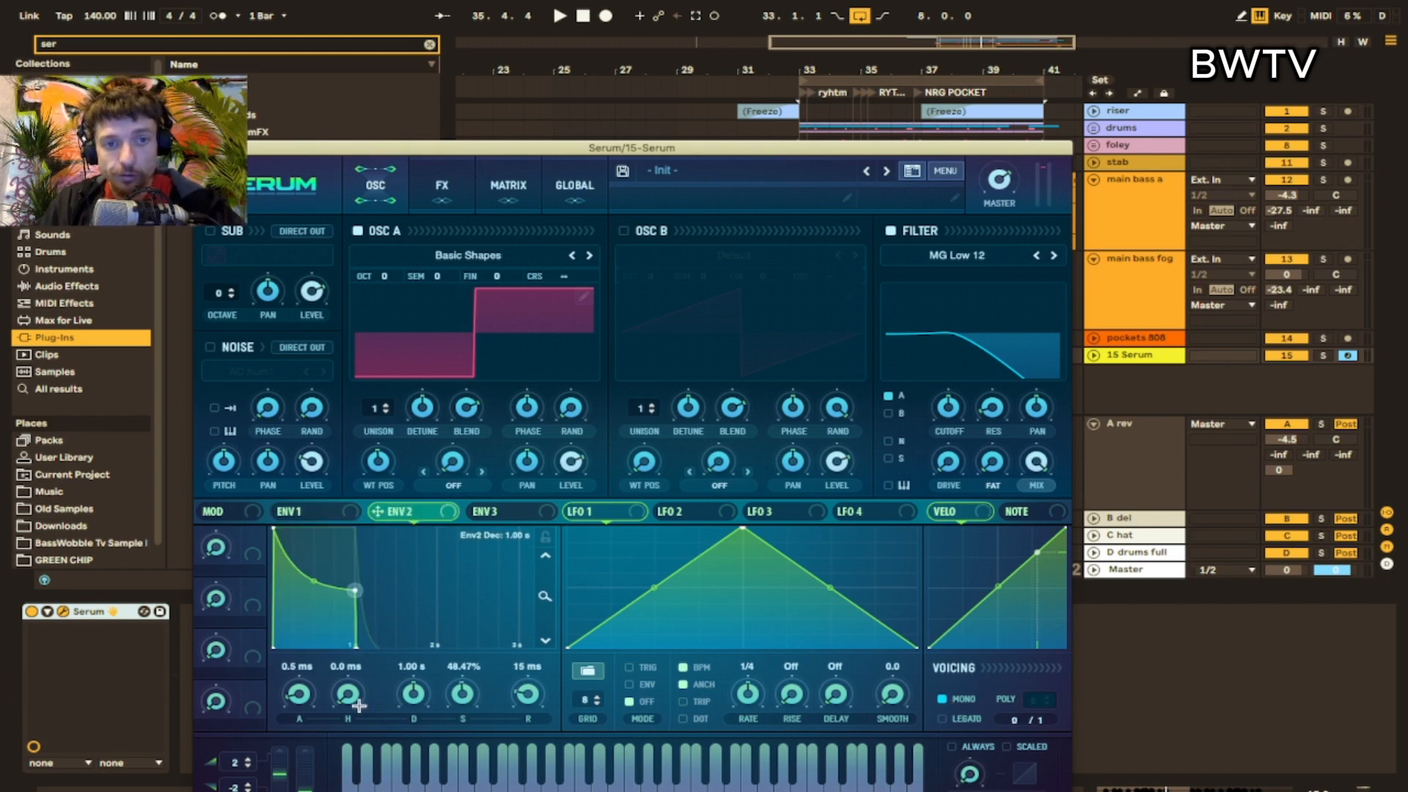
{"action": "left_click_drag", "start_coordinate": [319, 638], "coordinate": [318, 662]}
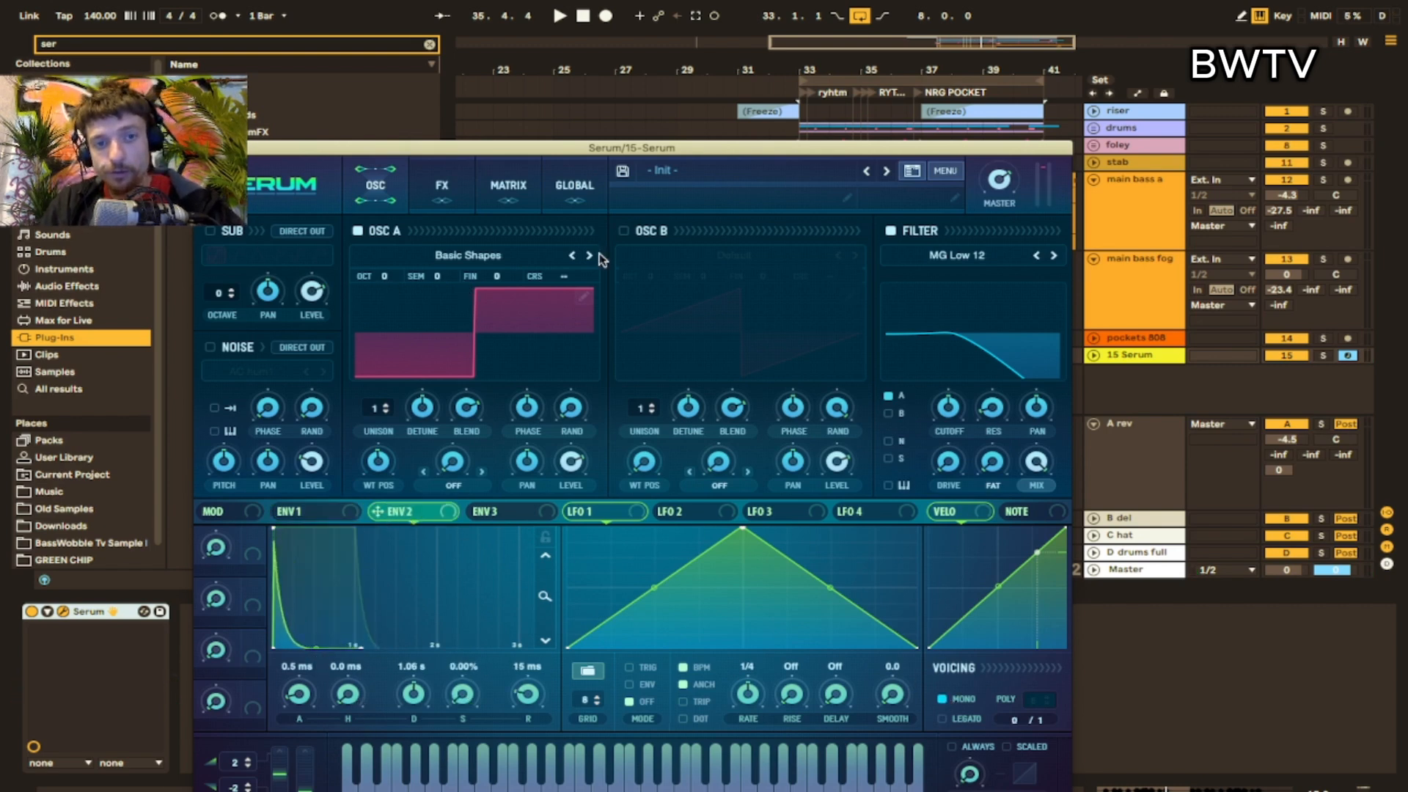
{"action": "left_click", "coordinate": [508, 184]}
{"action": "left_click_drag", "start_coordinate": [396, 511], "coordinate": [244, 261]}
{"action": "left_click", "coordinate": [627, 255]}
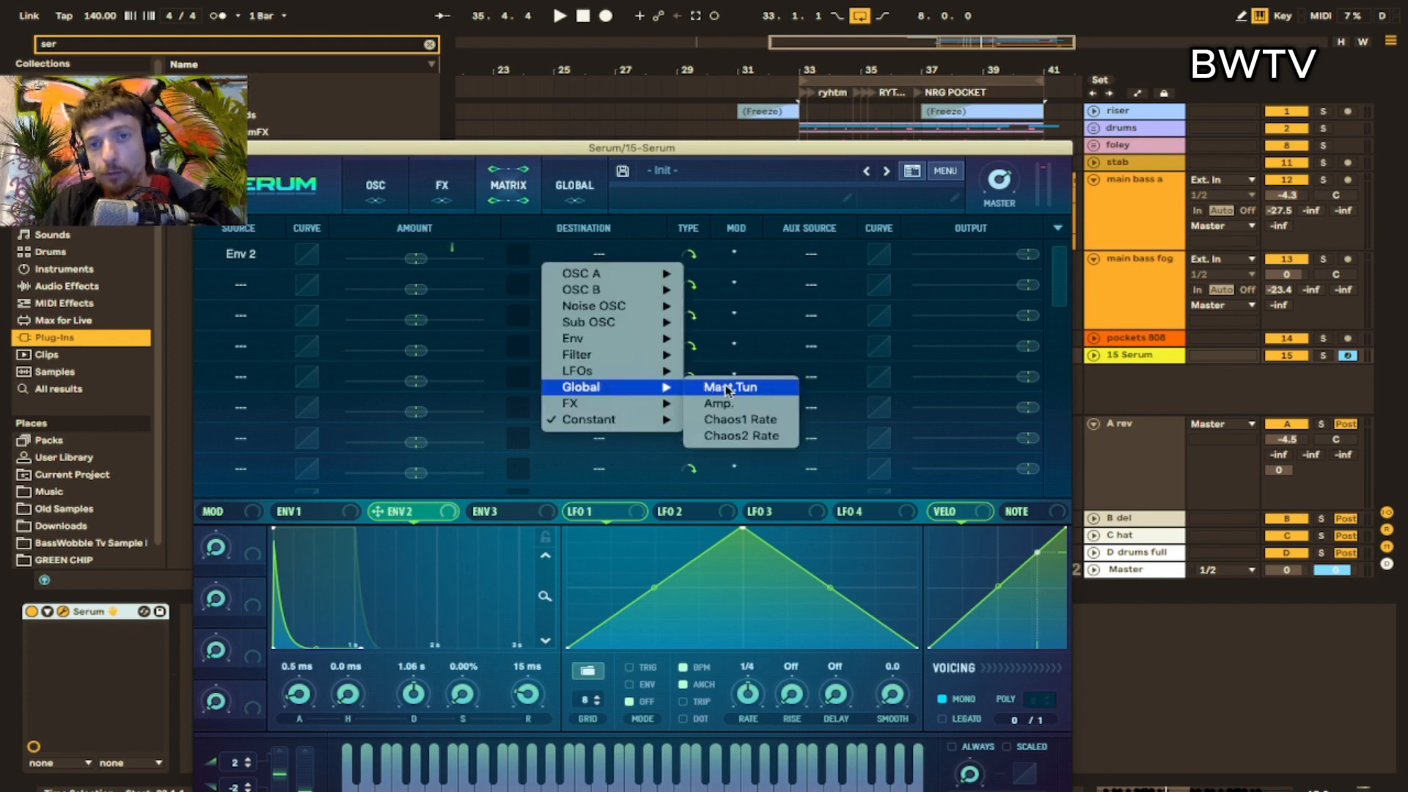
{"action": "left_click", "coordinate": [728, 387]}
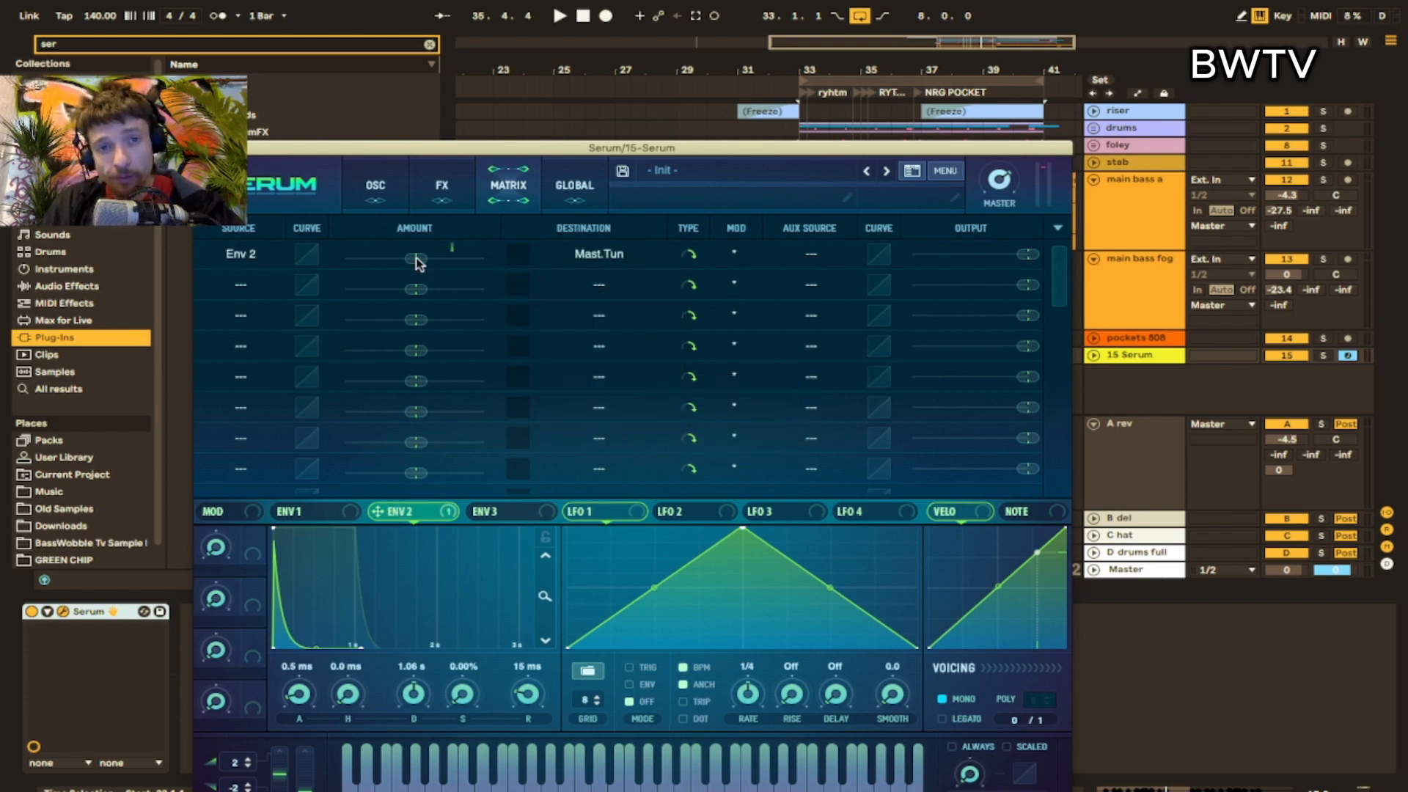
{"action": "left_click_drag", "start_coordinate": [415, 257], "coordinate": [429, 258]}
{"action": "key", "text": "a"}
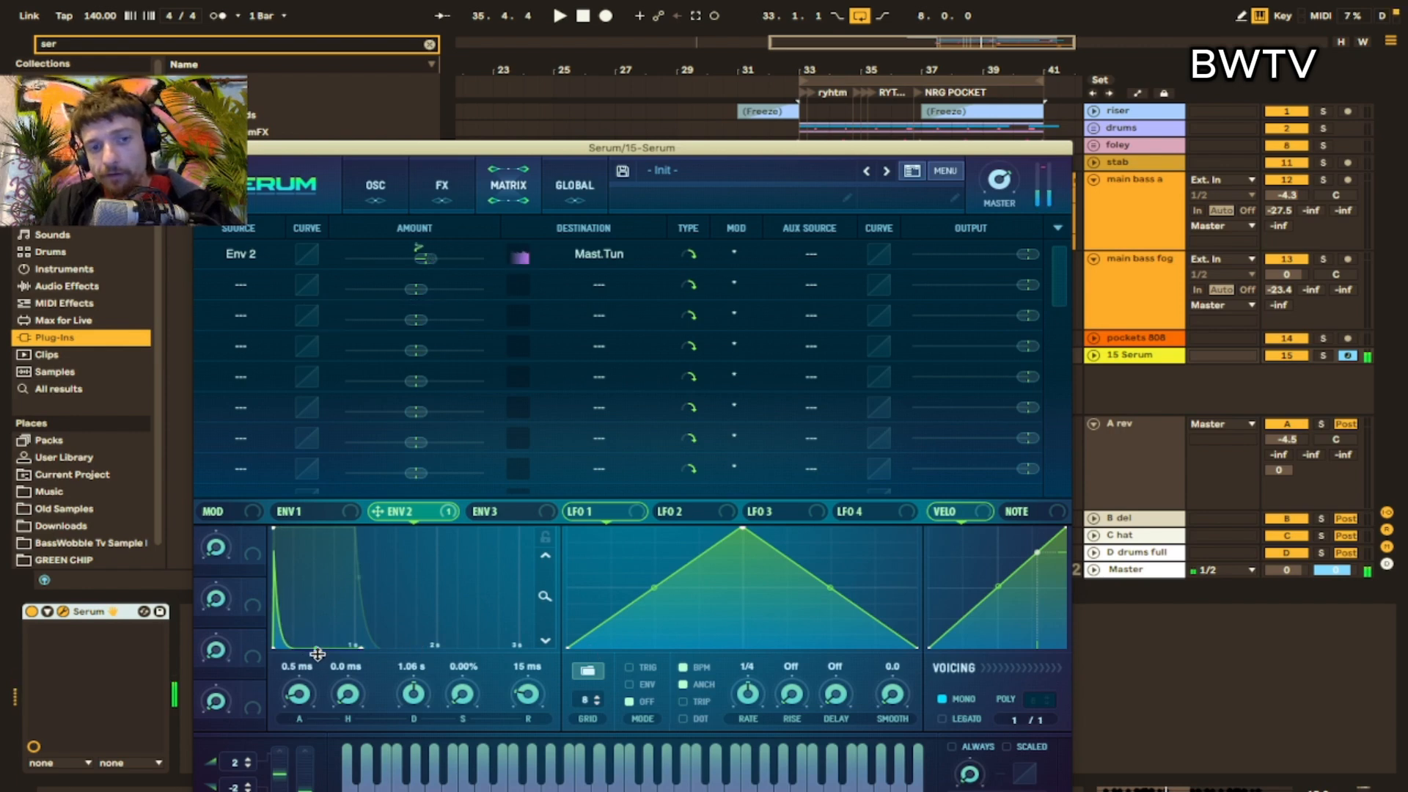
- Fine-tune Envelope 2's release and its positive modulation amount to master tuning
{"action": "left_click_drag", "start_coordinate": [527, 695], "coordinate": [528, 641]}
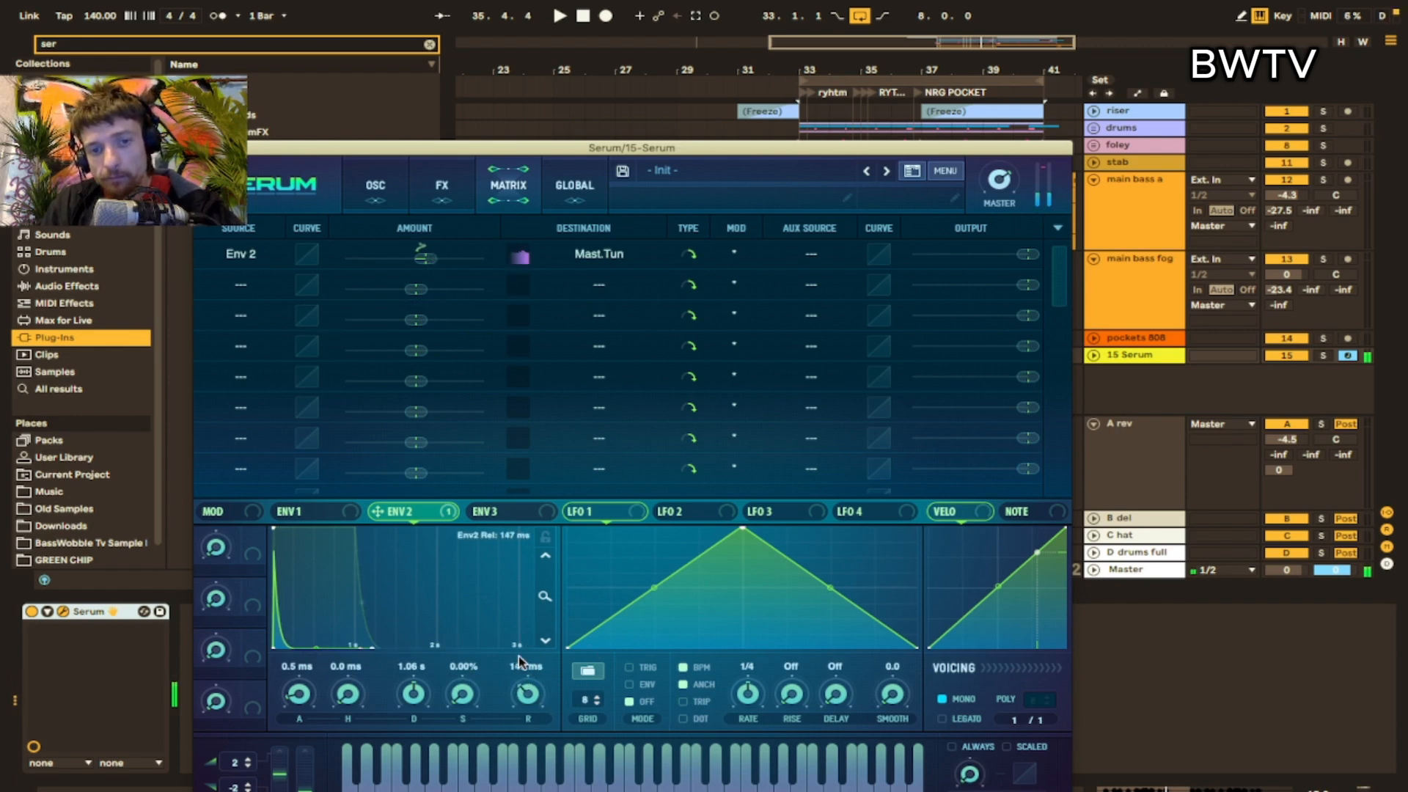
{"action": "left_click_drag", "start_coordinate": [425, 258], "coordinate": [441, 256]}
{"action": "left_click_drag", "start_coordinate": [529, 679], "coordinate": [529, 695]}
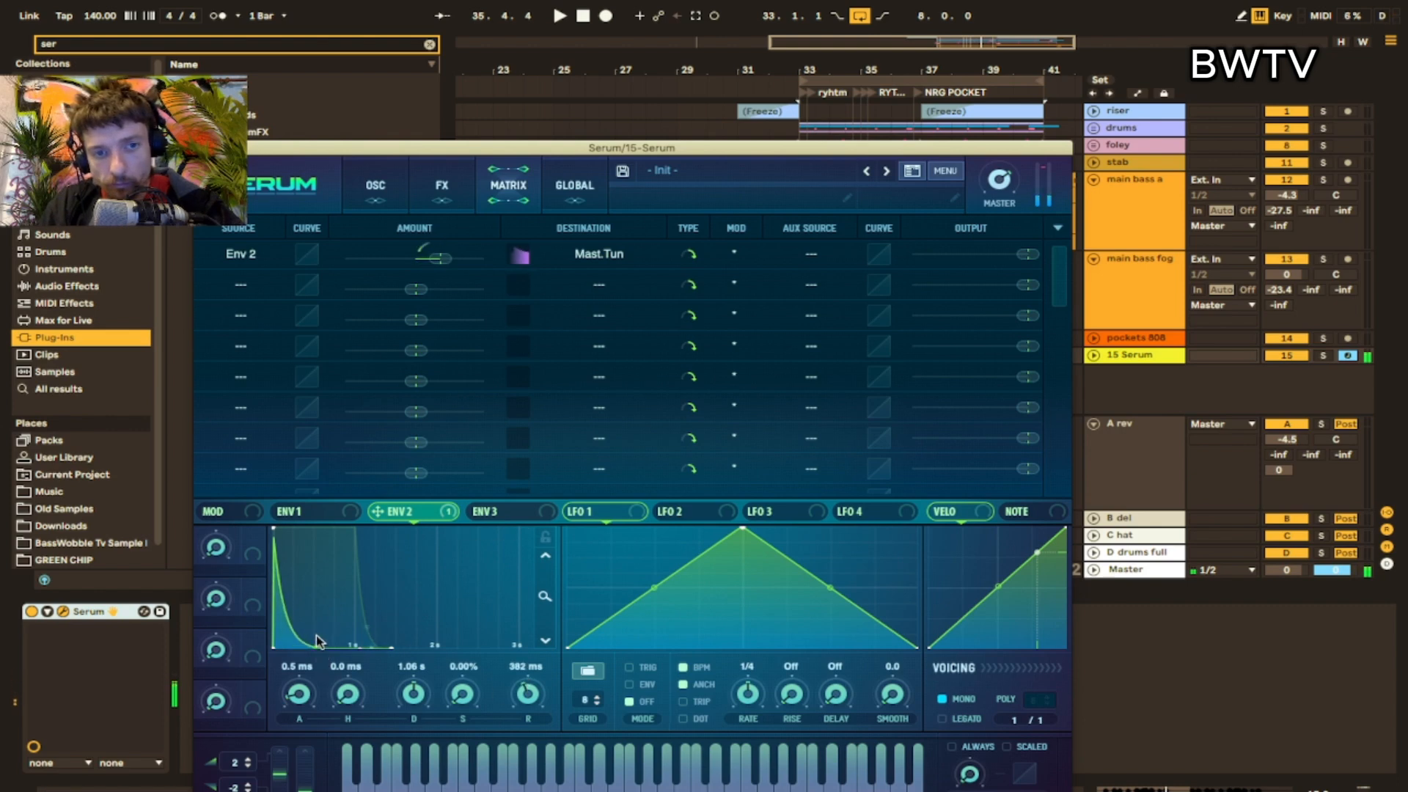
{"action": "left_click_drag", "start_coordinate": [432, 261], "coordinate": [422, 261]}
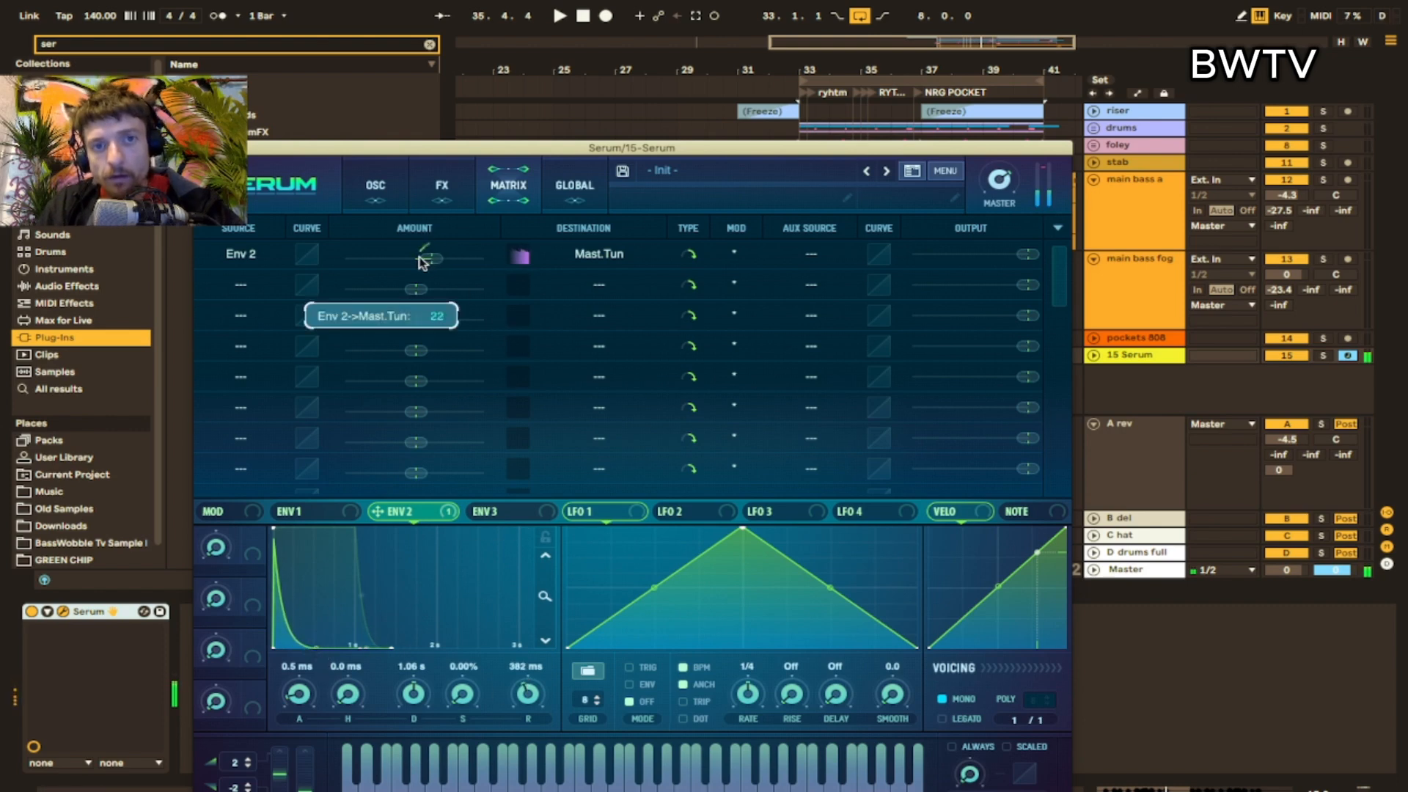
{"action": "left_click_drag", "start_coordinate": [527, 676], "coordinate": [522, 683]}
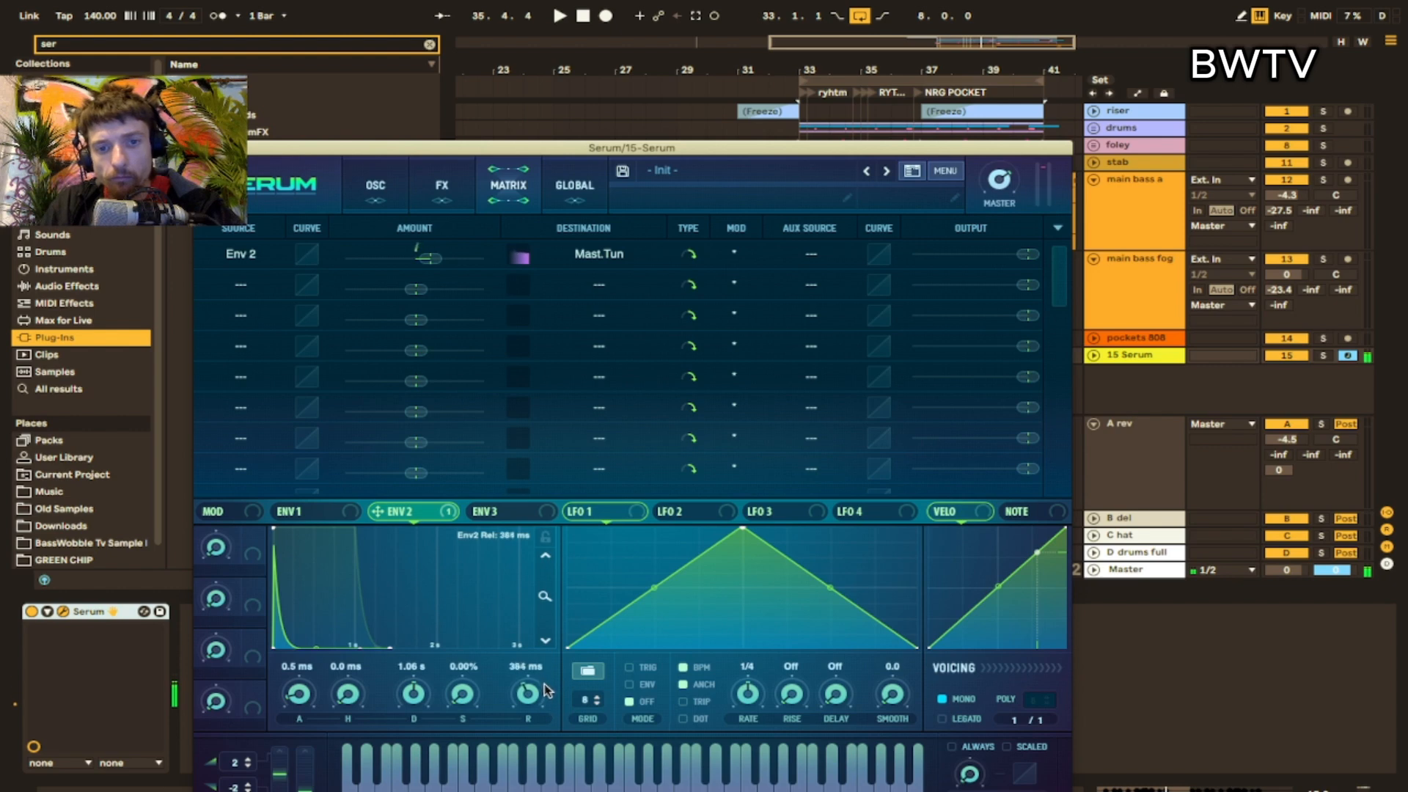
- Route Envelope 2 to the filter cutoff and adjust the base cutoff
{"action": "left_click_drag", "start_coordinate": [376, 511], "coordinate": [938, 399]}
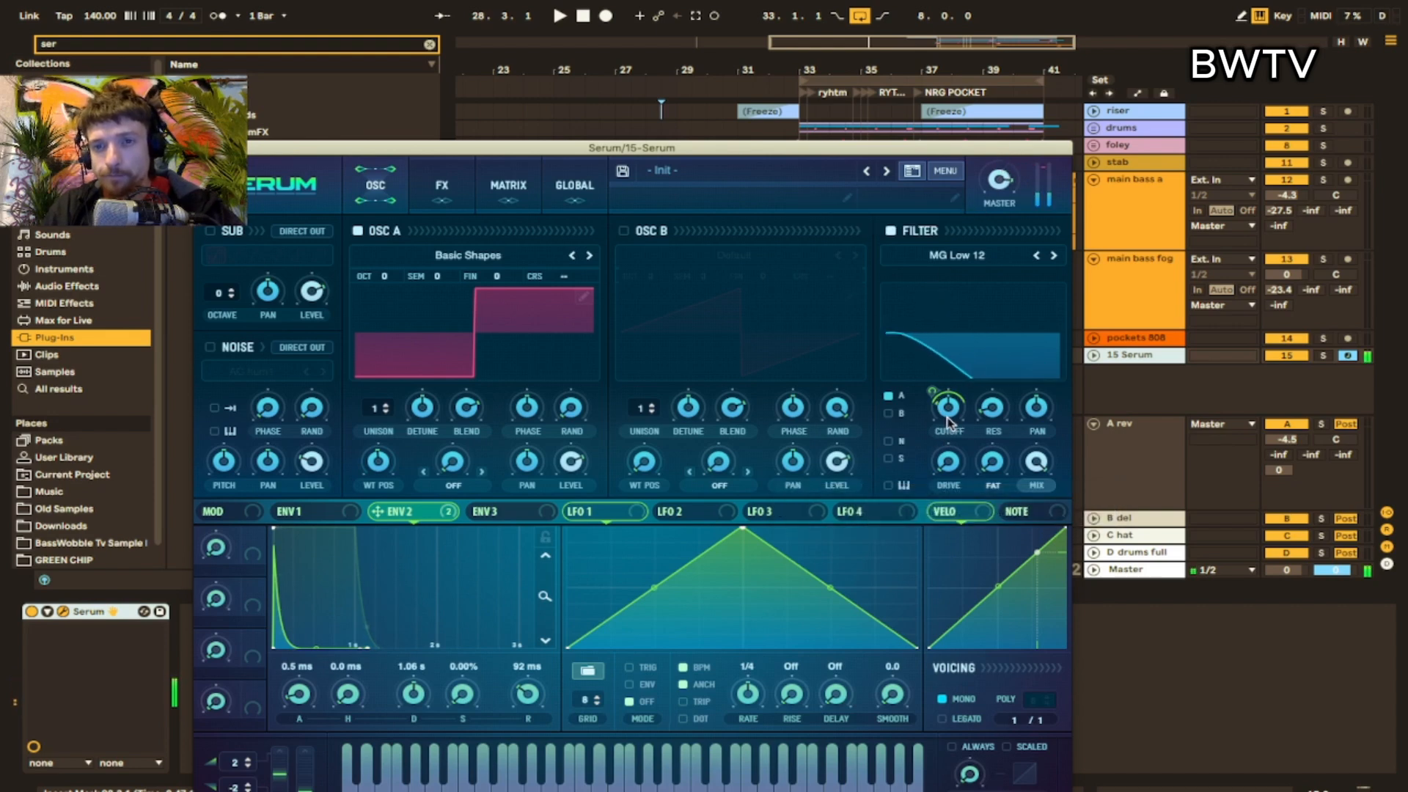
{"action": "mouse_move", "coordinate": [945, 408]}
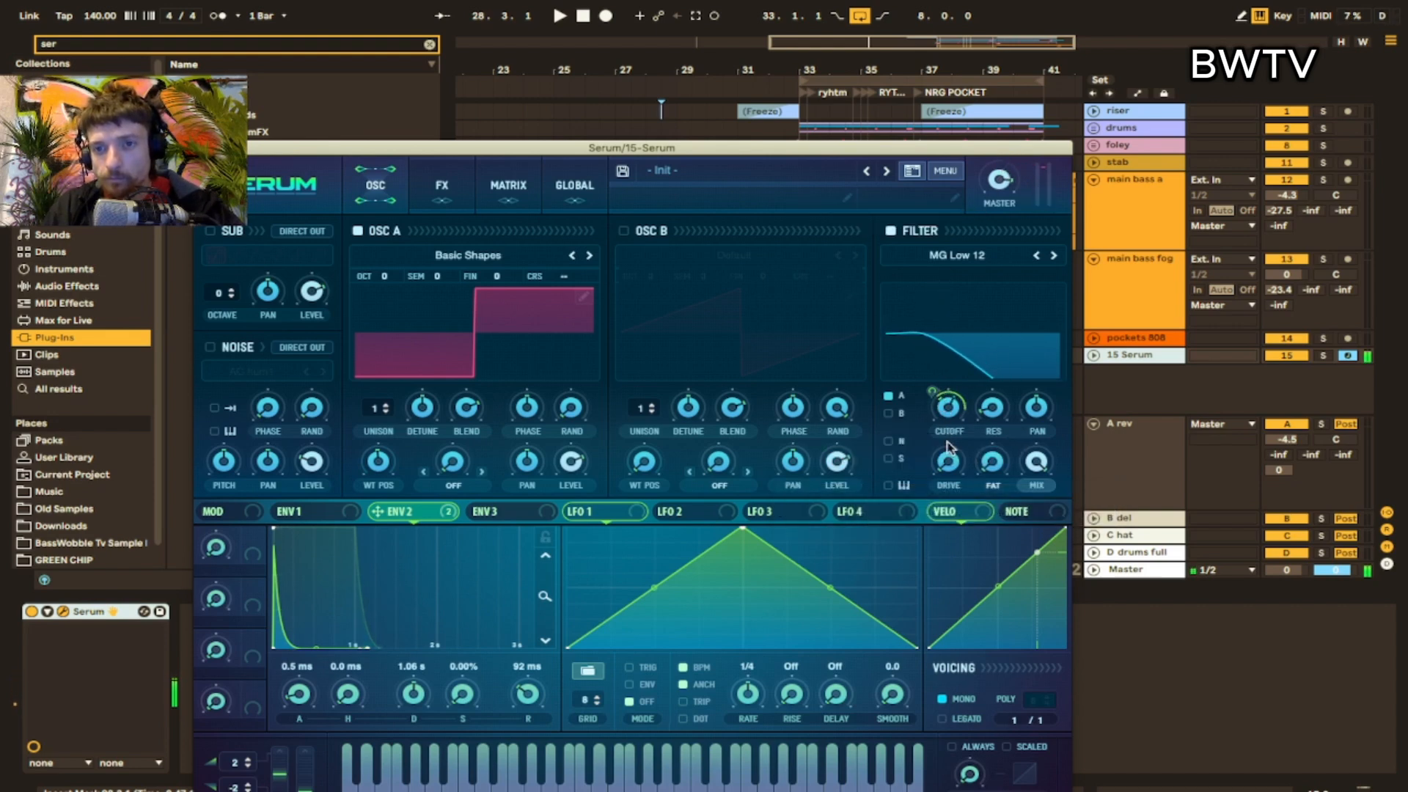
- Enable Tube distortion in Serum's effects and raise its drive
{"action": "left_click", "coordinate": [446, 196]}
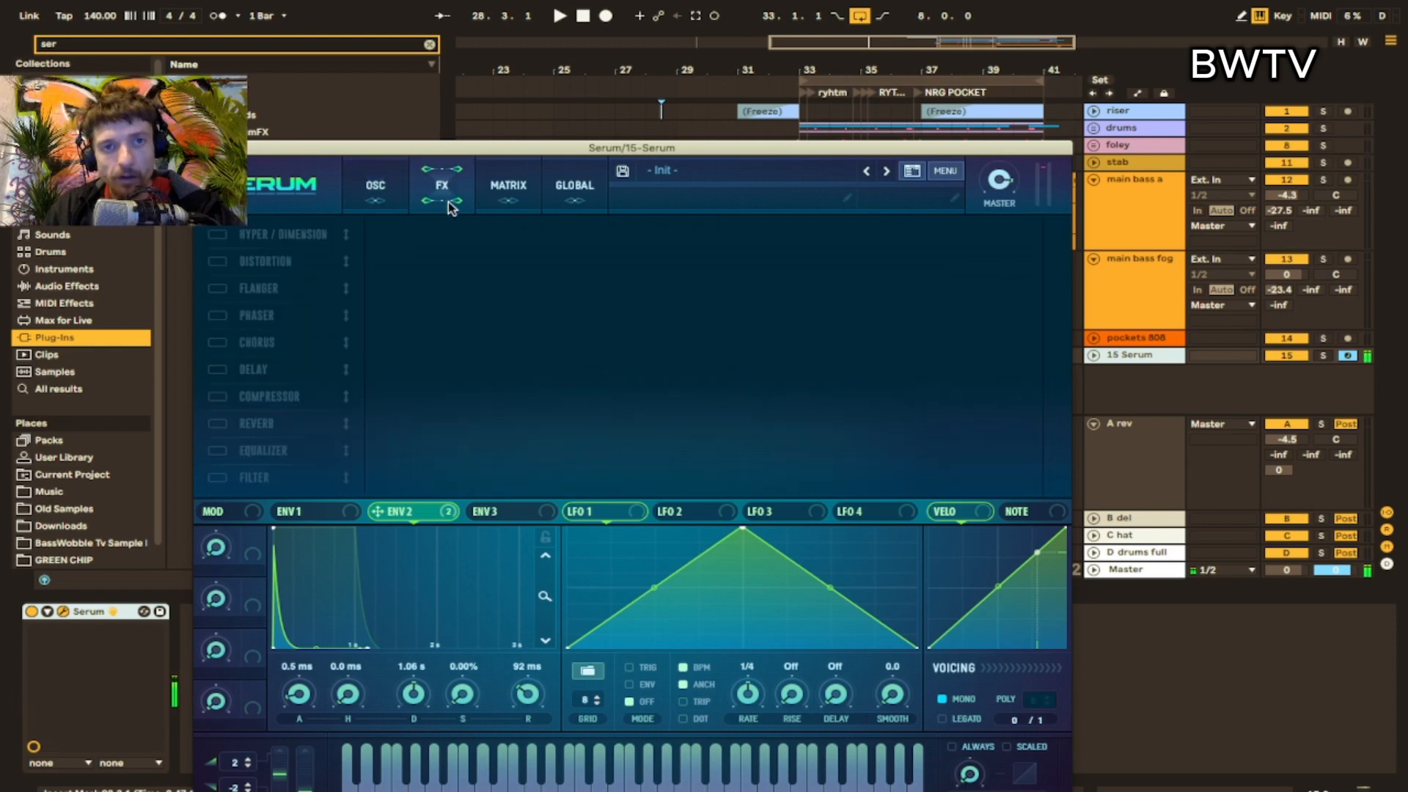
{"action": "left_click", "coordinate": [264, 262]}
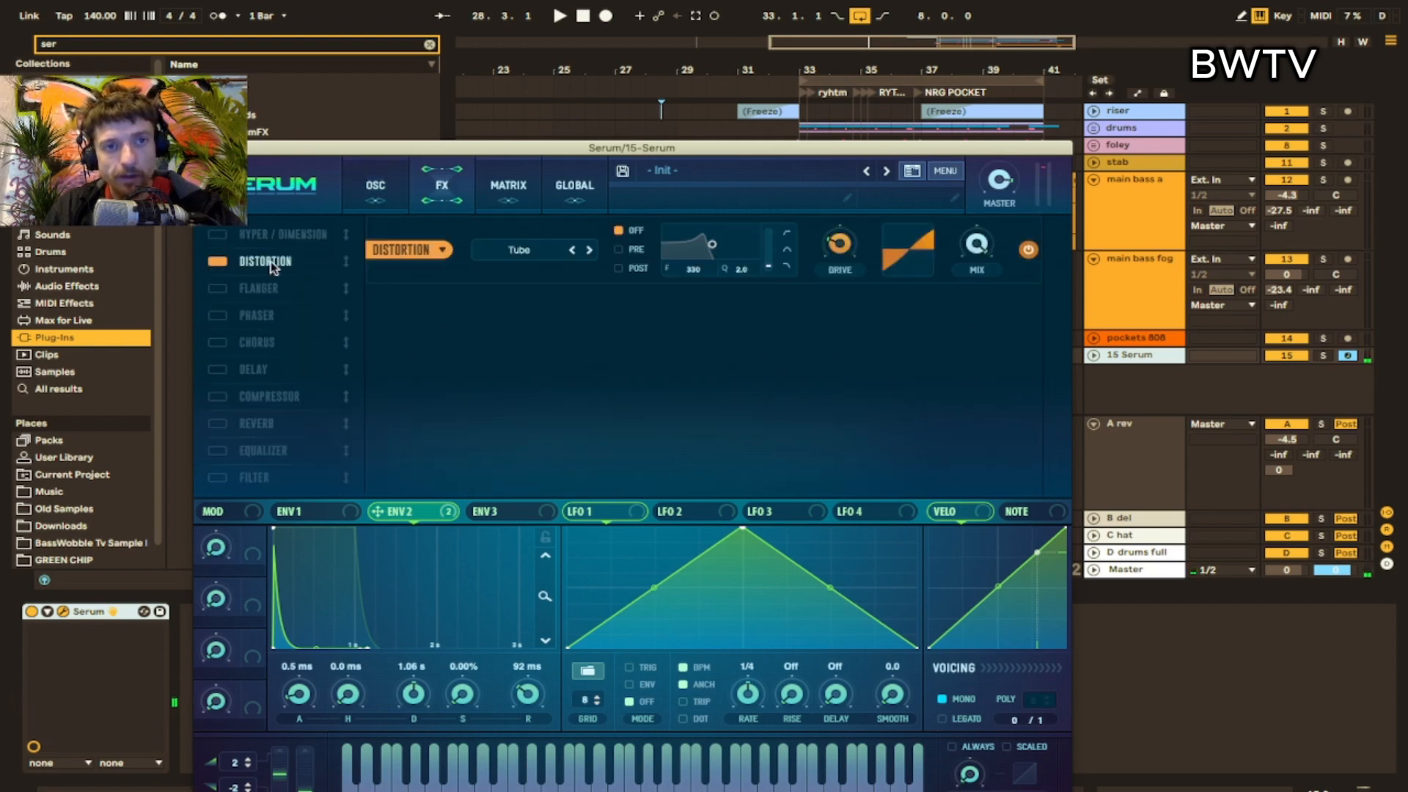
{"action": "left_click", "coordinate": [519, 258]}
{"action": "left_click", "coordinate": [811, 249]}
{"action": "left_click_drag", "start_coordinate": [849, 251], "coordinate": [843, 185]}
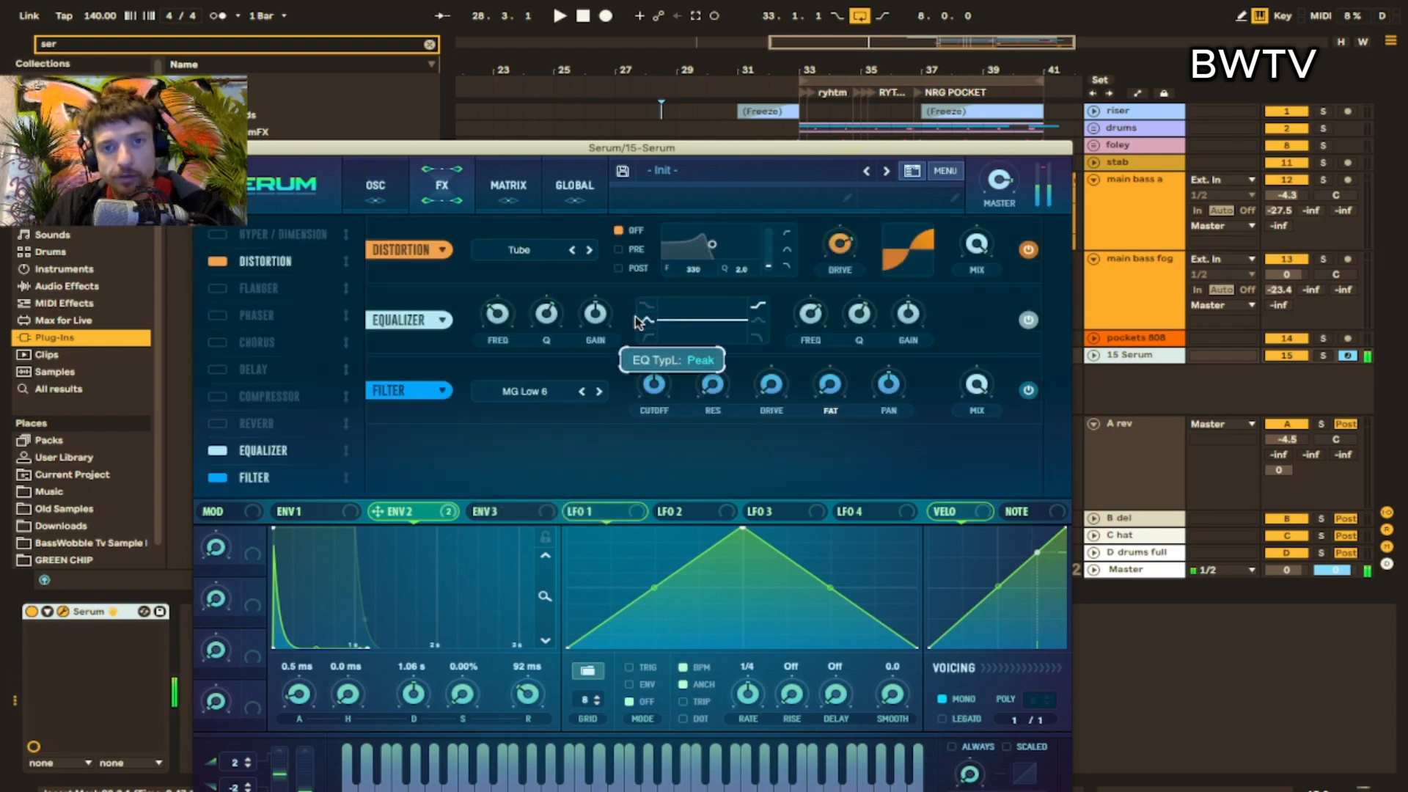
- Switch the equalizer bands to Peak and adjust the gain and frequency of both the low and high bands
{"action": "left_click_drag", "start_coordinate": [599, 316], "coordinate": [599, 272]}
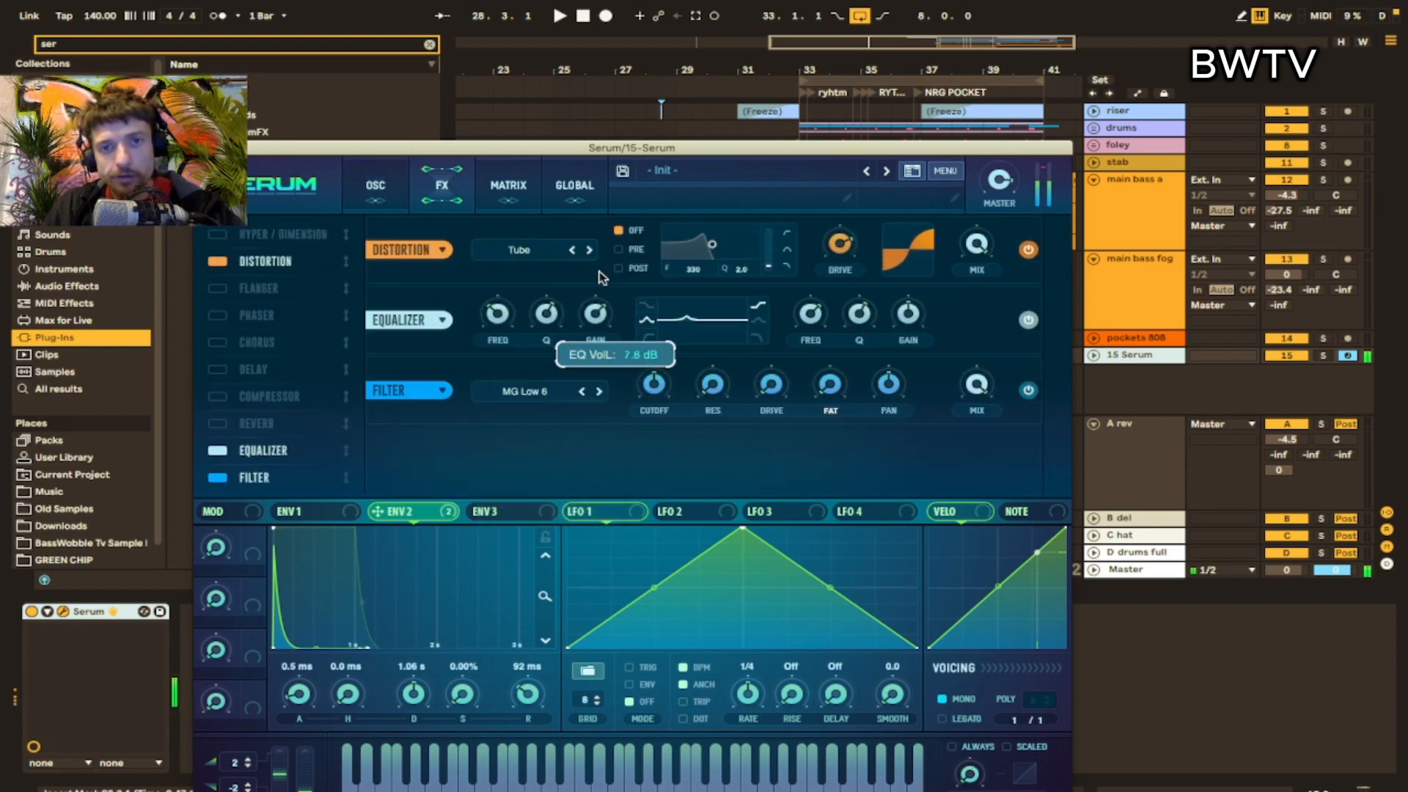
{"action": "left_click_drag", "start_coordinate": [497, 314], "coordinate": [491, 353]}
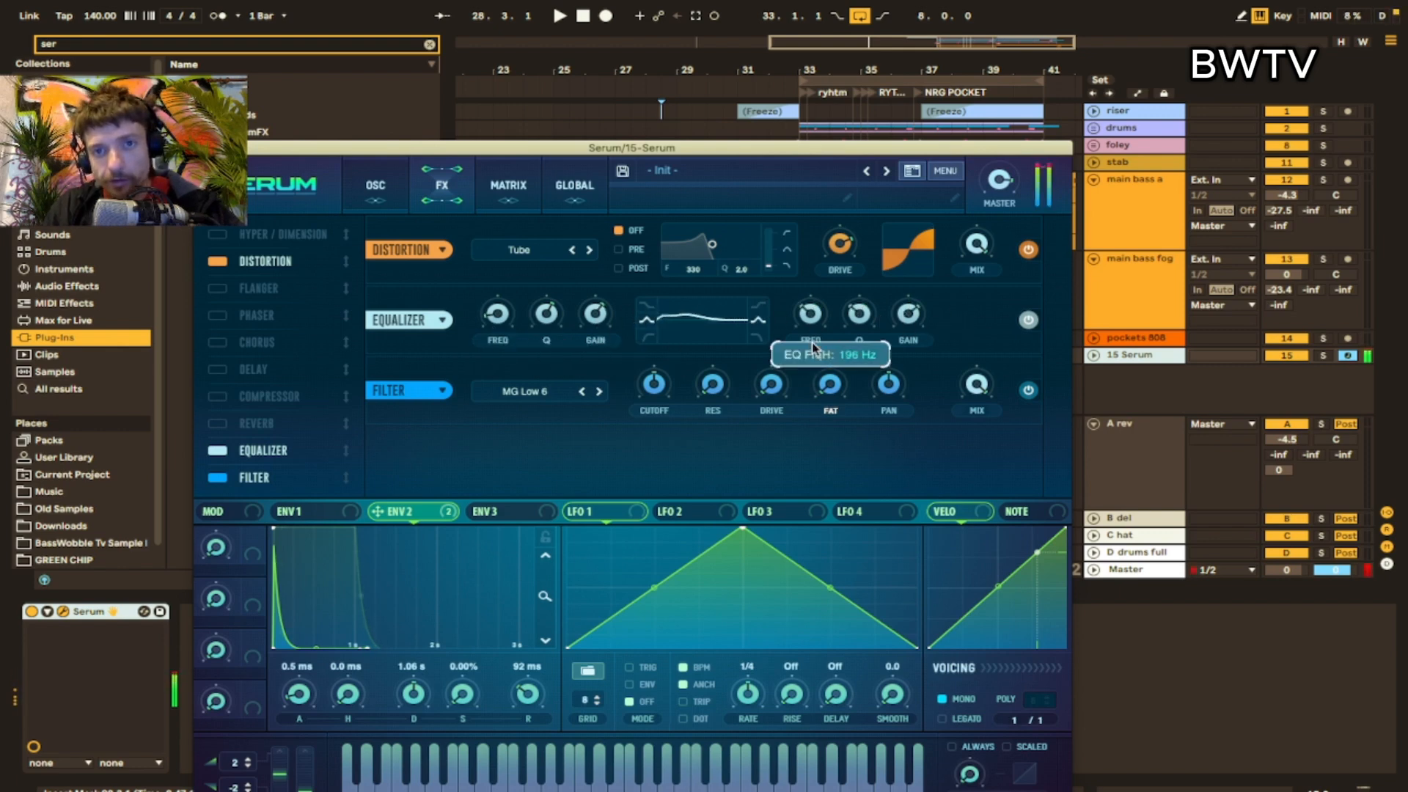
{"action": "left_click_drag", "start_coordinate": [811, 343], "coordinate": [804, 312]}
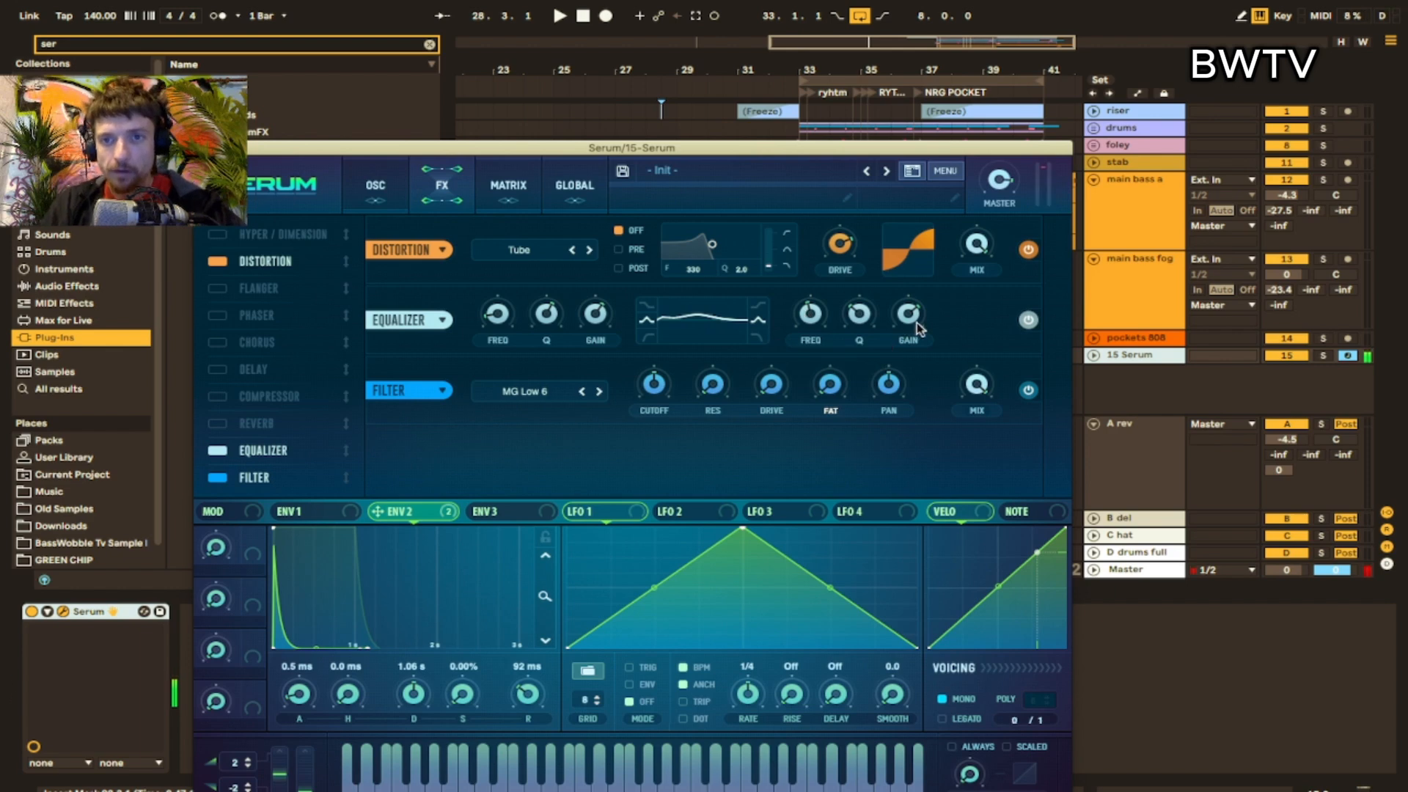
{"action": "left_click_drag", "start_coordinate": [916, 323], "coordinate": [911, 329]}
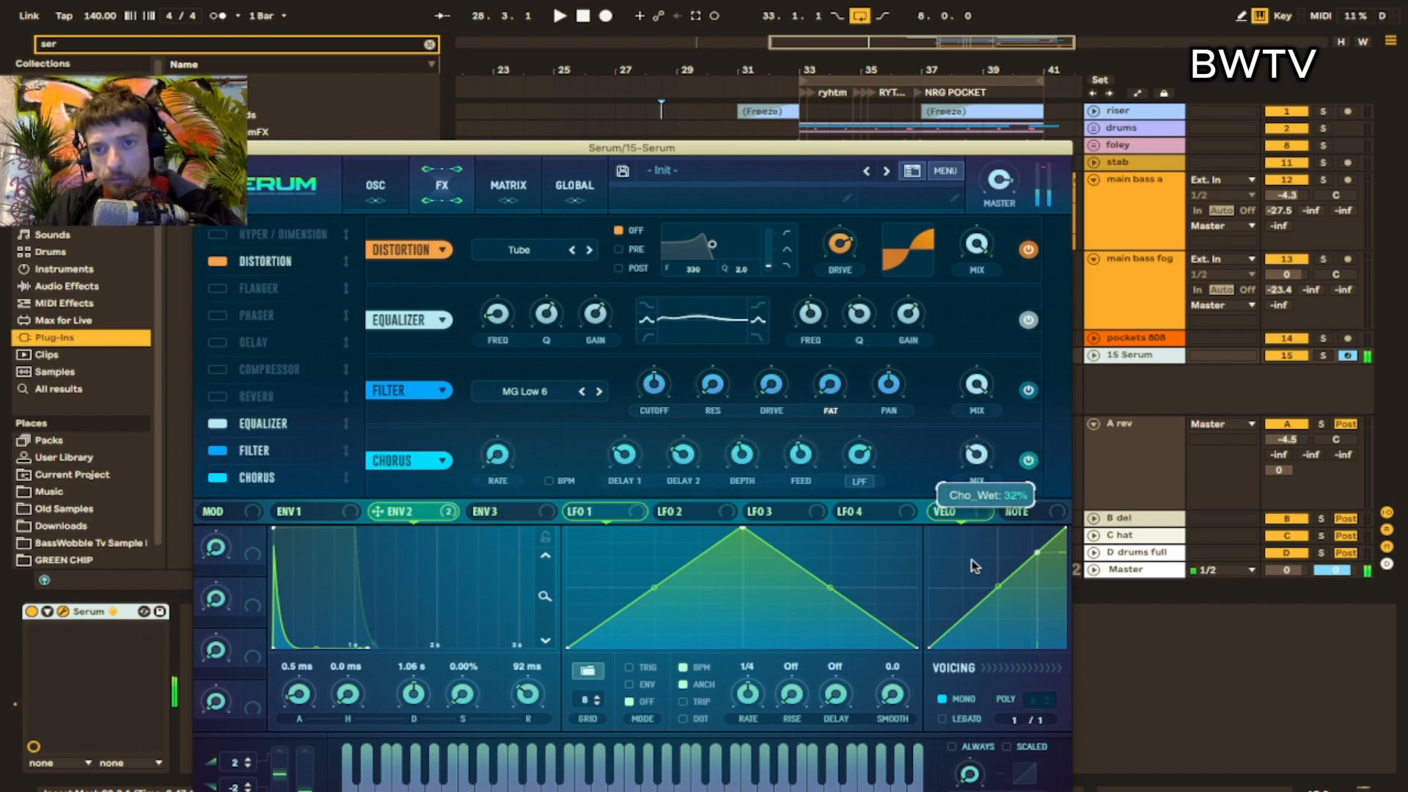
- Place the chorus ahead of the effects filter and change the filter type to Phs 36+
{"action": "left_click_drag", "start_coordinate": [258, 456], "coordinate": [297, 515]}
{"action": "left_click", "coordinate": [555, 470]}
{"action": "mouse_move", "coordinate": [524, 511]}
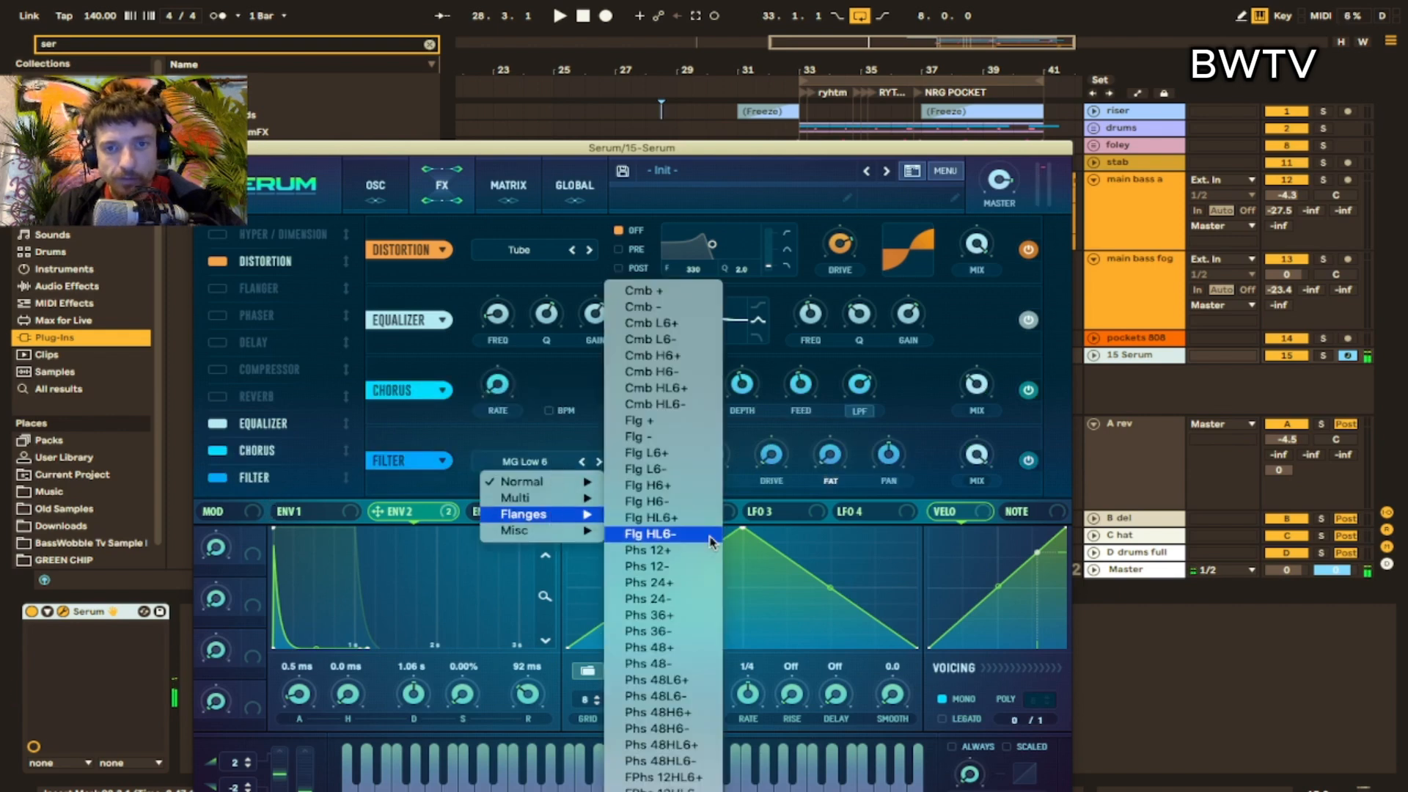
{"action": "left_click", "coordinate": [664, 600]}
{"action": "left_click_drag", "start_coordinate": [658, 456], "coordinate": [626, 463]}
{"action": "left_click", "coordinate": [600, 462]}
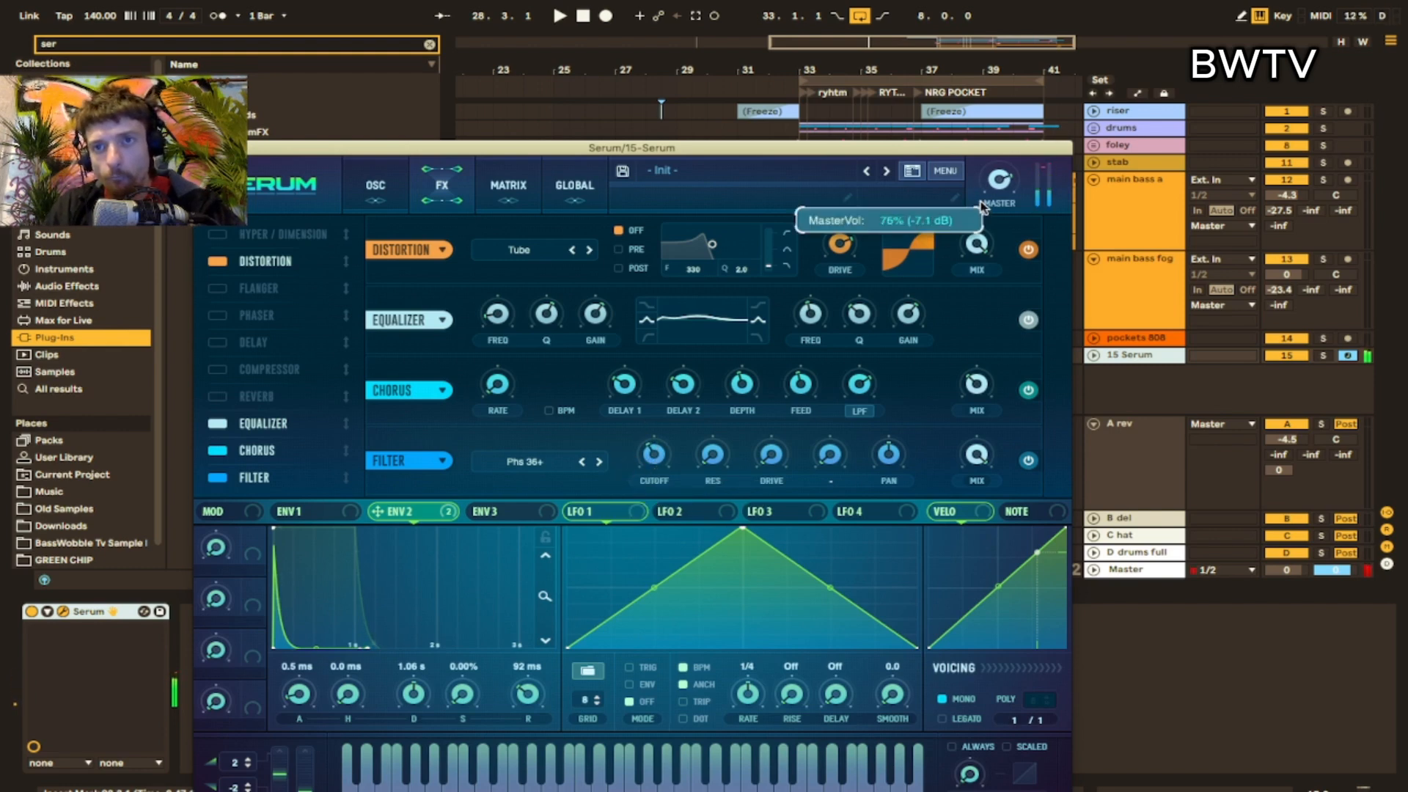
- Place the recorded Srm_ - Init audio on a new track below 15 Serum and repeat its first hit leading up to the STAB marker
{"action": "left_click_drag", "start_coordinate": [405, 155], "coordinate": [1262, 116]}
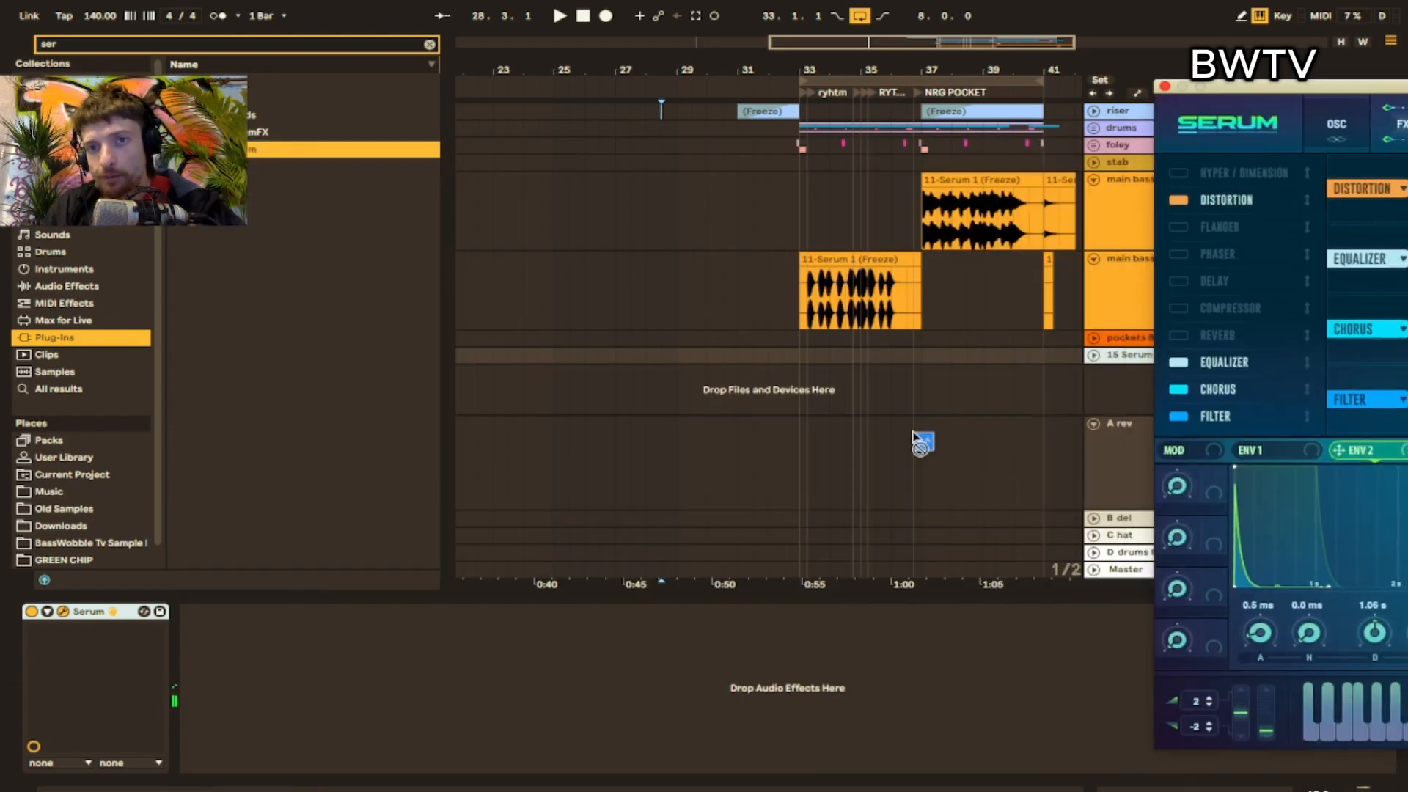
{"action": "left_click_drag", "start_coordinate": [912, 436], "coordinate": [834, 432]}
{"action": "left_click_drag", "start_coordinate": [863, 366], "coordinate": [769, 348]}
{"action": "key", "text": "space"}
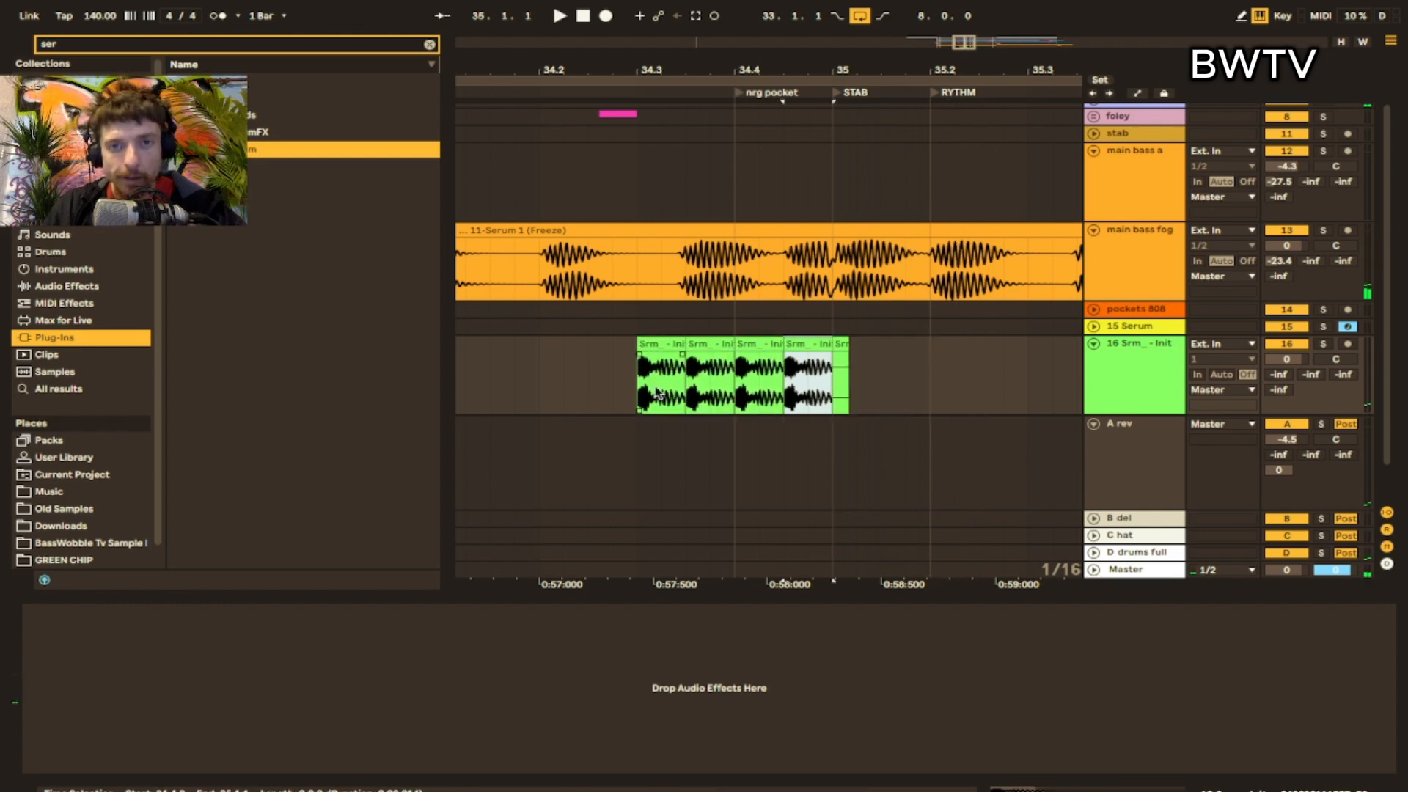
- Rework the Srm_ - Init repeats into two short hits followed by two longer ones before STAB, and audition them
{"action": "left_click", "coordinate": [642, 391]}
{"action": "key", "text": "space"}
{"action": "key", "text": "space"}
{"action": "left_click_drag", "start_coordinate": [638, 380], "coordinate": [687, 366]}
{"action": "key", "text": "ctrl+d"}
{"action": "left_click", "coordinate": [638, 383]}
{"action": "key", "text": "space"}
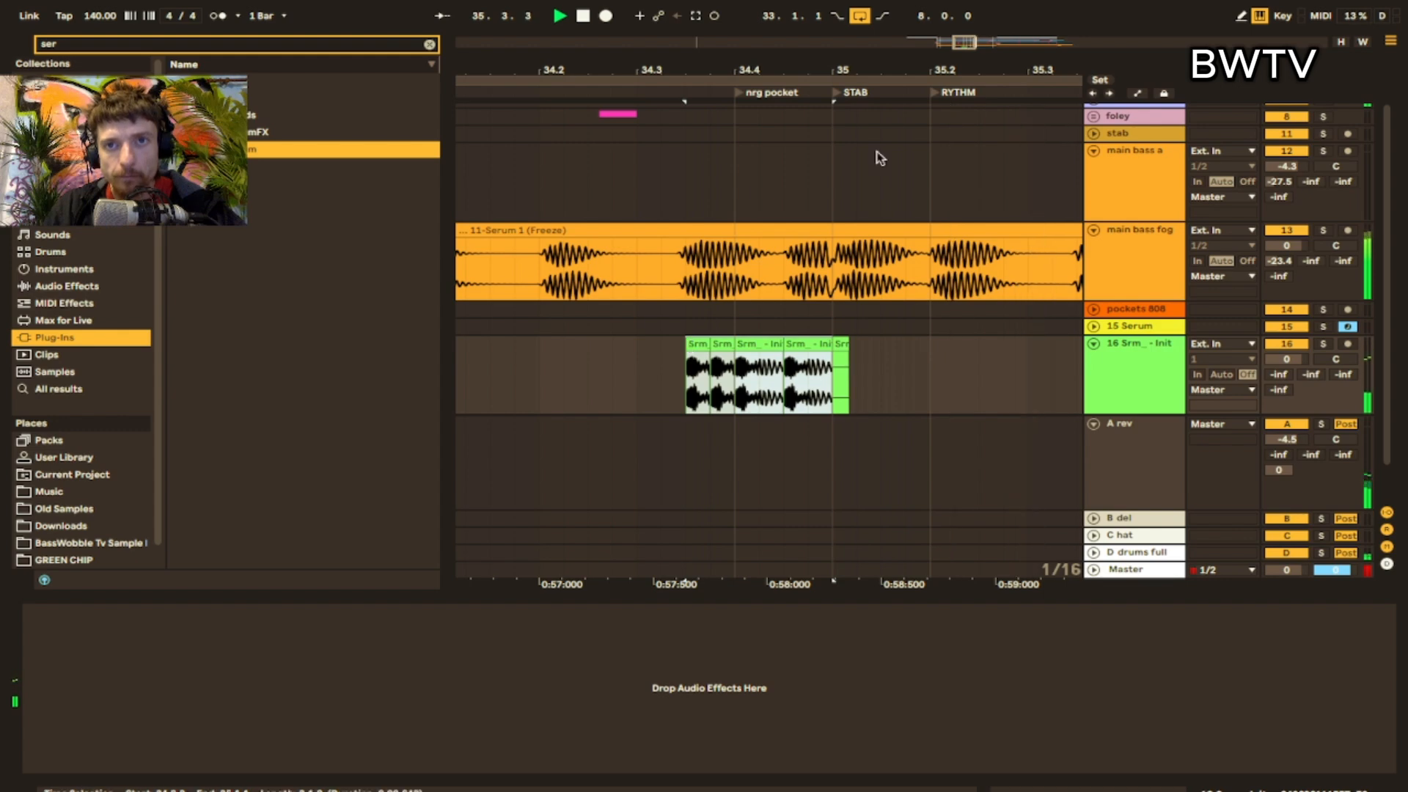
{"action": "left_click_drag", "start_coordinate": [789, 70], "coordinate": [788, 19]}
{"action": "key", "text": "space"}
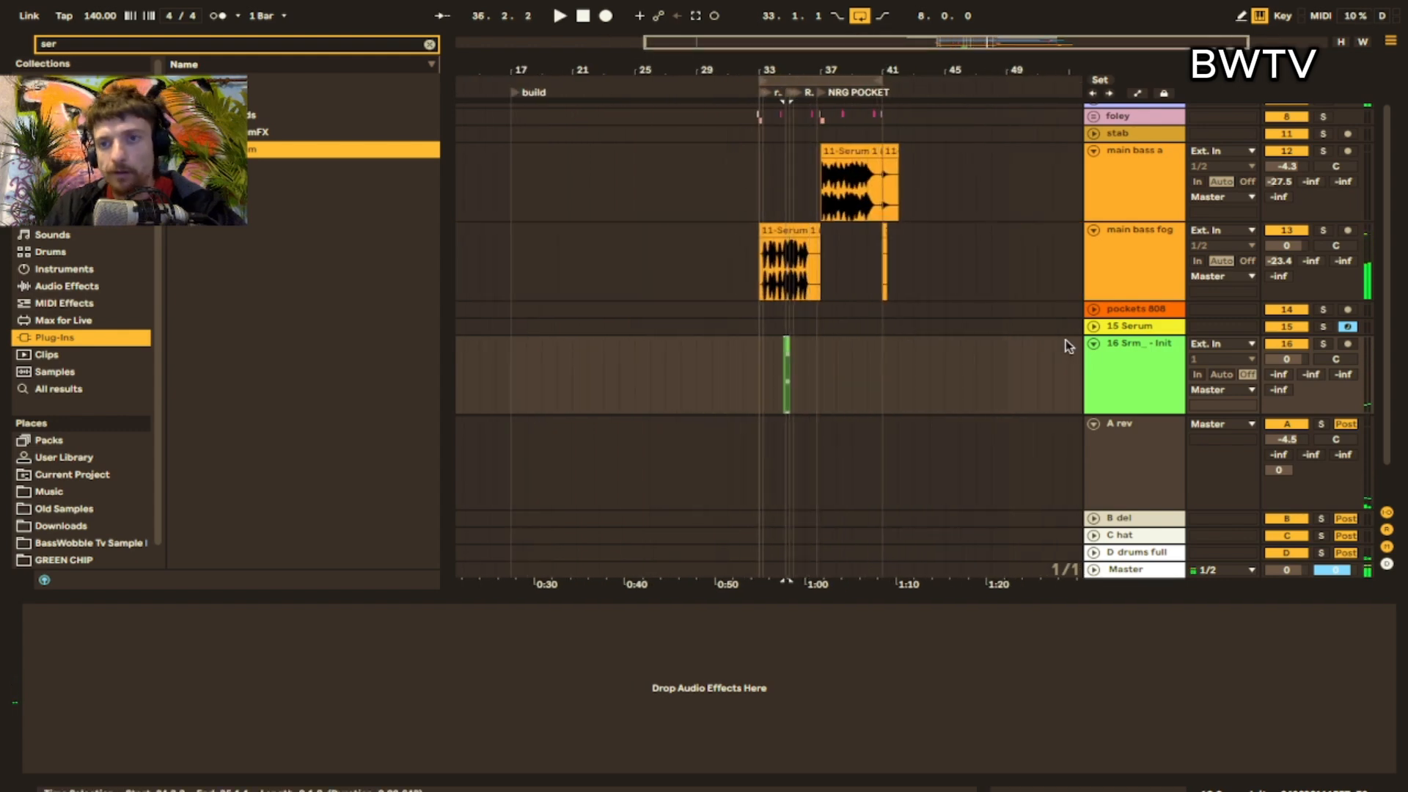
- In 15 Serum, enable oscillator B with Basic Shapes at +2 octaves and use it for FM on oscillator A, modulated by Envelope 2
{"action": "left_click", "coordinate": [1118, 368]}
{"action": "left_click", "coordinate": [1137, 327]}
{"action": "left_click", "coordinate": [715, 127]}
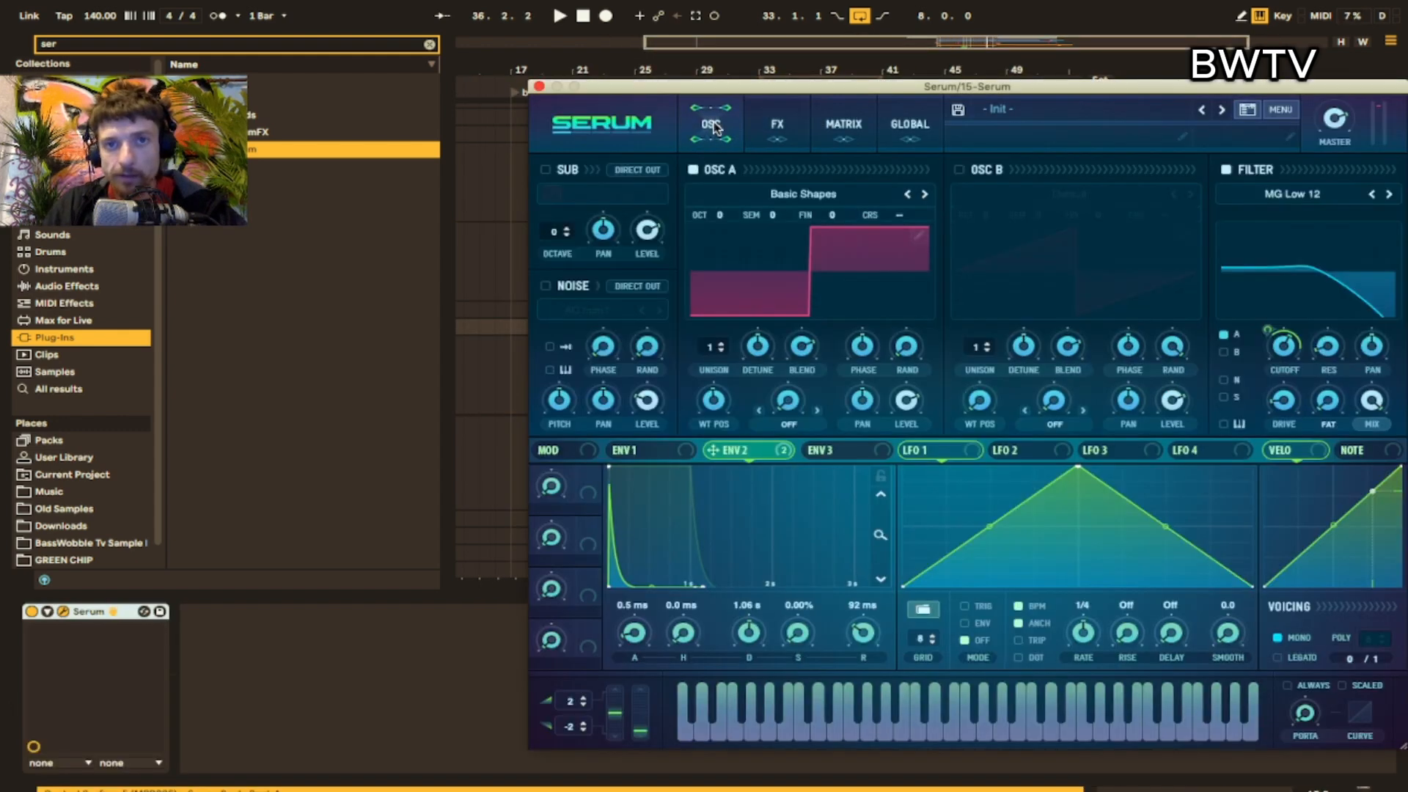
{"action": "left_click", "coordinate": [959, 169]}
{"action": "left_click", "coordinate": [1008, 195]}
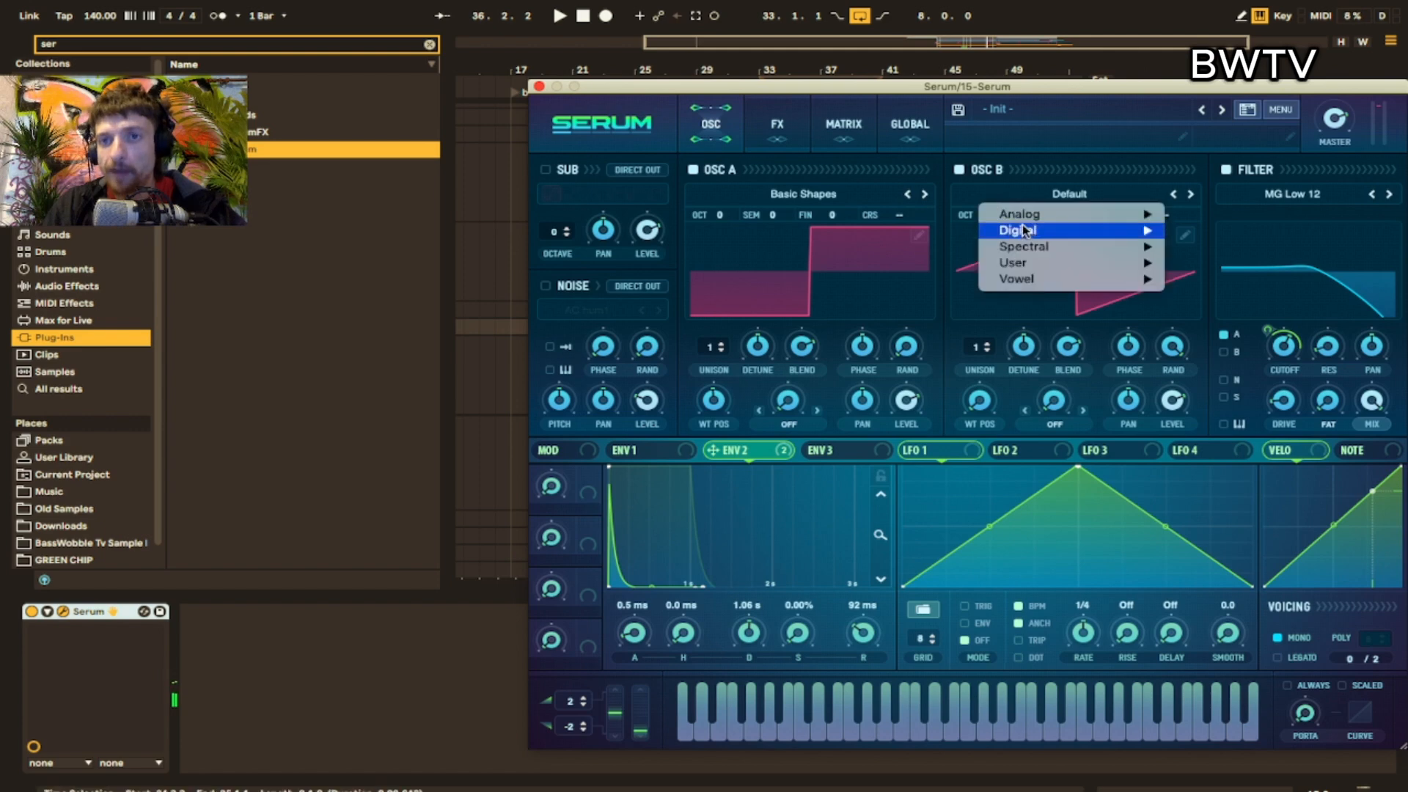
{"action": "mouse_move", "coordinate": [1073, 212]}
{"action": "left_click", "coordinate": [1251, 210]}
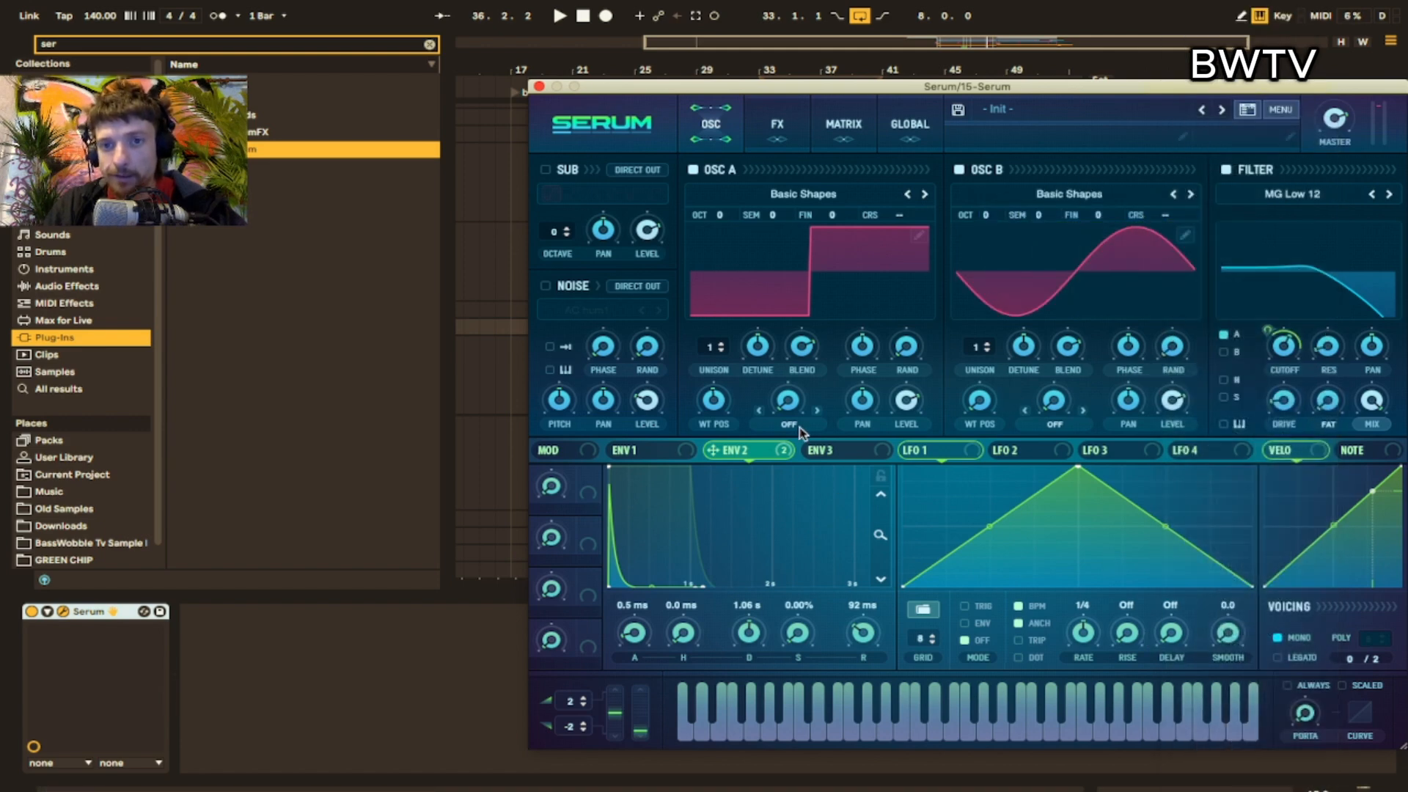
{"action": "left_click_drag", "start_coordinate": [984, 215], "coordinate": [986, 197]}
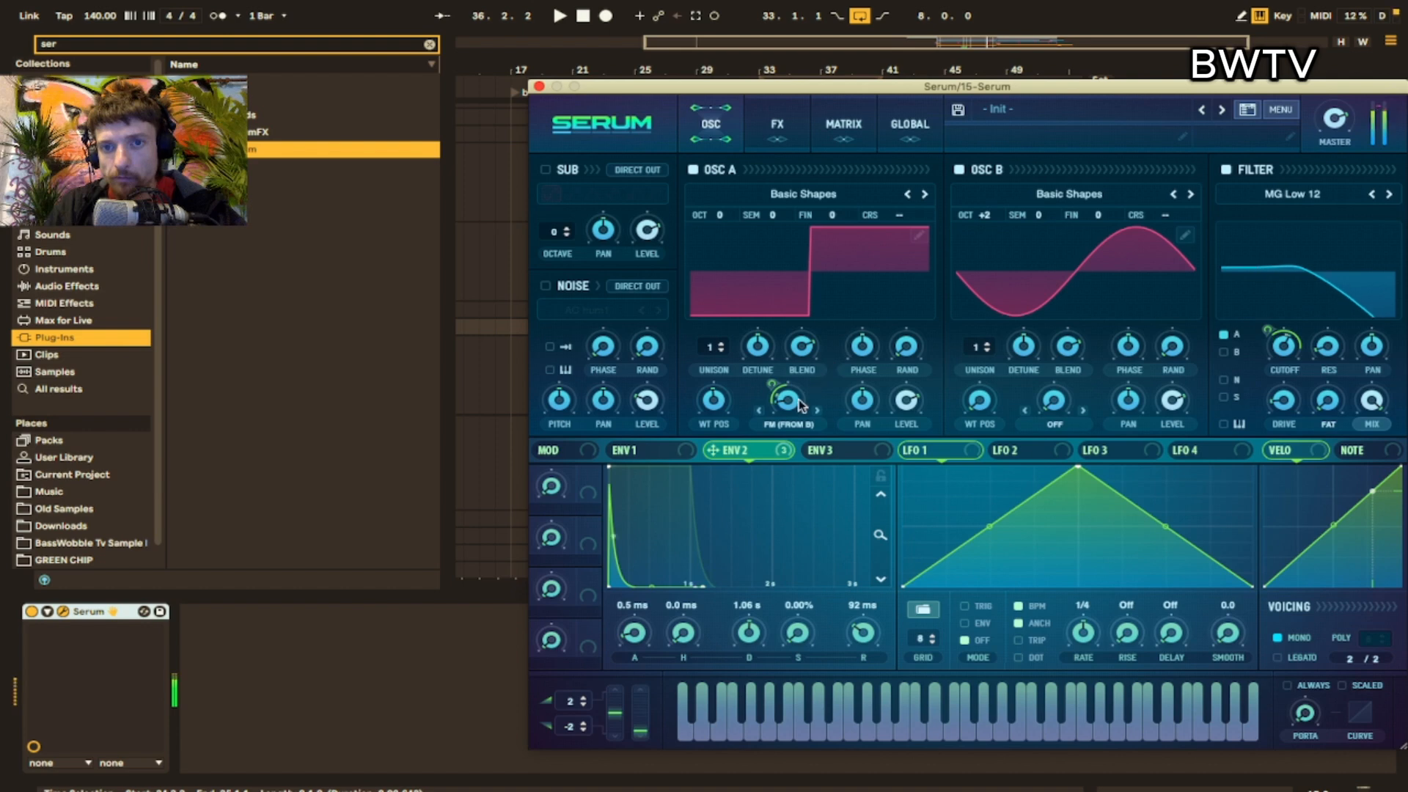
{"action": "mouse_move", "coordinate": [787, 398]}
{"action": "left_mouse_down"}
{"action": "mouse_move", "coordinate": [792, 386]}
{"action": "mouse_move", "coordinate": [771, 393]}
{"action": "mouse_move", "coordinate": [784, 387]}
{"action": "left_mouse_up"}
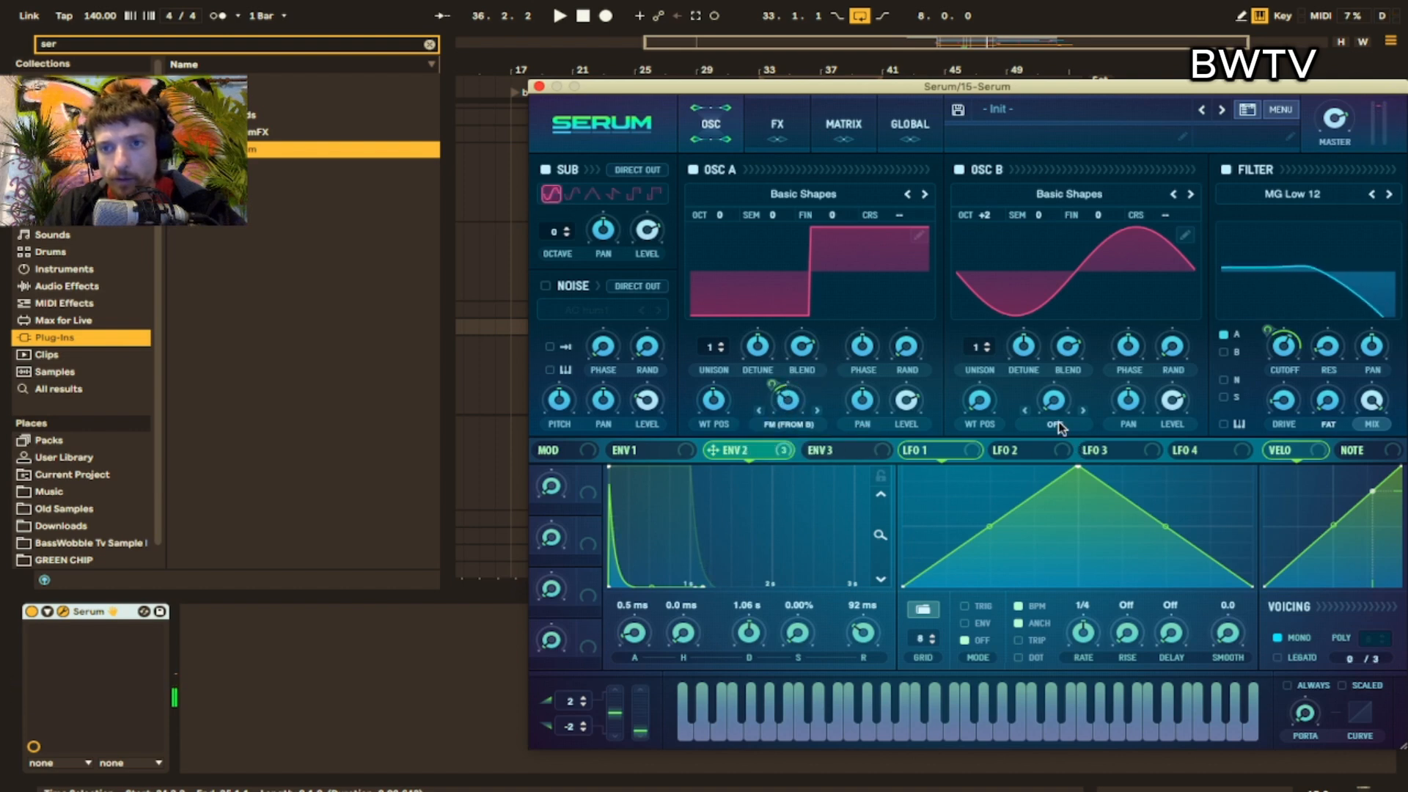
- Set oscillator B's warp to FM from the sub oscillator, and give the sub octave 4 and a triangle shape
{"action": "left_click", "coordinate": [1056, 425]}
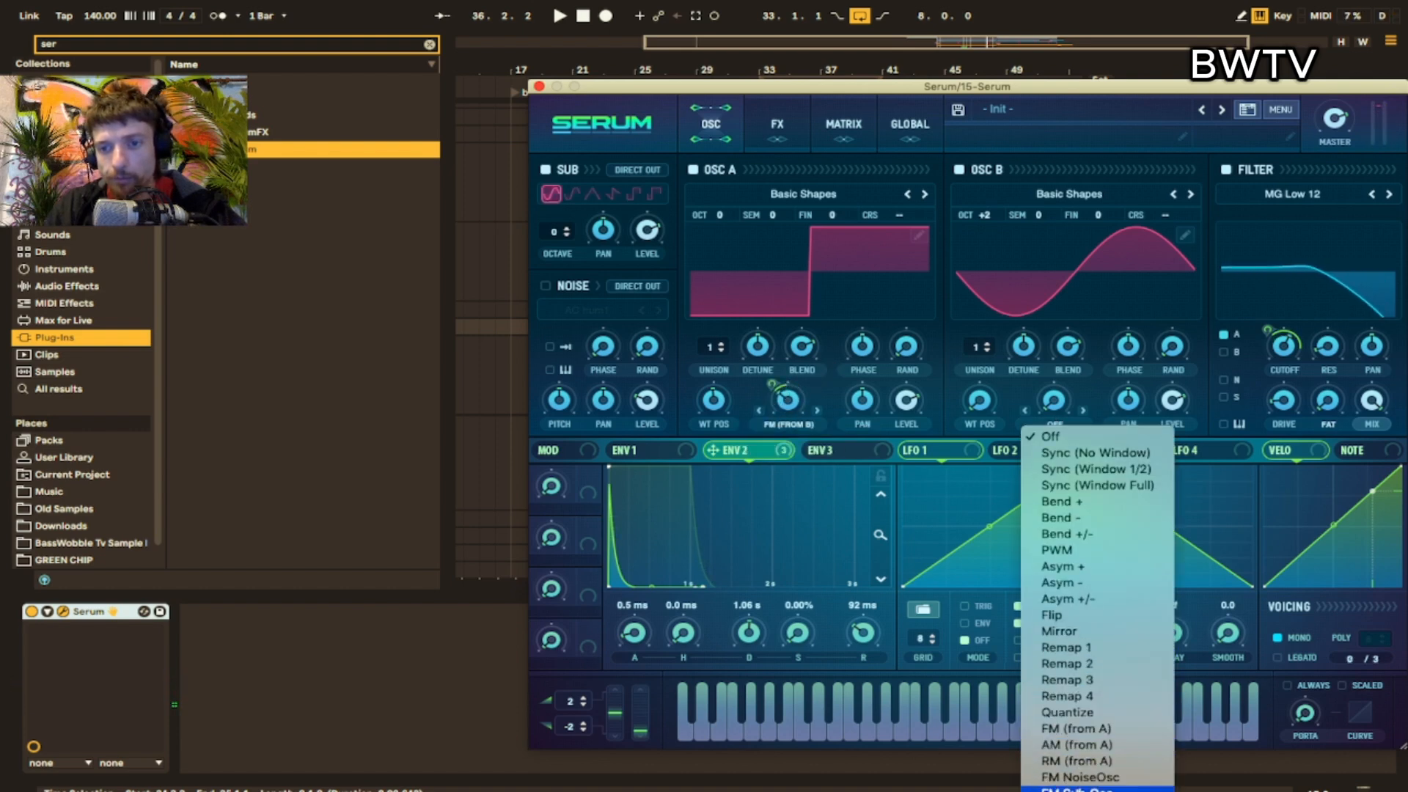
{"action": "left_click", "coordinate": [1078, 789]}
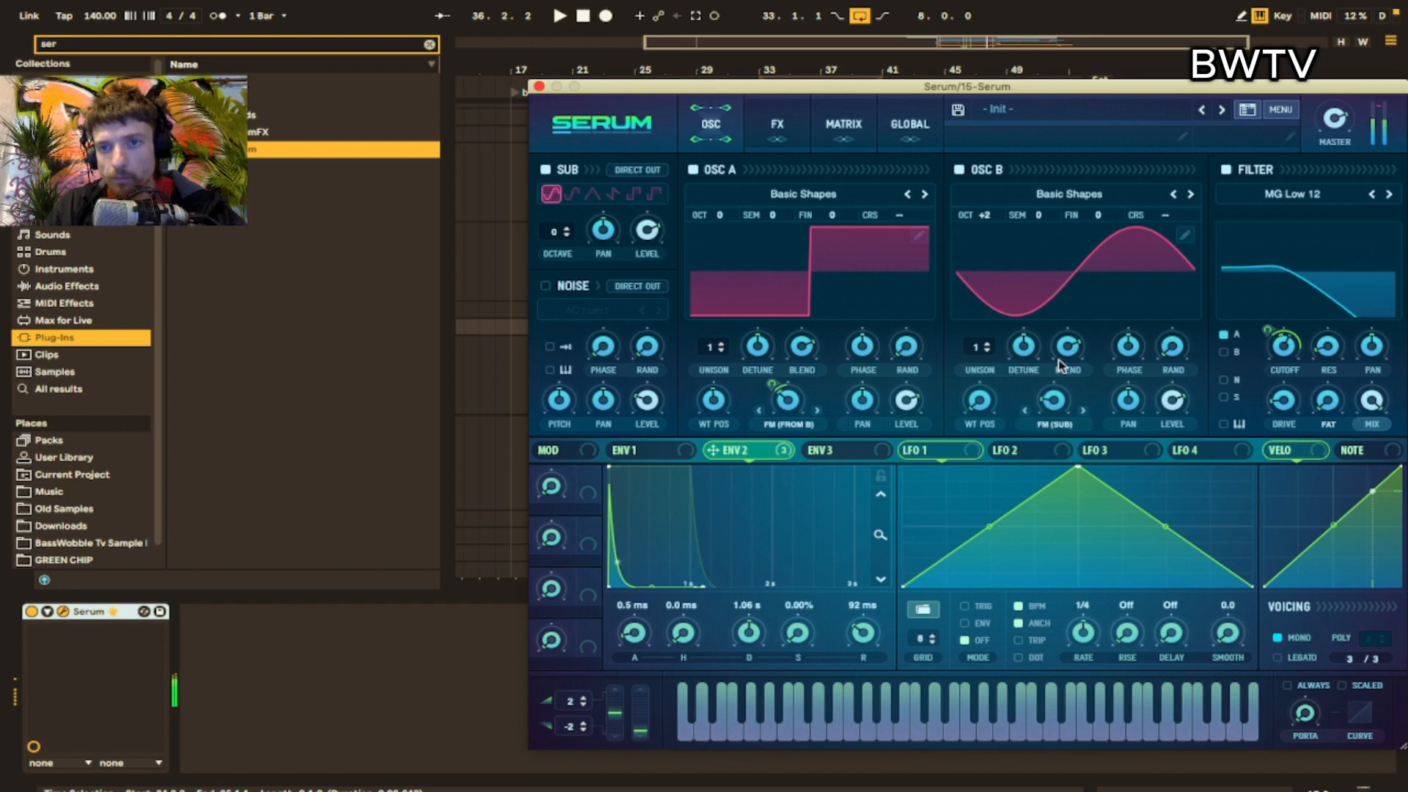
{"action": "left_click_drag", "start_coordinate": [647, 231], "coordinate": [647, 268]}
{"action": "left_click_drag", "start_coordinate": [557, 234], "coordinate": [557, 209]}
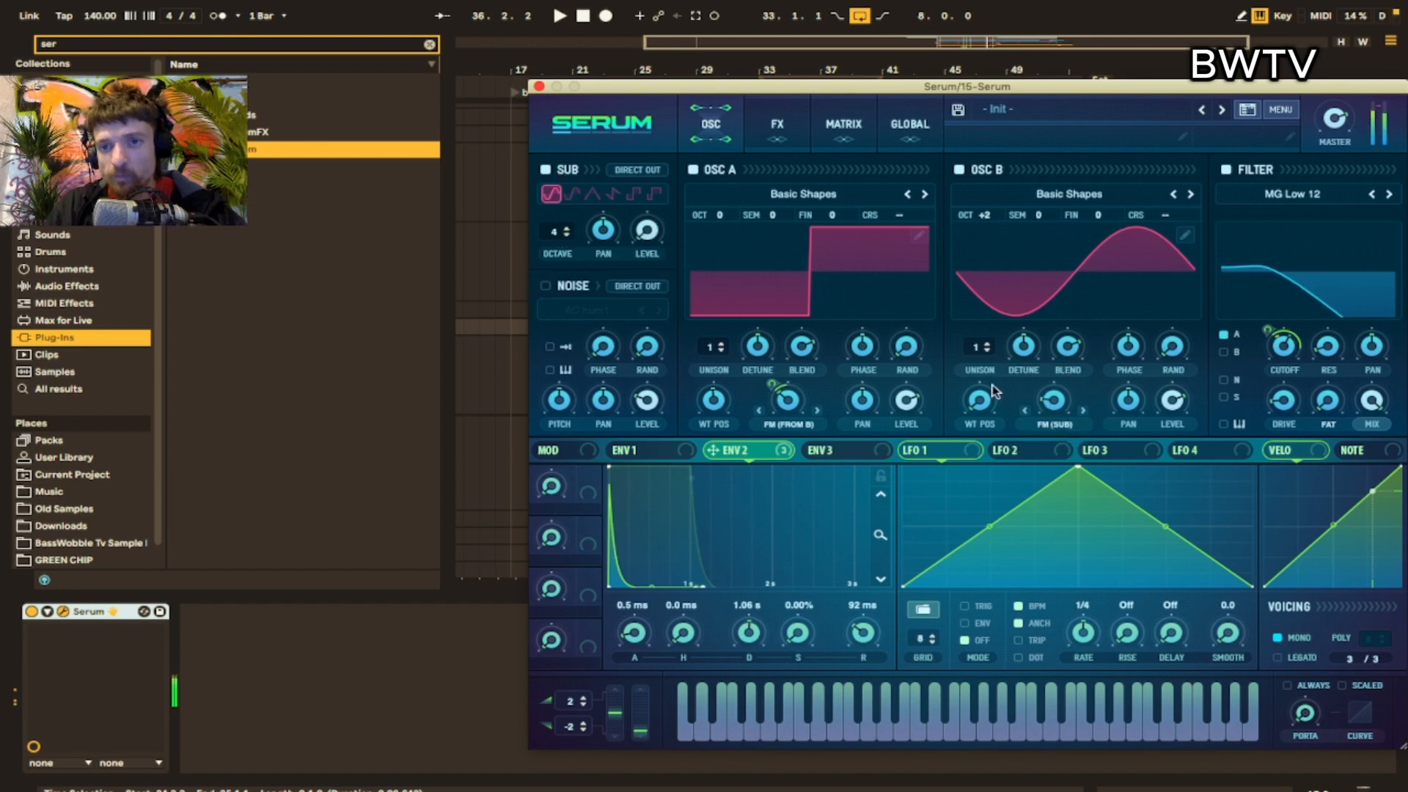
{"action": "left_click", "coordinate": [613, 193]}
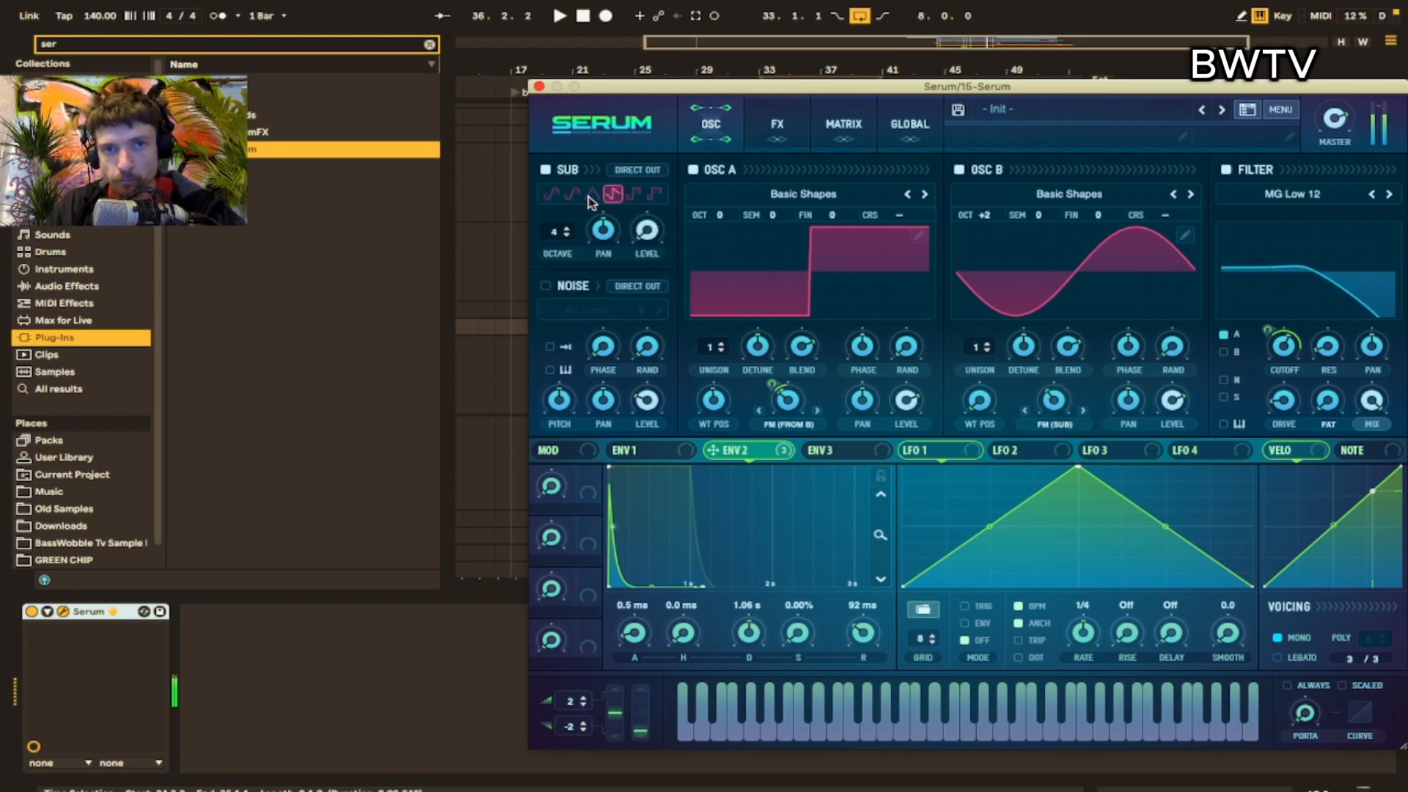
{"action": "left_click", "coordinate": [591, 195]}
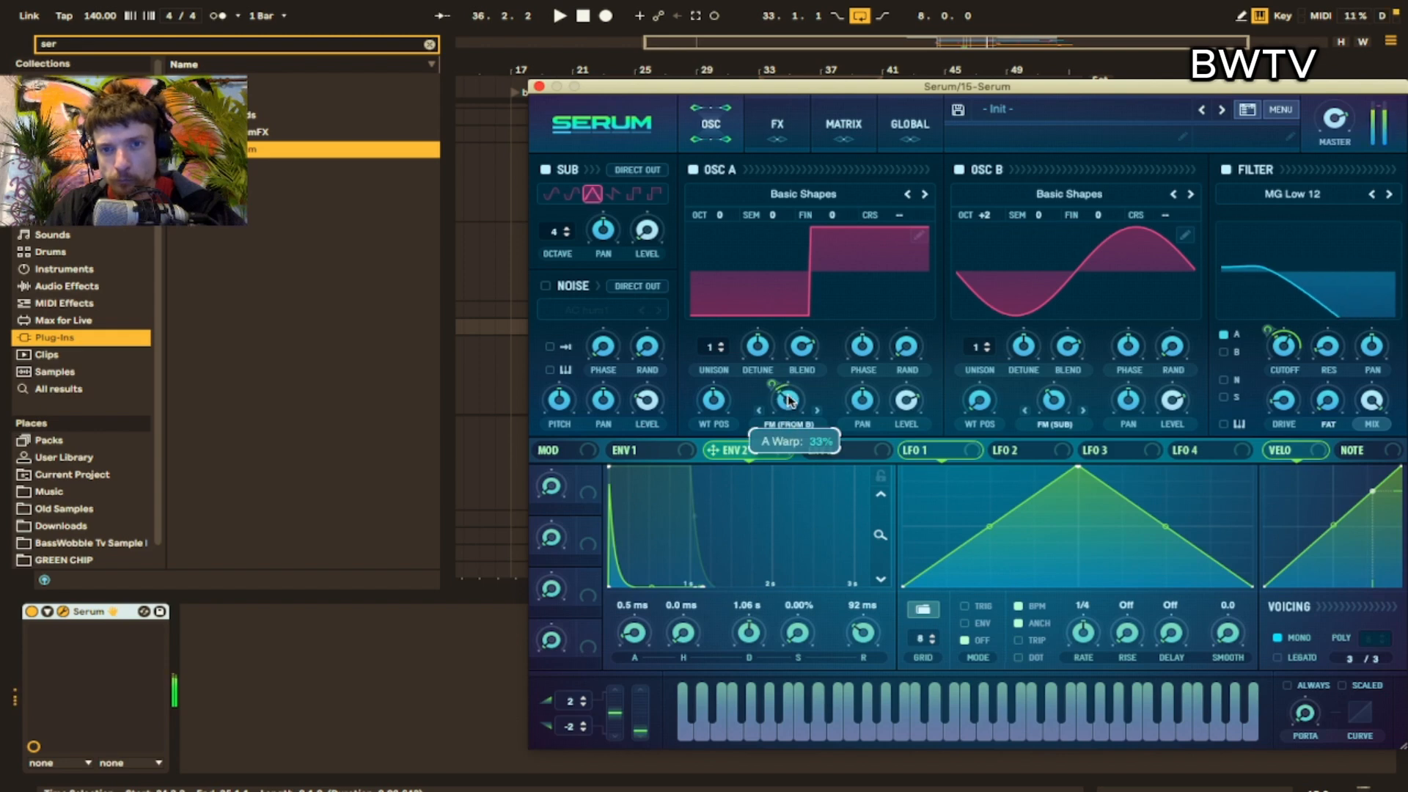
- Add a phaser to the end of the effects chain and adjust its rate, frequency and mix
{"action": "left_click", "coordinate": [779, 124]}
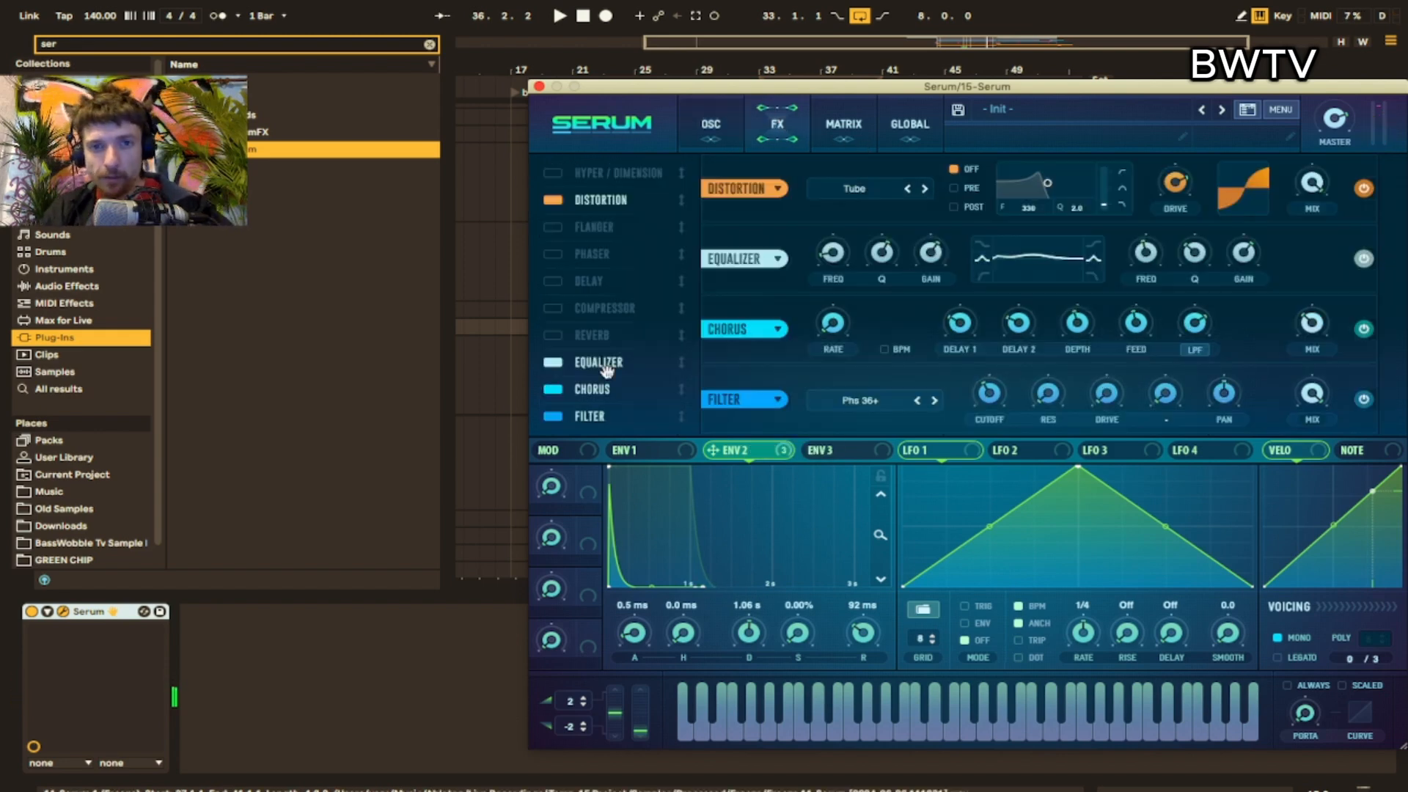
{"action": "left_click", "coordinate": [559, 258]}
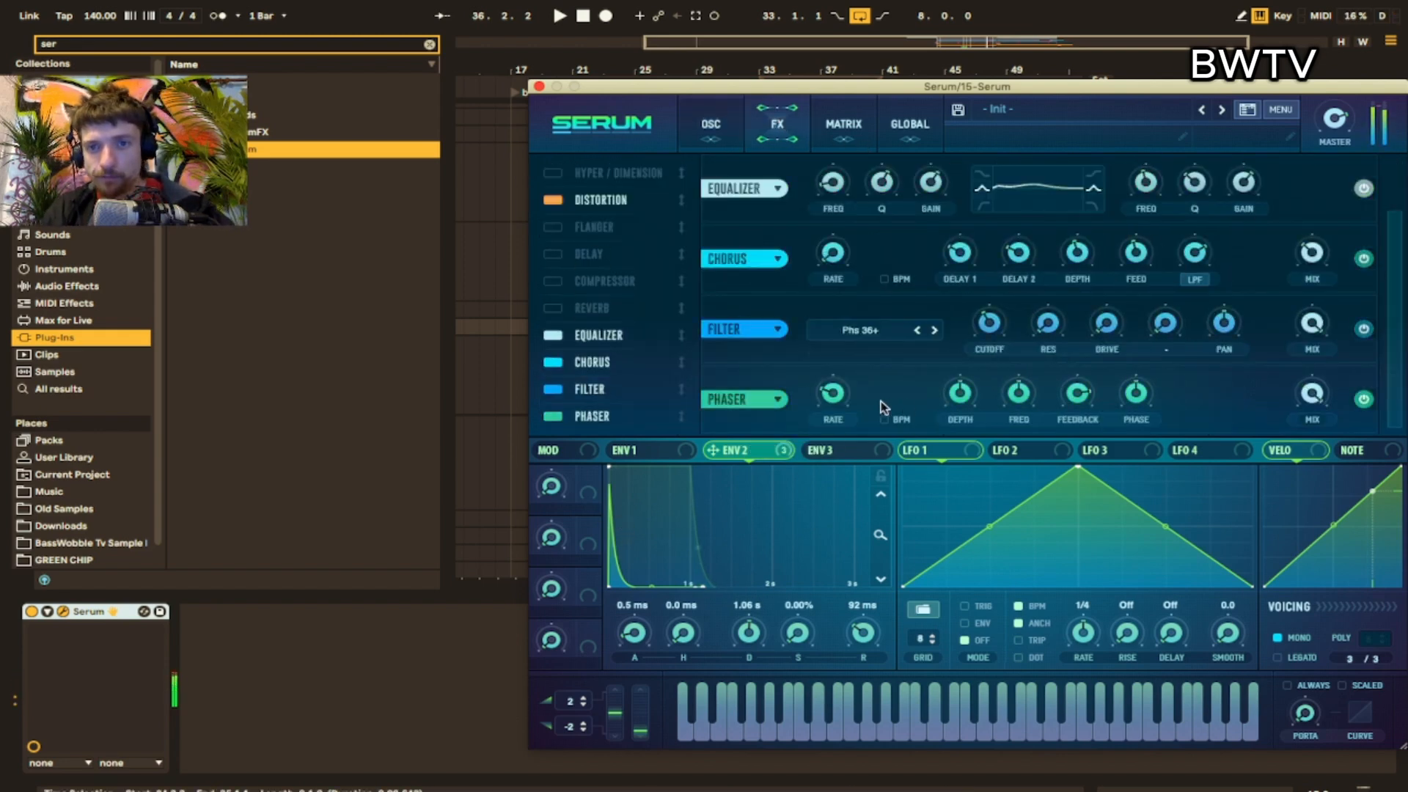
{"action": "left_click_drag", "start_coordinate": [840, 403], "coordinate": [841, 448]}
{"action": "left_click_drag", "start_coordinate": [1023, 395], "coordinate": [1019, 448]}
{"action": "left_click_drag", "start_coordinate": [1311, 396], "coordinate": [1308, 555]}
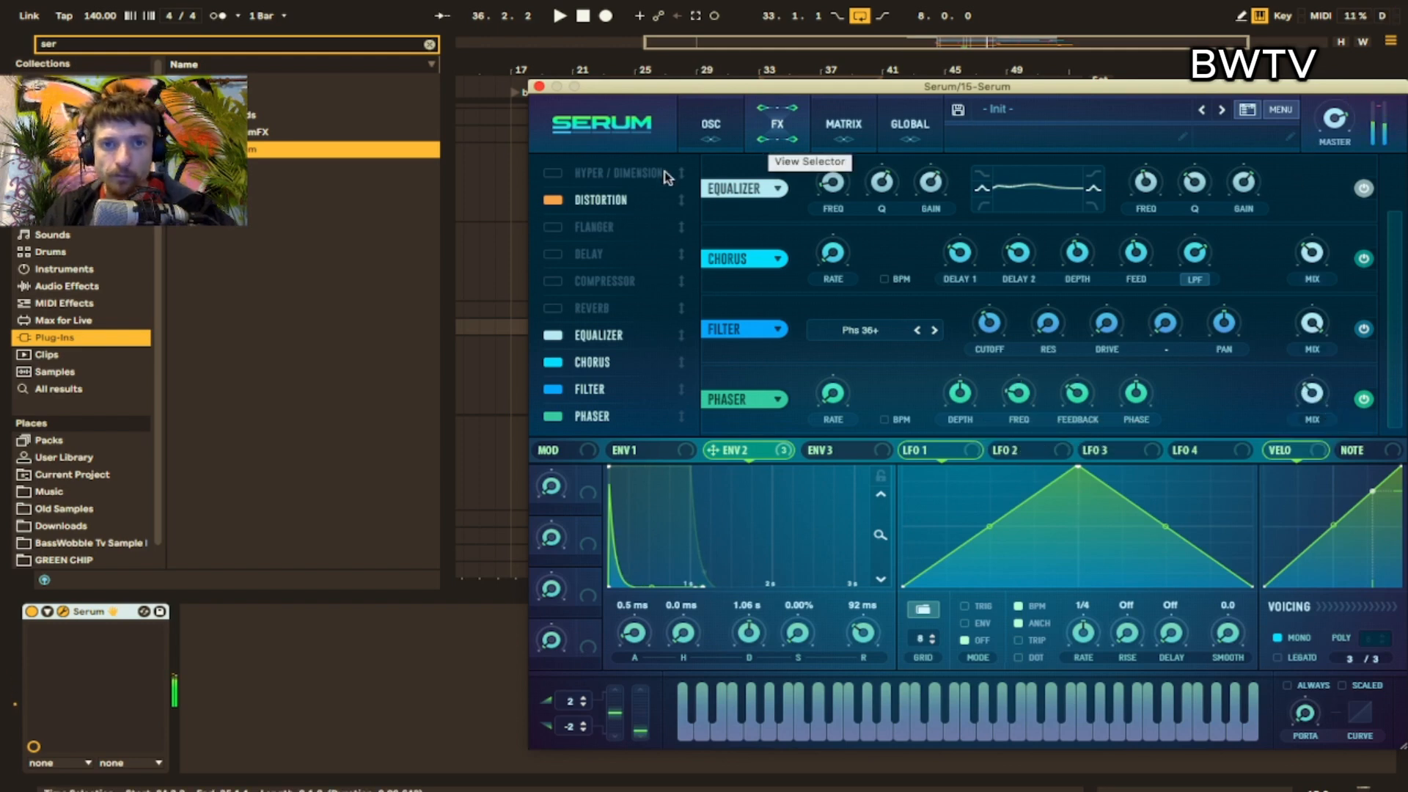
- Move the distortion to the end of the chain with a Post low-pass at 3337 and Q 0.1, and adjust the Phs 36+ filter's mix
{"action": "left_click_drag", "start_coordinate": [665, 199], "coordinate": [664, 445]}
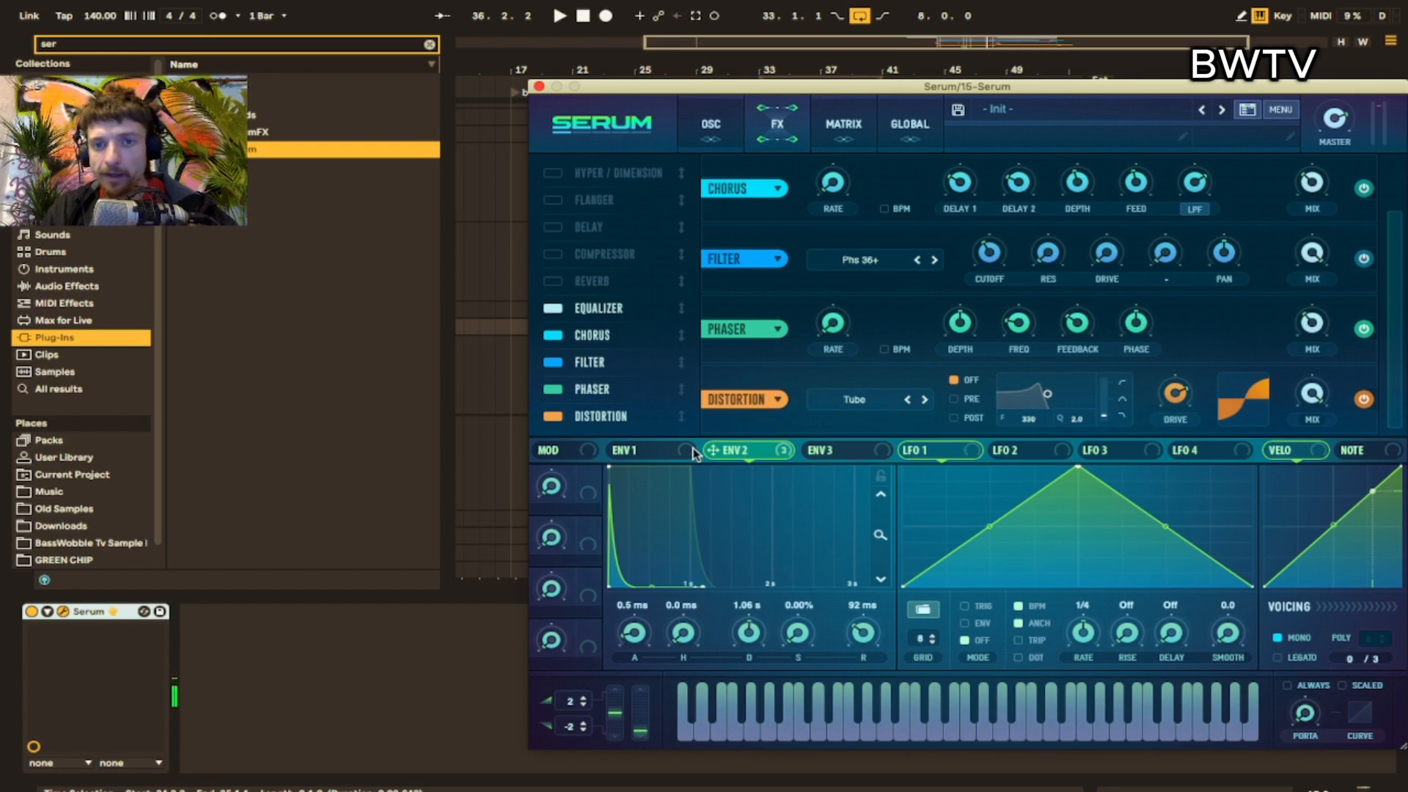
{"action": "left_click", "coordinate": [964, 417]}
{"action": "left_click_drag", "start_coordinate": [1047, 394], "coordinate": [1072, 410]}
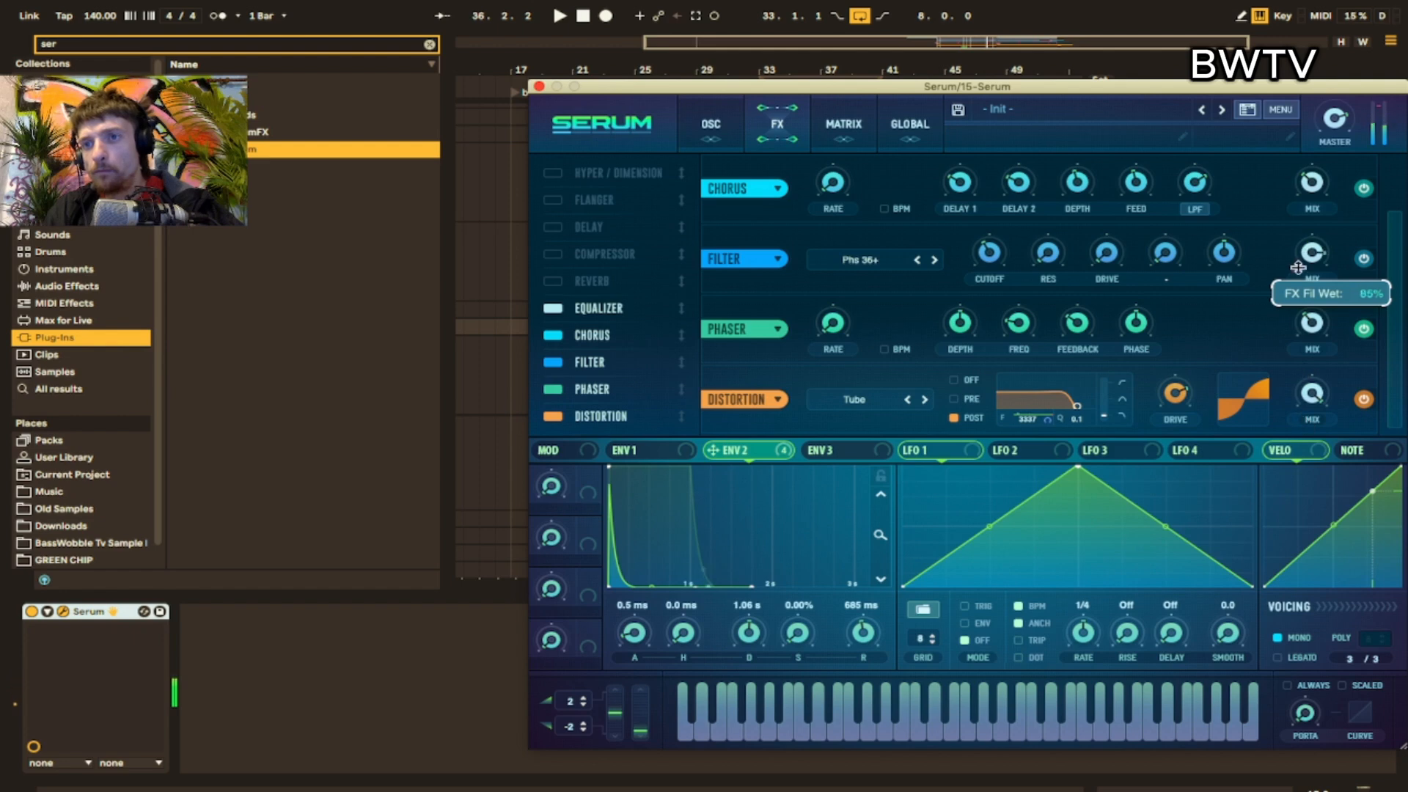
{"action": "left_click_drag", "start_coordinate": [1298, 268], "coordinate": [1300, 196]}
- Place the new Srm_ - Init recording on the 808 1 track at the NRG POCKET marker
{"action": "left_click_drag", "start_coordinate": [650, 92], "coordinate": [1116, 62]}
{"action": "left_click_drag", "start_coordinate": [896, 518], "coordinate": [824, 379]}
{"action": "left_click_drag", "start_coordinate": [843, 69], "coordinate": [709, 358]}
{"action": "scroll", "coordinate": [704, 352], "scroll_direction": "left", "scroll_amount": 4}
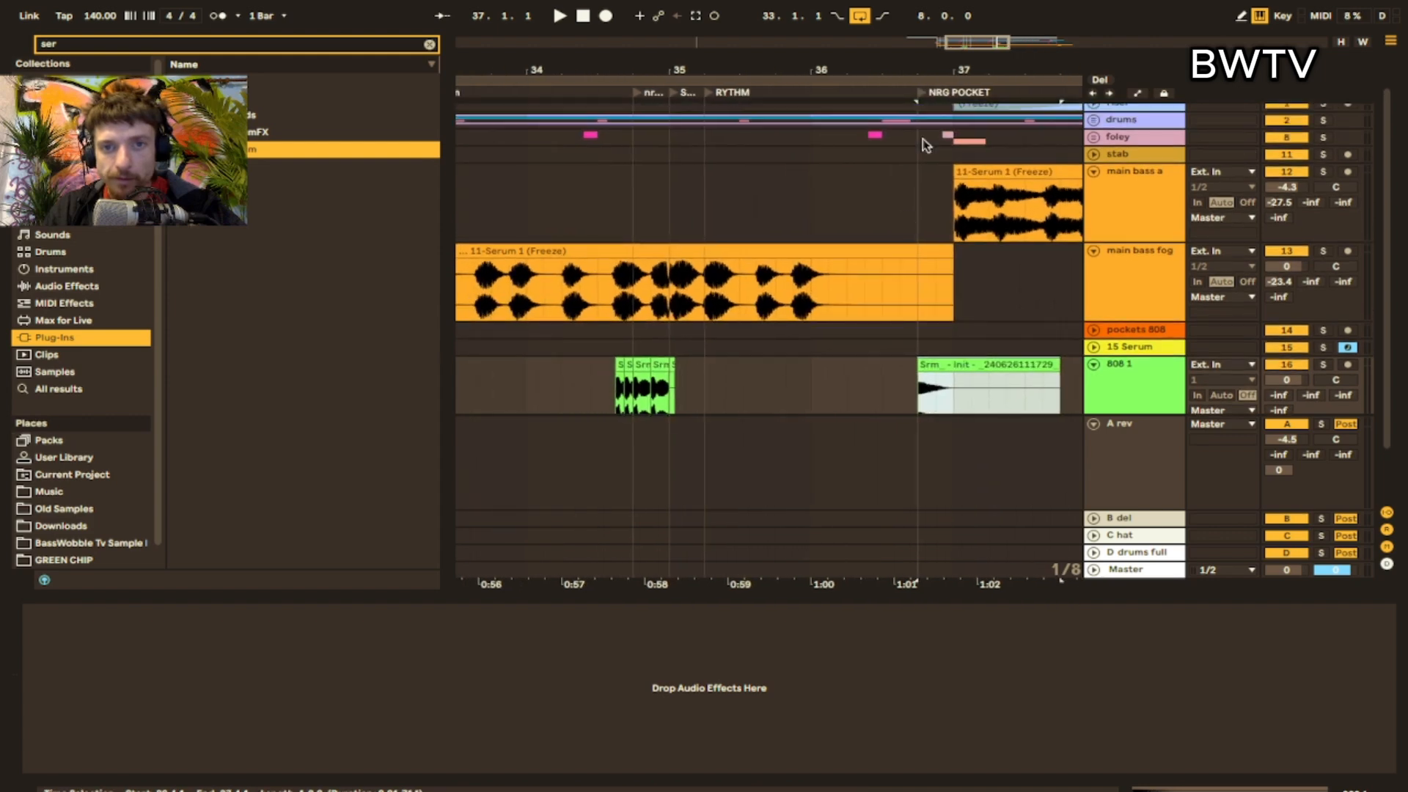
- Play the repeated Srm_ - Init hits on the 808 1 track from the NRG POCKET marker
{"action": "left_click_drag", "start_coordinate": [929, 69], "coordinate": [915, 231]}
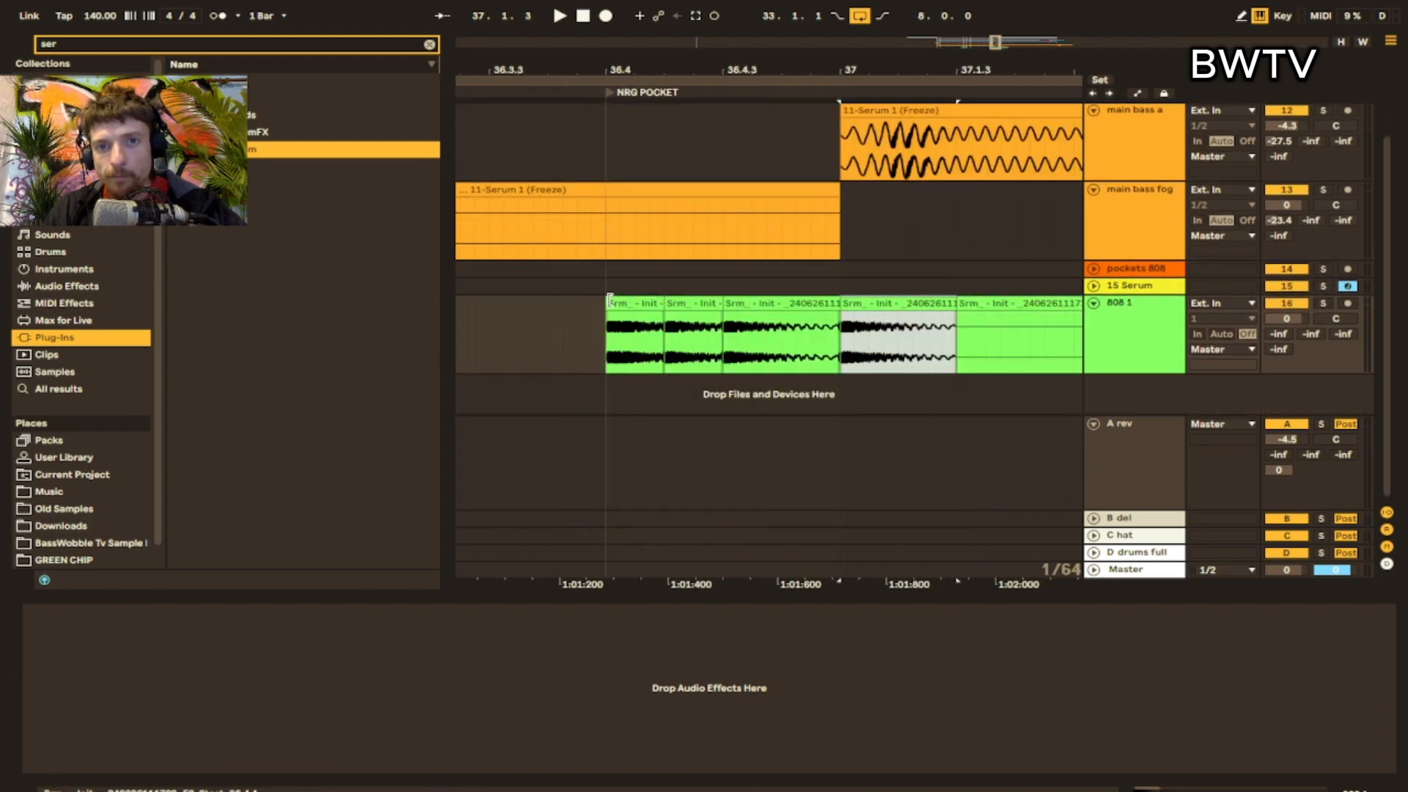
{"action": "left_click", "coordinate": [633, 303]}
{"action": "key", "text": "space"}
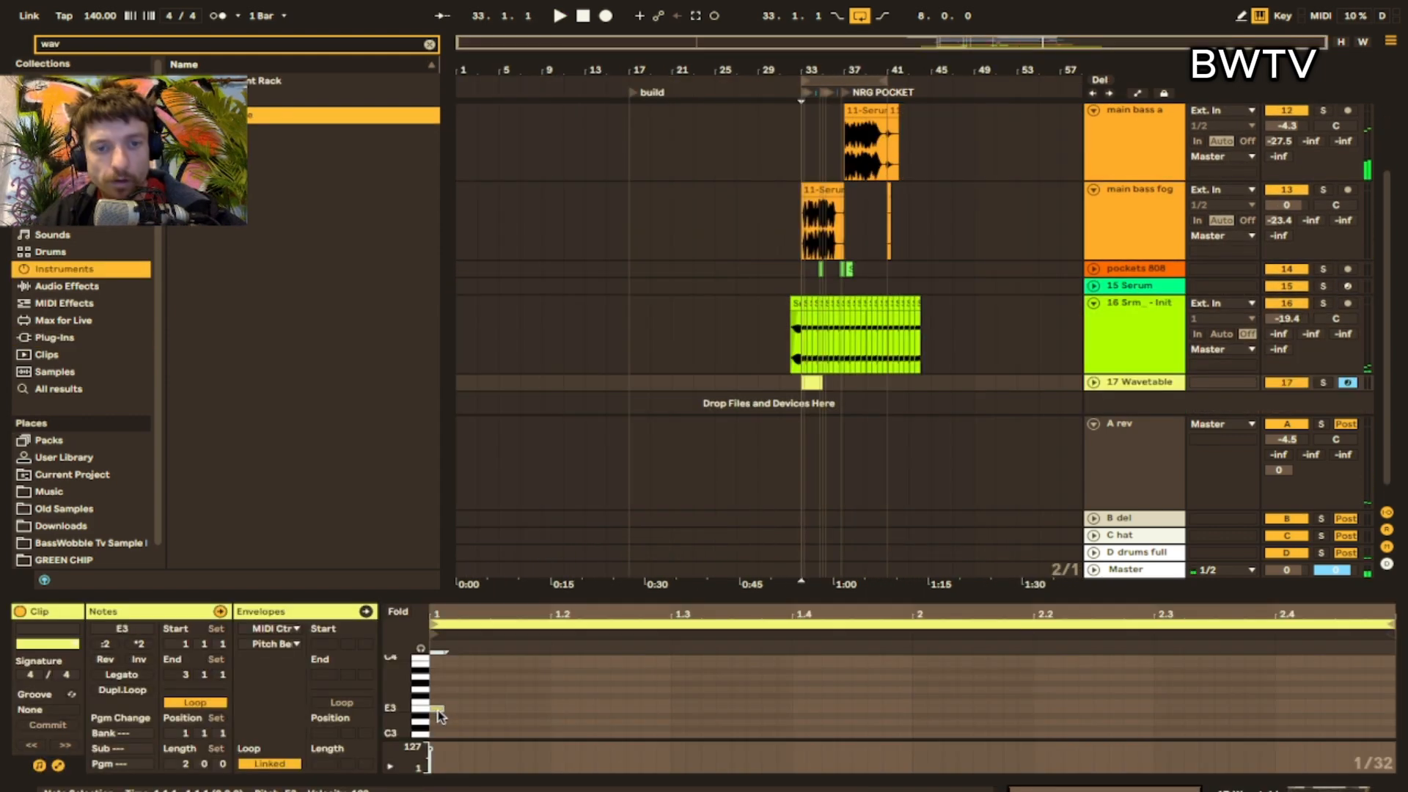
- Lengthen the Wavetable clip's E3 note to nearly beat 1.4 and add copies at F3 and up at C4
{"action": "left_click_drag", "start_coordinate": [438, 710], "coordinate": [773, 712]}
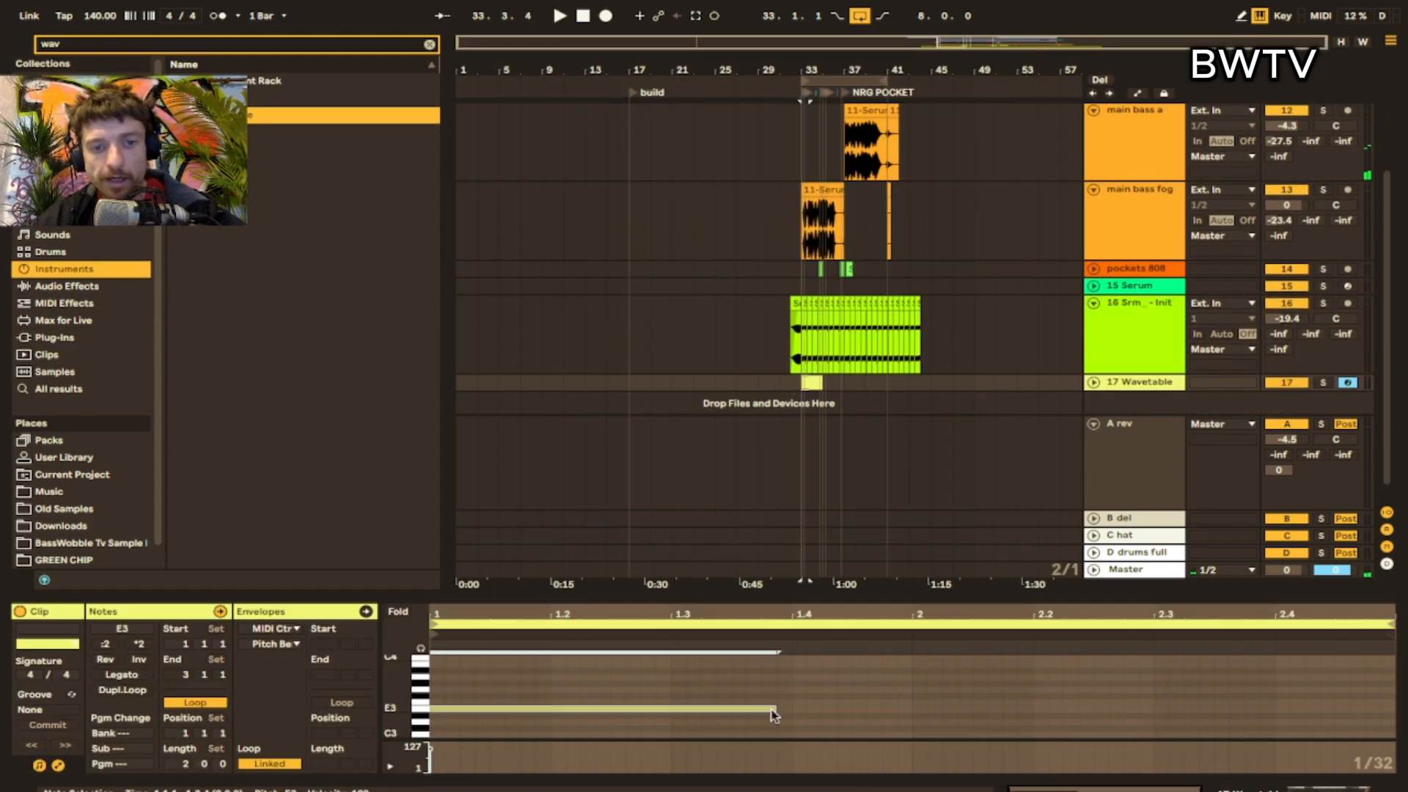
{"action": "left_click_drag", "start_coordinate": [508, 714], "coordinate": [509, 706]}
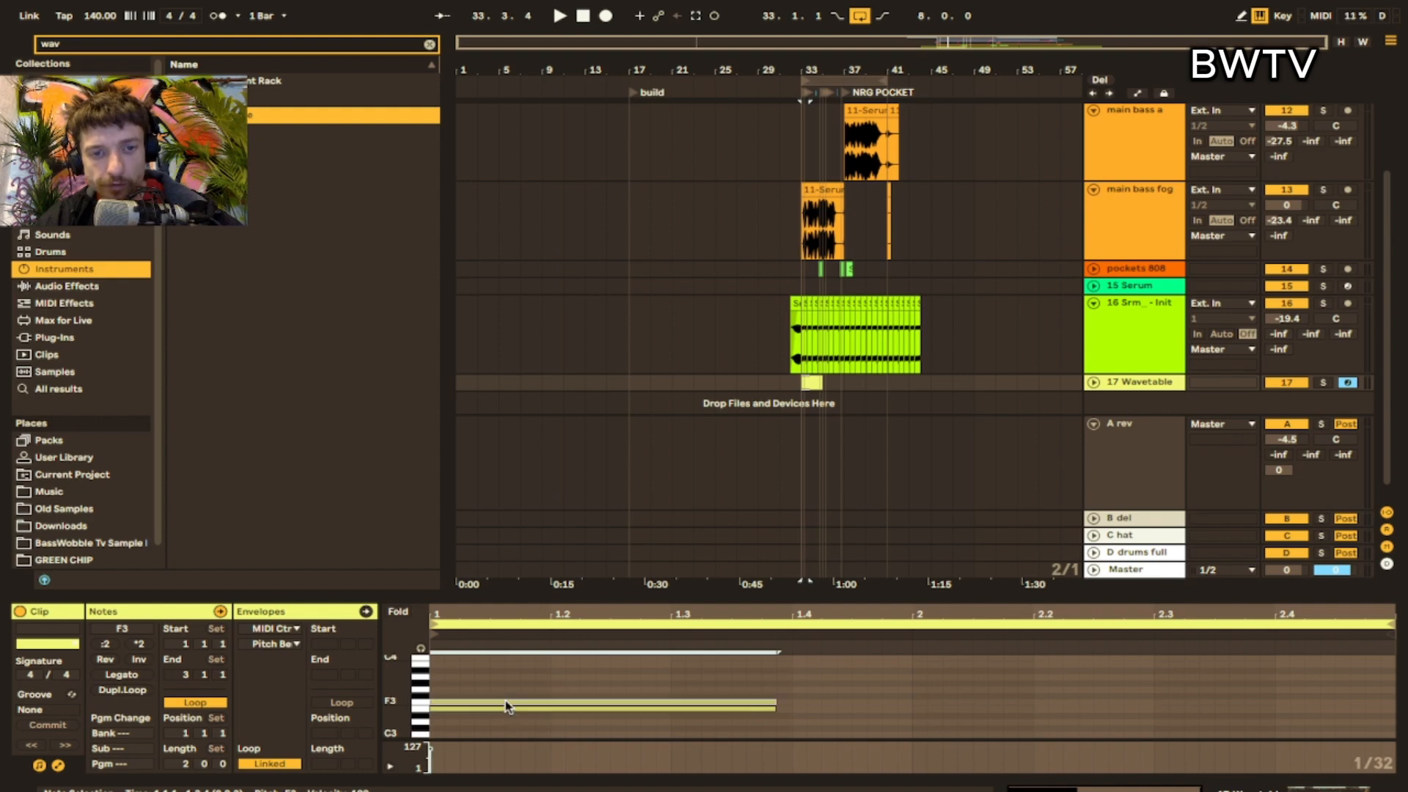
{"action": "scroll", "coordinate": [506, 708], "scroll_direction": "up", "scroll_amount": 1}
{"action": "left_click_drag", "start_coordinate": [499, 717], "coordinate": [496, 672]}
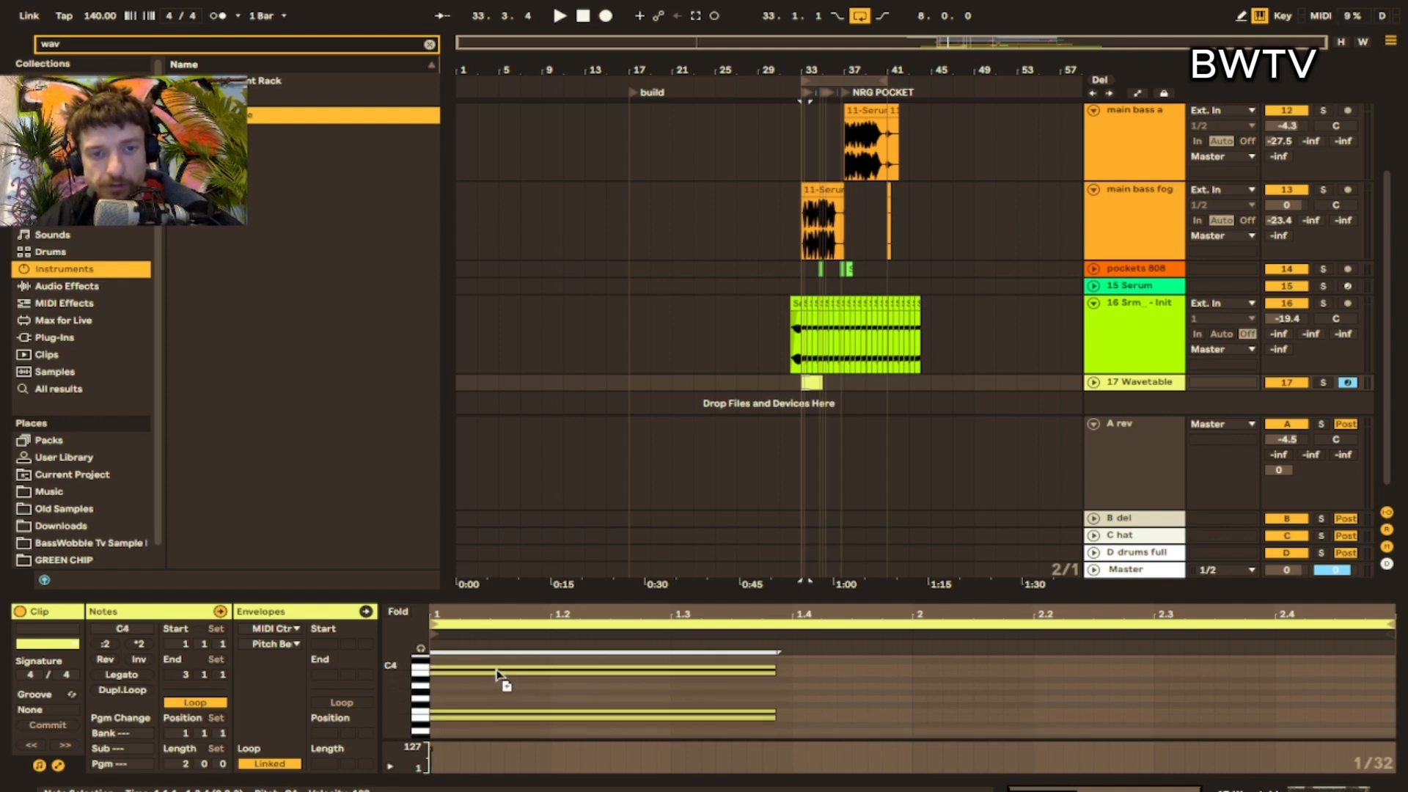
- Transpose all the clip's notes down one semitone and extend them with Legato to fill the clip
{"action": "left_click_drag", "start_coordinate": [802, 725], "coordinate": [684, 599]}
{"action": "key", "text": "Down"}
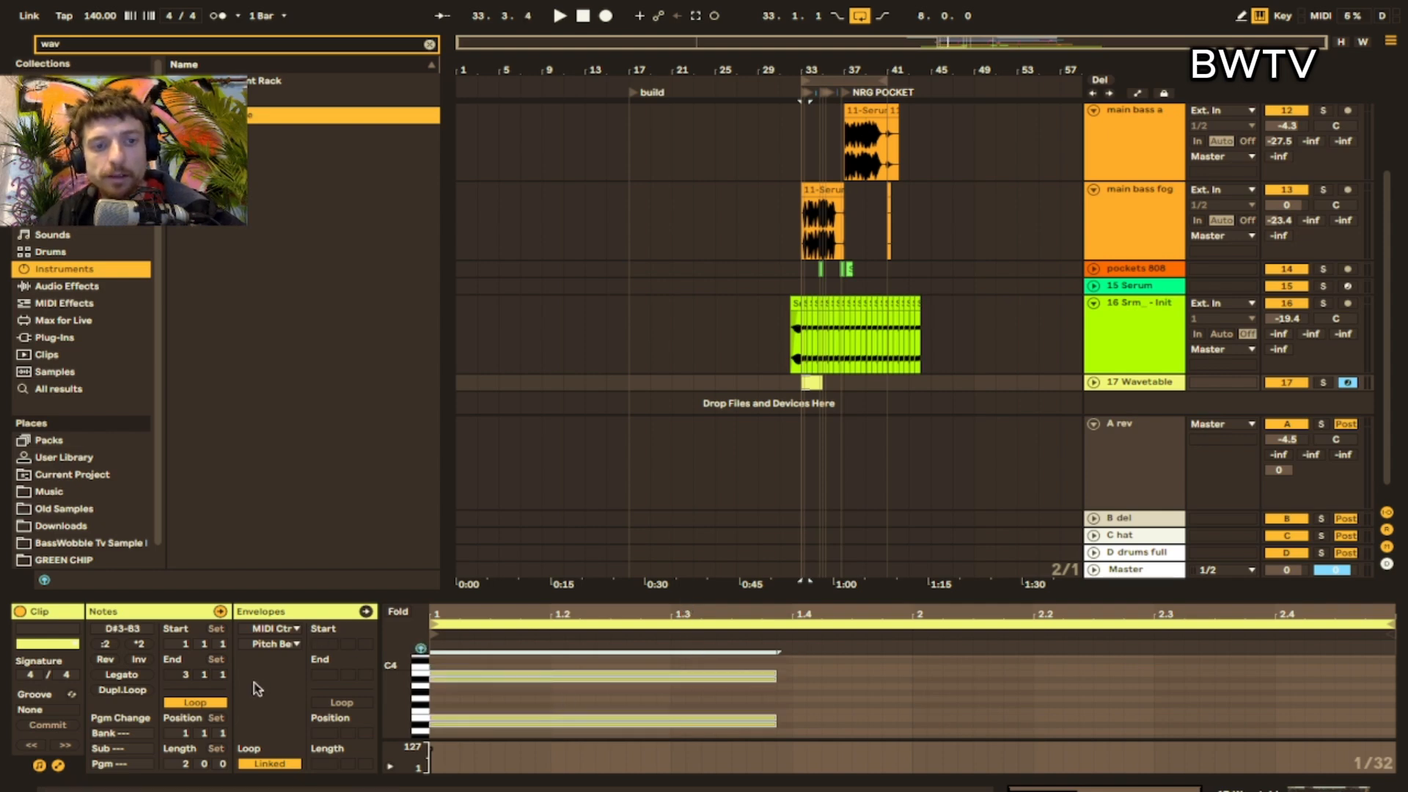
{"action": "left_click", "coordinate": [130, 675]}
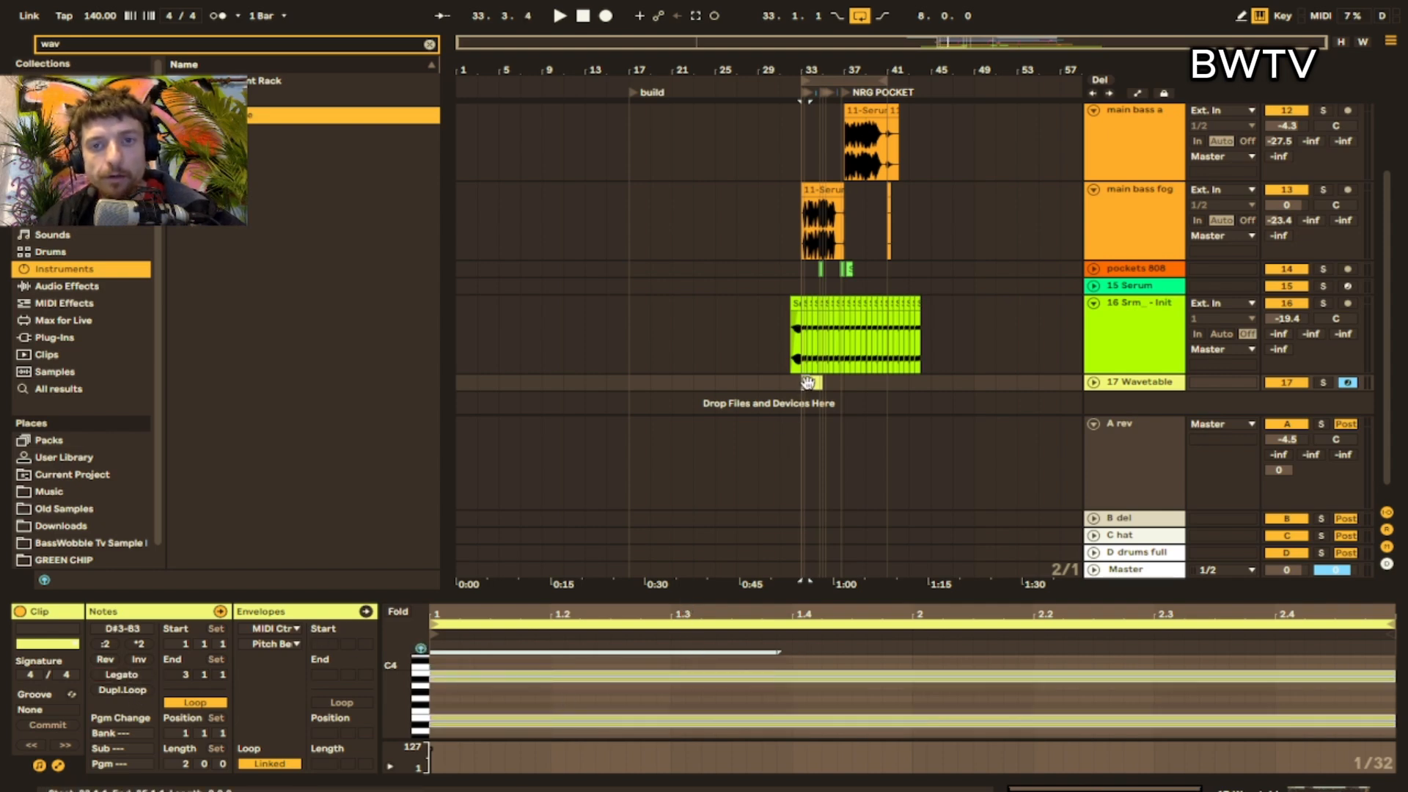
- Duplicate the two-bar Wavetable clip along its track up to bar 43 and open the track's devices
{"action": "left_click", "coordinate": [808, 383]}
{"action": "key", "text": "ctrl+d"}
{"action": "key", "text": "ctrl+d"}
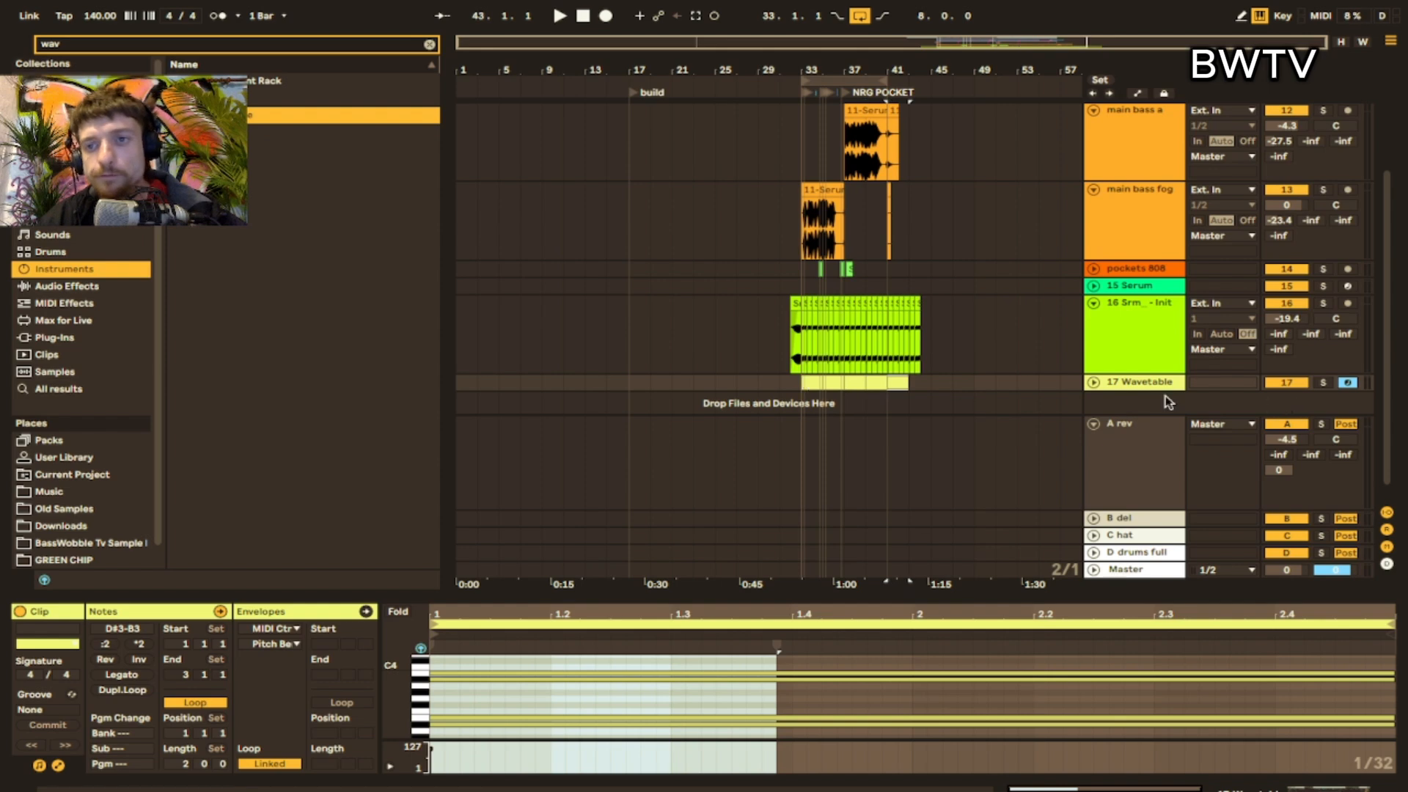
{"action": "double_click", "coordinate": [1161, 384]}
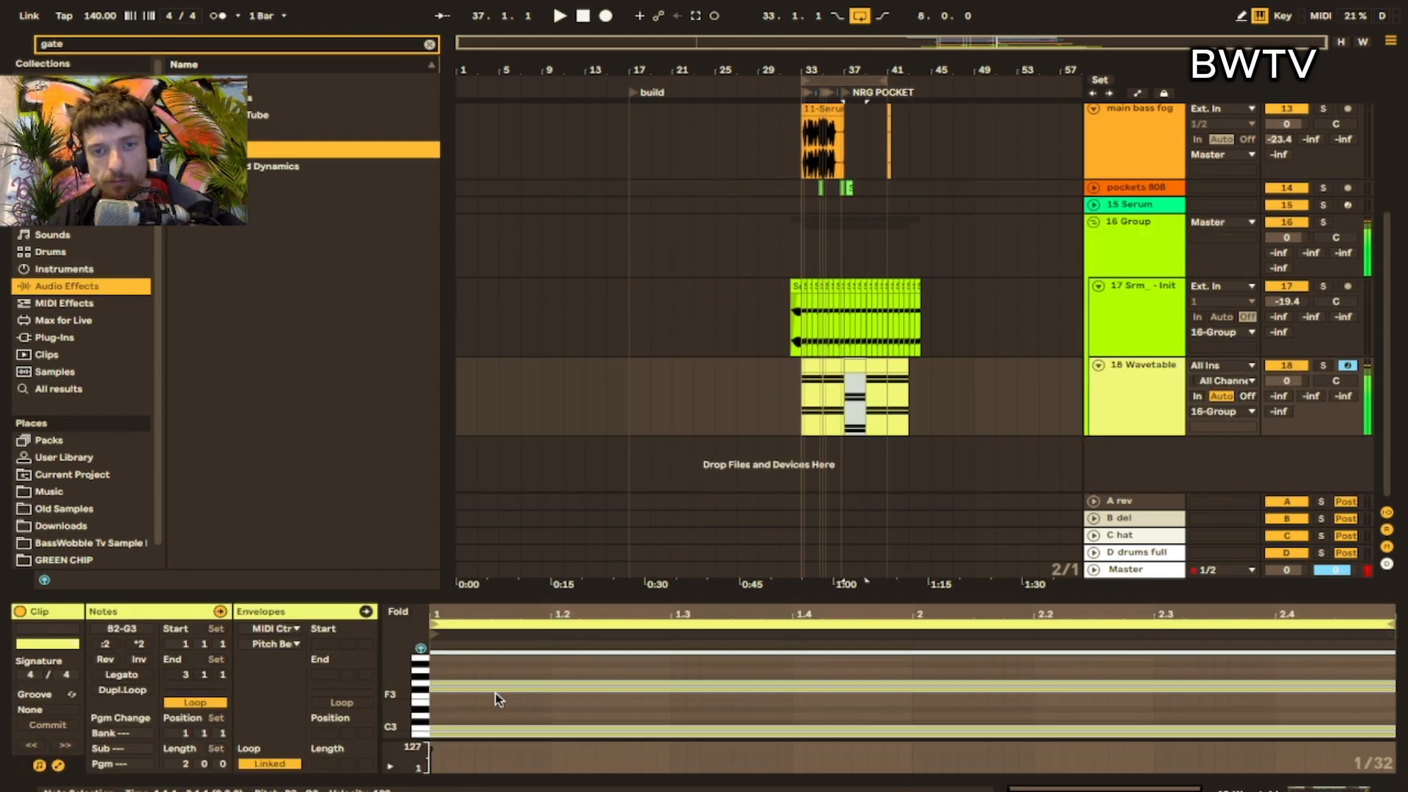
- Lower the Wavetable track's volume to -6.4 dB during playback and set oscillator 1's wavetable position to 20%
{"action": "key", "text": "space"}
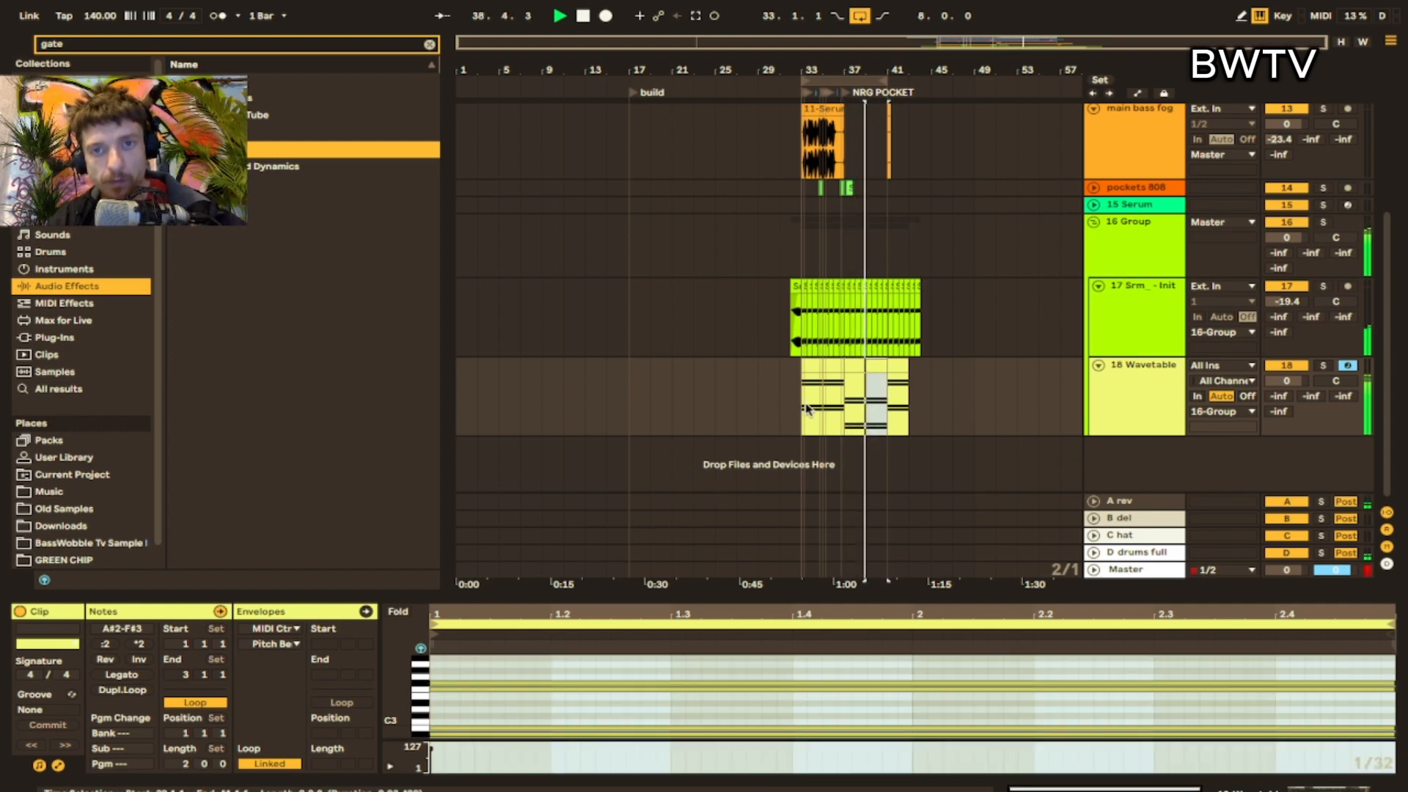
{"action": "left_click_drag", "start_coordinate": [1276, 381], "coordinate": [1276, 396]}
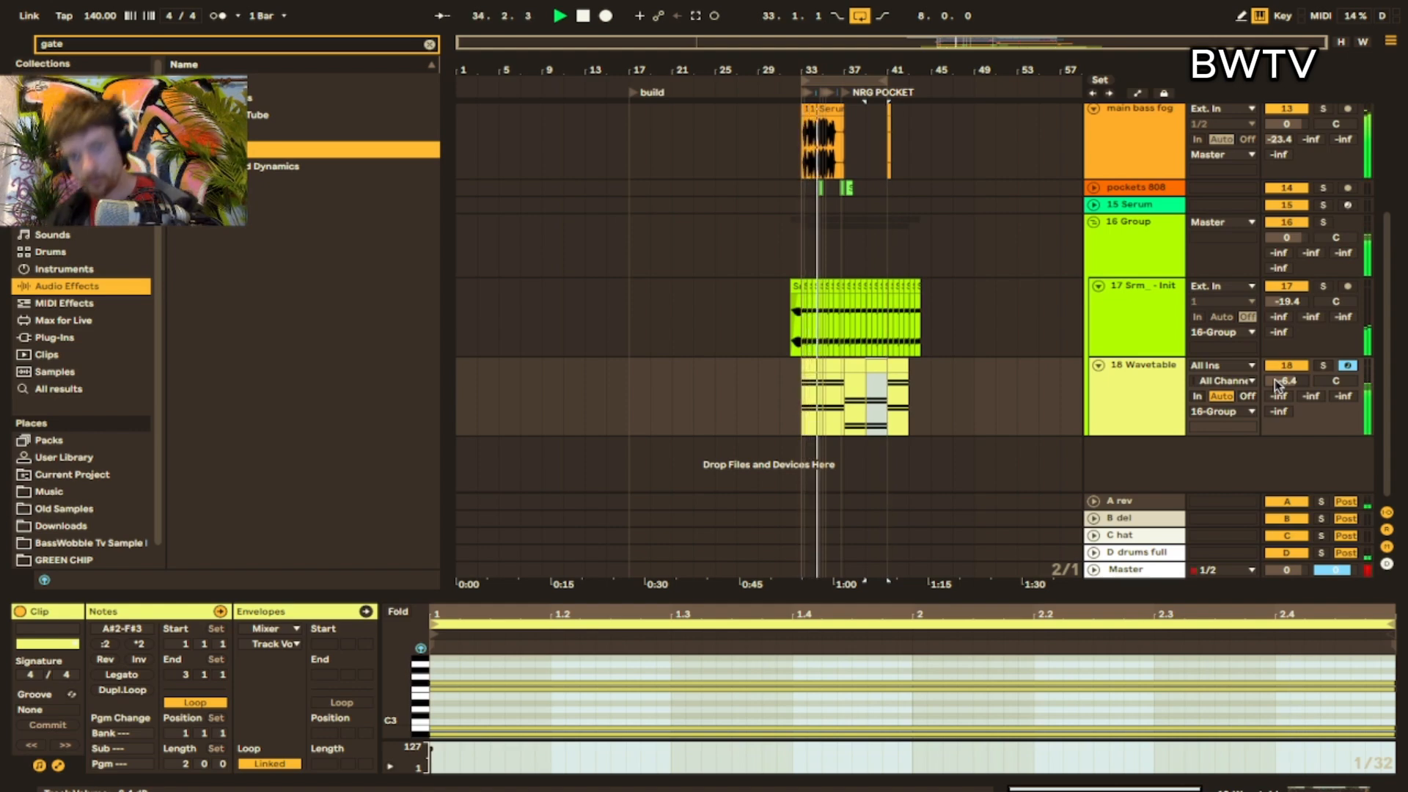
{"action": "double_click", "coordinate": [1162, 426]}
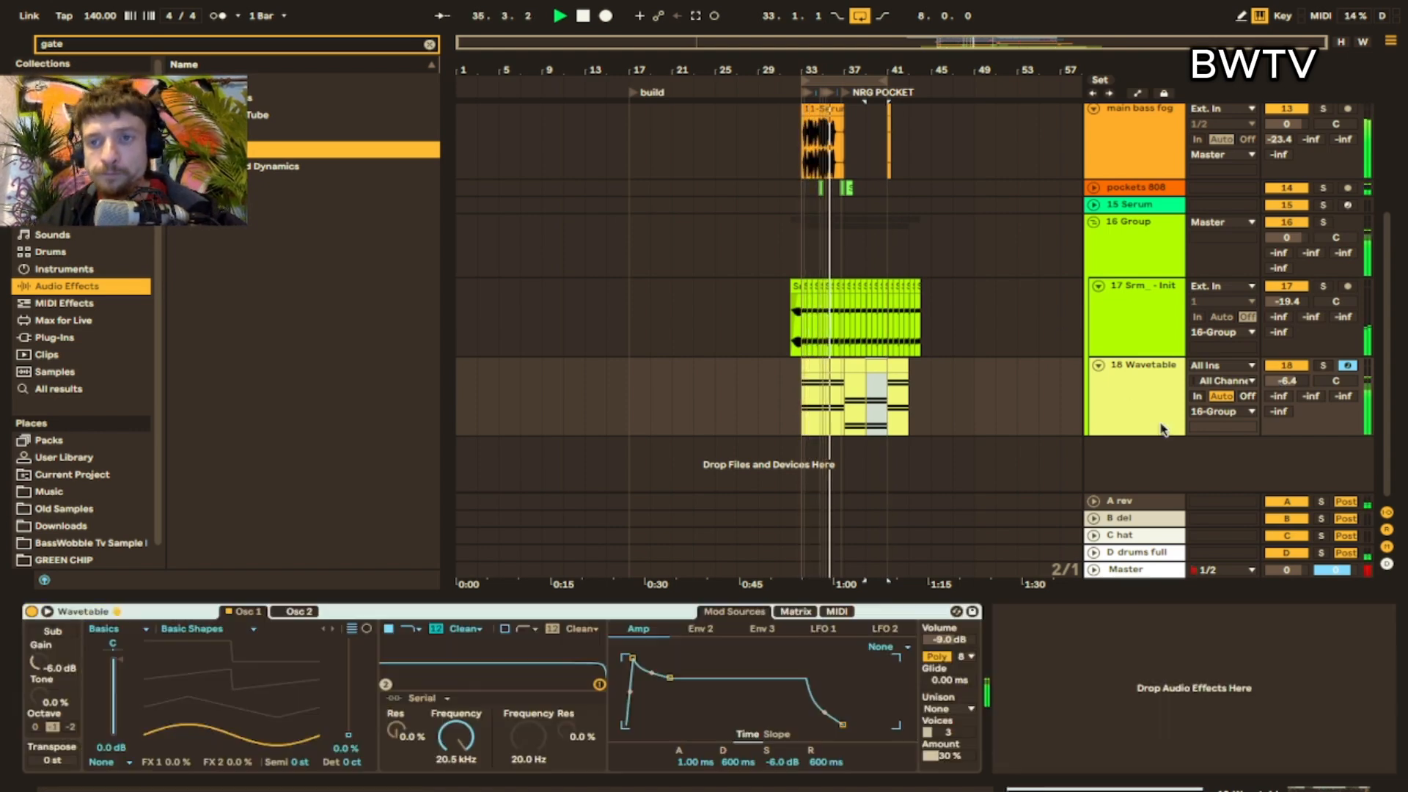
{"action": "left_click_drag", "start_coordinate": [349, 735], "coordinate": [348, 716]}
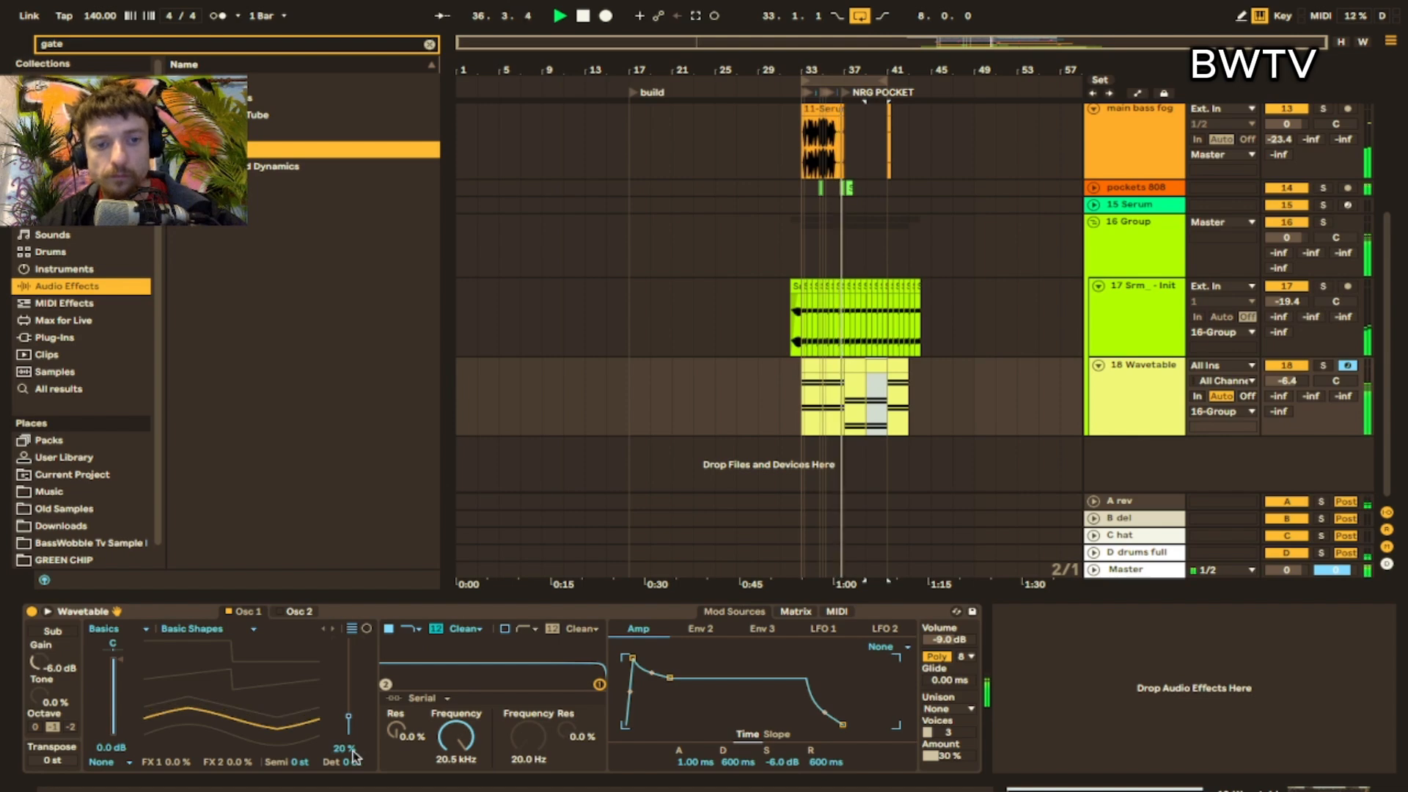
- Enable Wavetable's oscillator 2 with position 55% and detune 19 ct, and lower the low-pass filter to about 736 Hz with 42% resonance
{"action": "left_click", "coordinate": [296, 612]}
{"action": "left_click_drag", "start_coordinate": [348, 748], "coordinate": [348, 698]}
{"action": "left_click_drag", "start_coordinate": [597, 682], "coordinate": [497, 670]}
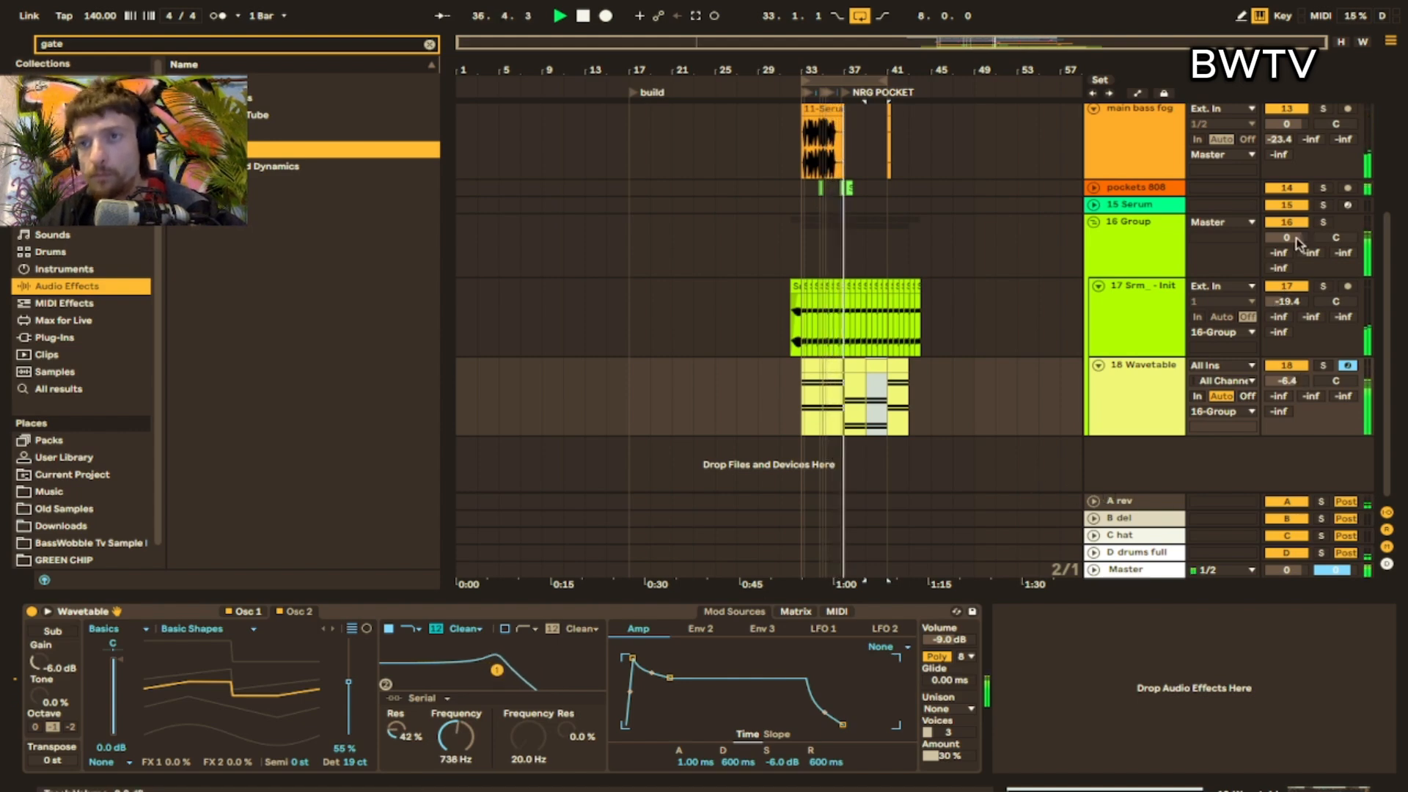
- Rename the group holding the Srm_ - Init and Wavetable tracks "pads" and lower its volume to -5.9 dB
{"action": "left_click_drag", "start_coordinate": [1296, 239], "coordinate": [1296, 249]}
{"action": "left_click", "coordinate": [1153, 246]}
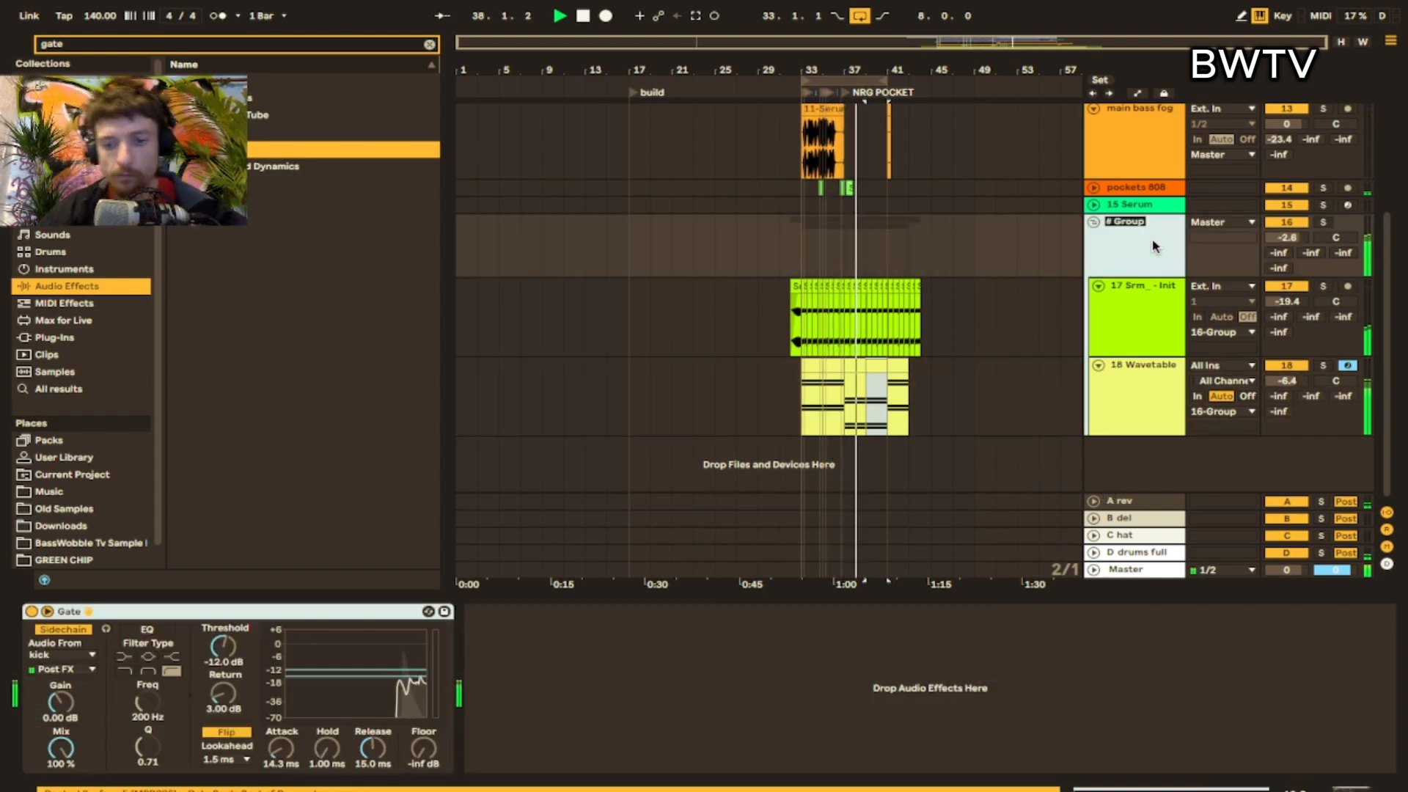
{"action": "type", "text": "pads"}
{"action": "key", "text": "Return"}
{"action": "left_click_drag", "start_coordinate": [1300, 238], "coordinate": [1300, 250]}
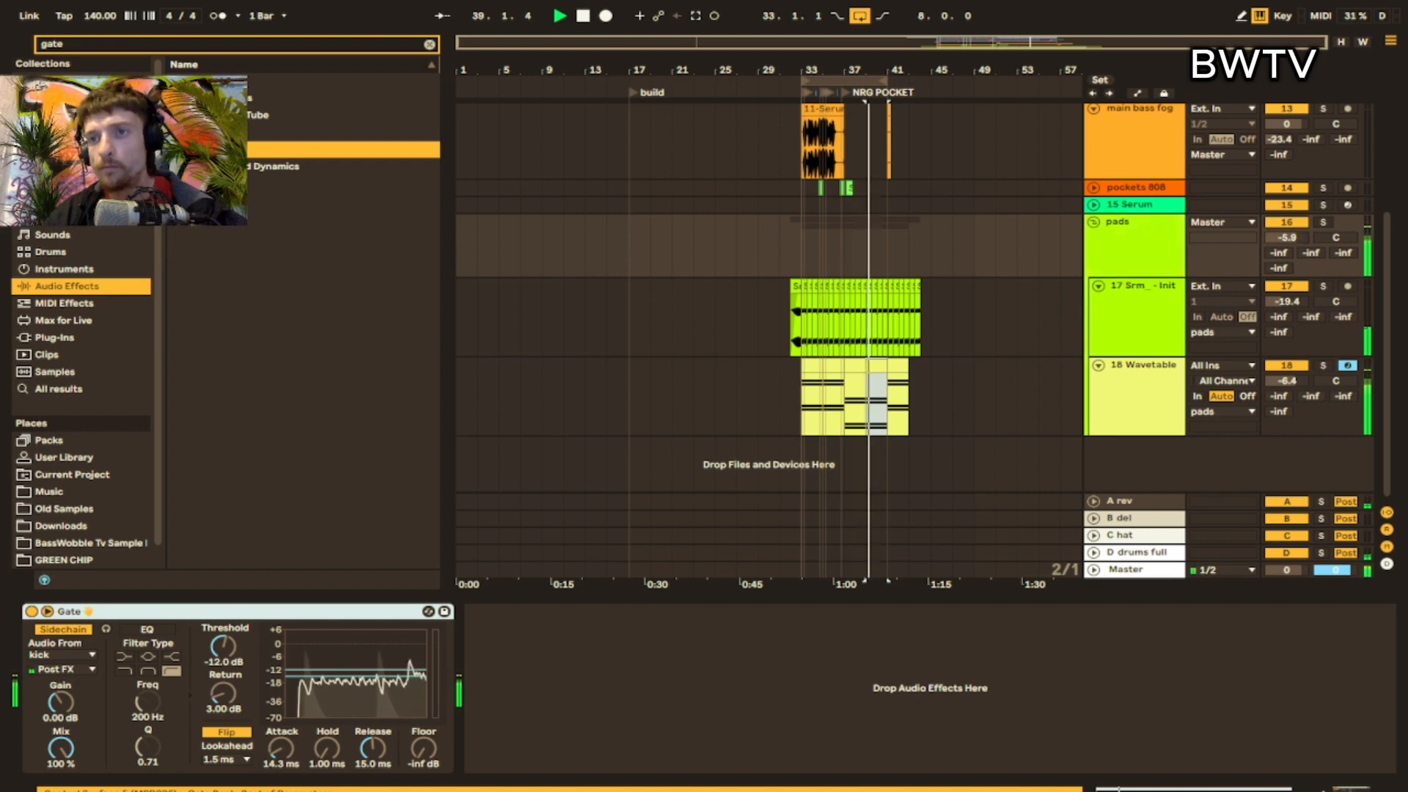
- Route the pads group's output to Sends Only and raise its send A to 0
{"action": "left_click", "coordinate": [1223, 222]}
{"action": "left_click", "coordinate": [1220, 446]}
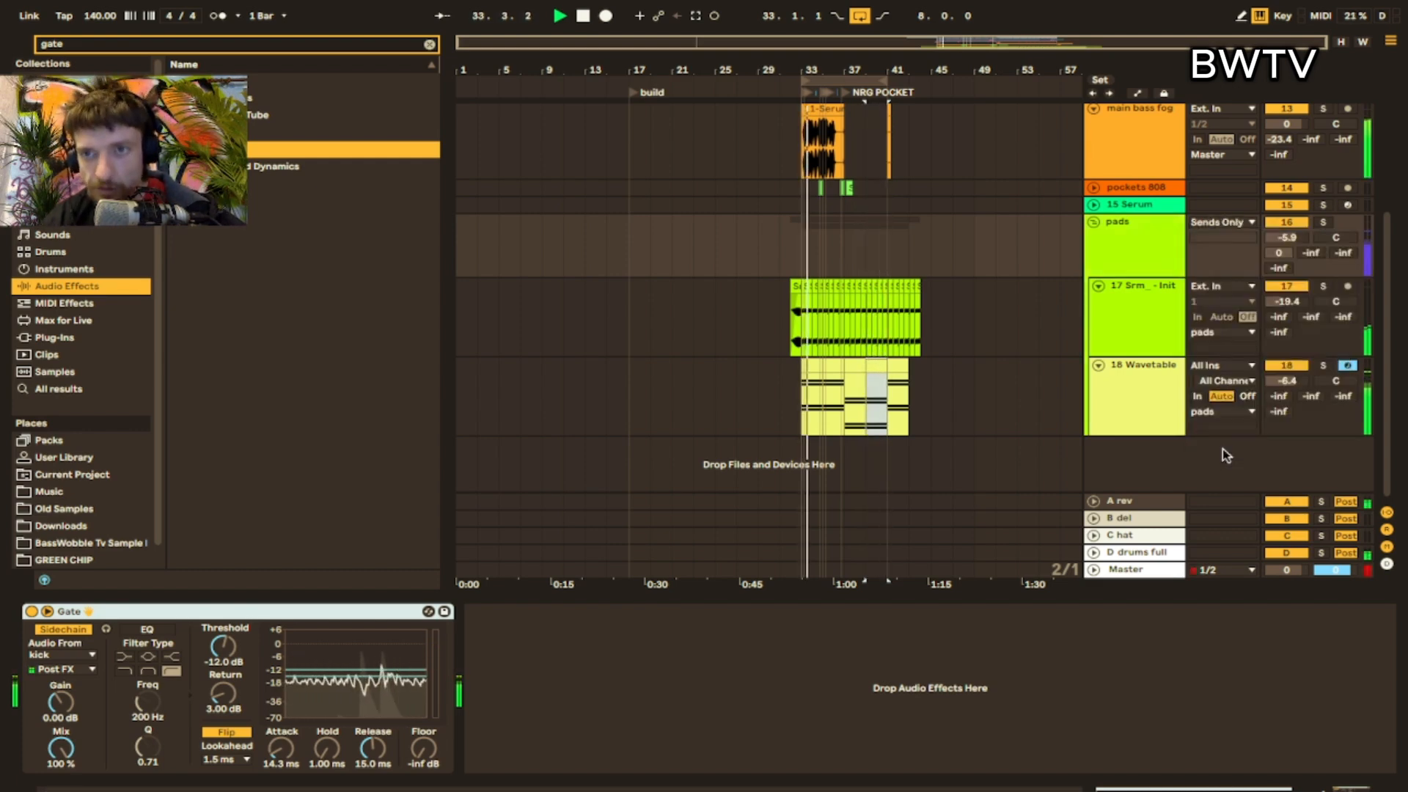